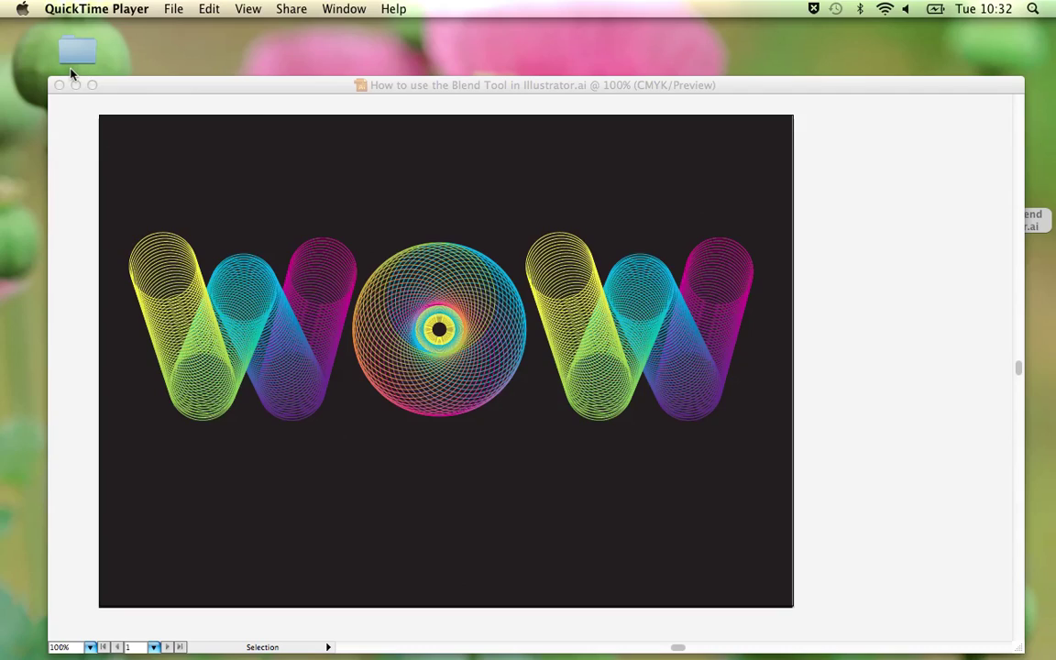
# Move the whole WOW artwork straight up, off the black artboard into the empty space above it.
pyautogui.click(246, 109)
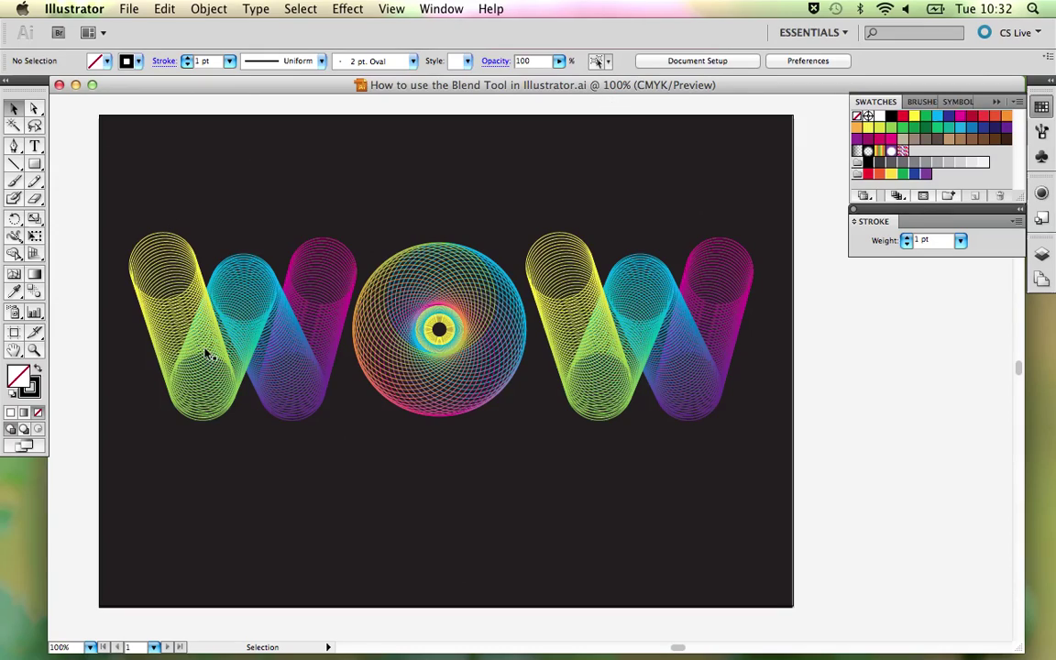
pyautogui.press('super+minus')
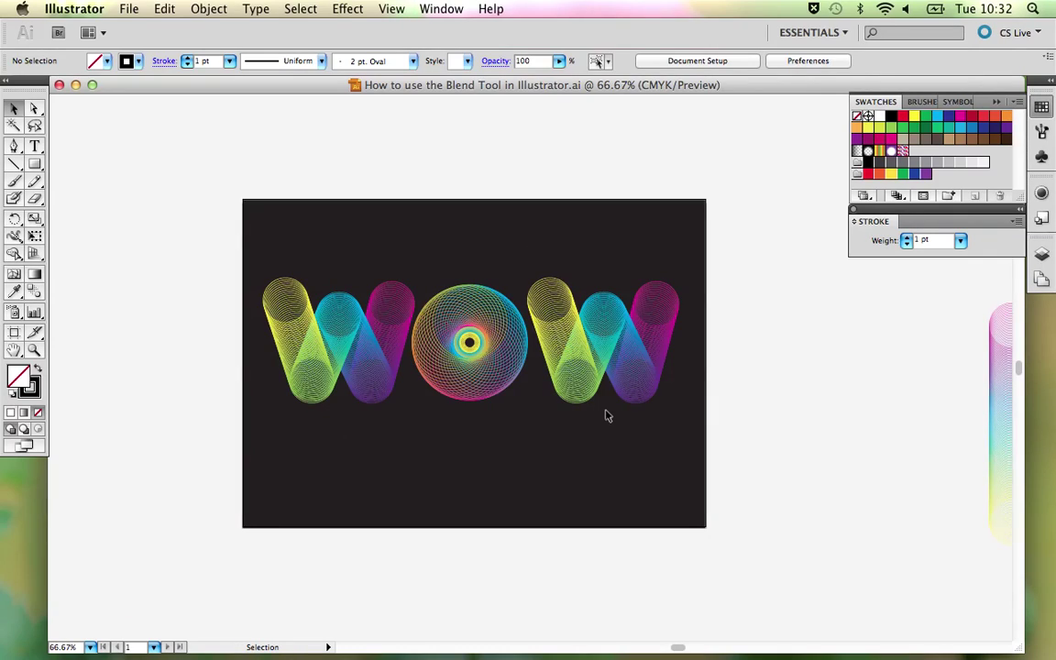
pyautogui.press('space')
pyautogui.moveTo(630, 390); pyautogui.dragTo(513, 363)
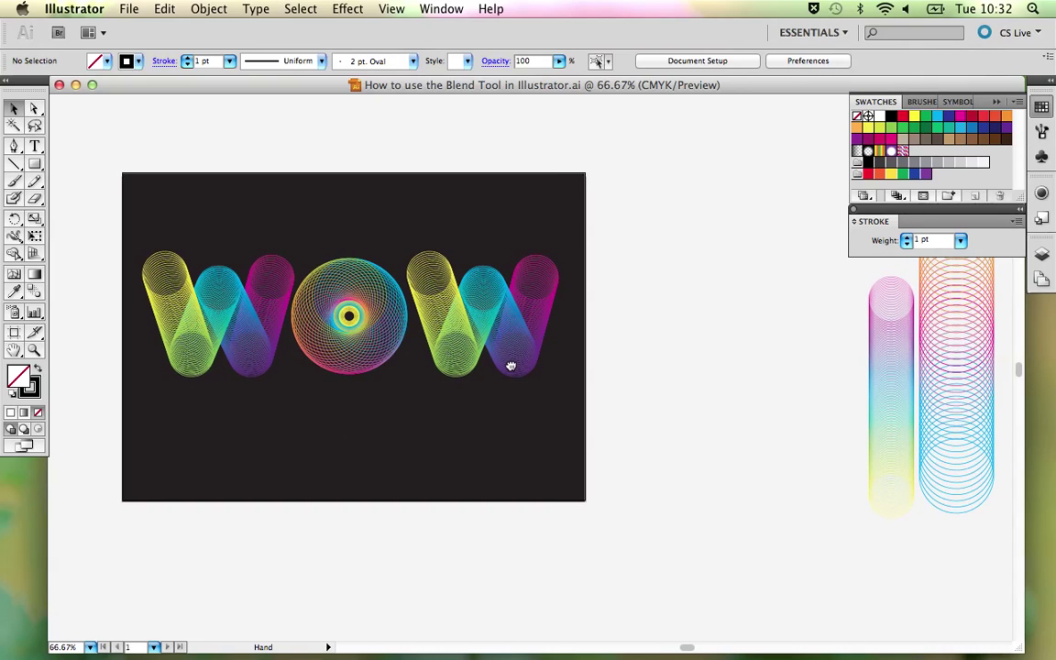
pyautogui.moveTo(156, 224); pyautogui.dragTo(542, 425)
pyautogui.scroll(2, 542, 424)
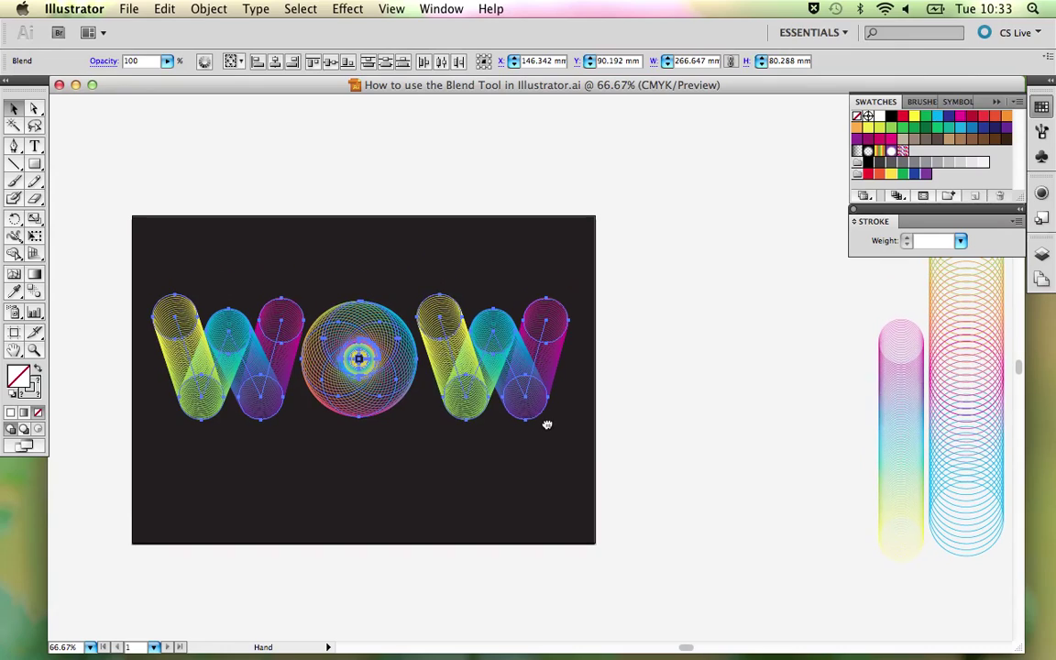
pyautogui.moveTo(486, 370); pyautogui.dragTo(480, 149)
pyautogui.press('space')
pyautogui.moveTo(491, 243); pyautogui.dragTo(499, 297)
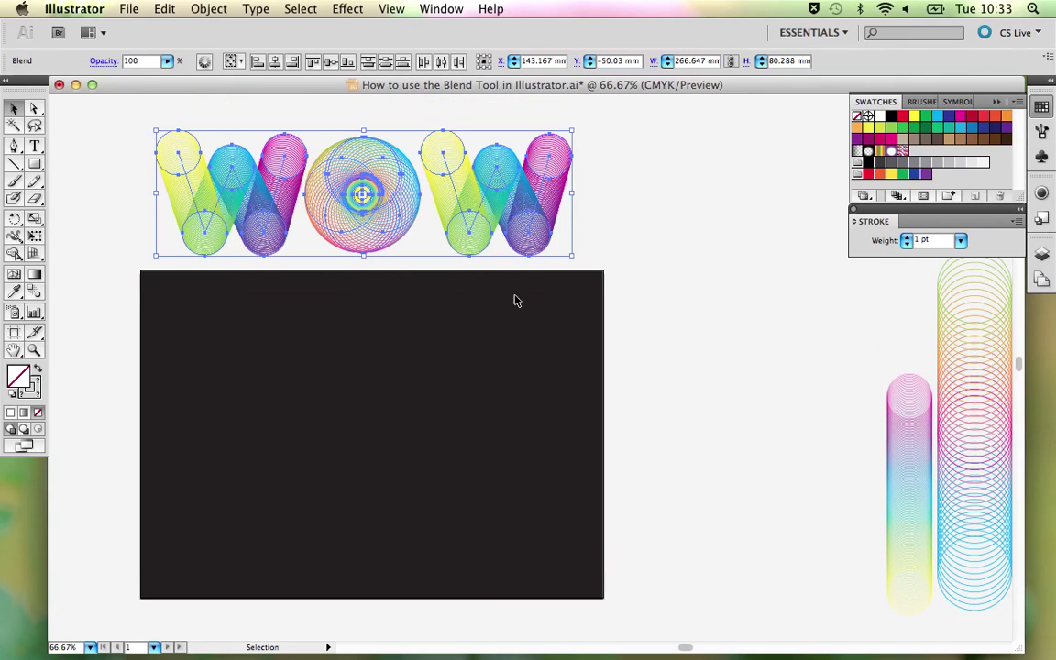
pyautogui.click(634, 267)
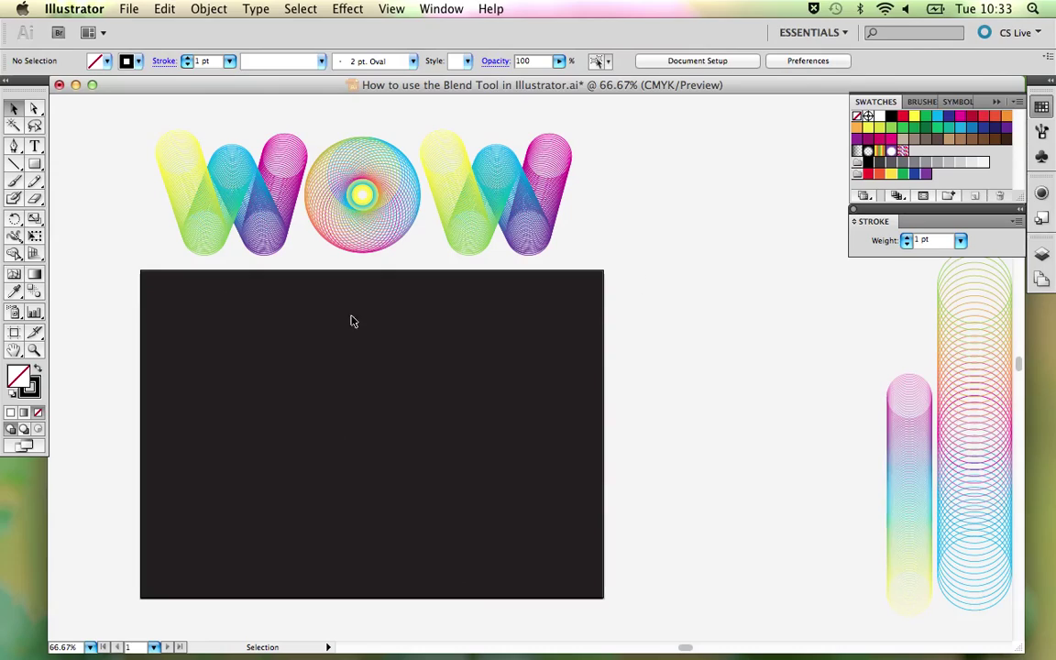
pyautogui.click(38, 167)
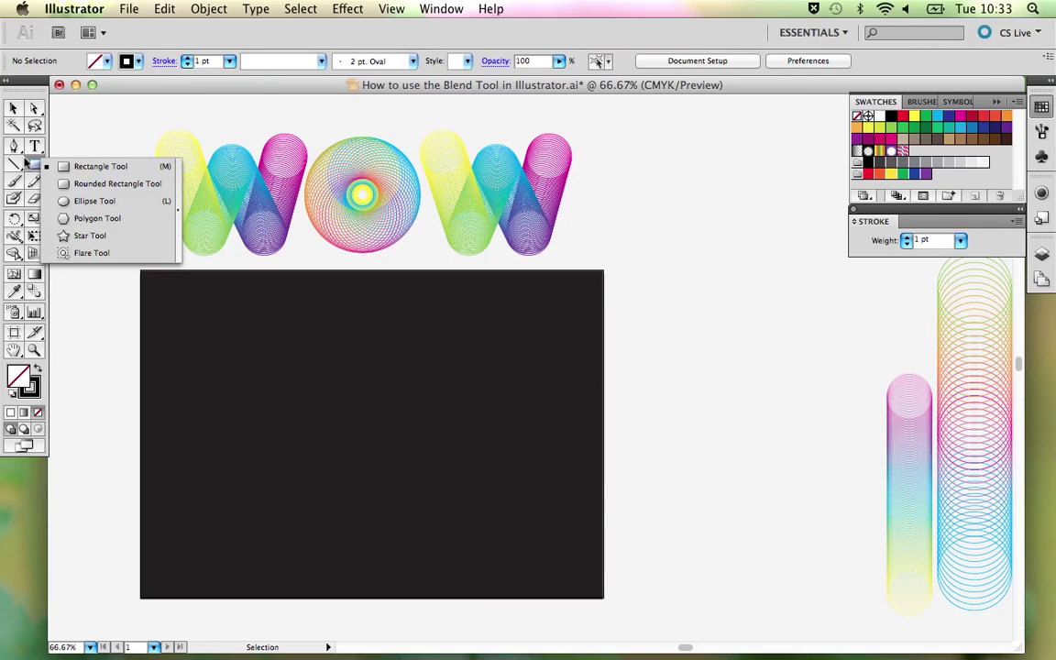
pyautogui.click(10, 107)
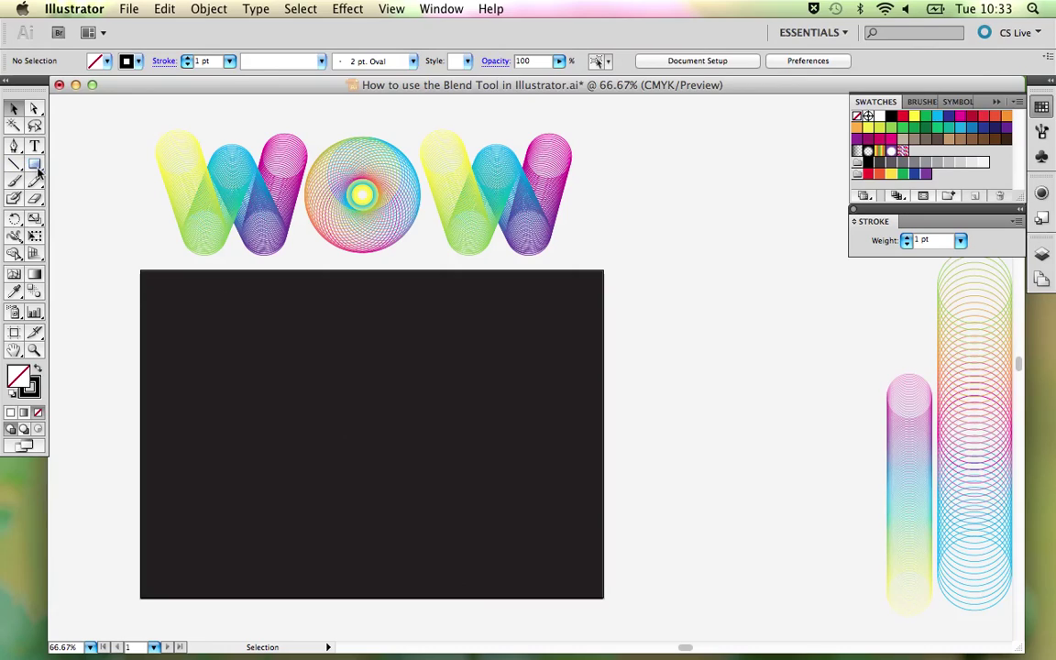
pyautogui.click(210, 11)
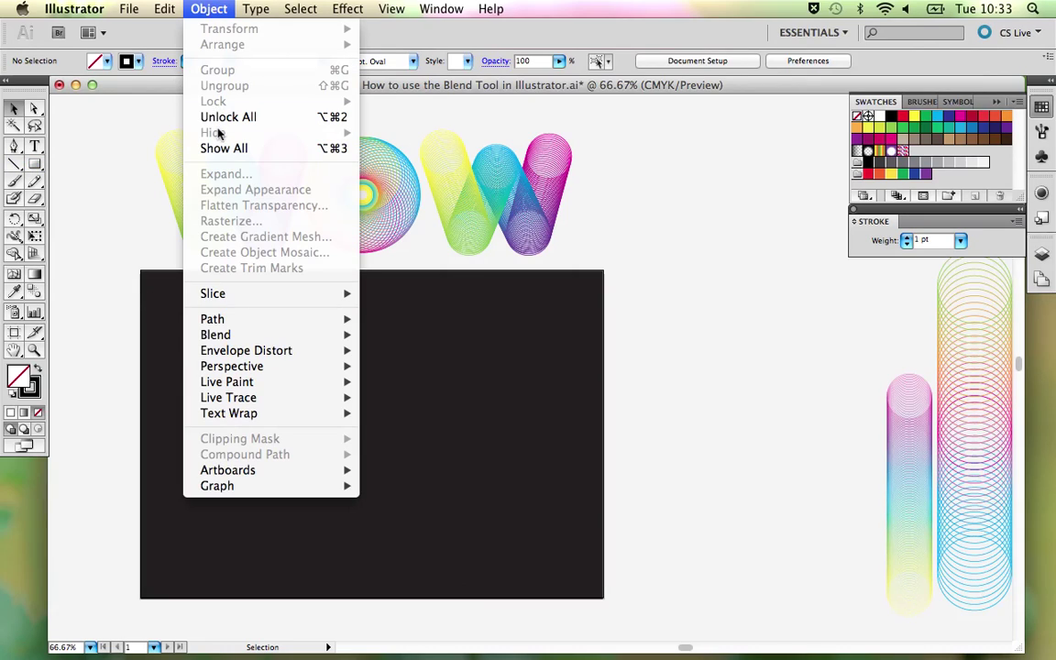
pyautogui.click(101, 169)
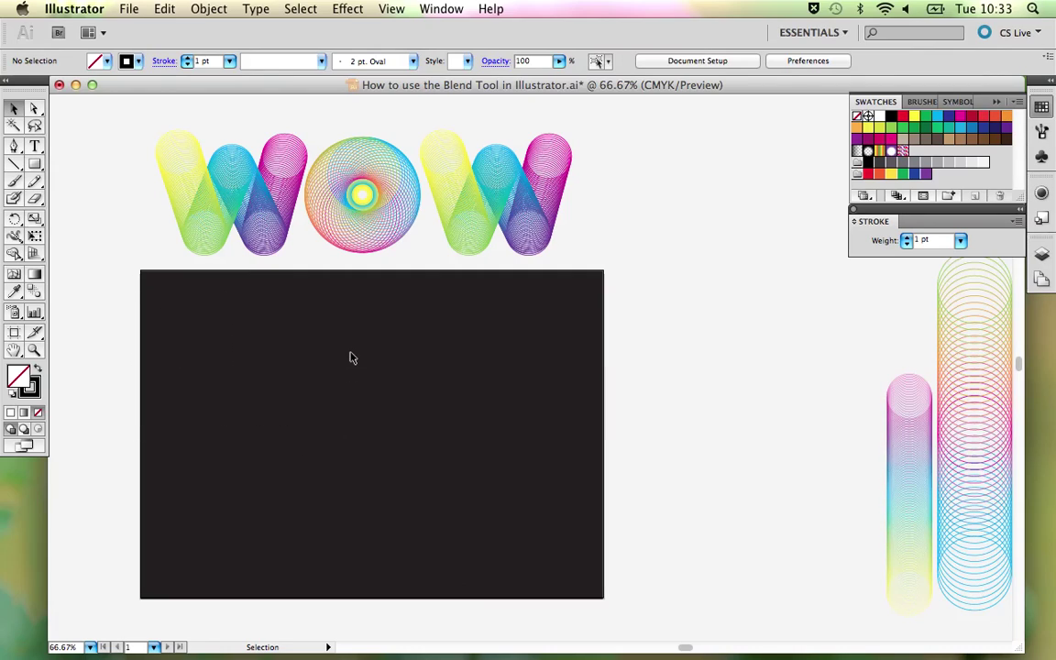
# Draw a circle about 24 mm in diameter with the Ellipse tool in the upper middle of the black artboard.
pyautogui.press('space')
pyautogui.moveTo(393, 374); pyautogui.dragTo(440, 353)
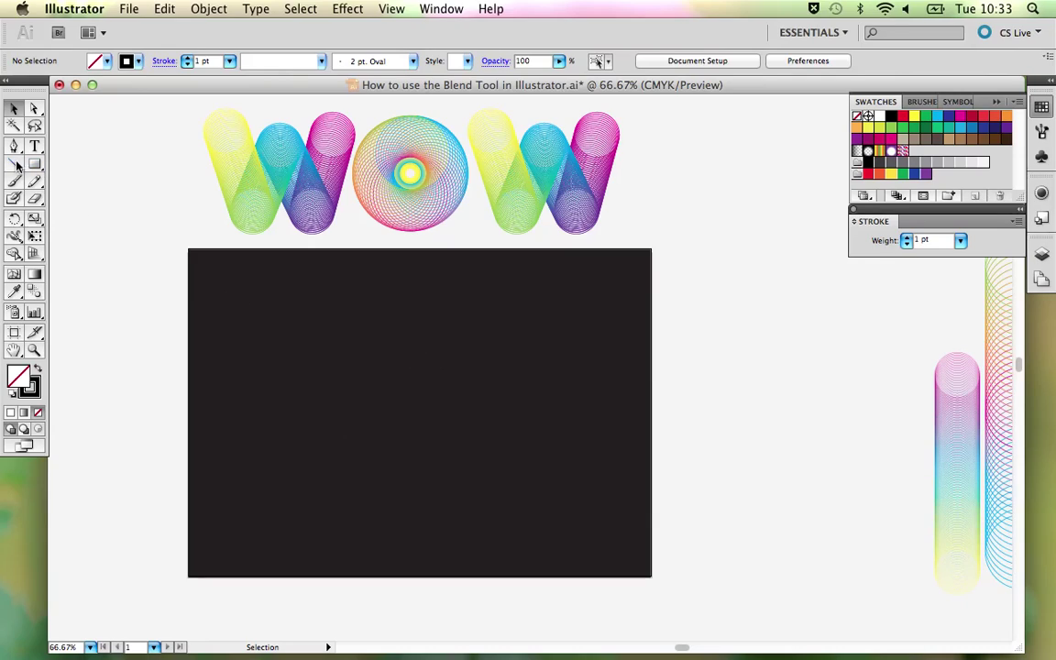
pyautogui.moveTo(36, 165); pyautogui.dragTo(73, 208)
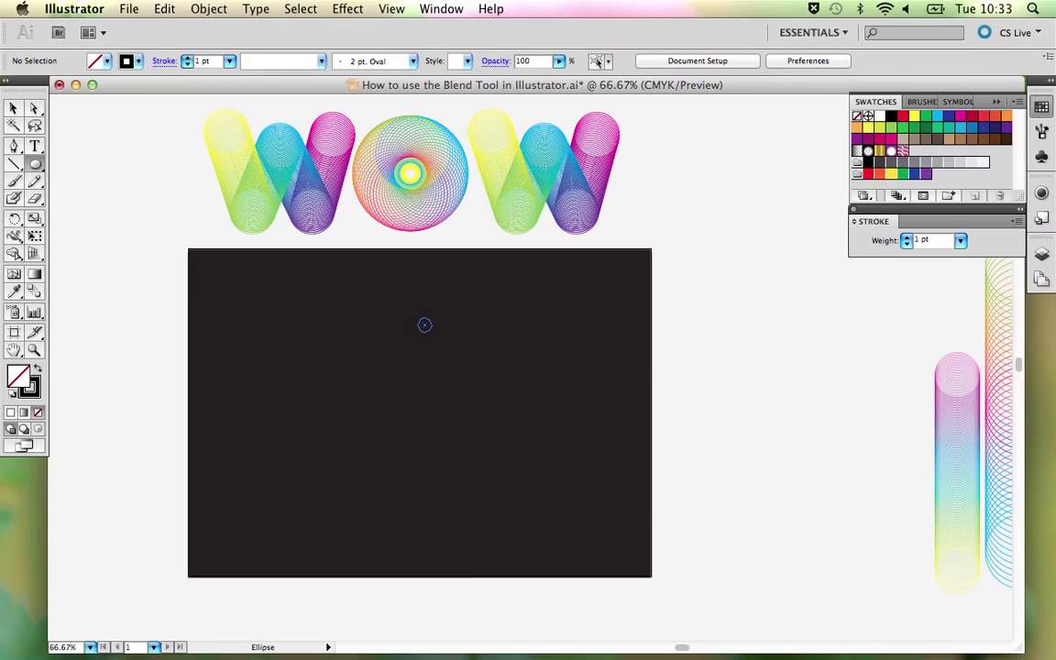
pyautogui.moveTo(431, 331); pyautogui.dragTo(444, 344)
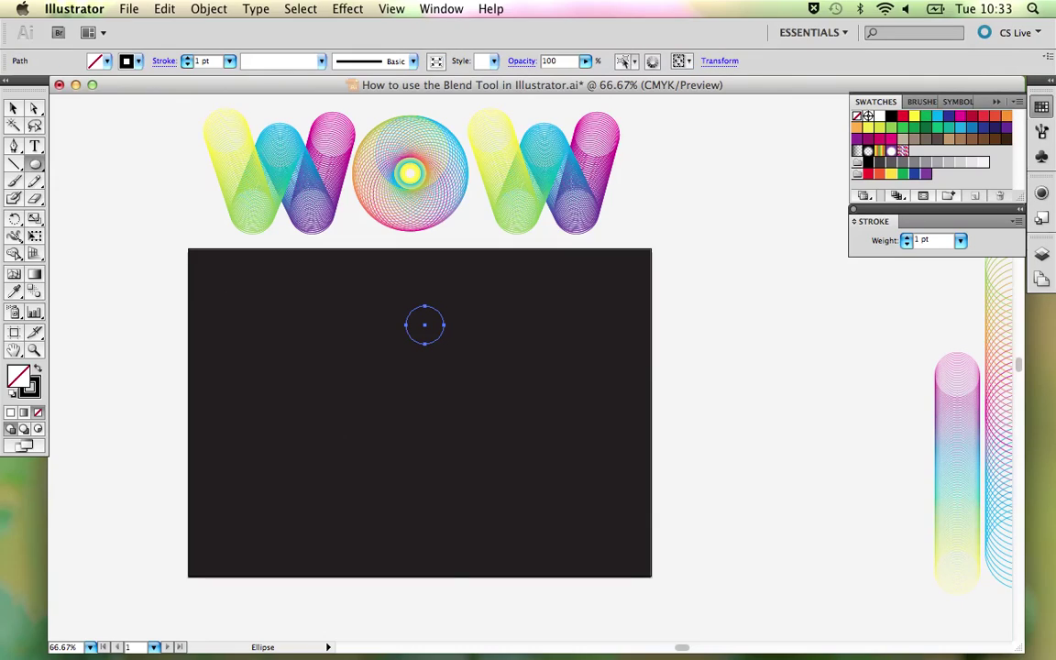
# Give the circle a CMYK Yellow stroke and dock the colour settings between the swatches and the stroke settings.
pyautogui.click(34, 389)
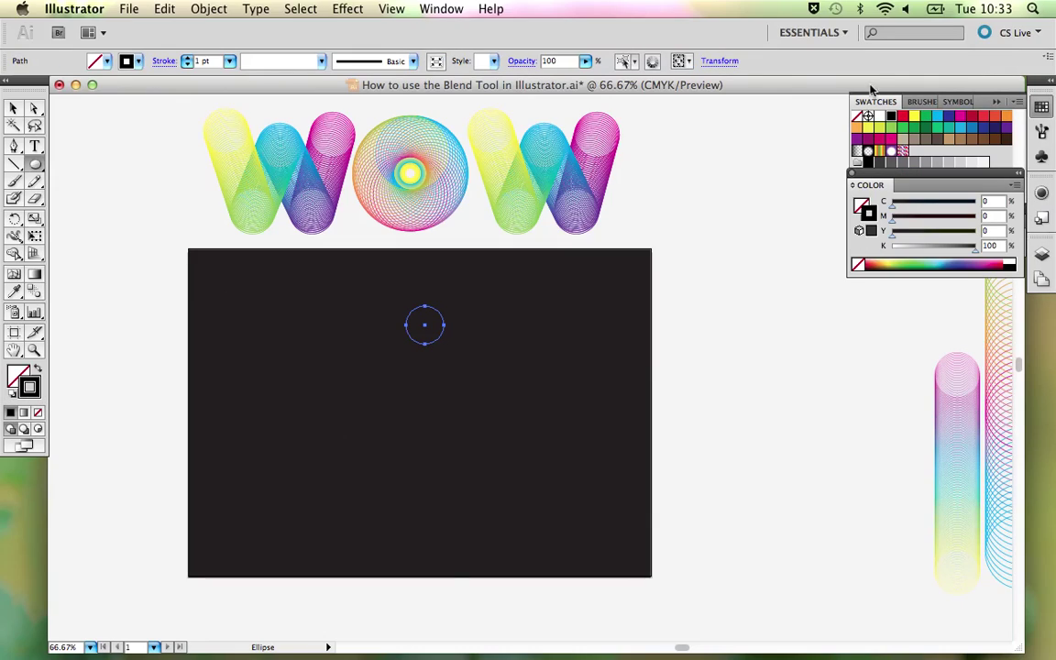
pyautogui.click(914, 117)
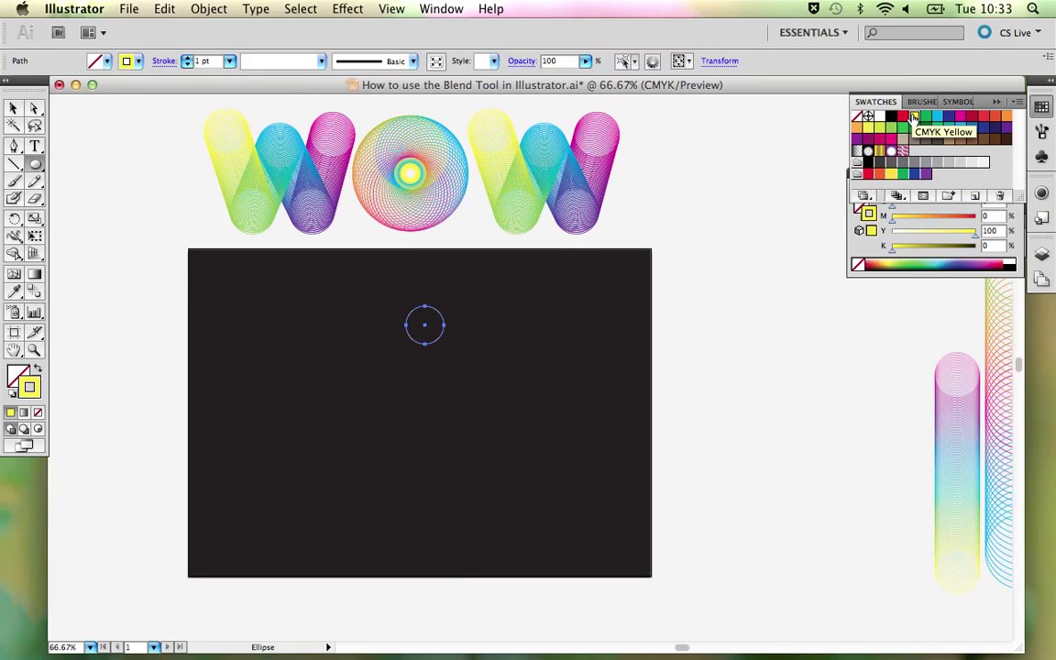
pyautogui.click(871, 206)
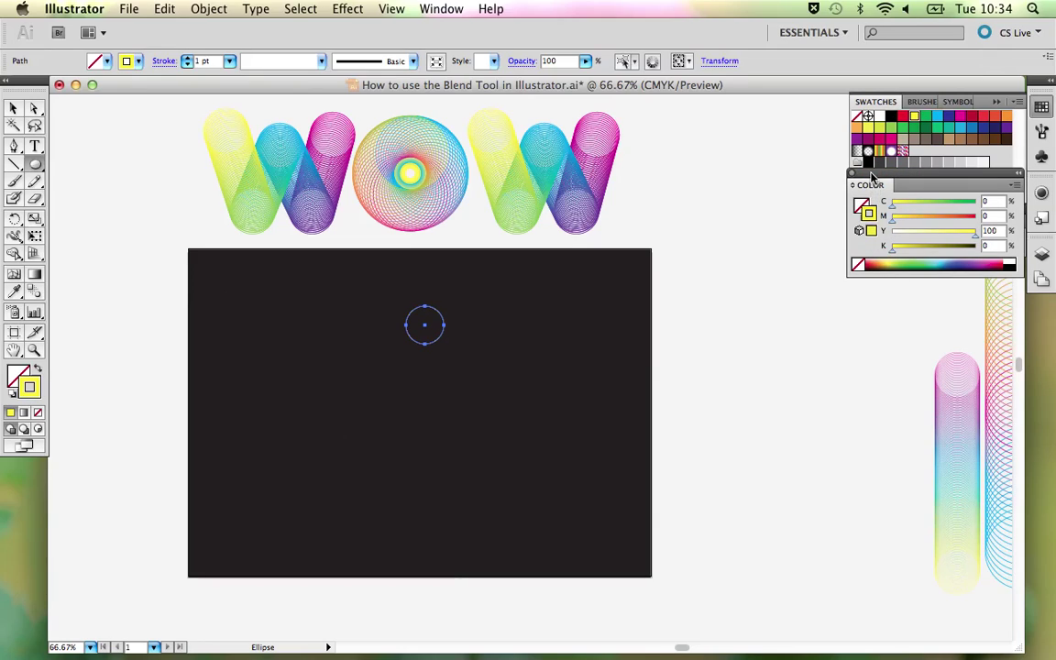
pyautogui.click(872, 232)
pyautogui.moveTo(873, 232); pyautogui.dragTo(872, 223)
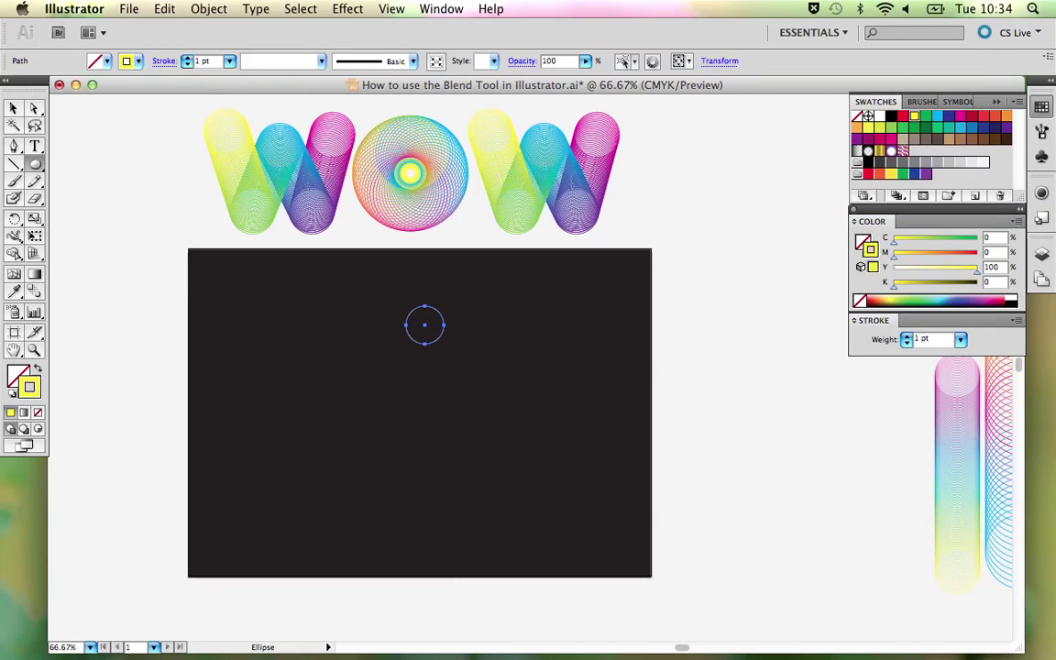
# Duplicate the yellow circle about 104 mm straight below the original and give the copy a magenta stroke (M 100).
pyautogui.click(14, 108)
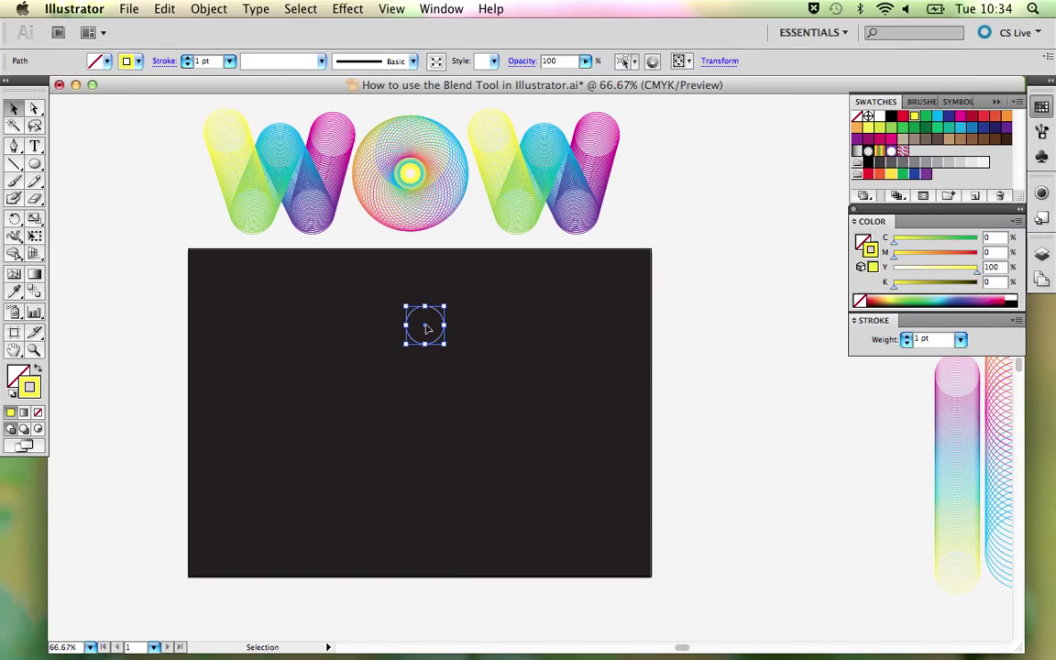
pyautogui.keyDown('alt'); pyautogui.moveTo(427, 328); pyautogui.dragTo(433, 491); pyautogui.keyUp('alt')
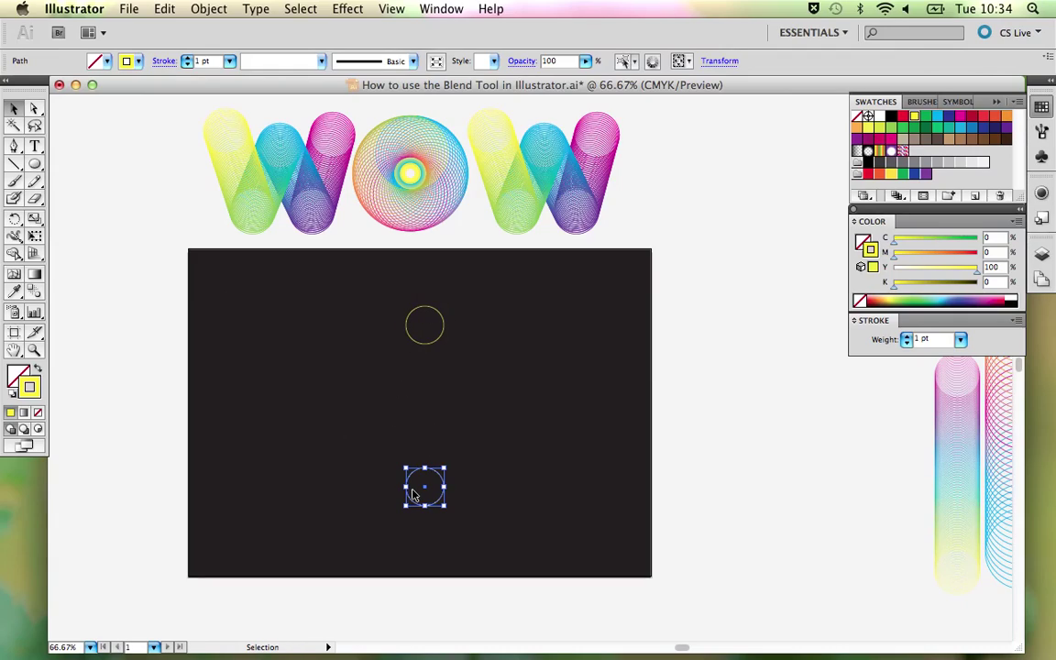
pyautogui.click(959, 120)
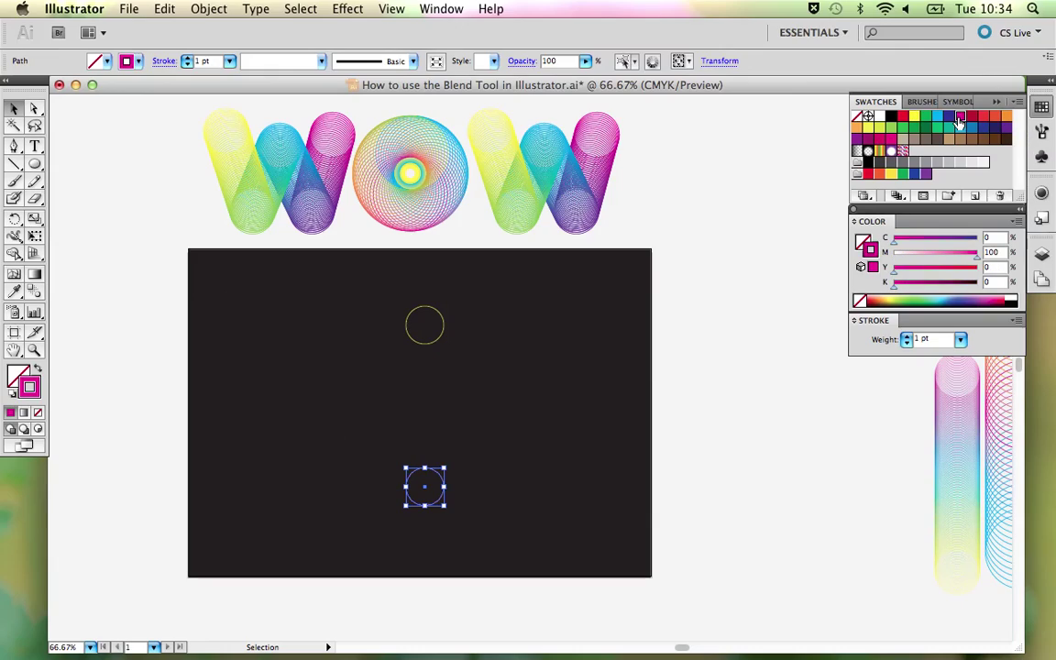
pyautogui.click(565, 384)
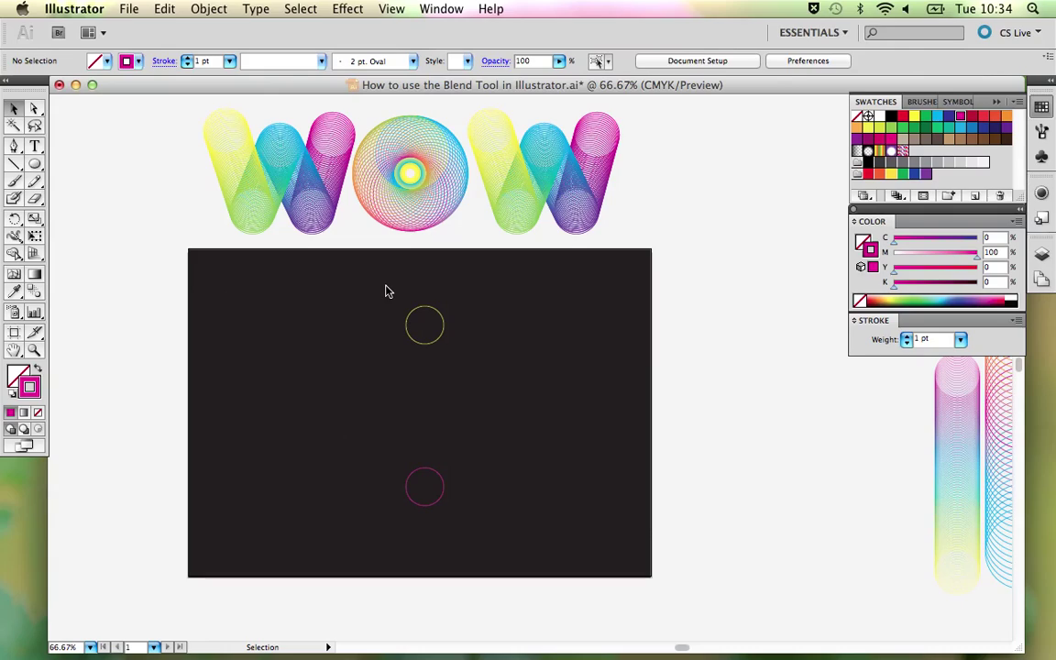
# Blend the yellow circle into the magenta circle below it with the Blend tool.
pyautogui.moveTo(386, 288); pyautogui.dragTo(466, 538)
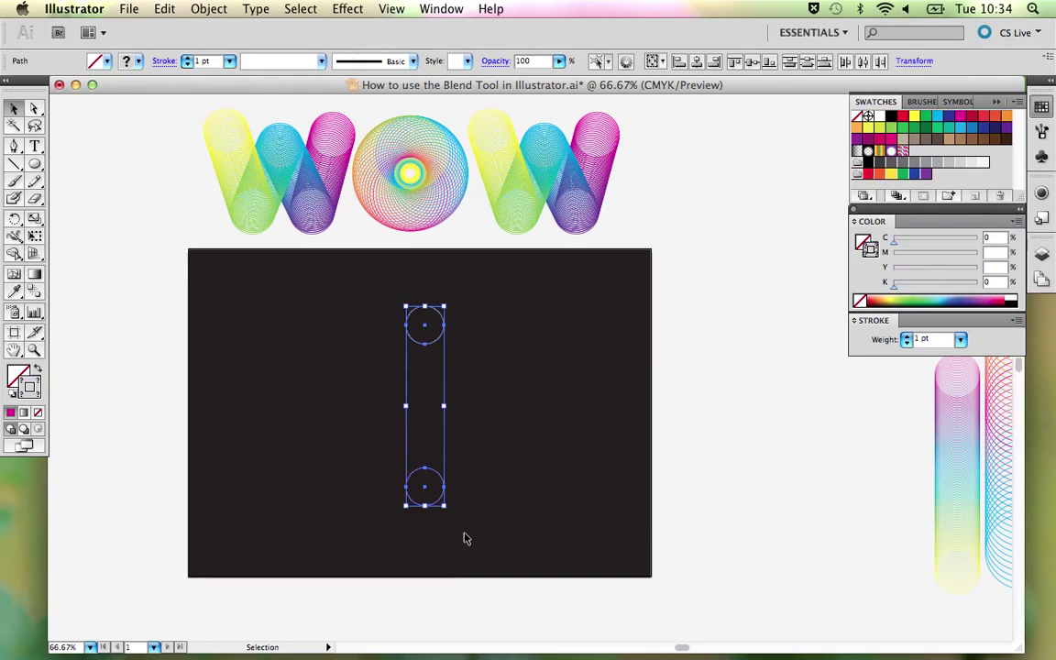
pyautogui.click(35, 291)
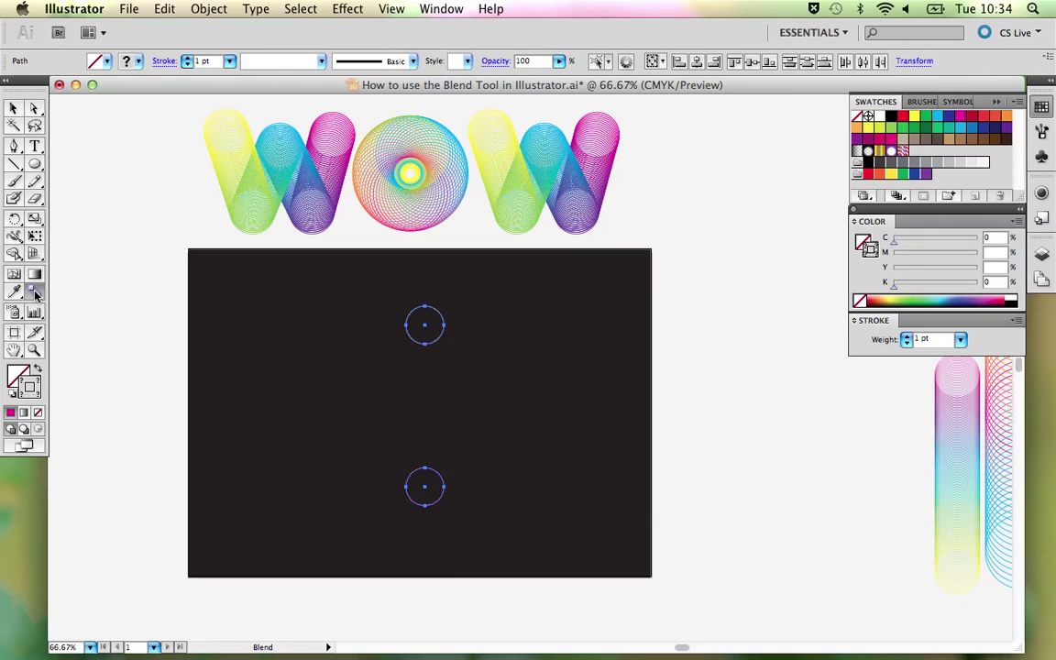
pyautogui.press('super+plus')
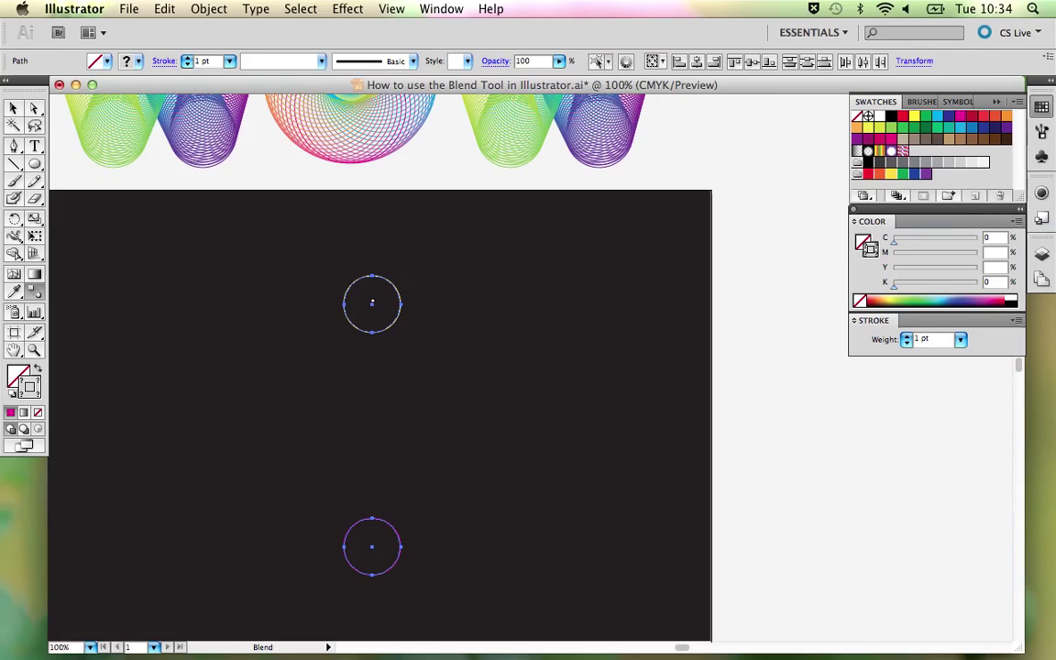
pyautogui.scroll(-5, 432, 288)
pyautogui.hscroll(-2, 459, 304)
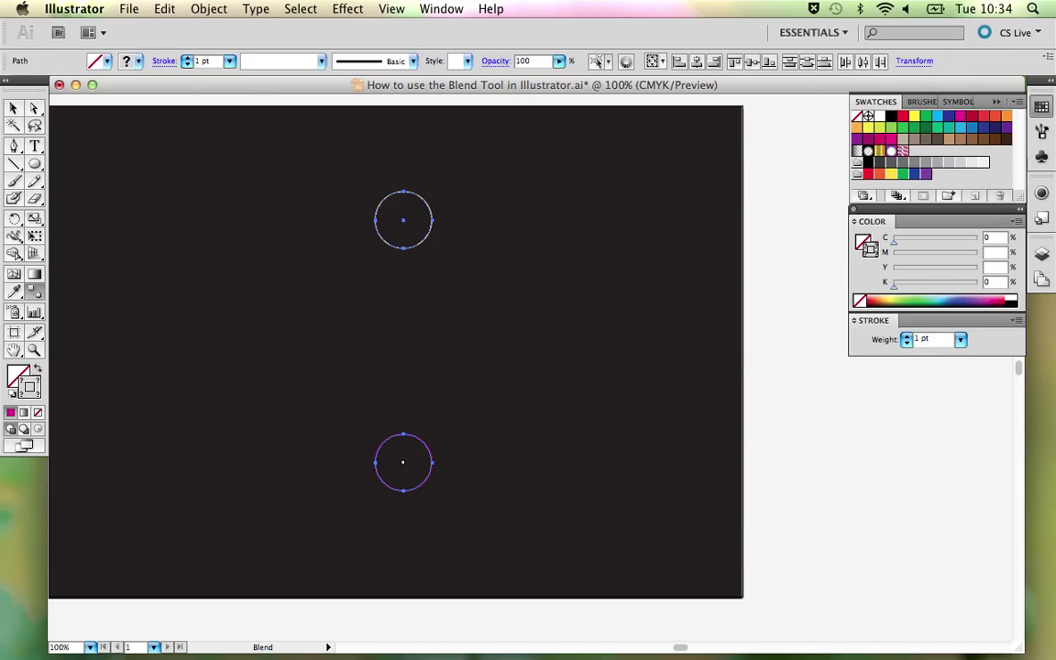
pyautogui.click(403, 462)
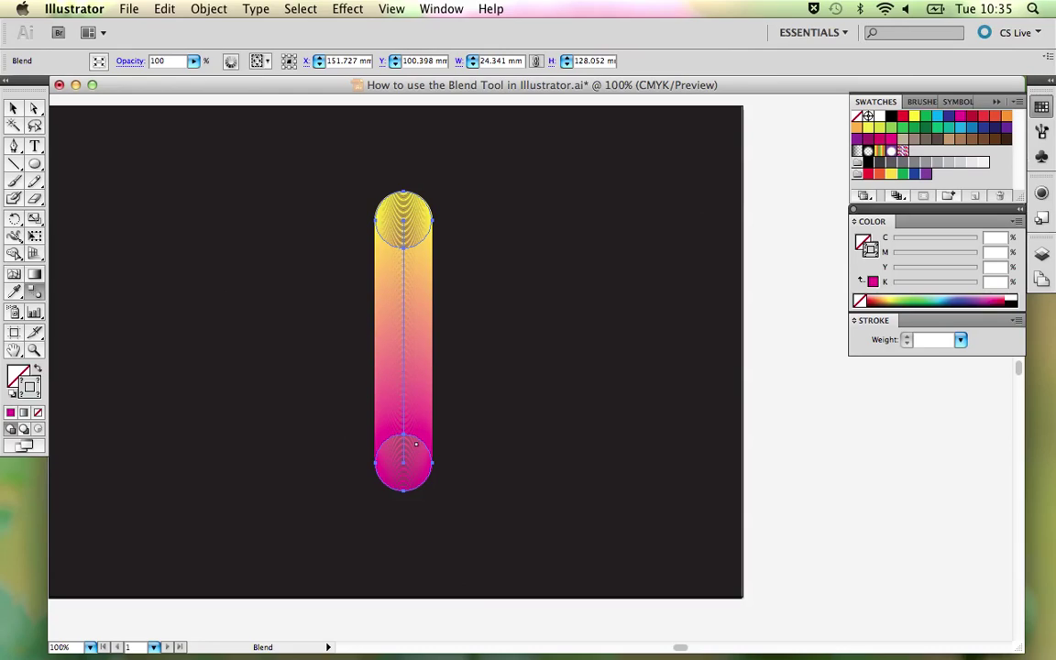
pyautogui.doubleClick(33, 294)
pyautogui.moveTo(443, 187); pyautogui.dragTo(591, 137)
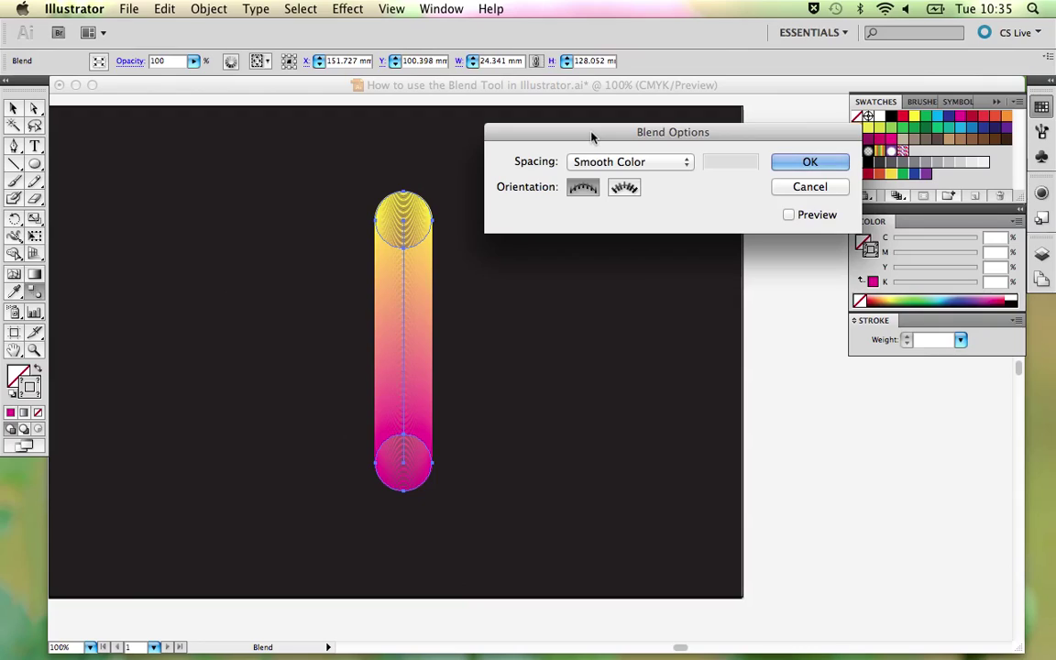
pyautogui.click(794, 189)
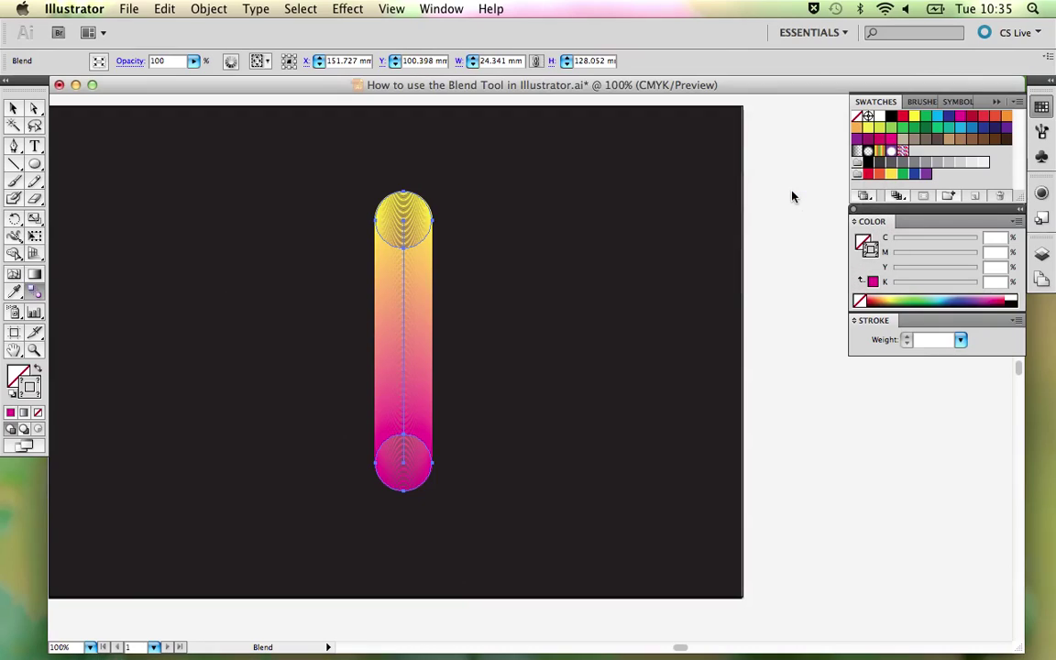
# Set the yellow-to-magenta blend's spacing to Specified Steps with 50 steps, with the preview on.
pyautogui.click(209, 9)
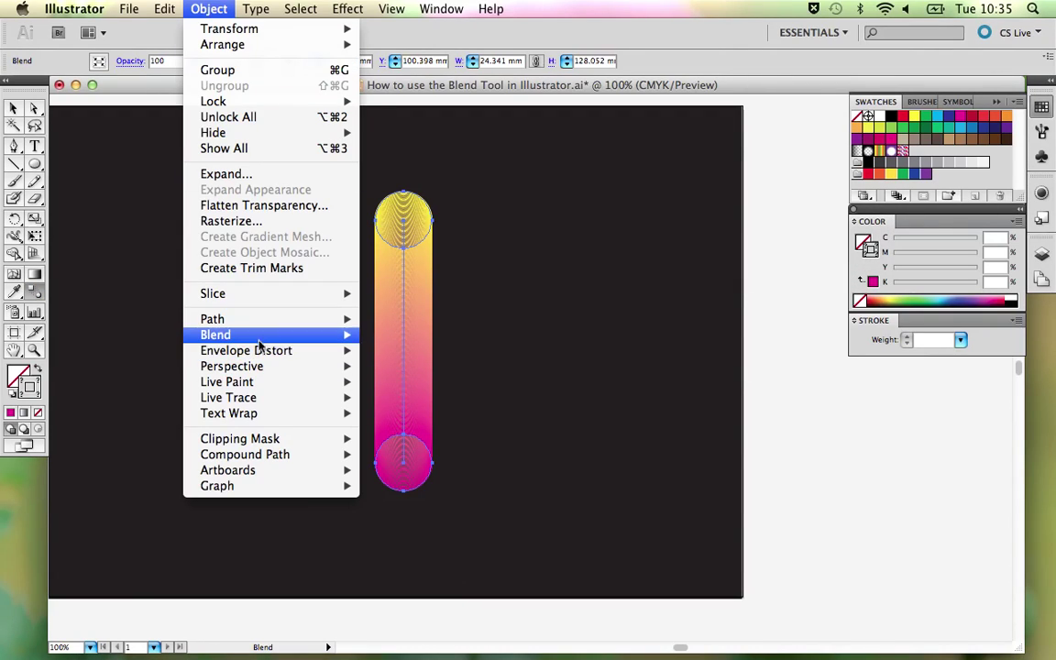
pyautogui.moveTo(257, 336)
pyautogui.click(418, 377)
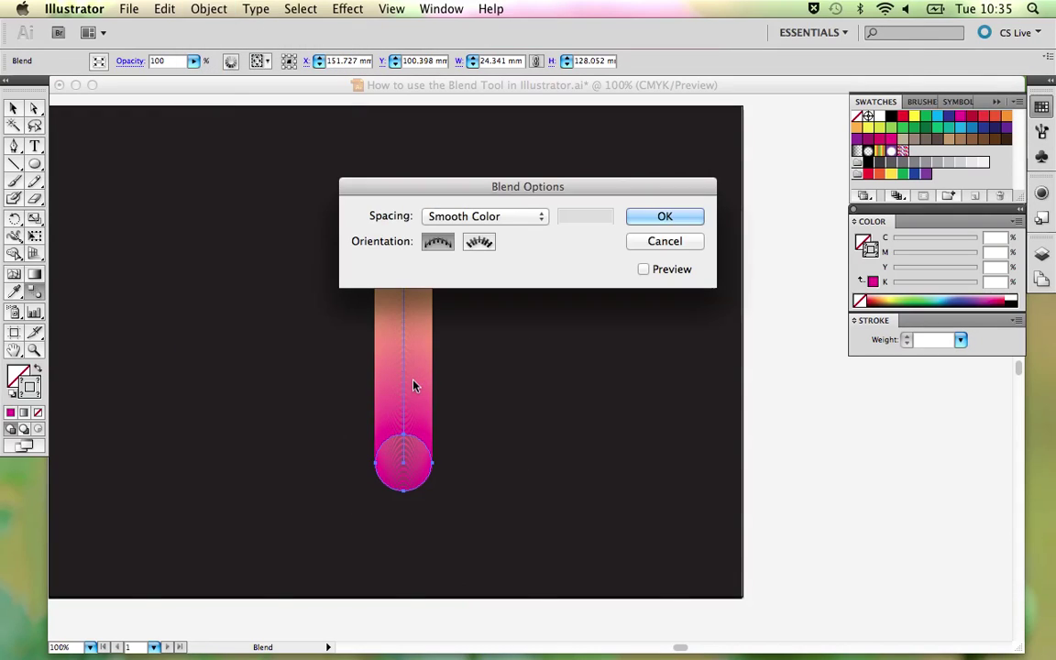
pyautogui.moveTo(458, 195); pyautogui.dragTo(565, 149)
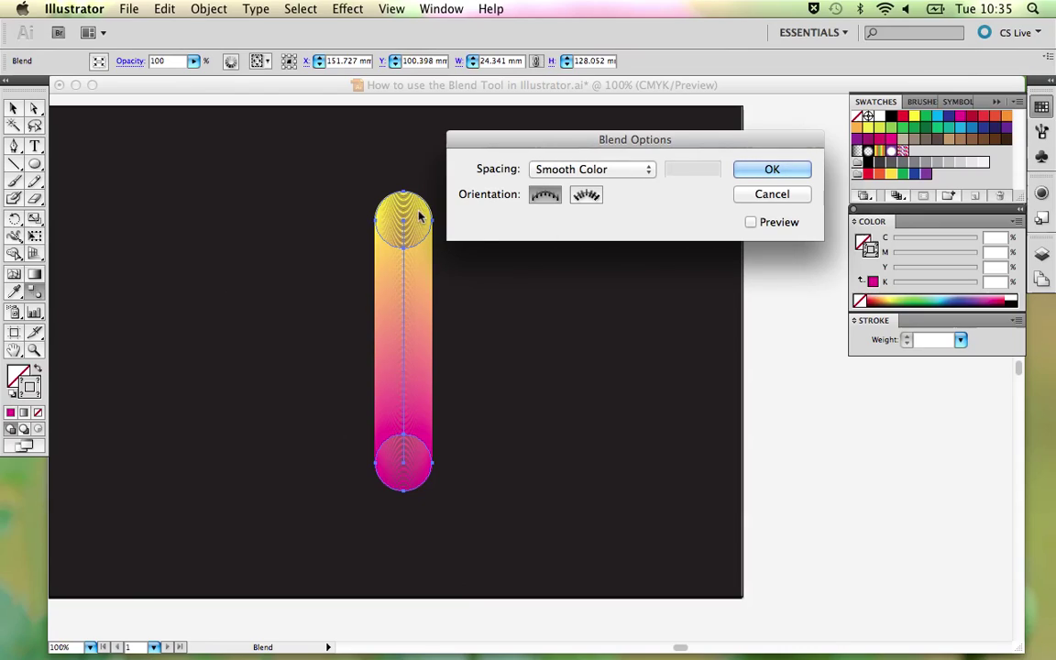
pyautogui.click(596, 170)
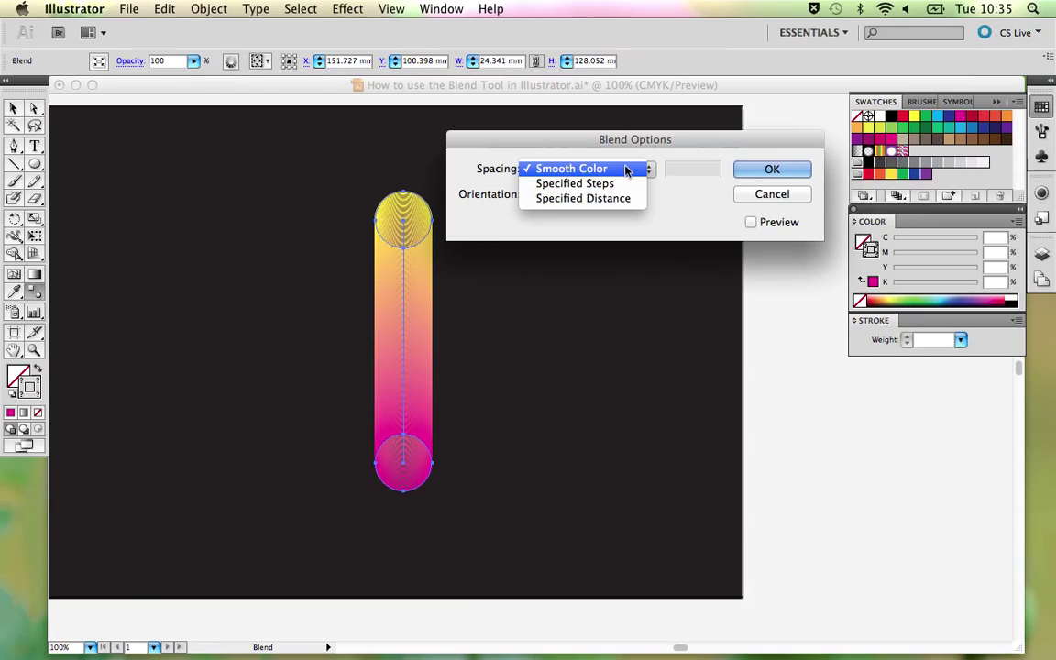
pyautogui.click(620, 184)
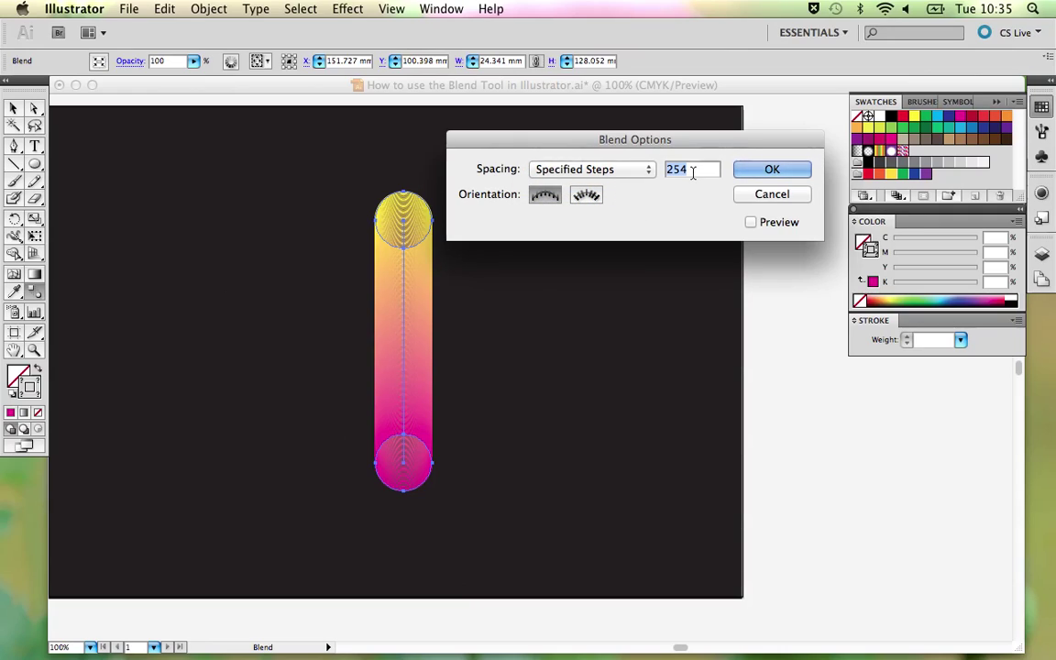
pyautogui.click(752, 224)
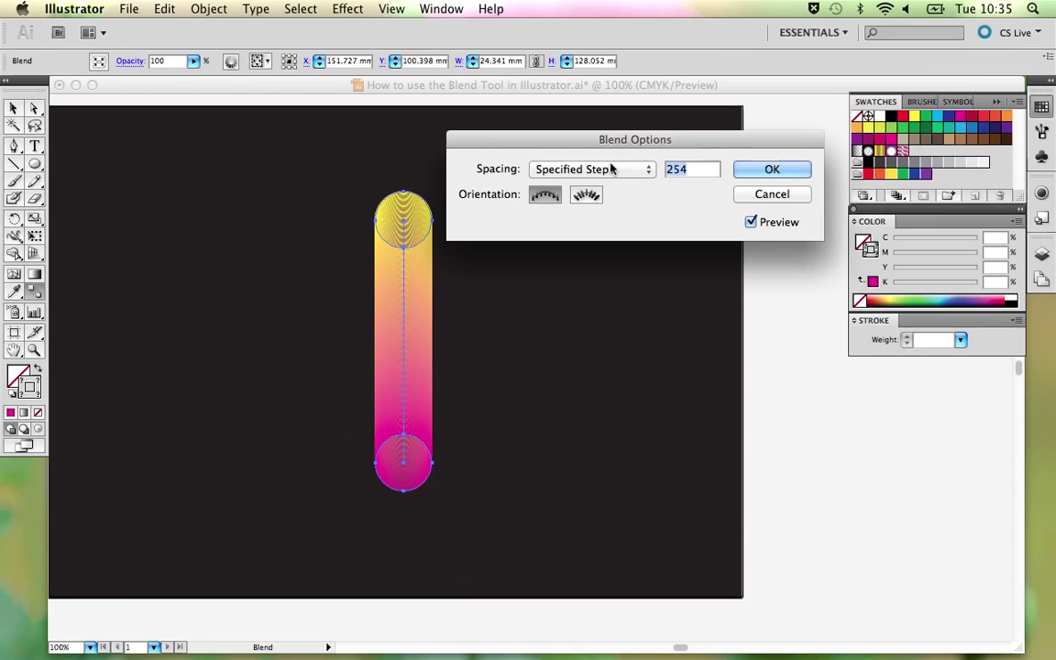
pyautogui.write('50')
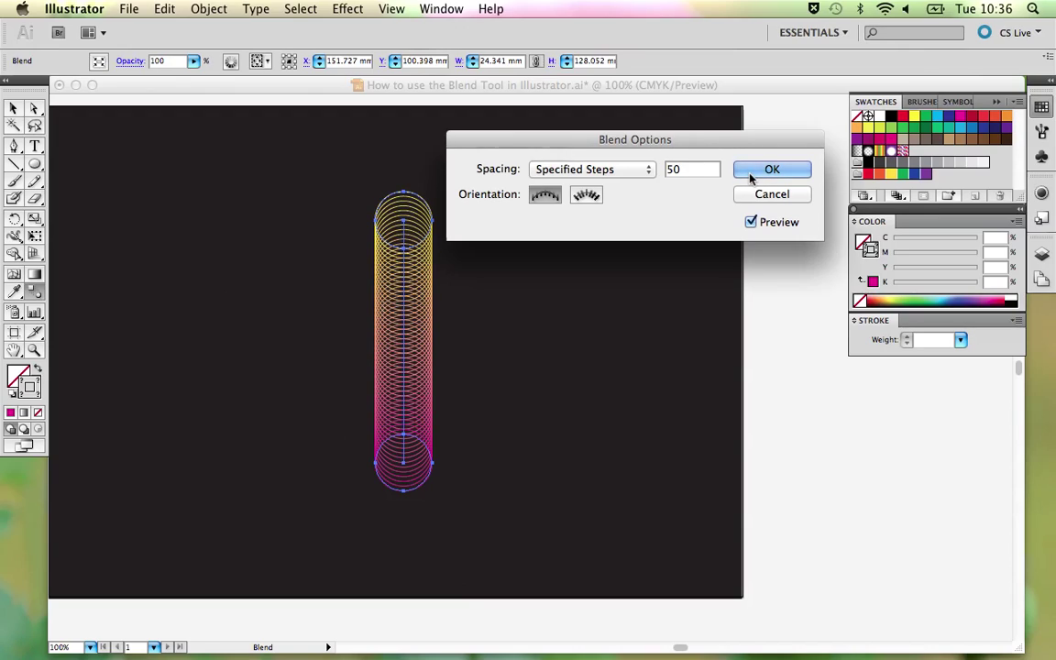
pyautogui.click(591, 201)
pyautogui.click(766, 169)
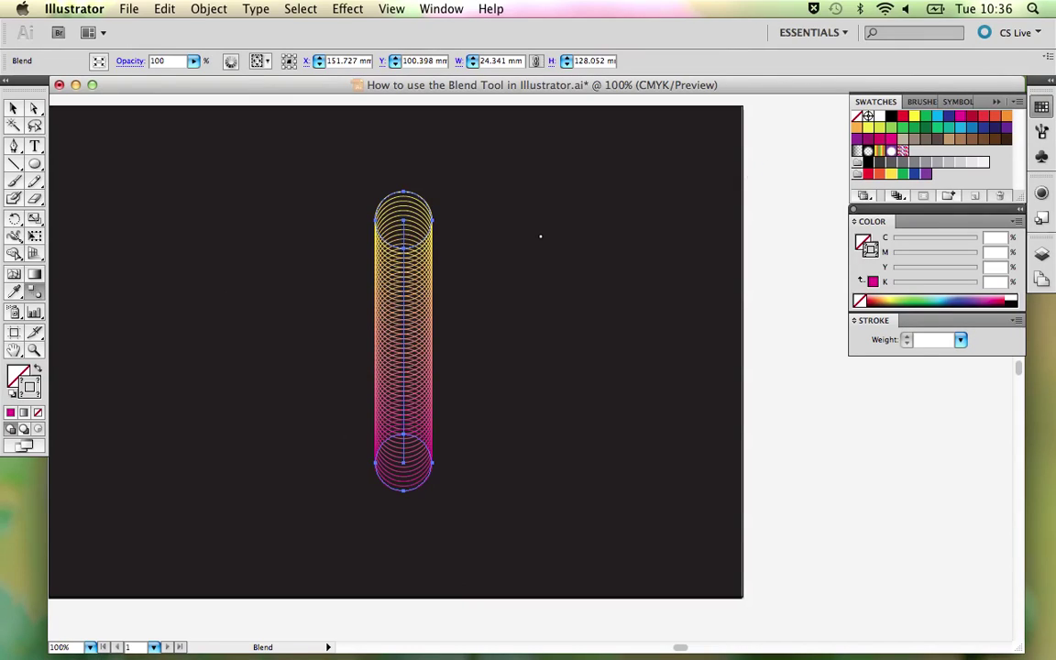
# Move the blend to about X 215 mm on the artboard and duplicate it to its left at about X 112 mm.
pyautogui.press('v')
pyautogui.press('shift+super+a')
pyautogui.press('super+minus')
pyautogui.press('super+minus')
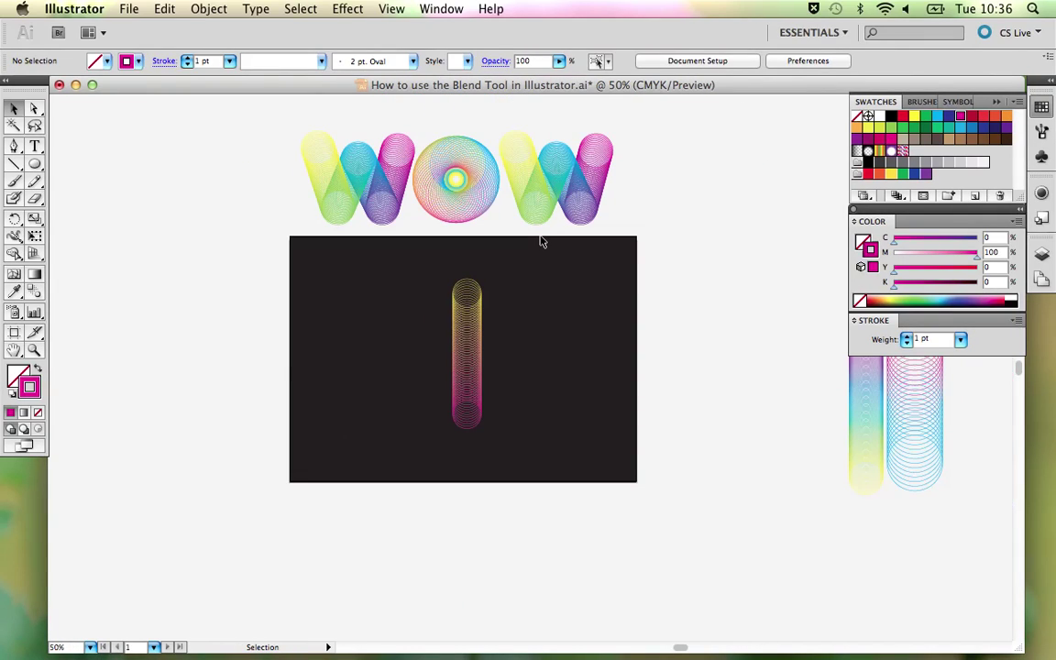
pyautogui.click(463, 333)
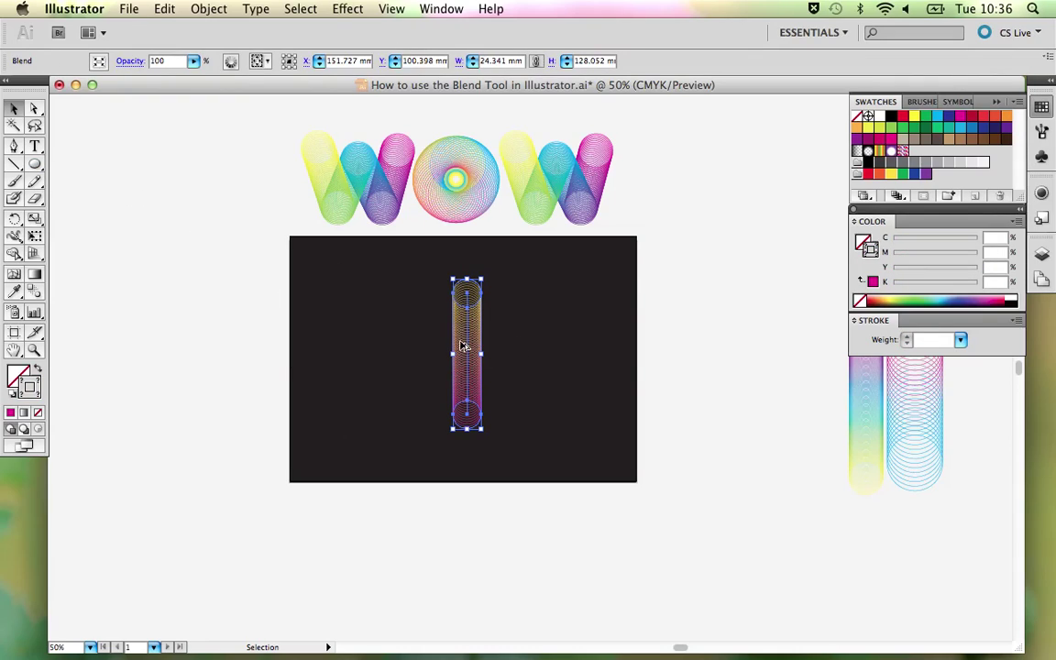
pyautogui.moveTo(463, 345); pyautogui.dragTo(537, 347)
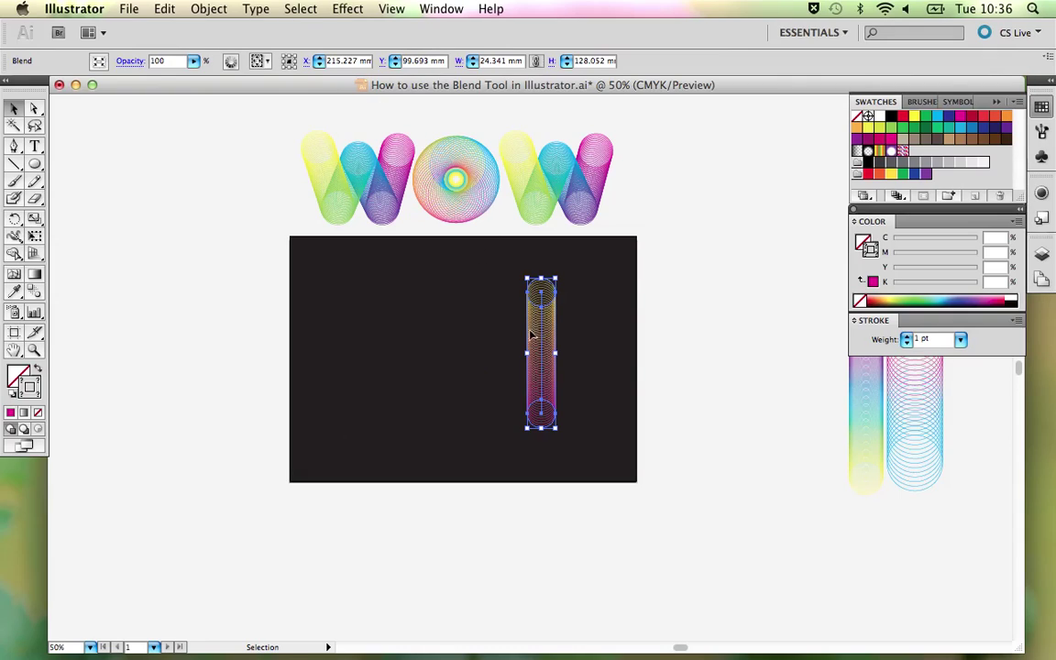
pyautogui.moveTo(532, 336); pyautogui.dragTo(420, 333)
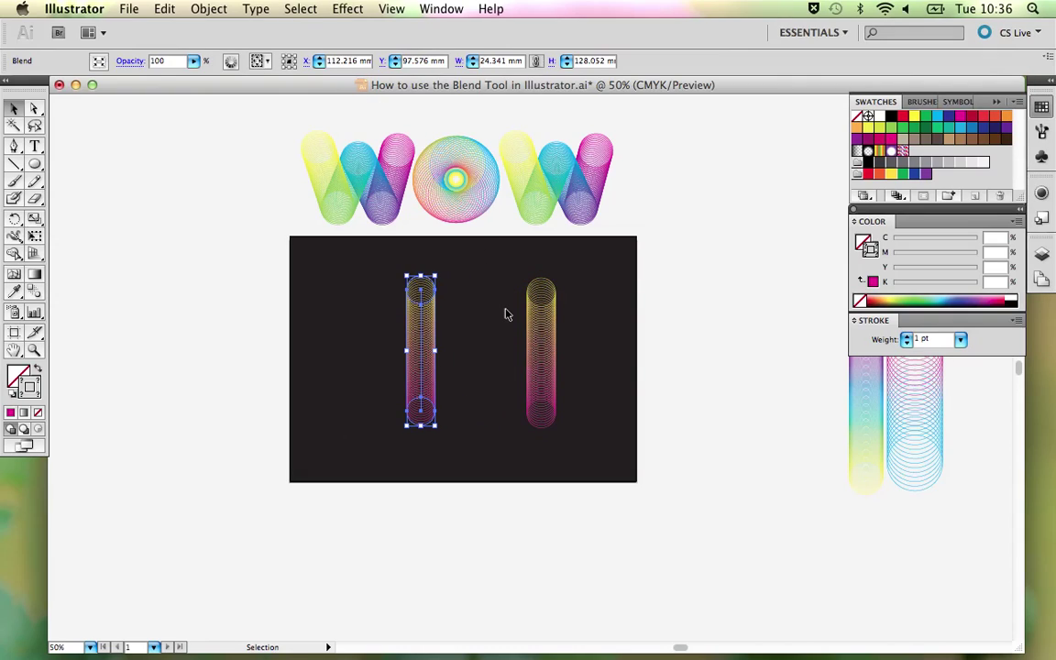
# Release the left blend copy into its two original circles and delete the leftover spine.
pyautogui.click(220, 8)
pyautogui.moveTo(245, 338)
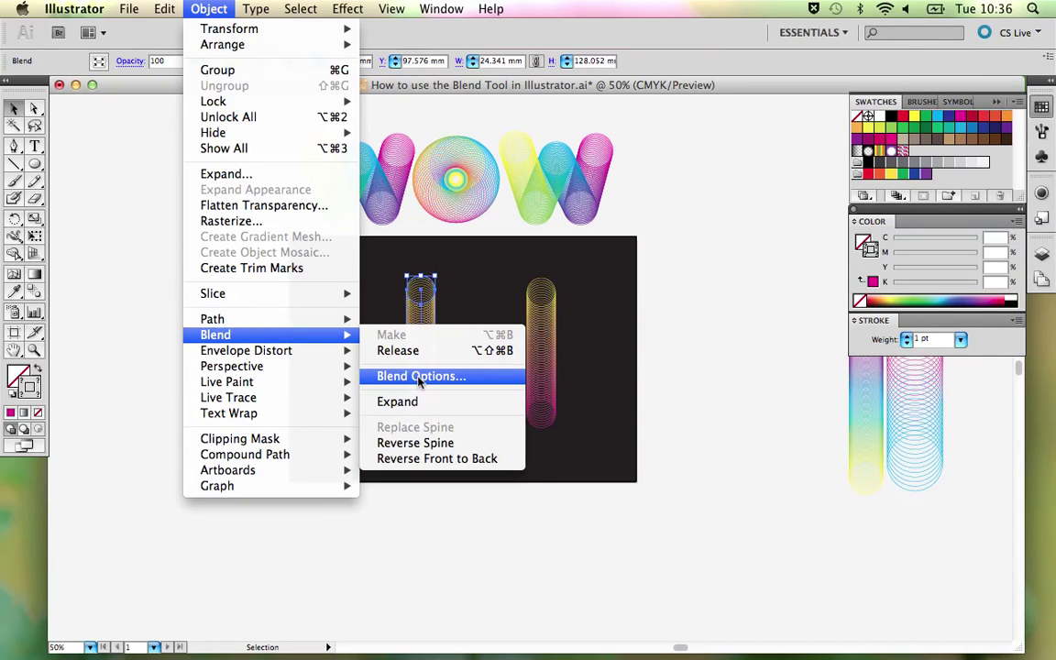
pyautogui.click(404, 352)
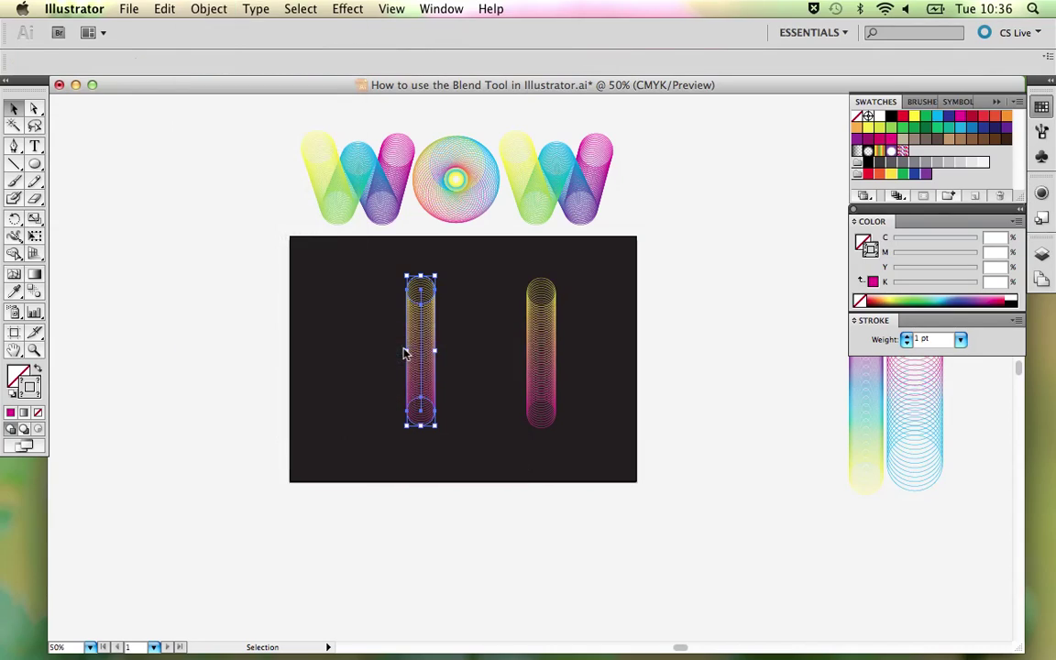
pyautogui.click(462, 325)
pyautogui.moveTo(425, 342); pyautogui.dragTo(459, 363)
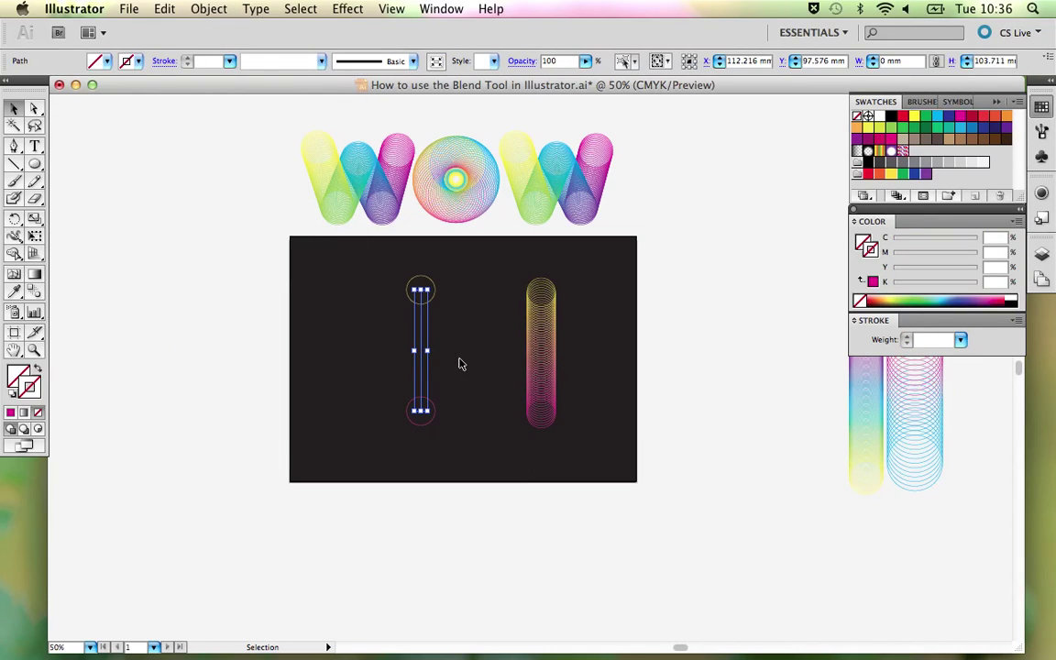
pyautogui.click(462, 364)
# Blend the two released circles from opposite side anchors, ending on the magenta circle's left anchor, to form a twisted hourglass.
pyautogui.press('z')
pyautogui.moveTo(360, 266); pyautogui.dragTo(500, 528)
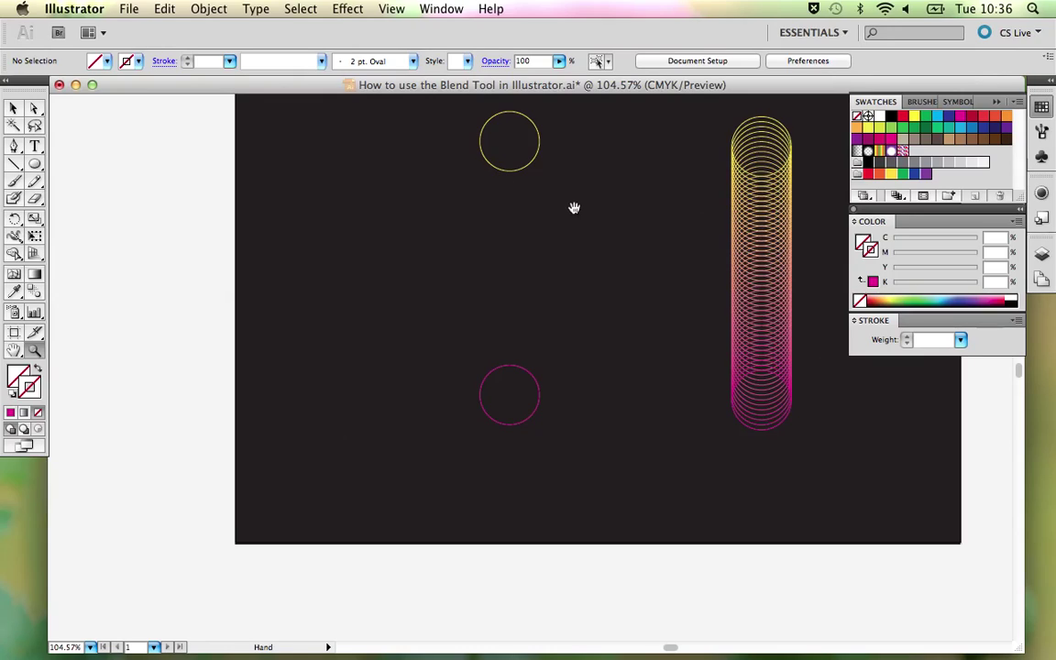
pyautogui.moveTo(573, 210); pyautogui.dragTo(455, 290)
pyautogui.press('v')
pyautogui.moveTo(335, 174); pyautogui.dragTo(477, 511)
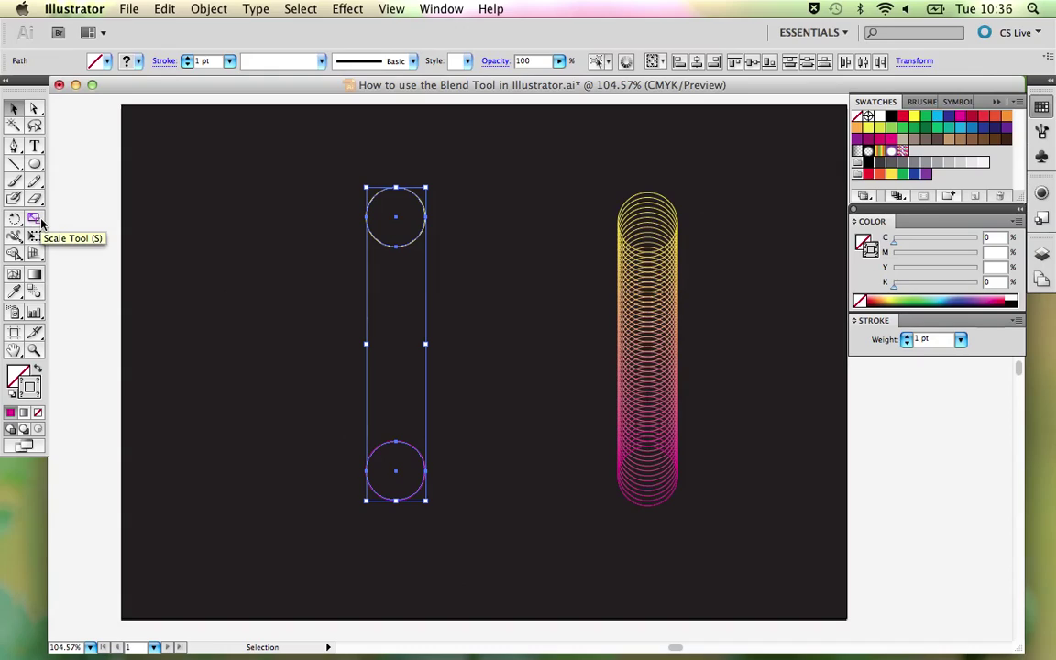
pyautogui.click(34, 291)
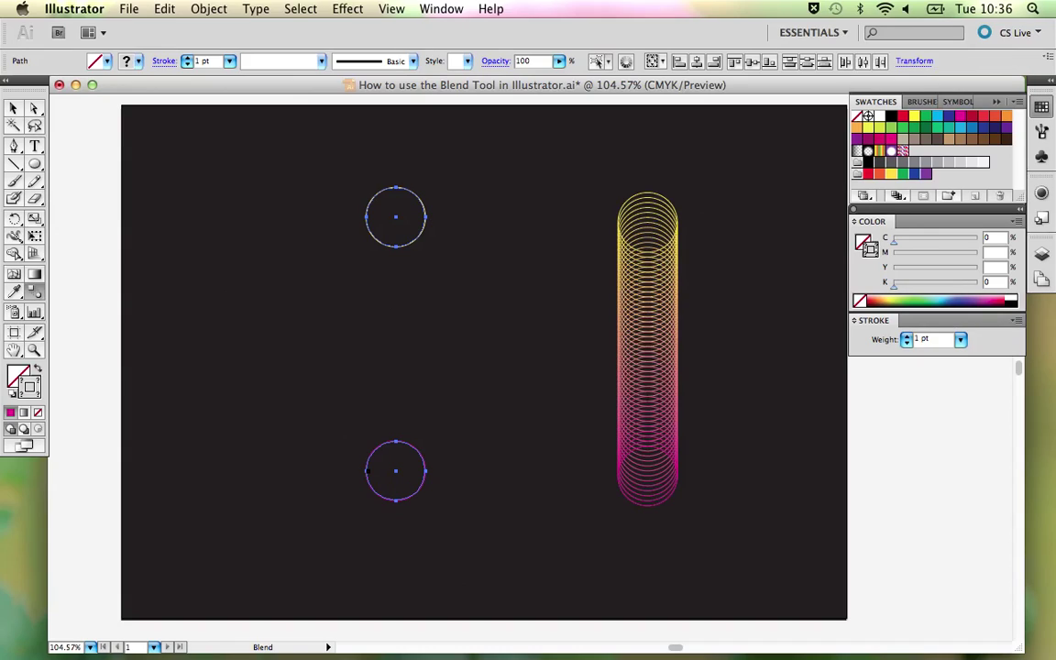
pyautogui.click(365, 470)
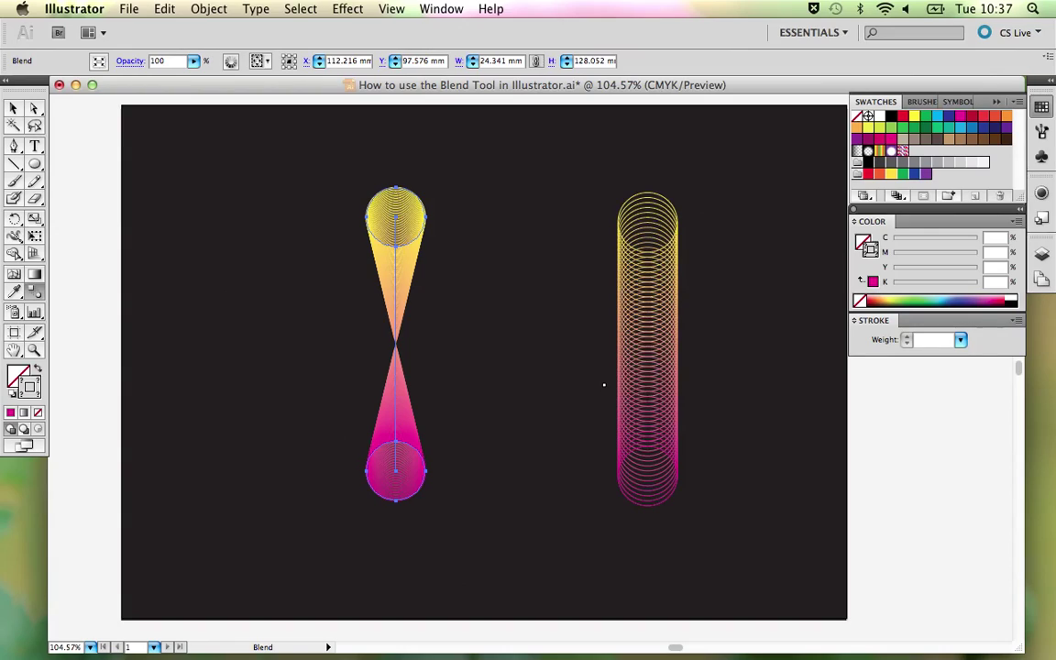
# Set the hourglass blend's spacing to Specified Steps with 50 steps and deselect it.
pyautogui.doubleClick(37, 292)
pyautogui.click(518, 215)
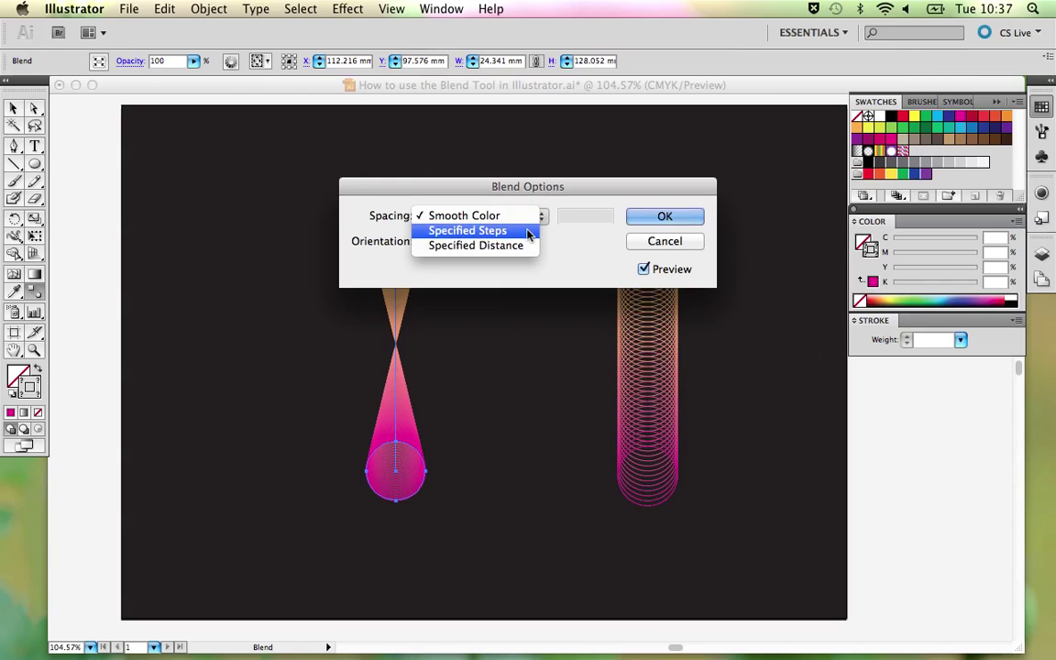
pyautogui.click(528, 235)
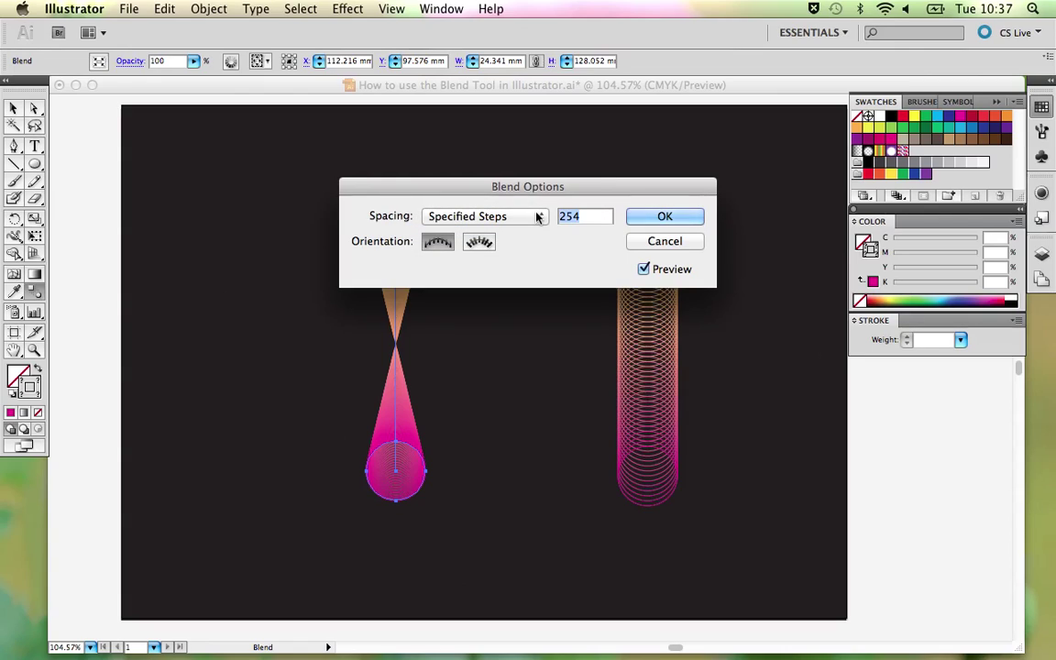
pyautogui.write('50')
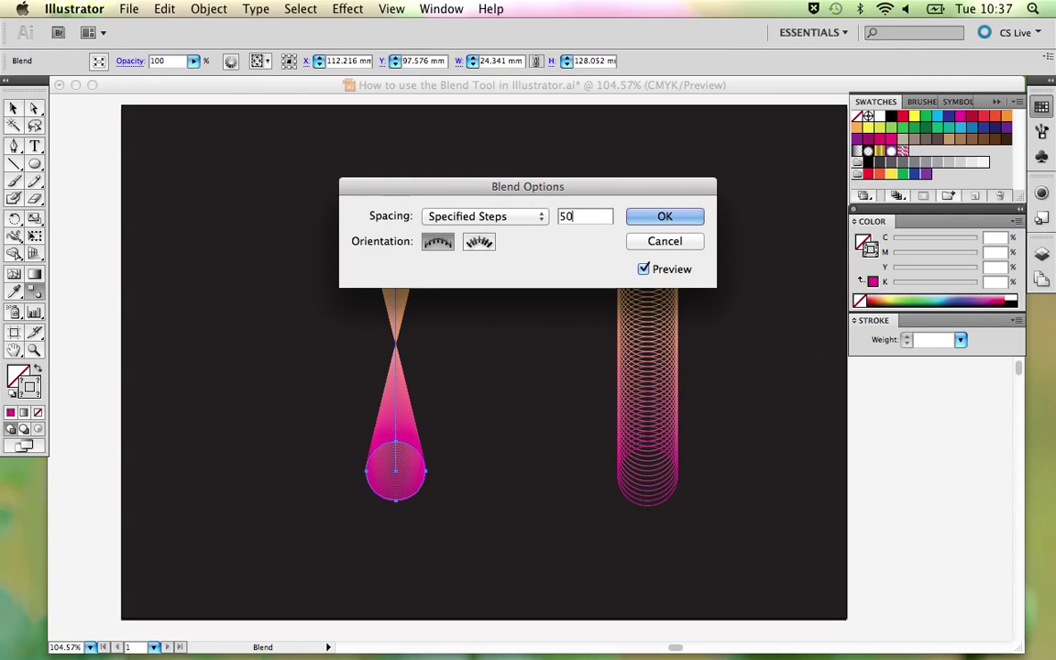
pyautogui.click(688, 219)
pyautogui.press('v')
pyautogui.click(528, 206)
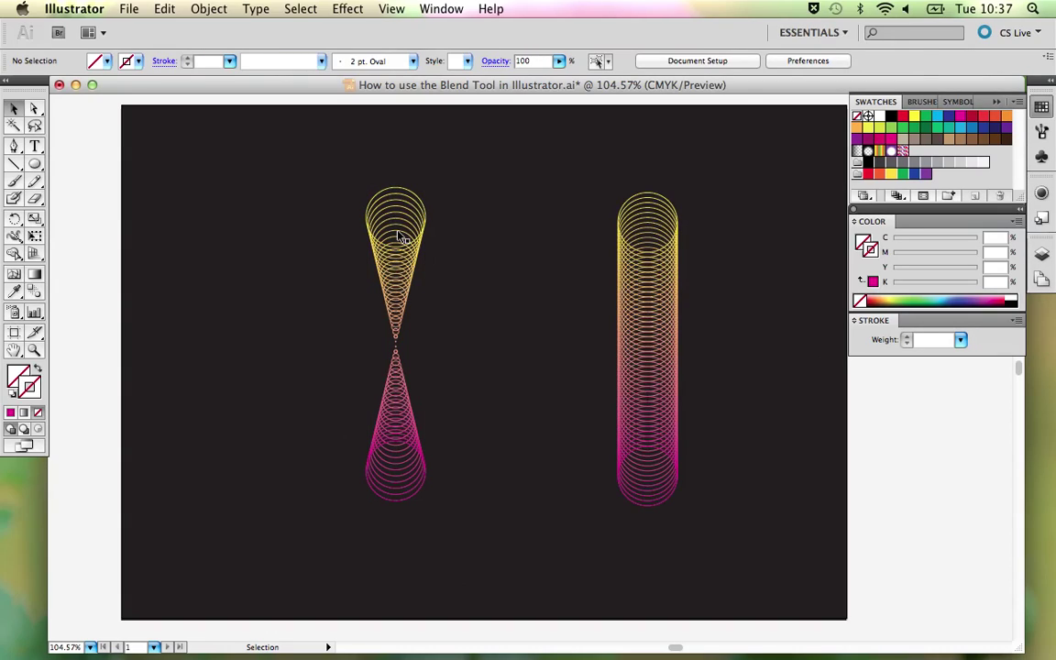
# Delete the hourglass blend from the artboard.
pyautogui.moveTo(461, 412); pyautogui.dragTo(356, 279)
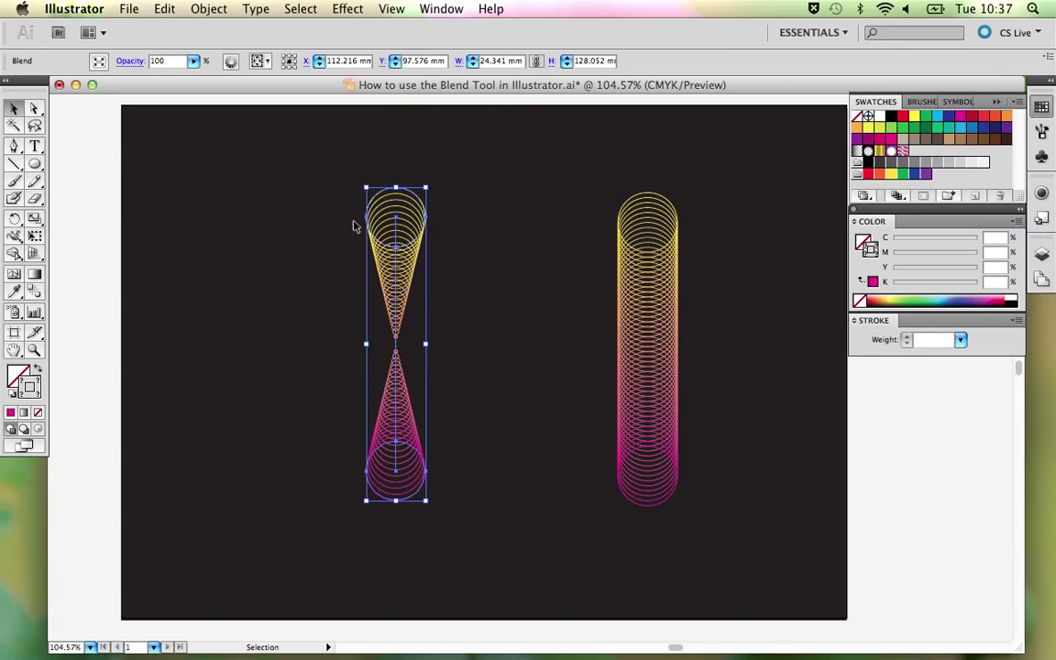
pyautogui.click(35, 165)
pyautogui.moveTo(35, 165); pyautogui.dragTo(330, 239)
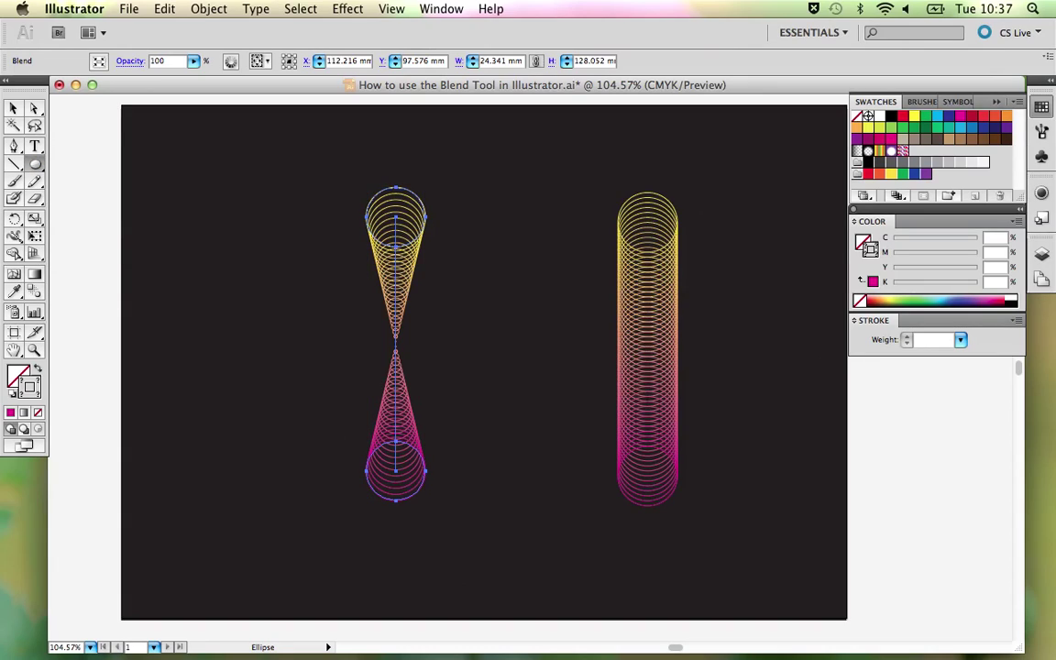
pyautogui.press('v')
pyautogui.click(427, 266)
pyautogui.click(395, 259)
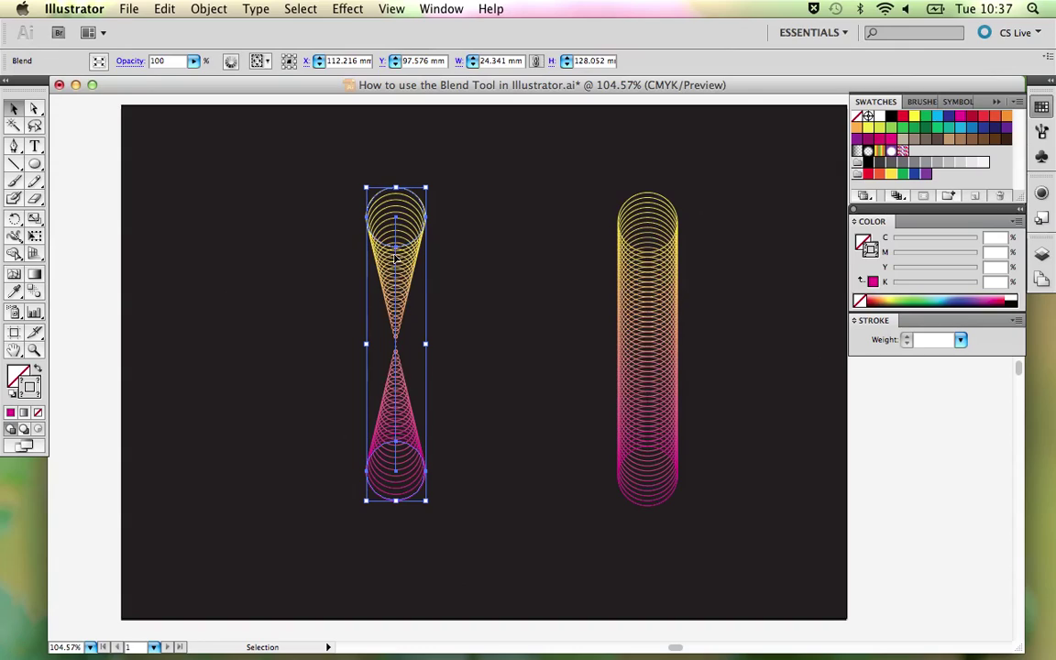
pyautogui.press('Delete')
# Move the yellow-to-magenta blend off the artboard to about X 367 mm and the multicoloured blend beside it at about X 418 mm.
pyautogui.press('super+minus')
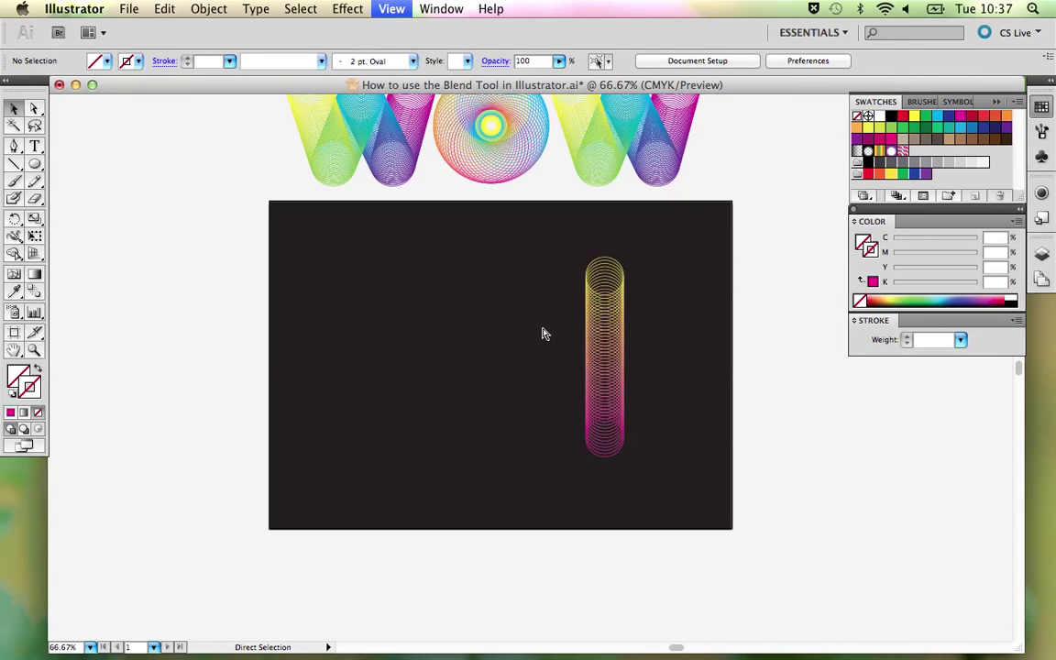
pyautogui.moveTo(662, 403); pyautogui.dragTo(456, 419)
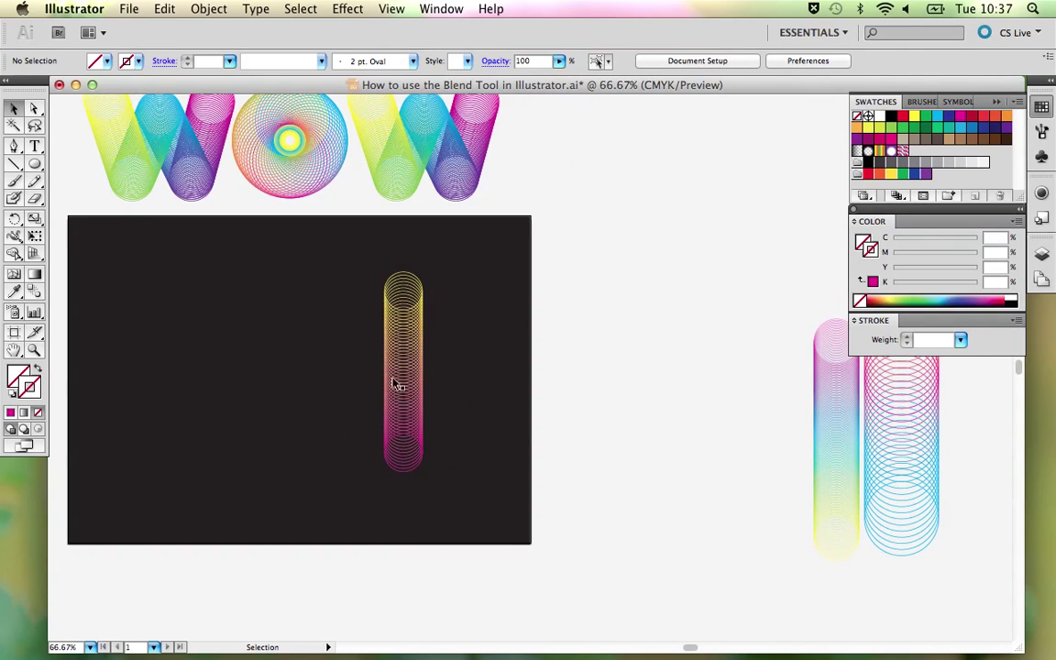
pyautogui.moveTo(405, 370); pyautogui.dragTo(641, 350)
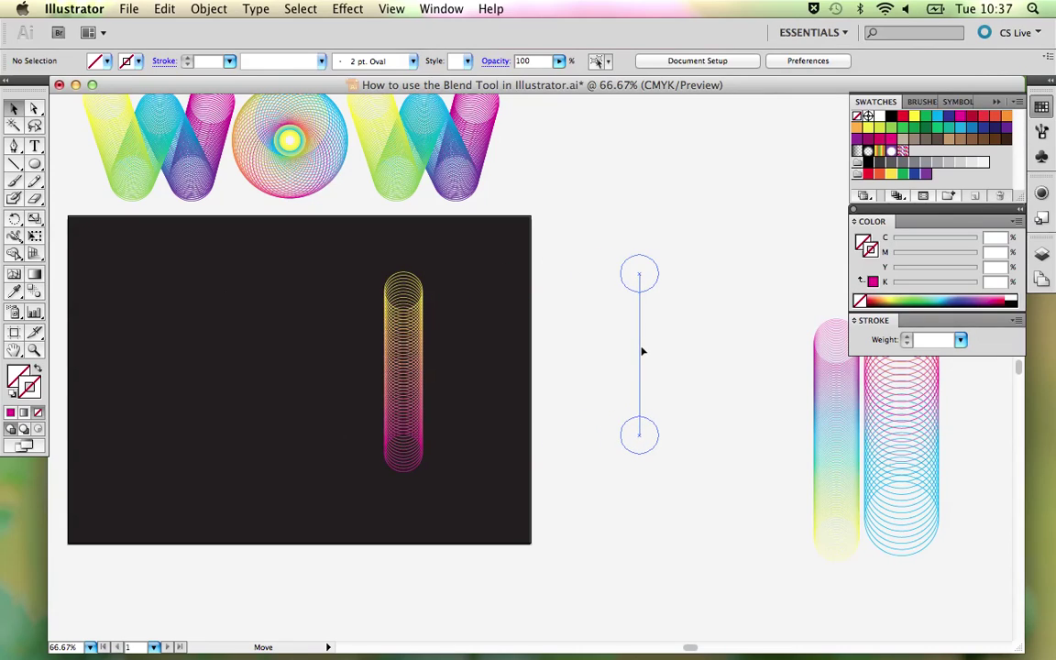
pyautogui.moveTo(819, 431); pyautogui.dragTo(722, 364)
pyautogui.click(767, 354)
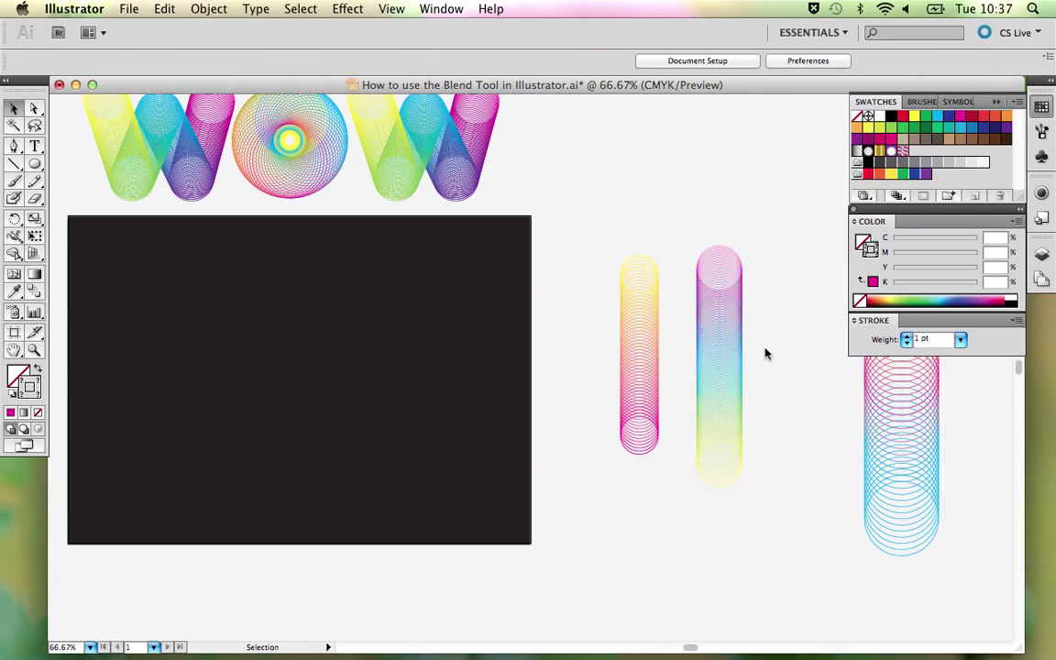
# Duplicate the multicoloured blend onto the dark artboard at about X 242 mm, and place a second copy at about X 114 mm.
pyautogui.click(723, 318)
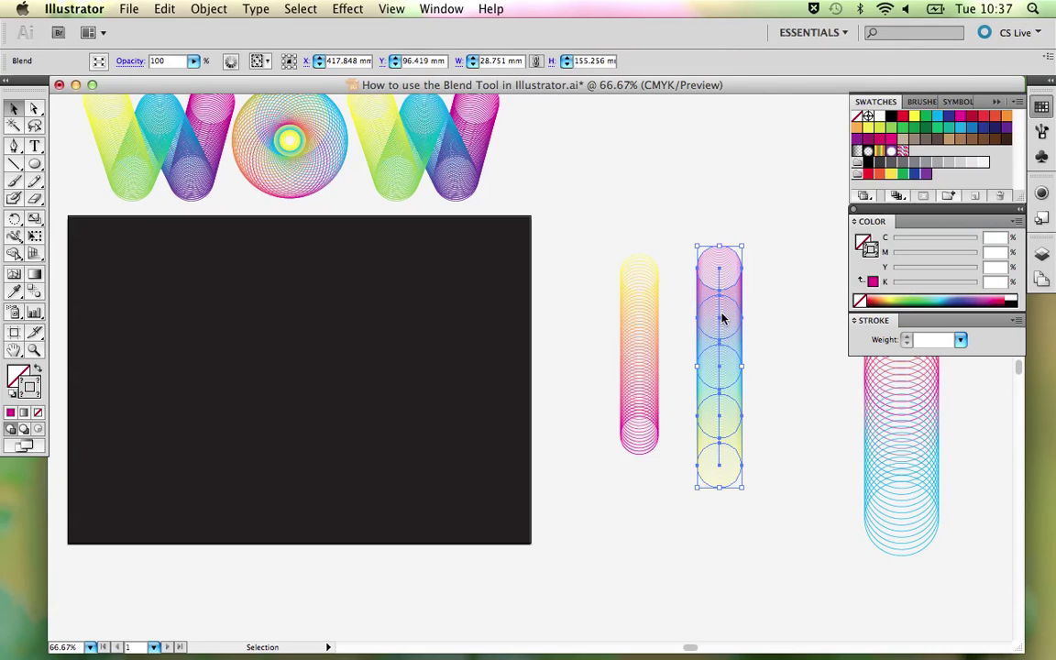
pyautogui.keyDown('alt'); pyautogui.moveTo(723, 317); pyautogui.dragTo(448, 323); pyautogui.keyUp('alt')
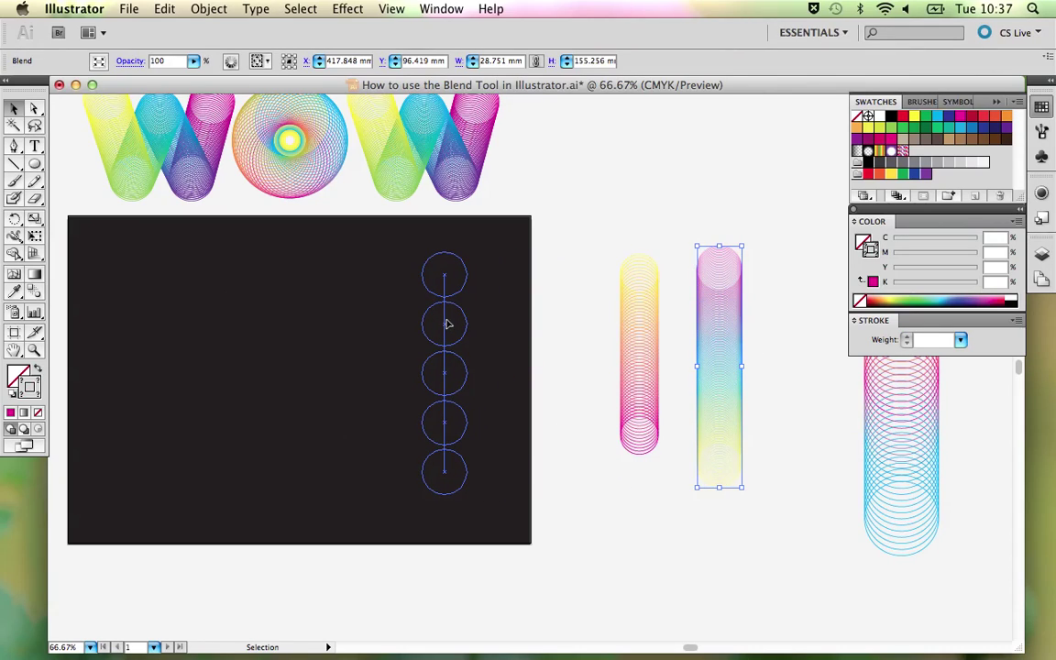
pyautogui.click(644, 359)
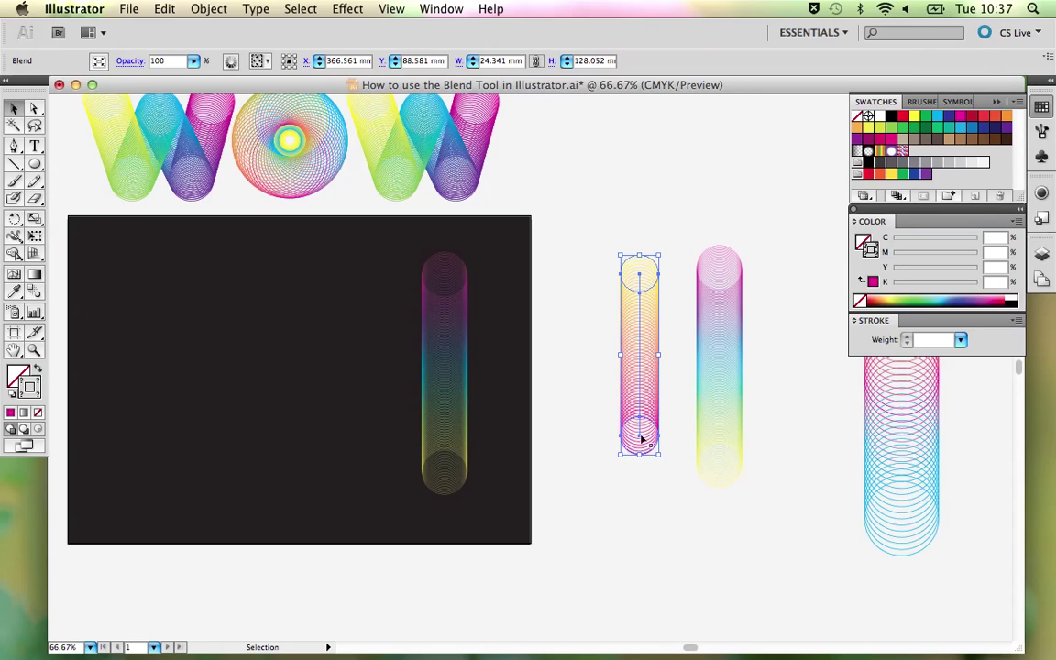
pyautogui.click(438, 403)
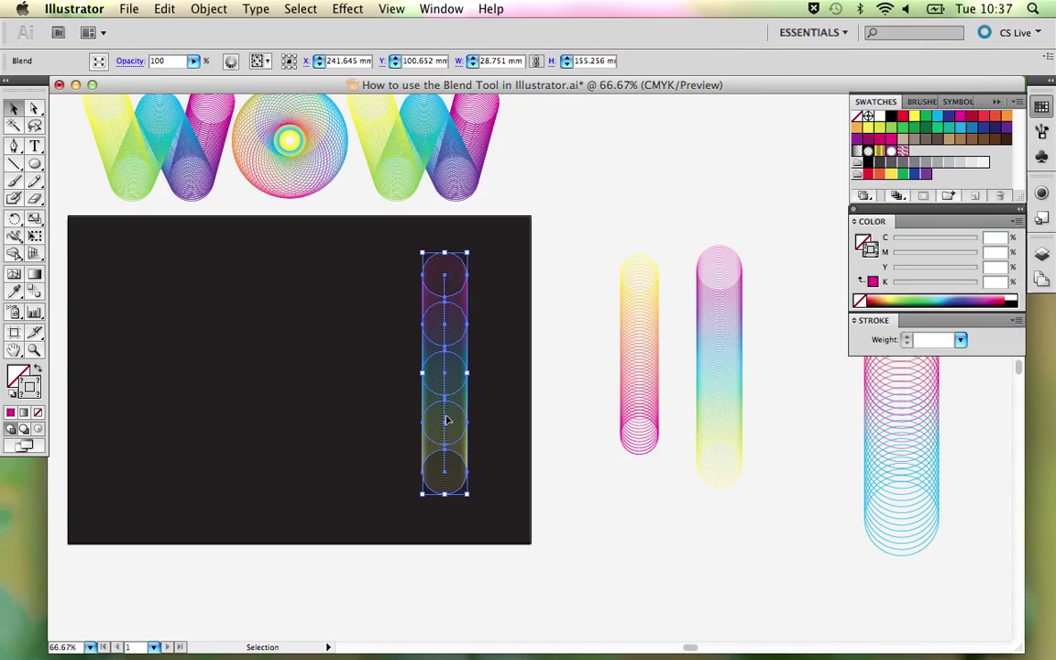
pyautogui.moveTo(447, 337); pyautogui.dragTo(246, 336)
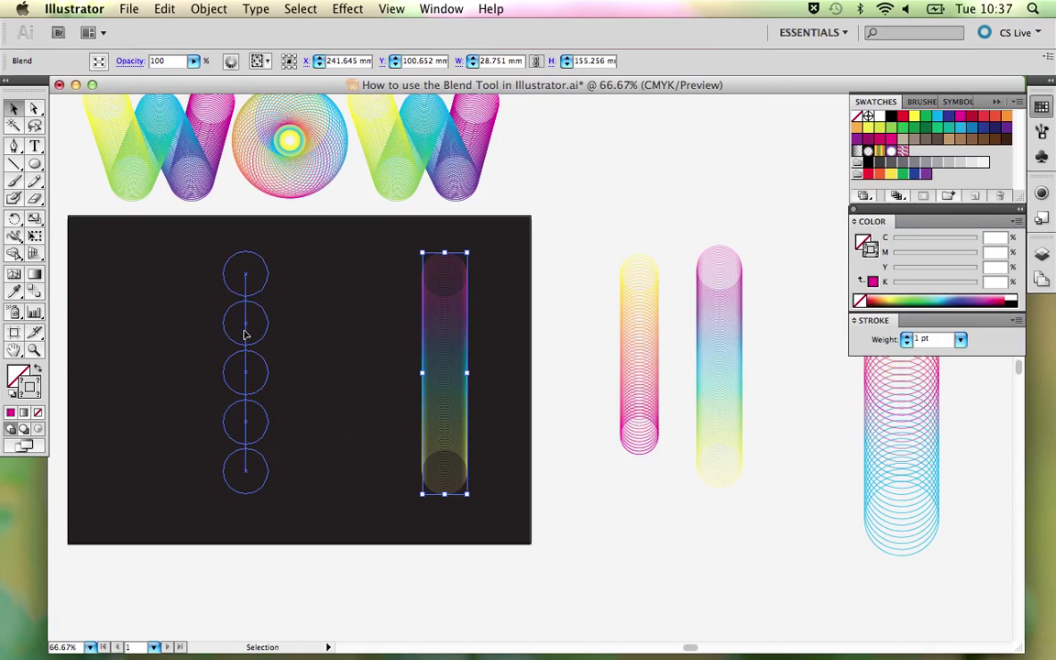
# Release the blend of the second copy at about X 114 mm into its original circles and deselect it.
pyautogui.click(209, 8)
pyautogui.moveTo(248, 318)
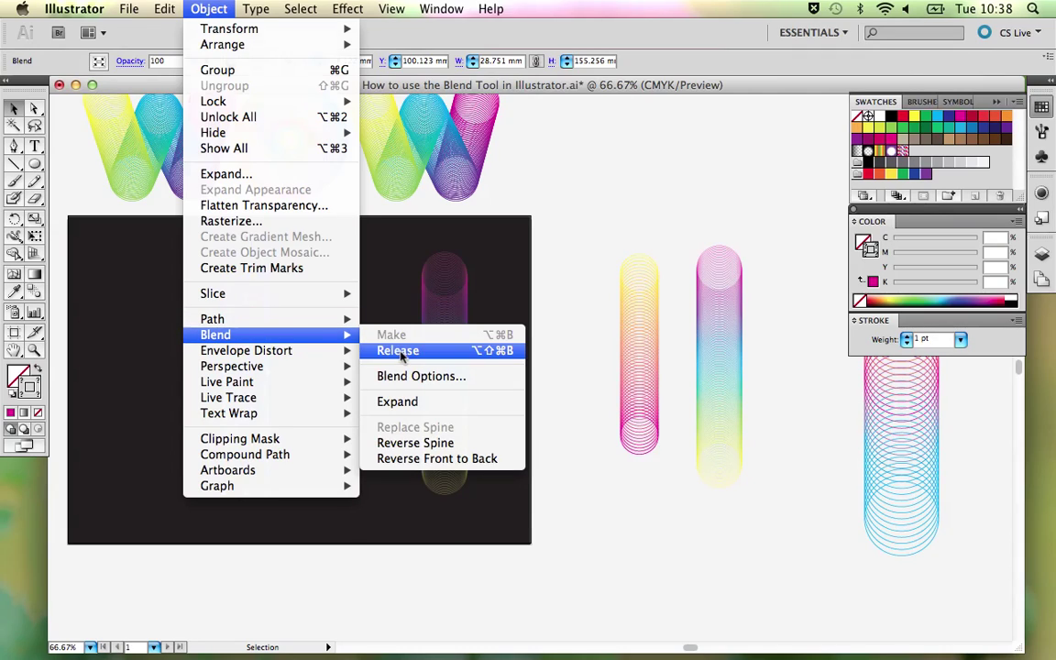
pyautogui.click(403, 351)
pyautogui.click(280, 310)
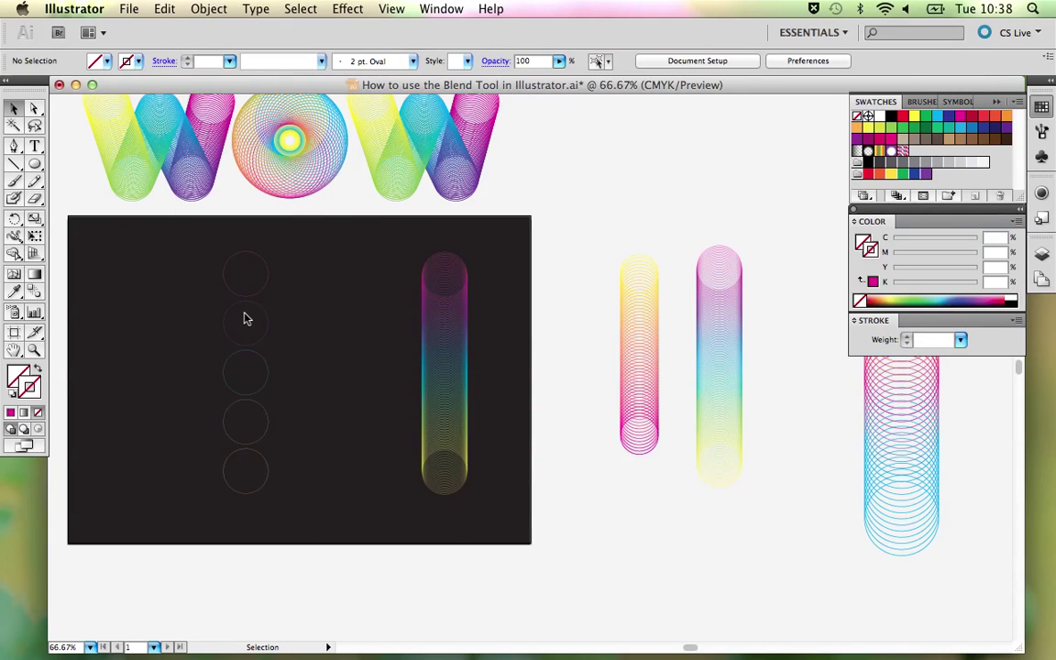
# Set the stroke weight of the five released circles to 1 pt and deselect them.
pyautogui.moveTo(207, 243); pyautogui.dragTo(297, 514)
pyautogui.click(328, 391)
pyautogui.moveTo(226, 244); pyautogui.dragTo(273, 511)
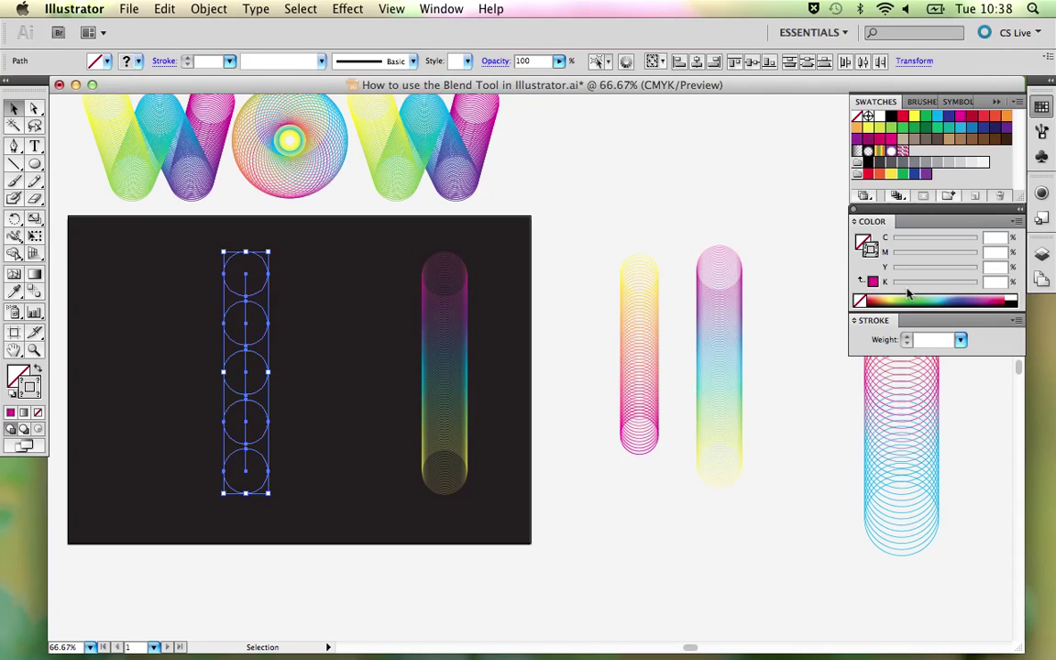
pyautogui.click(961, 340)
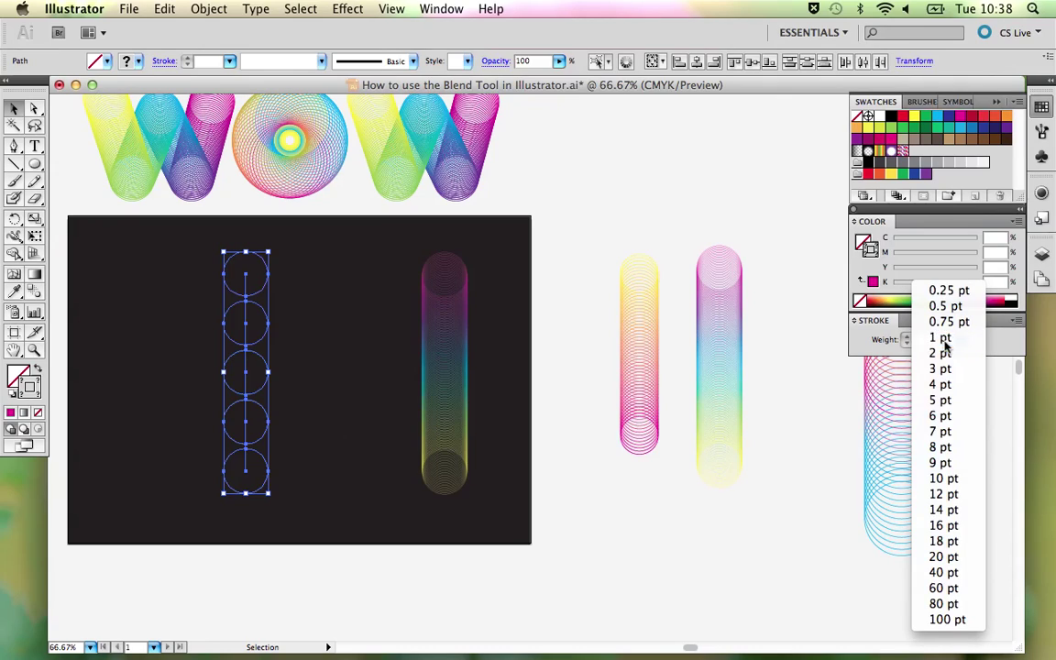
pyautogui.click(880, 337)
pyautogui.click(292, 309)
# Switch to outline view around the released circles and select the leftover spine path through their centres.
pyautogui.press('z')
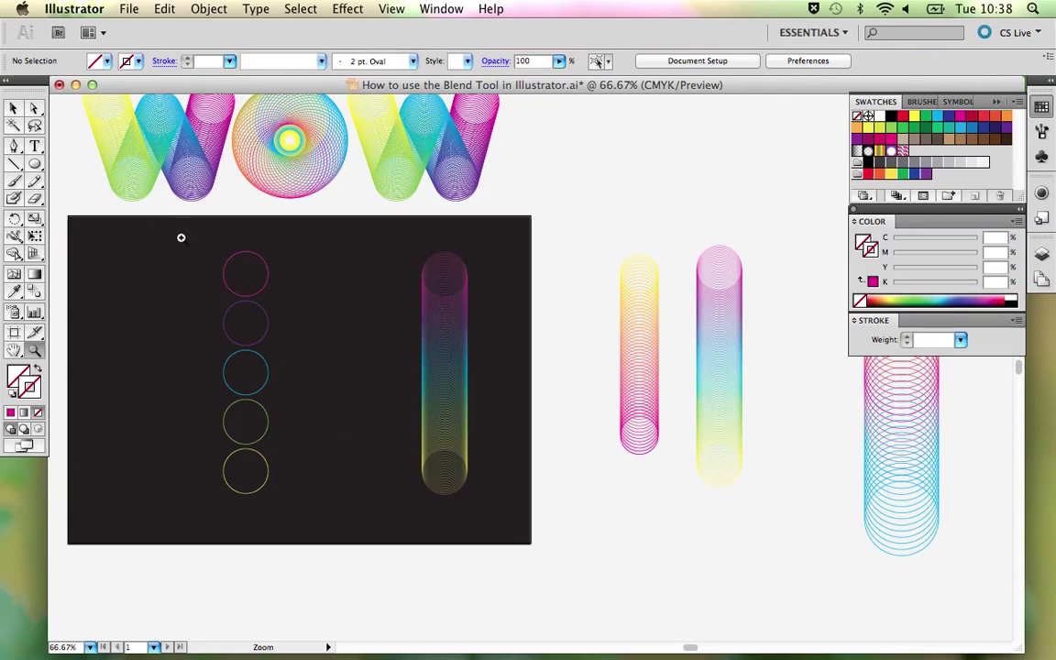
pyautogui.moveTo(181, 236); pyautogui.dragTo(316, 442)
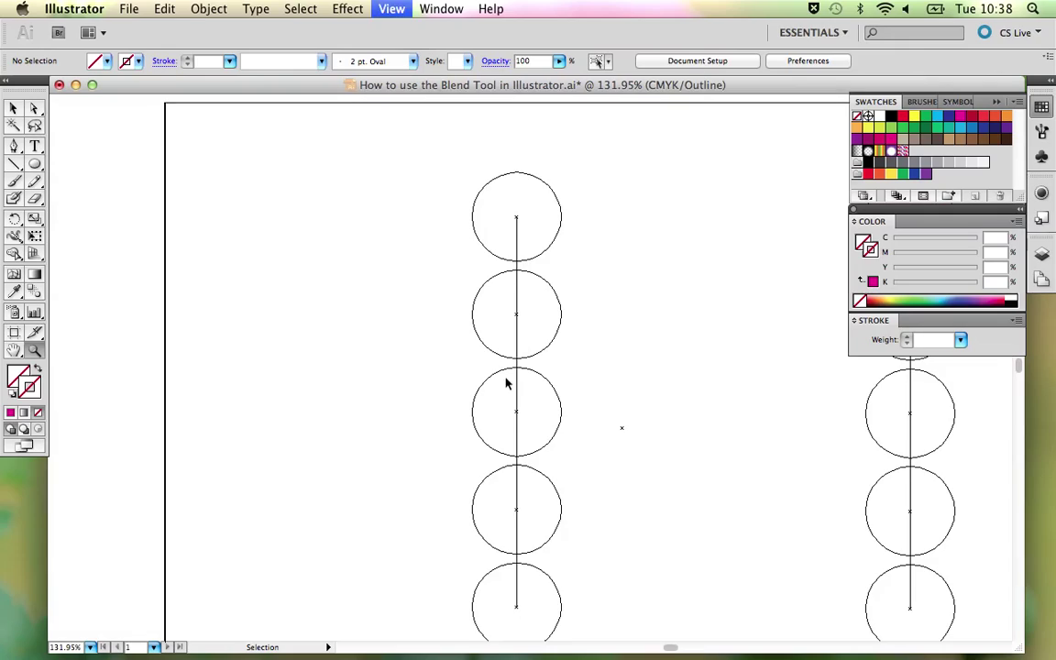
pyautogui.press('super+y')
pyautogui.press('v')
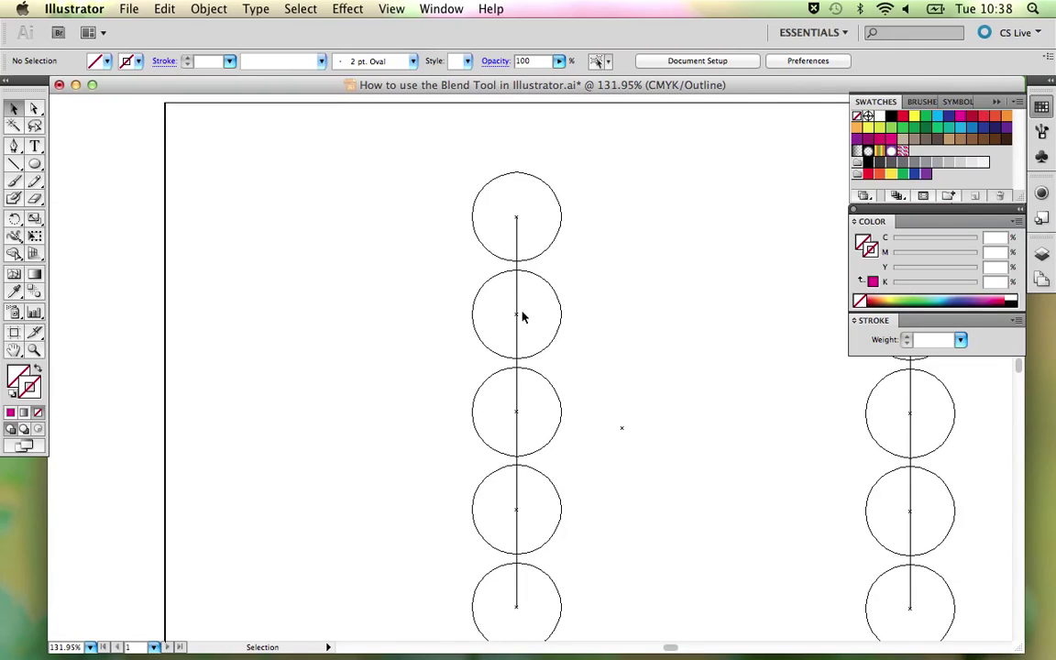
pyautogui.click(517, 314)
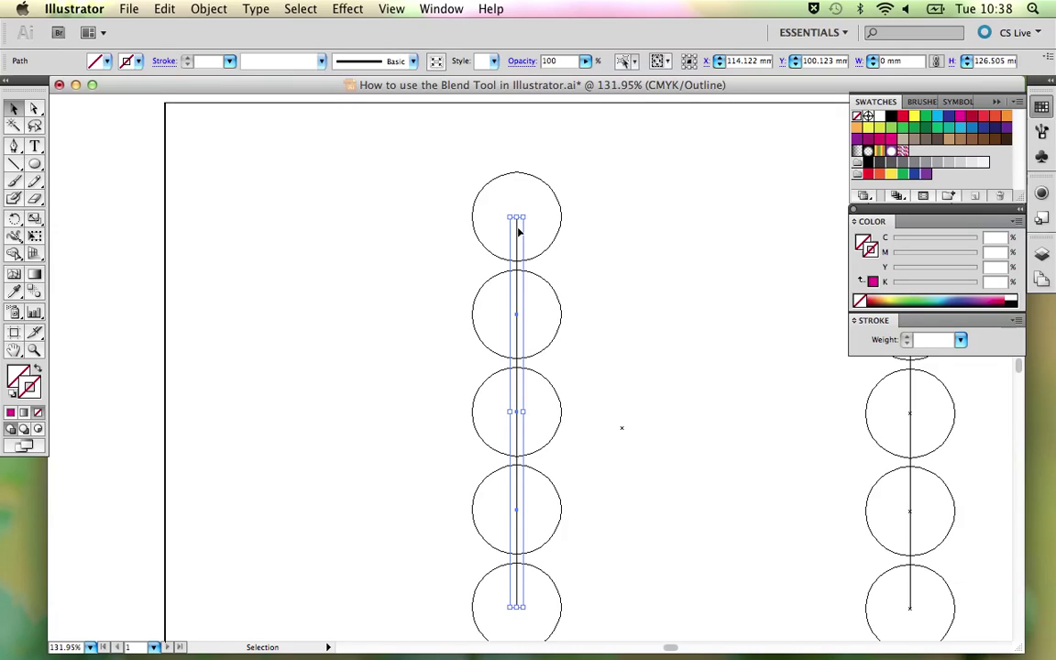
# Compare the leftover spine path in outline and preview views, and examine the Outline view command.
pyautogui.press('a')
pyautogui.press('super+y')
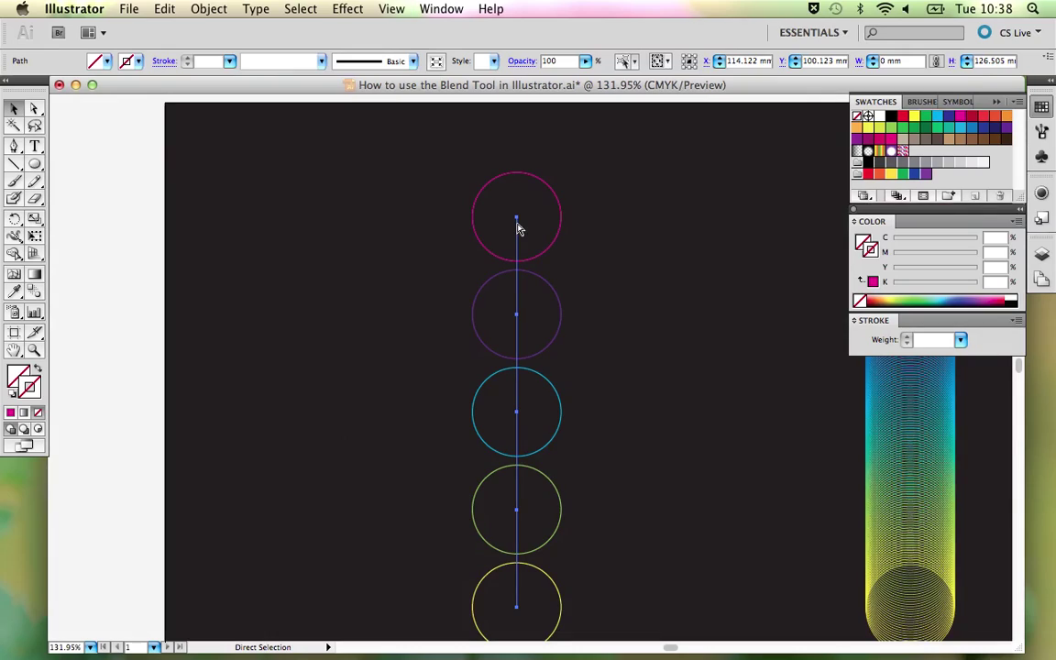
pyautogui.press('v')
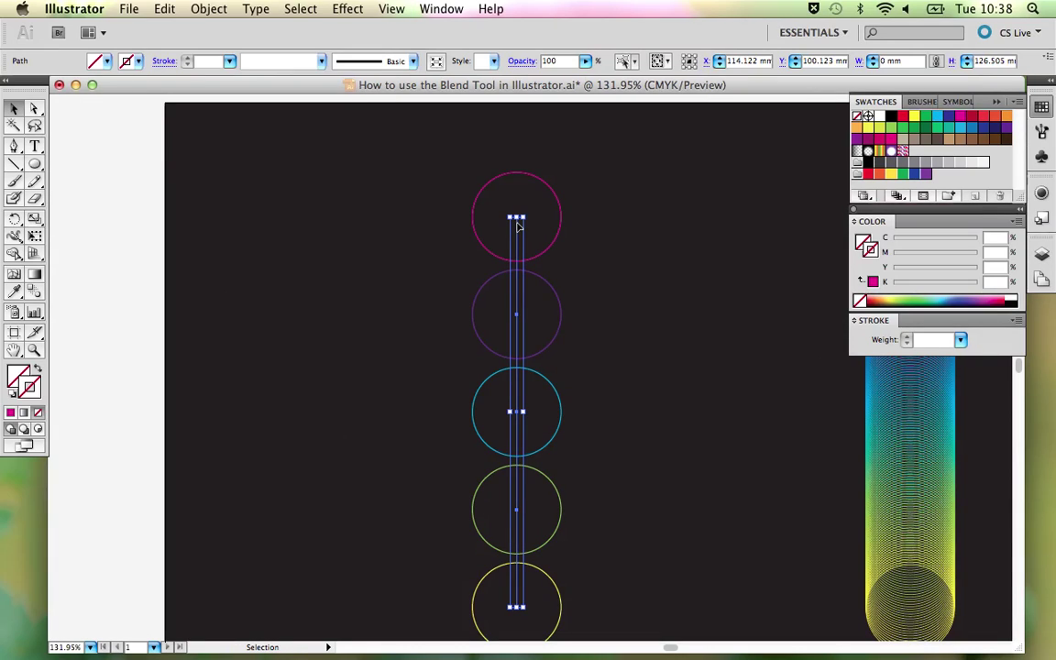
pyautogui.press('a')
pyautogui.press('super+y')
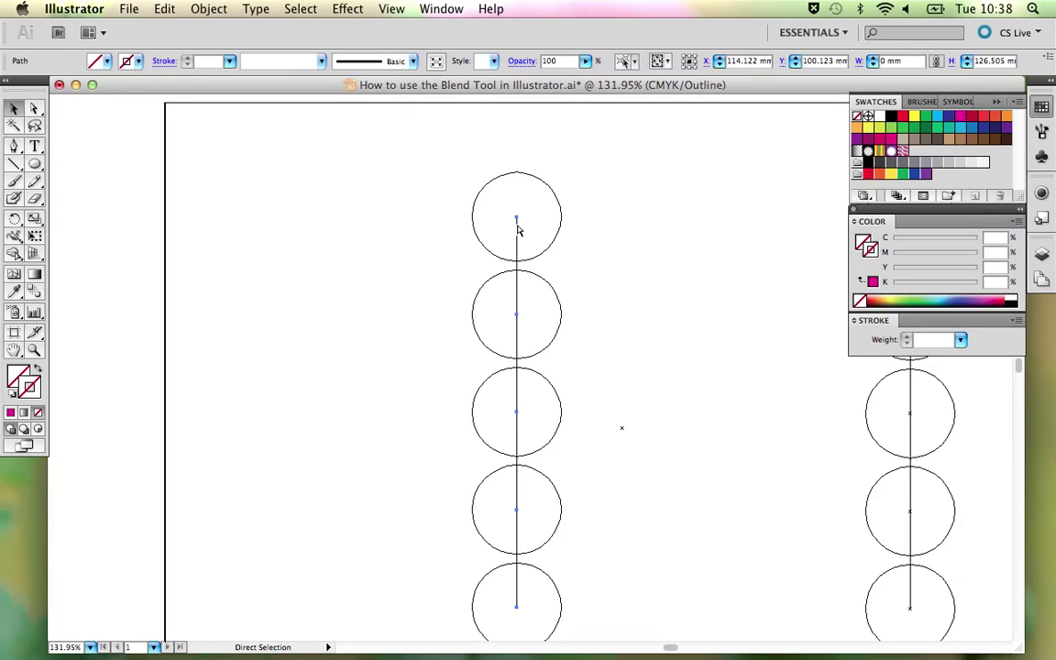
pyautogui.press('super+y')
pyautogui.press('super+y')
pyautogui.press('super+y')
pyautogui.press('v')
pyautogui.click(391, 9)
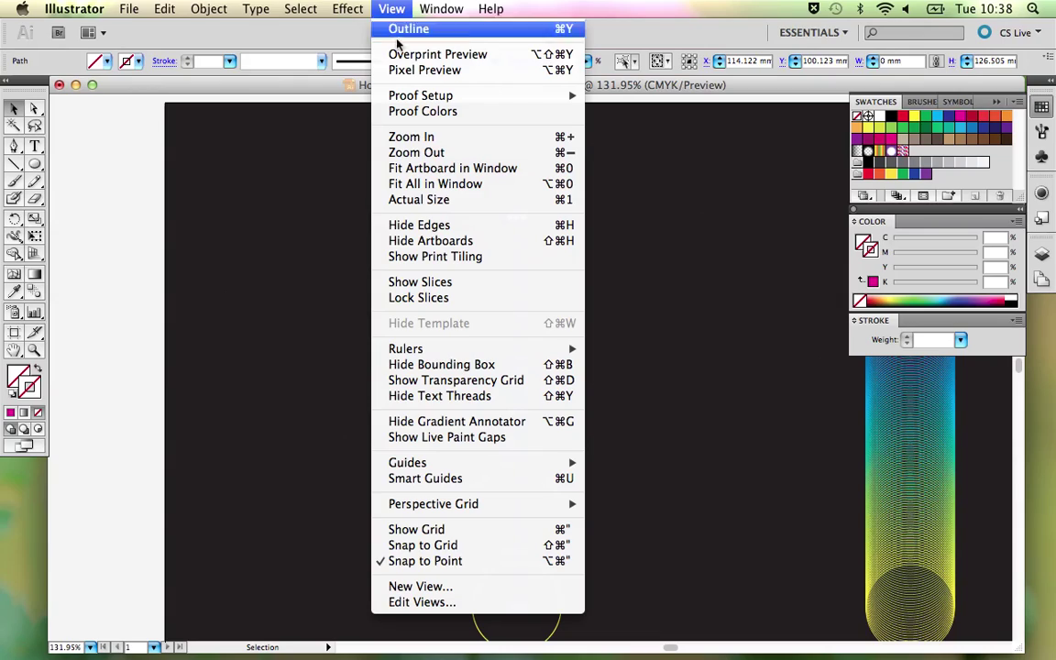
pyautogui.click(296, 174)
# Delete the leftover spine path in outline view and return to preview.
pyautogui.press('super+y')
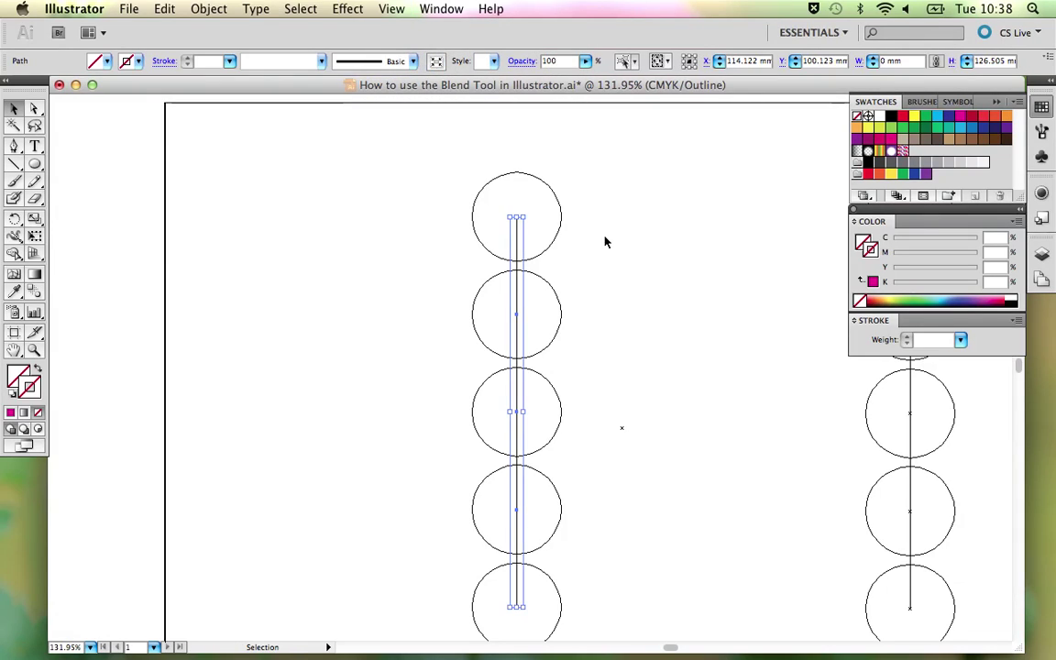
pyautogui.click(553, 236)
pyautogui.press('super+y')
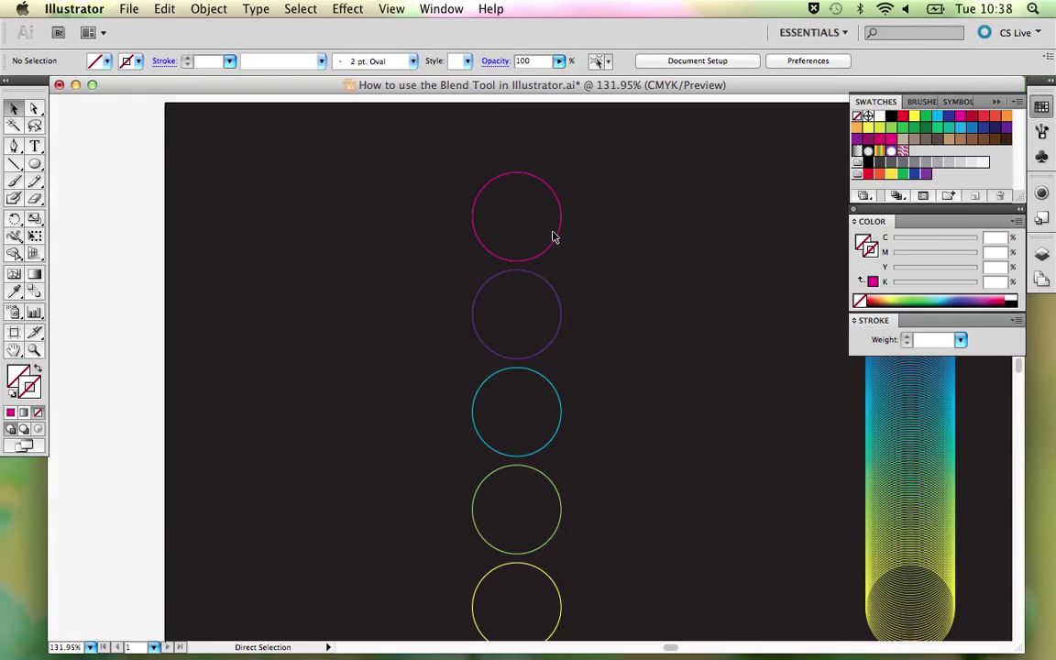
# Inspect the released circles as a group and one by one, examining the stroke colour of each.
pyautogui.click(557, 244)
pyautogui.scroll(-3, 562, 274)
pyautogui.hscroll(3, 561, 273)
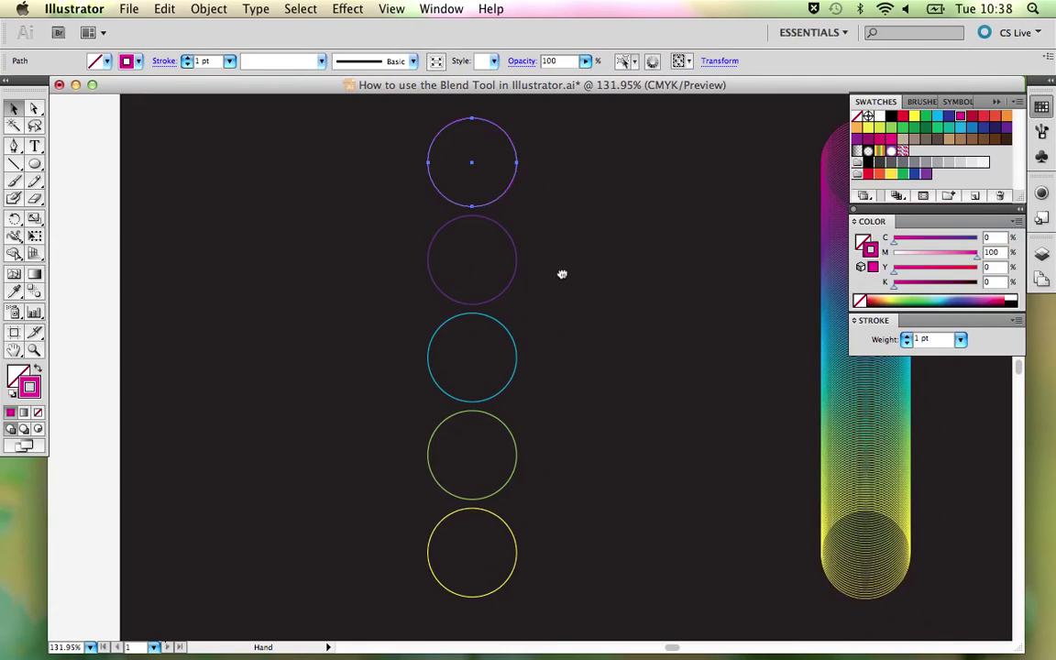
pyautogui.moveTo(365, 141); pyautogui.dragTo(509, 550)
pyautogui.click(579, 465)
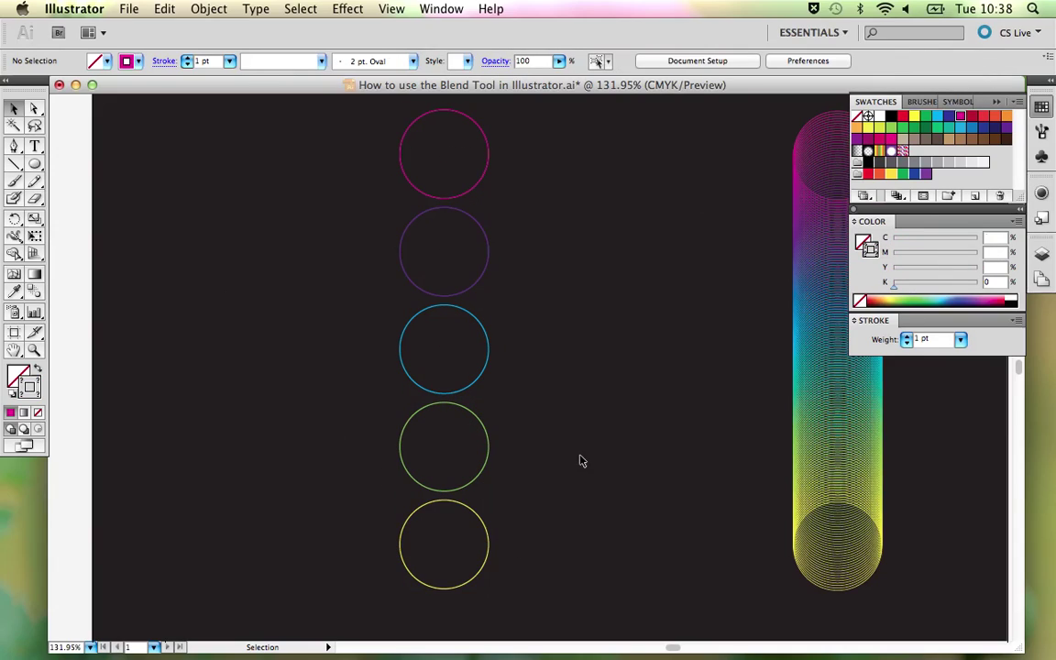
pyautogui.click(472, 194)
pyautogui.click(468, 221)
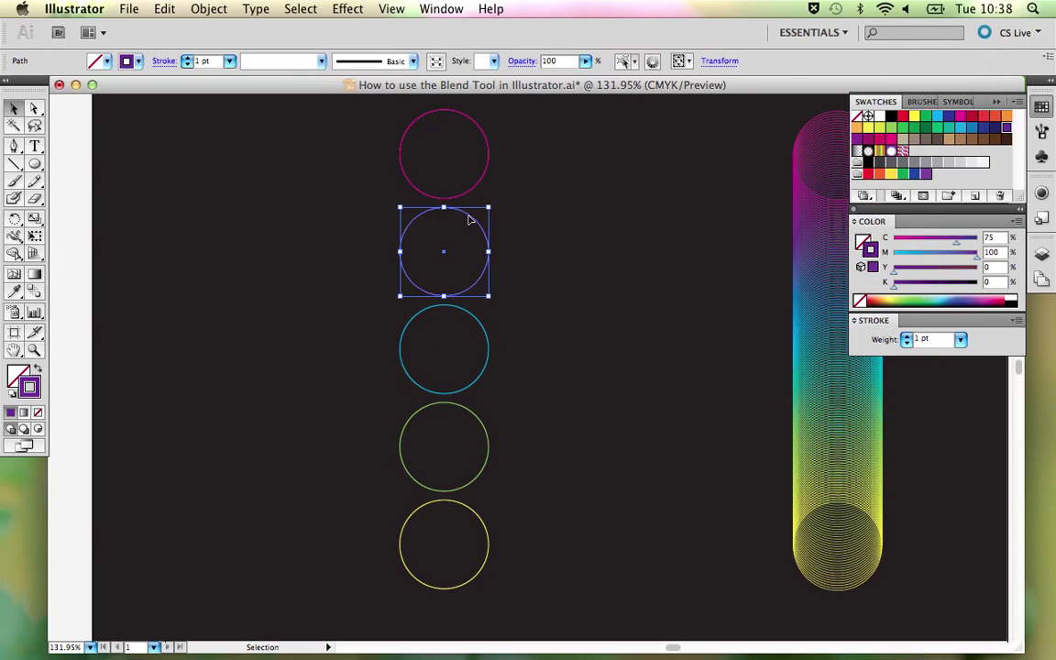
pyautogui.click(472, 315)
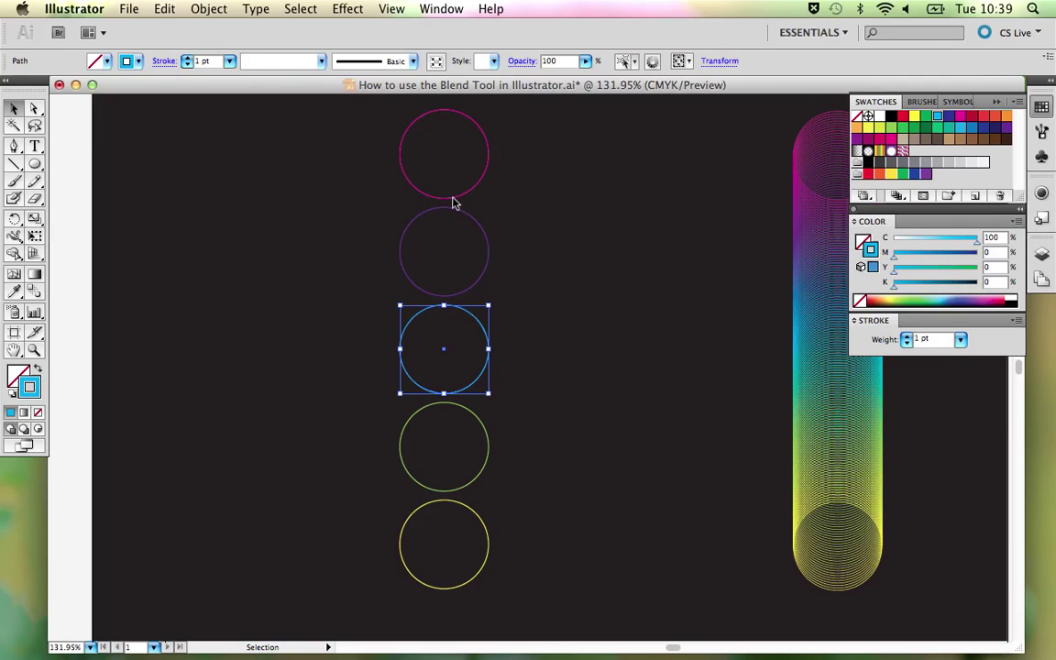
pyautogui.click(453, 195)
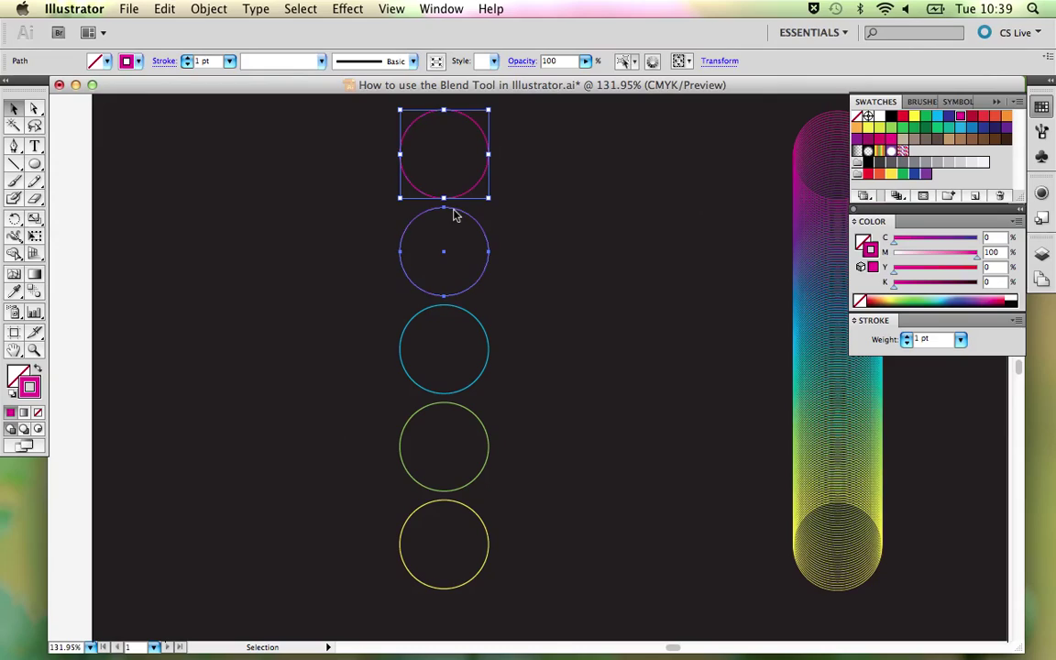
pyautogui.click(453, 212)
pyautogui.click(479, 194)
pyautogui.click(473, 187)
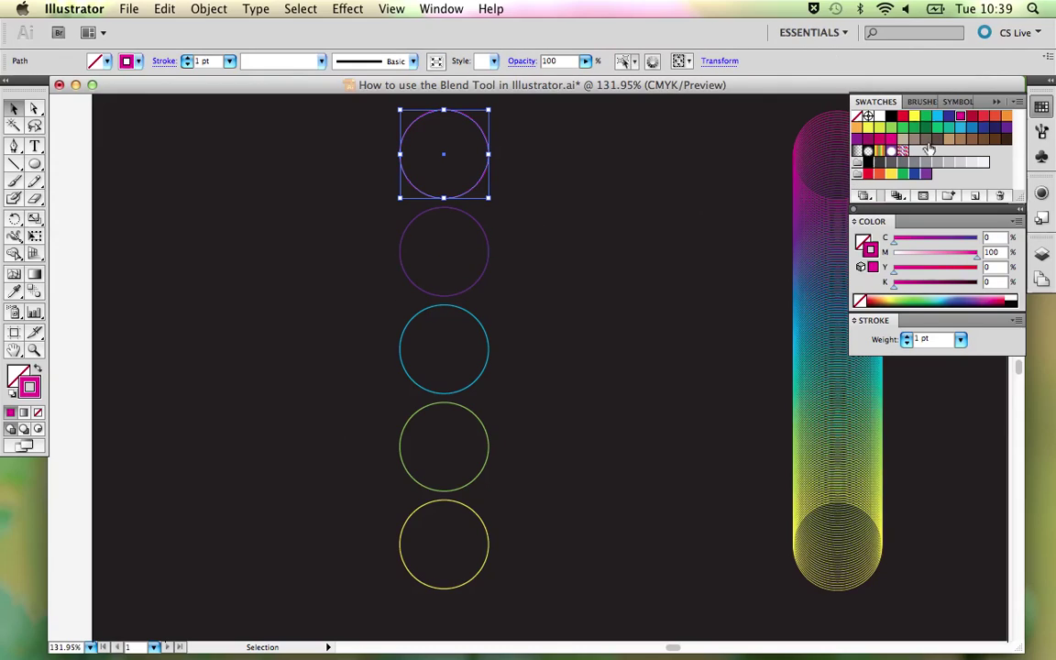
pyautogui.click(485, 238)
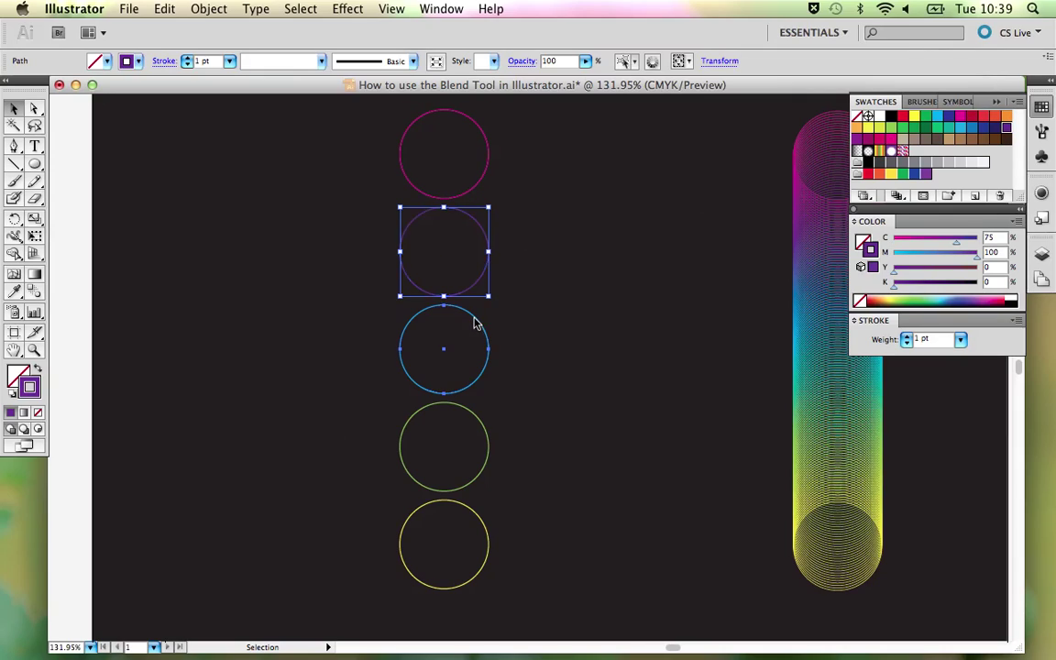
pyautogui.click(475, 320)
pyautogui.click(477, 419)
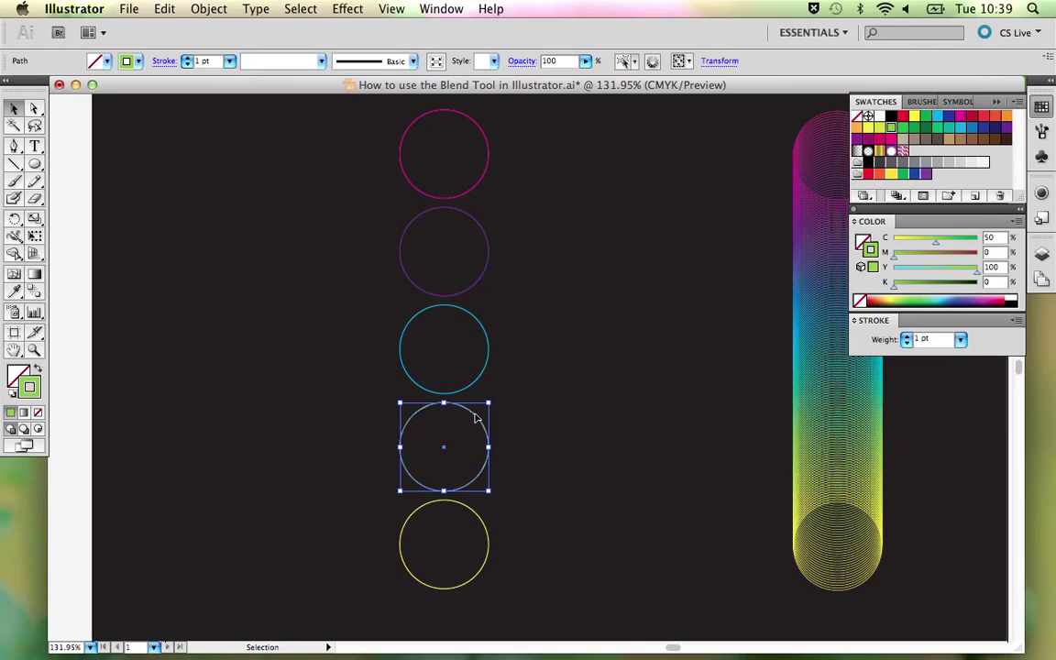
pyautogui.click(466, 508)
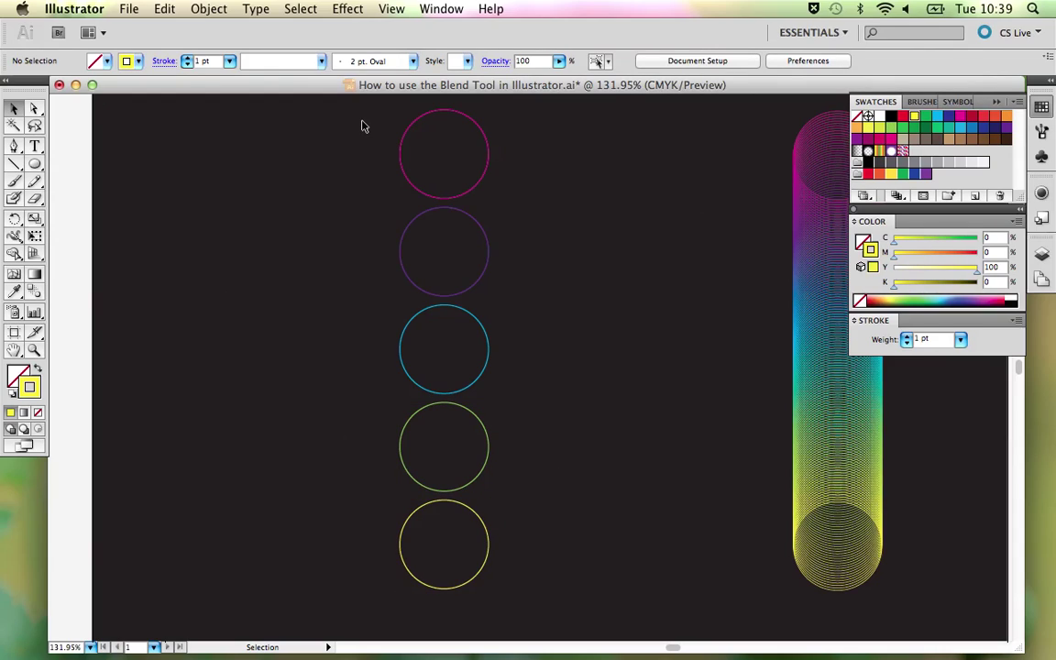
# Blend the five circles in order through their centre points, from magenta through purple, cyan and green to yellow.
pyautogui.moveTo(403, 163); pyautogui.dragTo(526, 535)
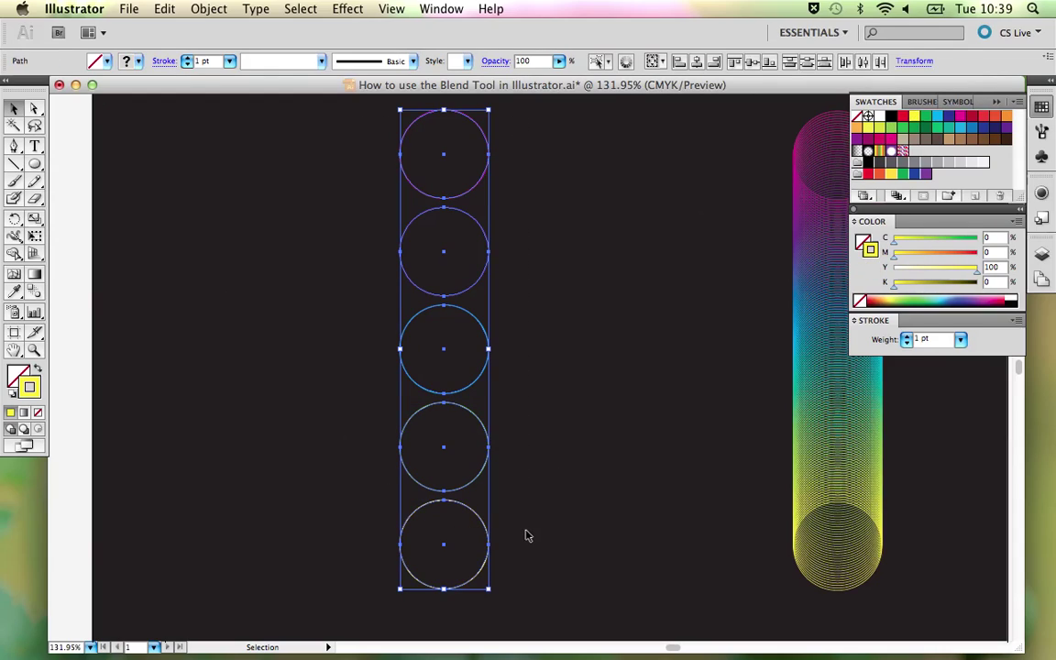
pyautogui.click(33, 291)
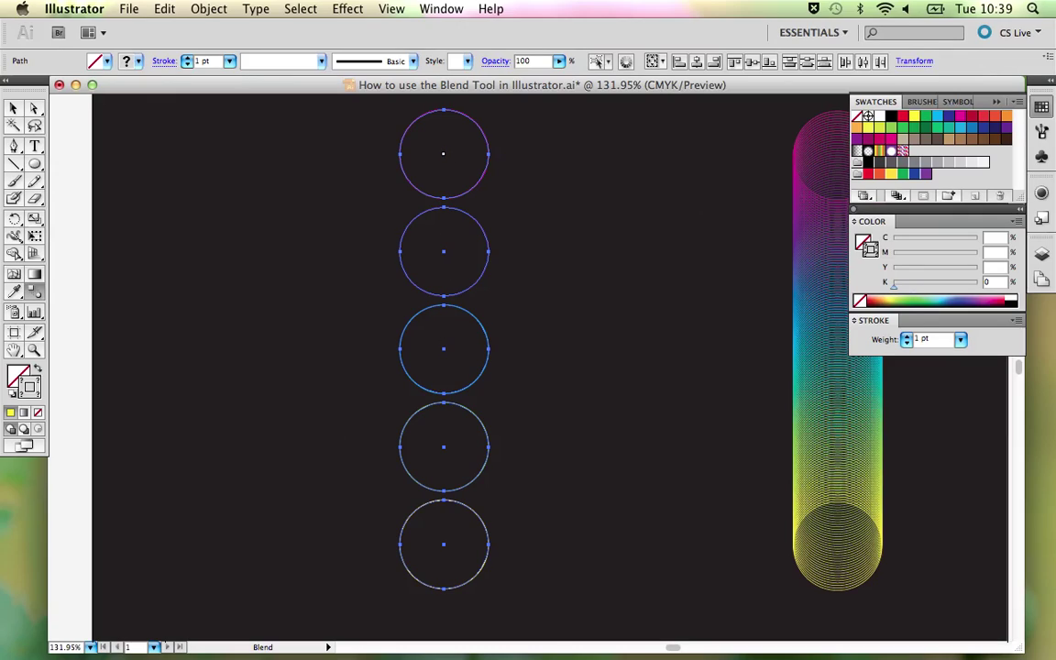
pyautogui.click(445, 254)
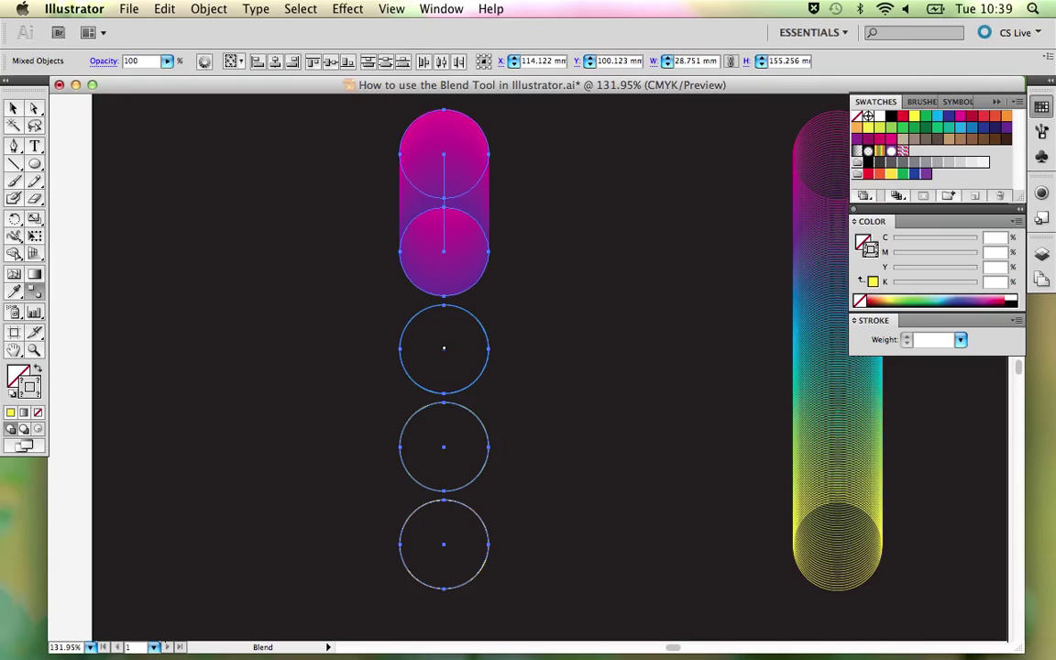
pyautogui.click(444, 349)
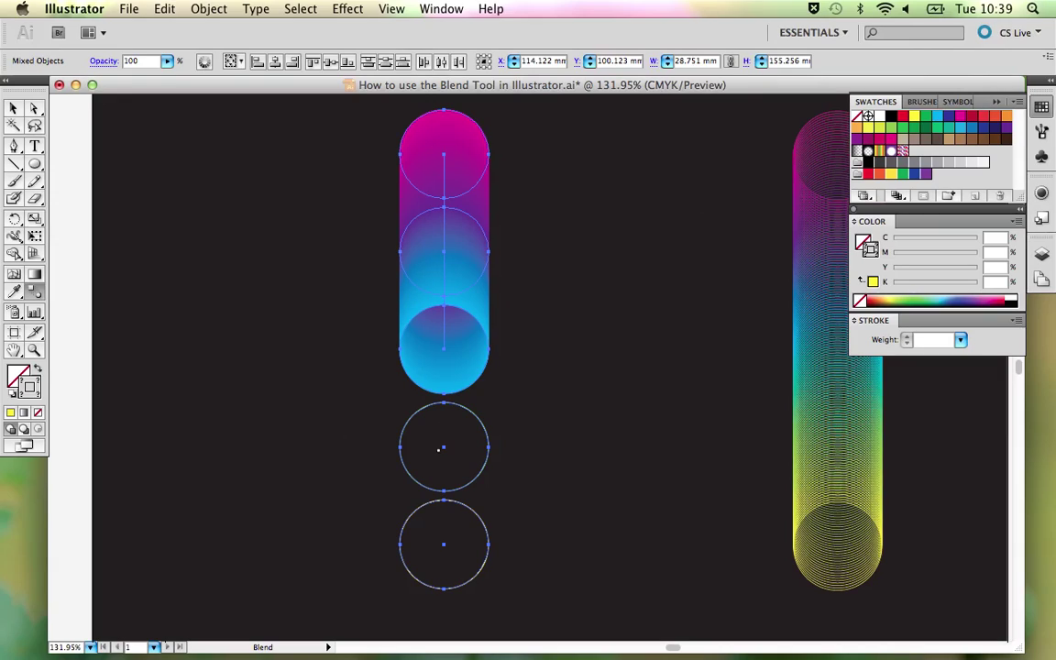
pyautogui.click(443, 447)
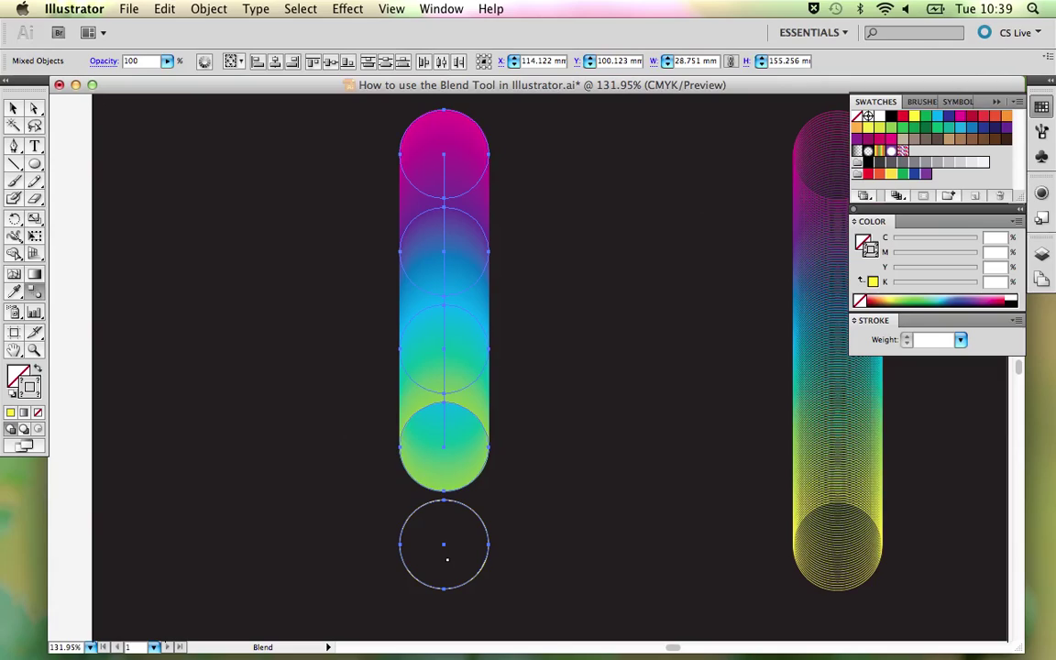
pyautogui.click(444, 544)
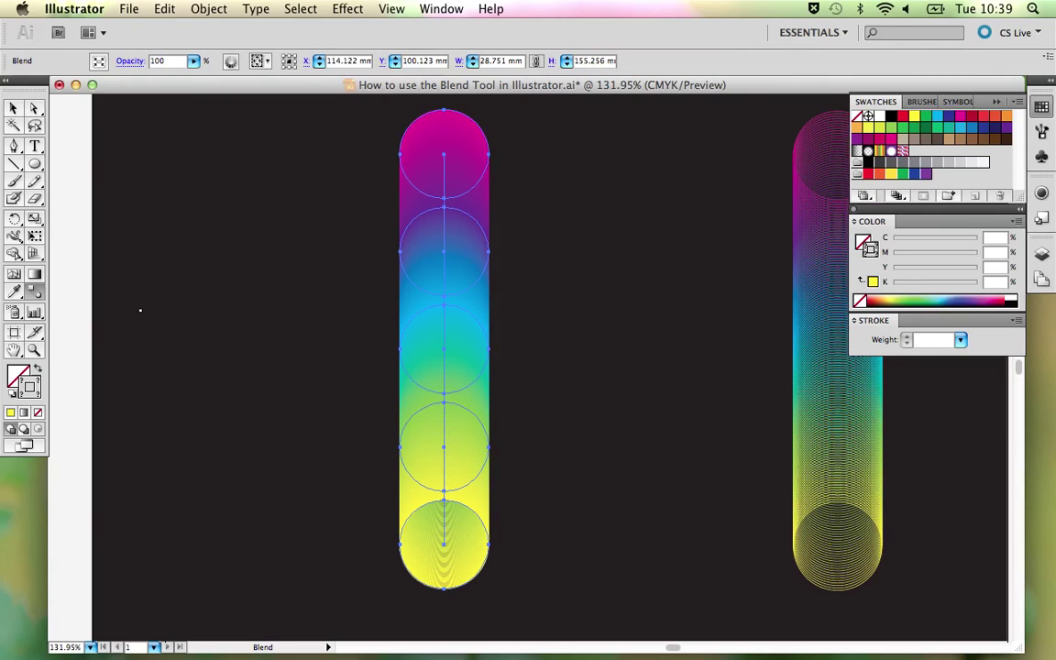
# Set the five-circle blend's spacing to Specified Steps with a value of 50.
pyautogui.doubleClick(34, 291)
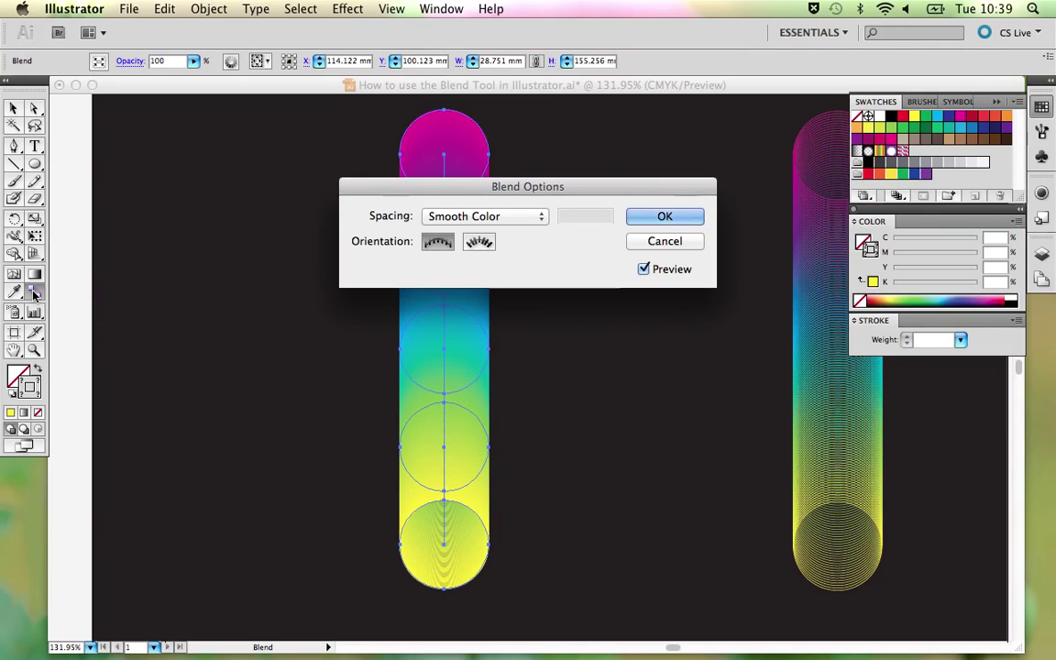
pyautogui.moveTo(449, 186); pyautogui.dragTo(630, 89)
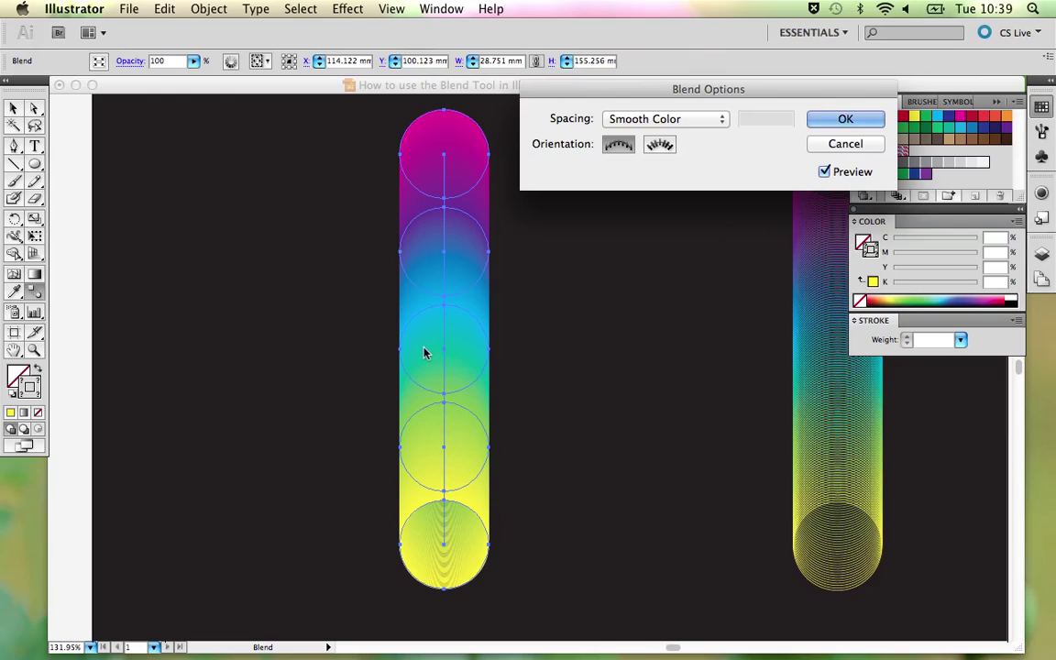
pyautogui.click(697, 119)
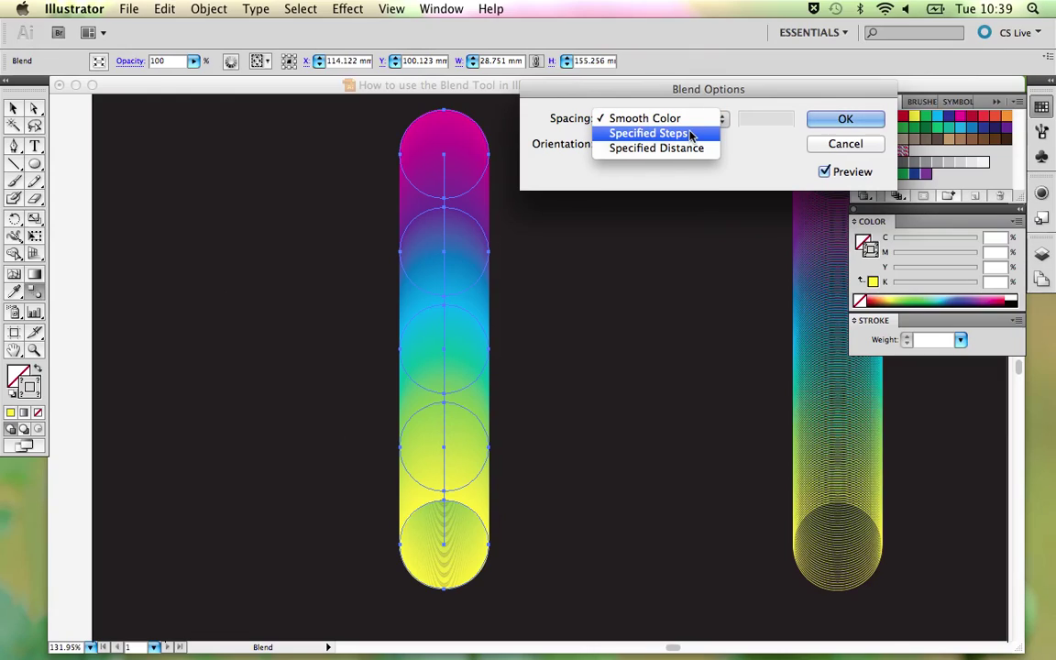
pyautogui.click(689, 134)
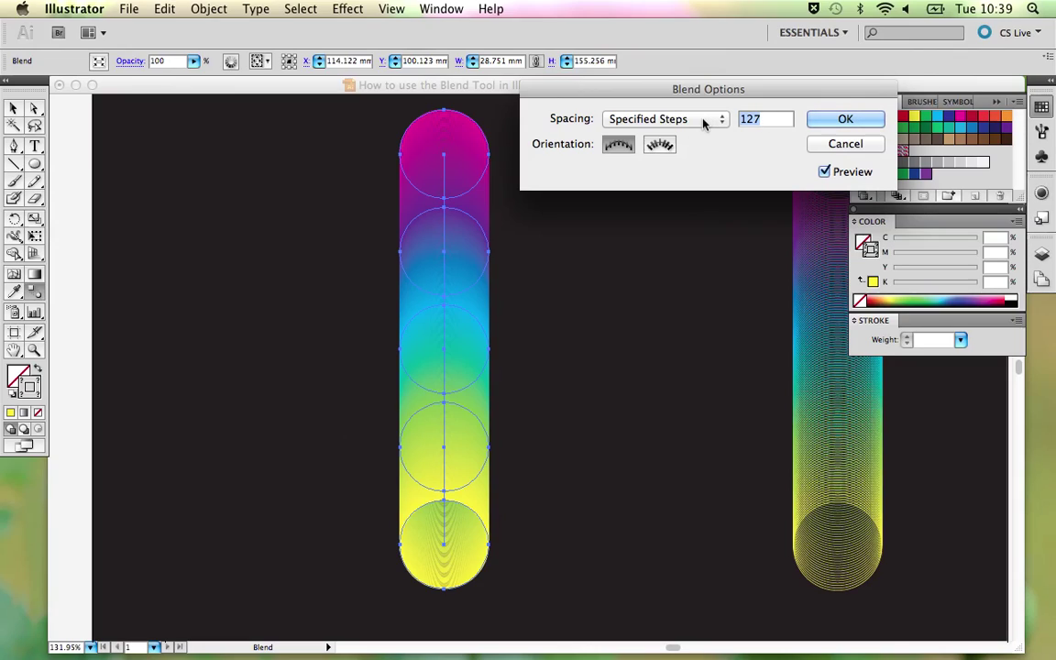
pyautogui.write('50')
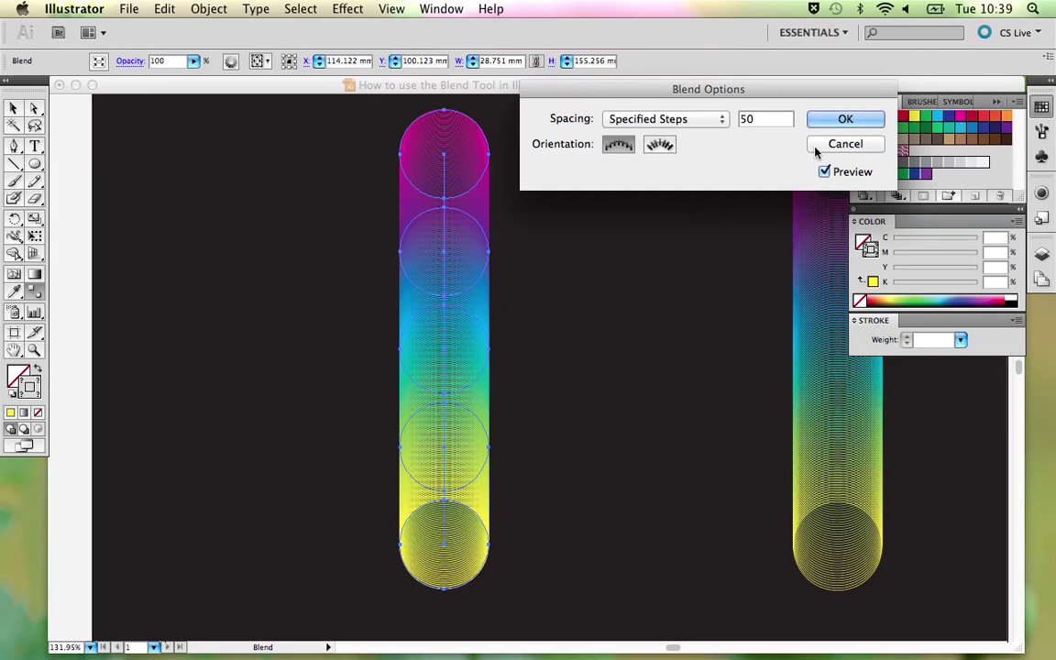
pyautogui.click(844, 117)
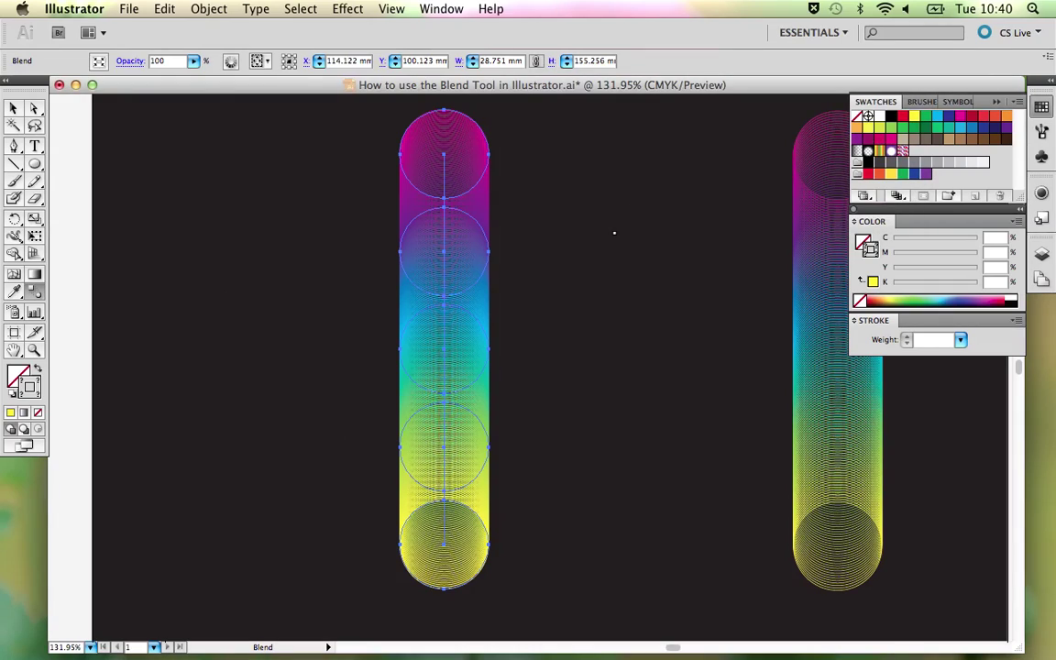
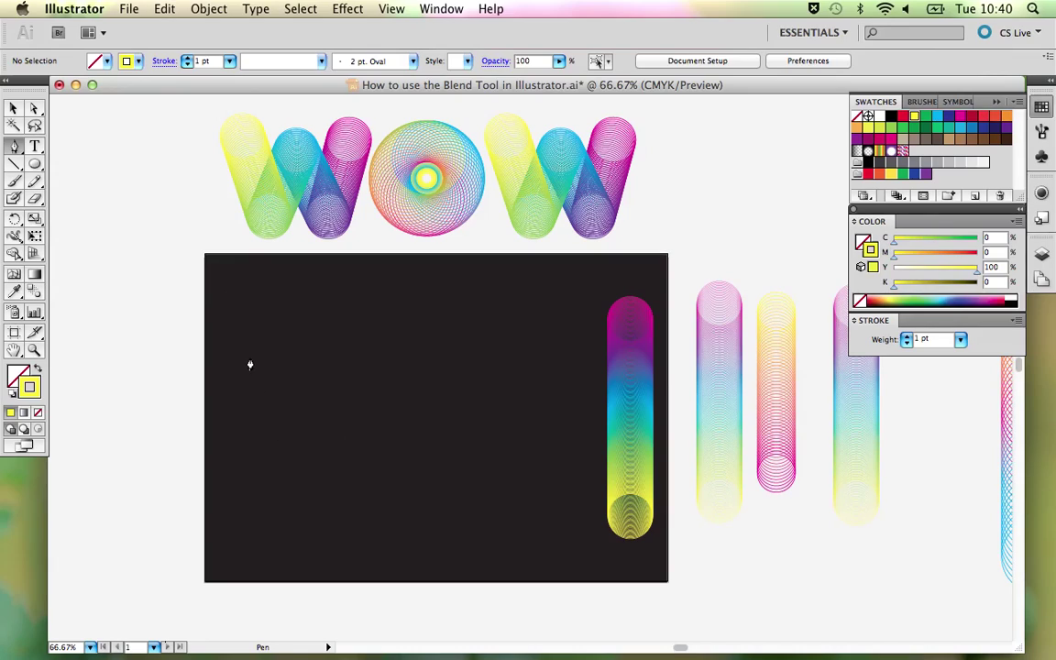
# Draw an open W-shaped zigzag path of four straight segments with the Pen tool on the dark rectangle beside the blend.
pyautogui.click(248, 354)
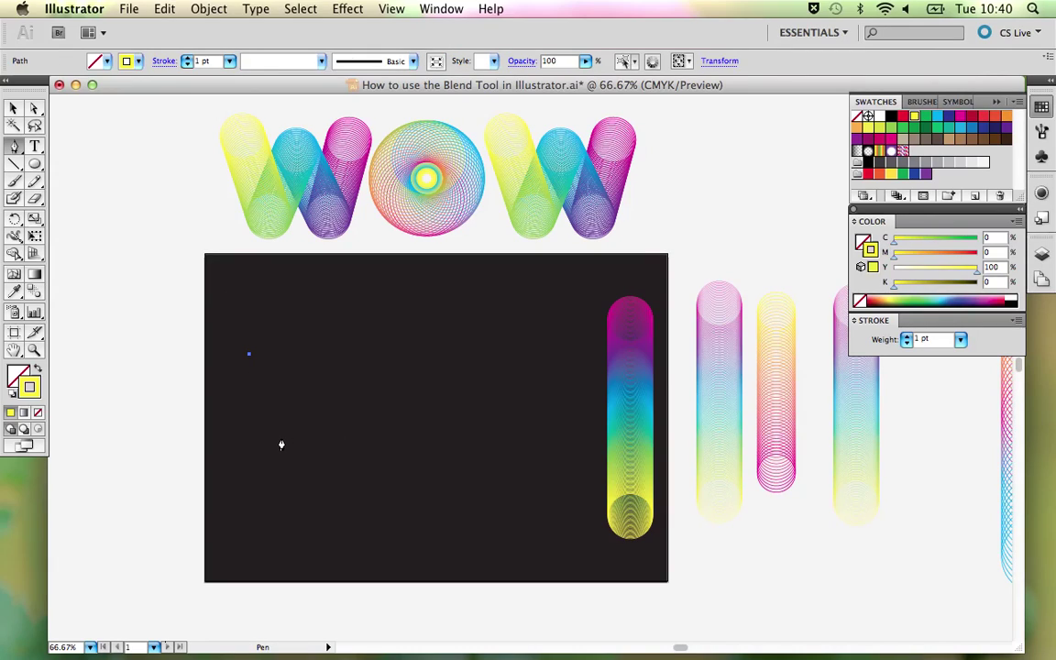
pyautogui.click(278, 438)
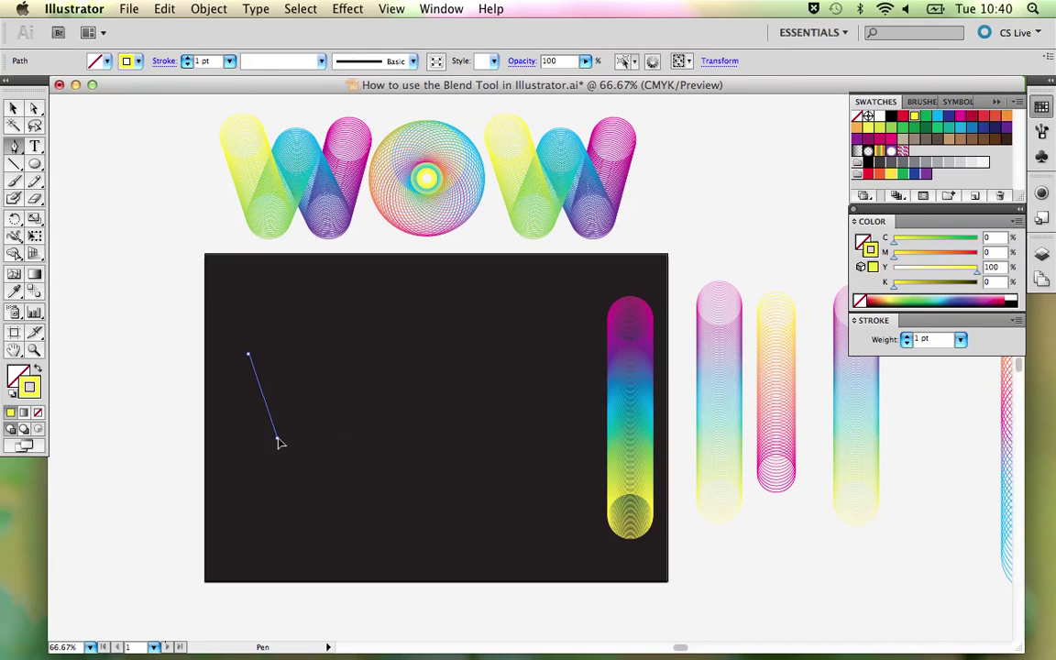
pyautogui.click(306, 373)
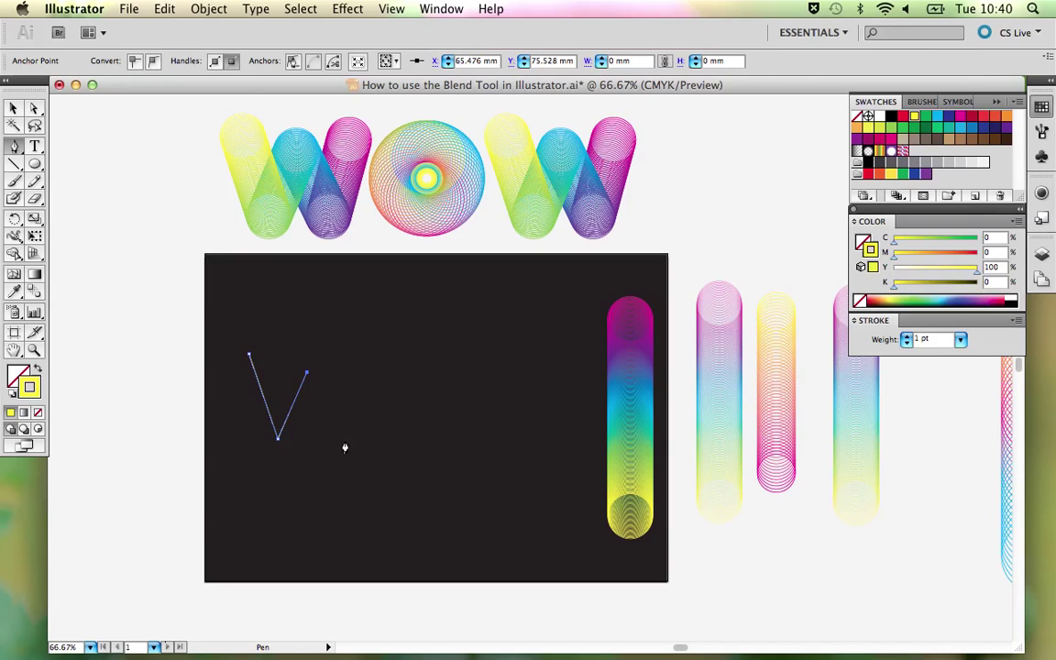
pyautogui.click(342, 441)
# Turn on Smart Guides and adjust the W path's anchor points to even out its shape and align its two lower corners.
pyautogui.click(390, 9)
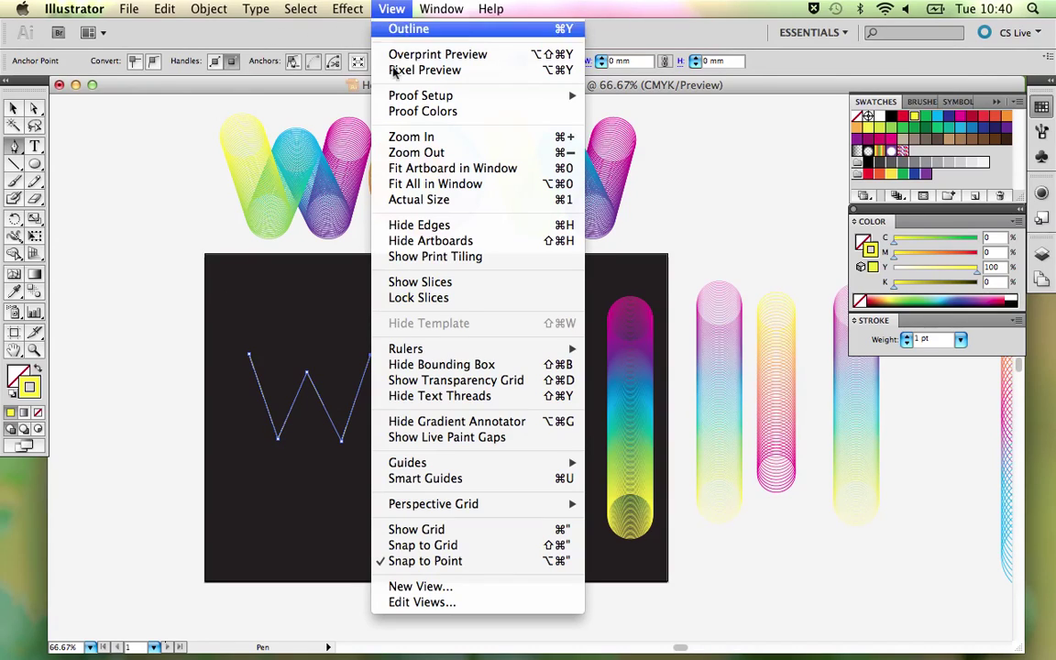
pyautogui.click(454, 479)
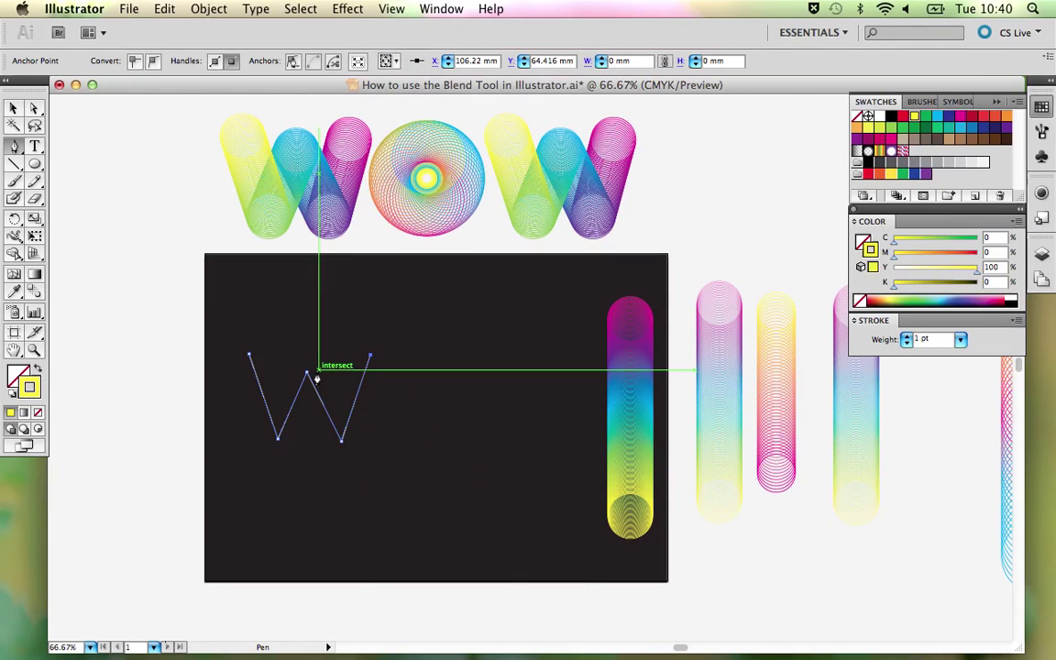
pyautogui.press('a')
pyautogui.moveTo(309, 376); pyautogui.dragTo(307, 373)
pyautogui.moveTo(343, 442); pyautogui.dragTo(349, 436)
pyautogui.click(405, 433)
pyautogui.moveTo(371, 358); pyautogui.dragTo(365, 357)
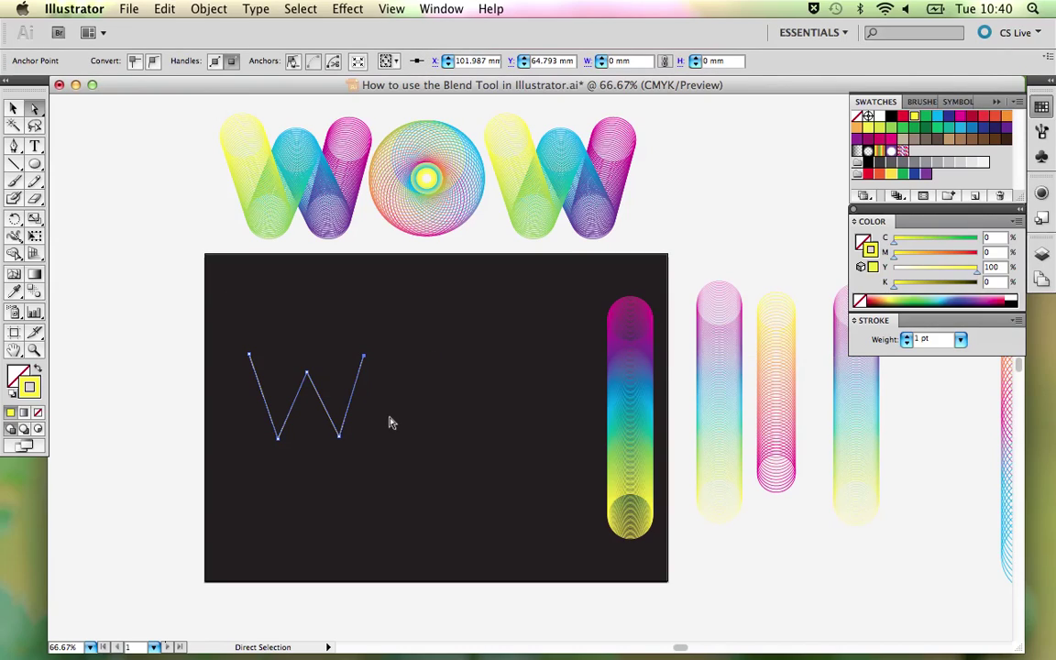
pyautogui.click(366, 436)
pyautogui.moveTo(341, 437); pyautogui.dragTo(344, 439)
pyautogui.click(419, 412)
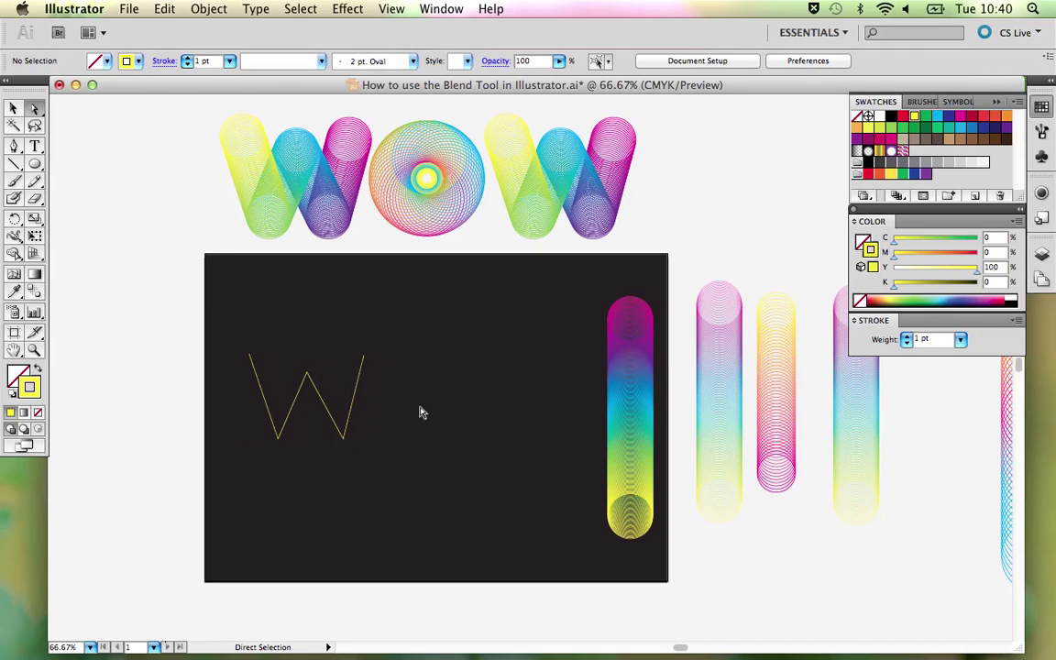
pyautogui.moveTo(278, 439); pyautogui.dragTo(345, 446)
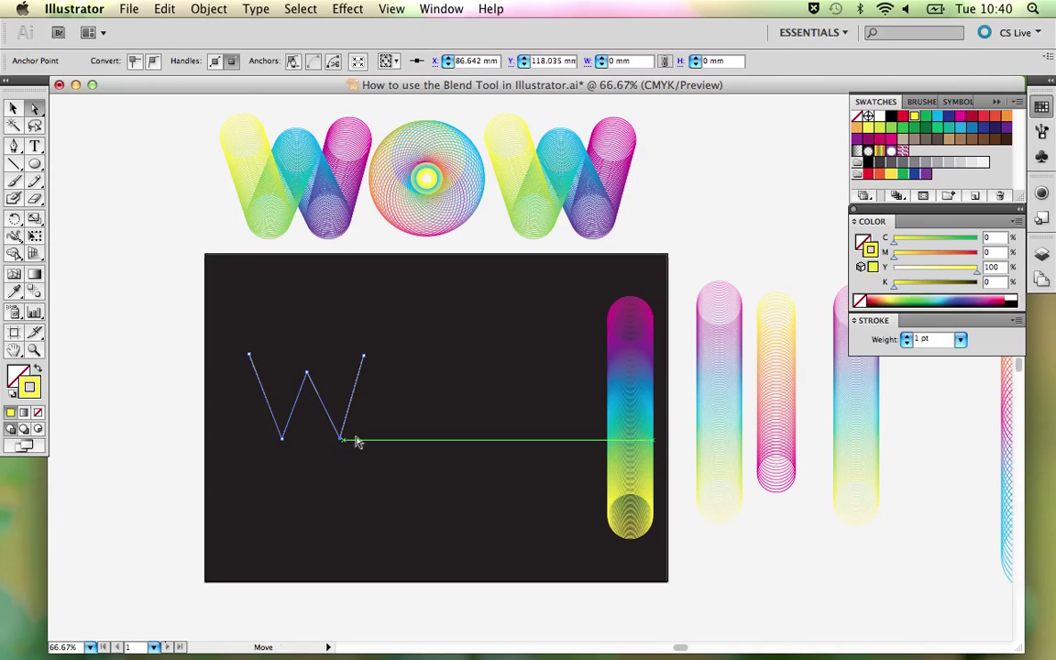
pyautogui.click(401, 417)
# Select the W path together with the multicoloured blend and replace the blend's spine with that path.
pyautogui.press('v')
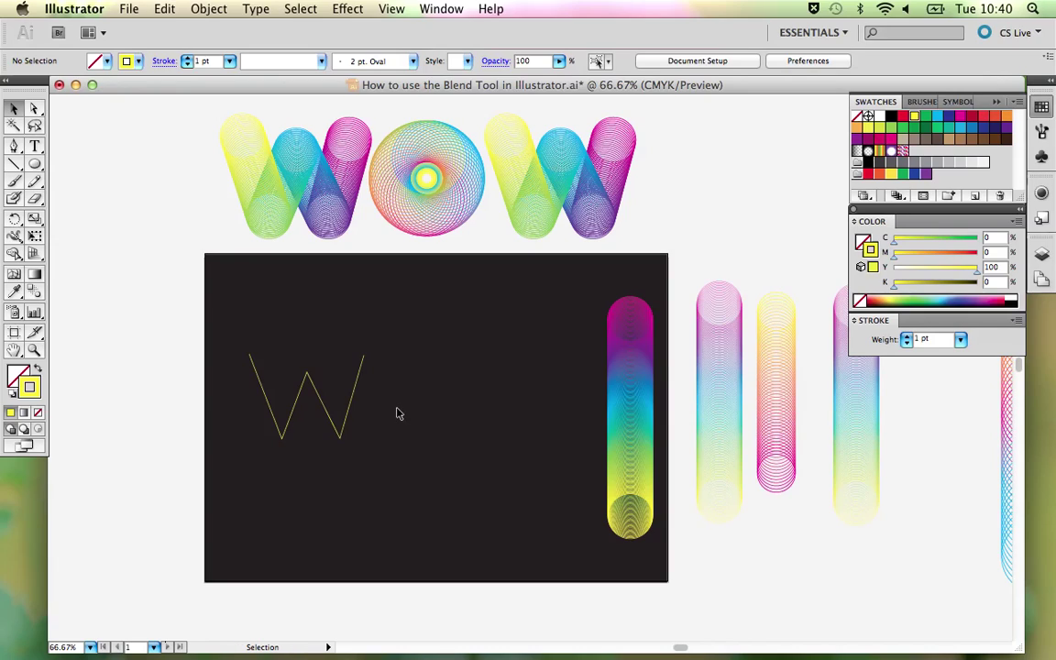
pyautogui.click(328, 404)
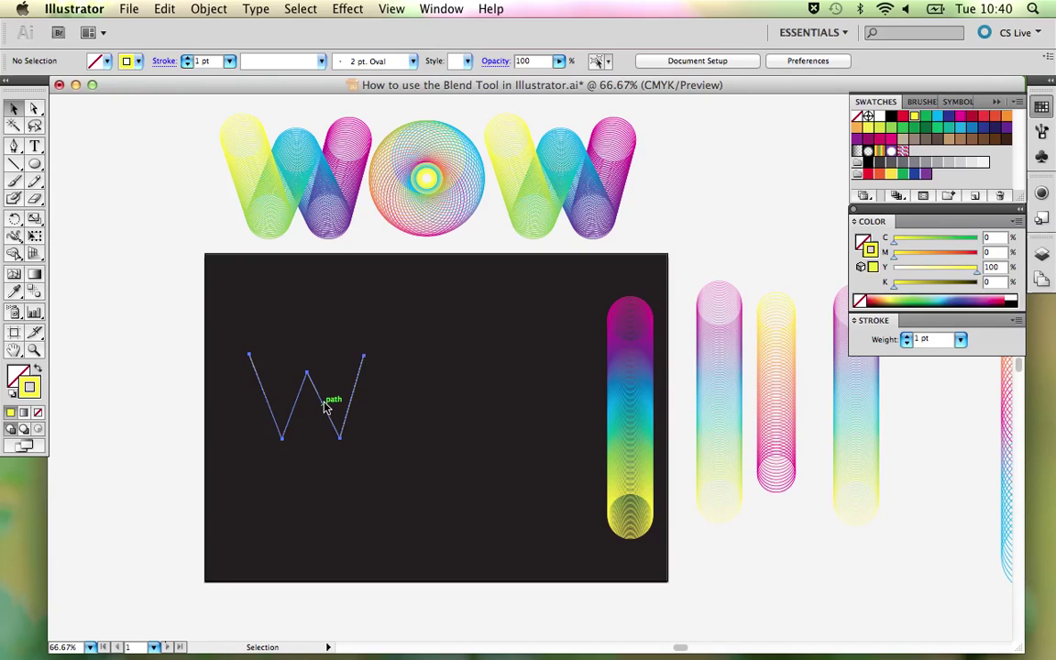
pyautogui.keyDown('shift'); pyautogui.click(639, 395); pyautogui.keyUp('shift')
pyautogui.click(438, 393)
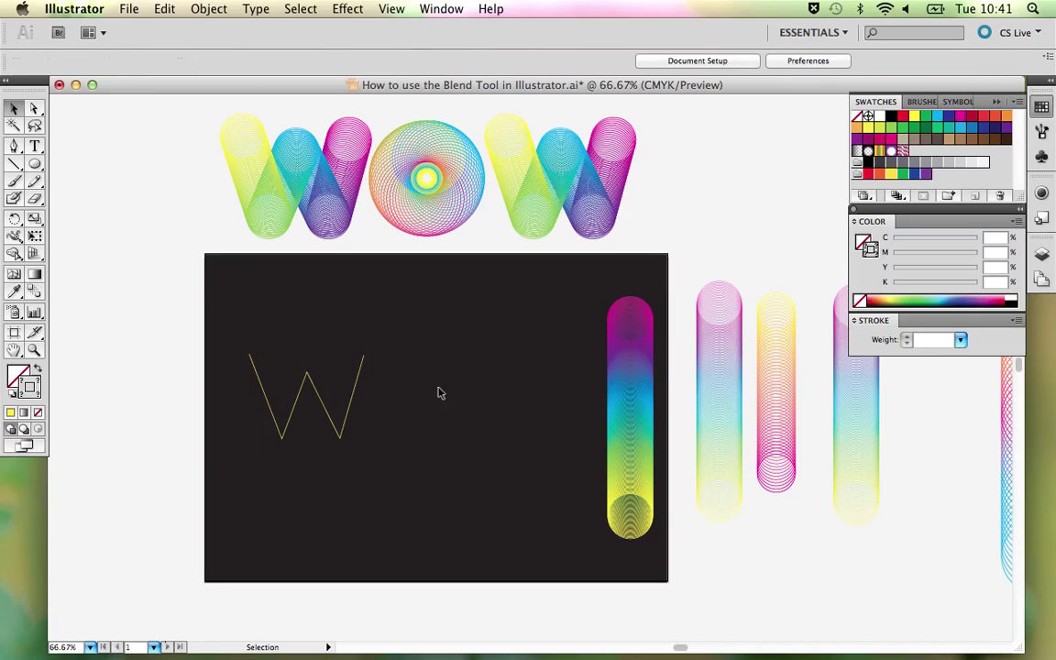
pyautogui.click(312, 384)
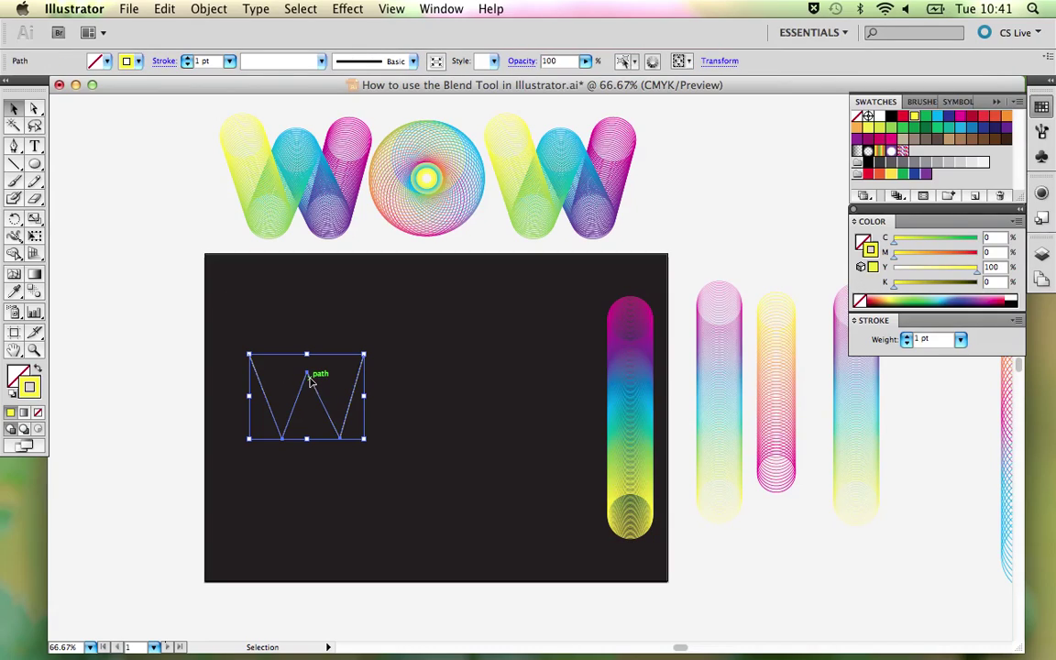
pyautogui.keyDown('shift'); pyautogui.click(630, 399); pyautogui.keyUp('shift')
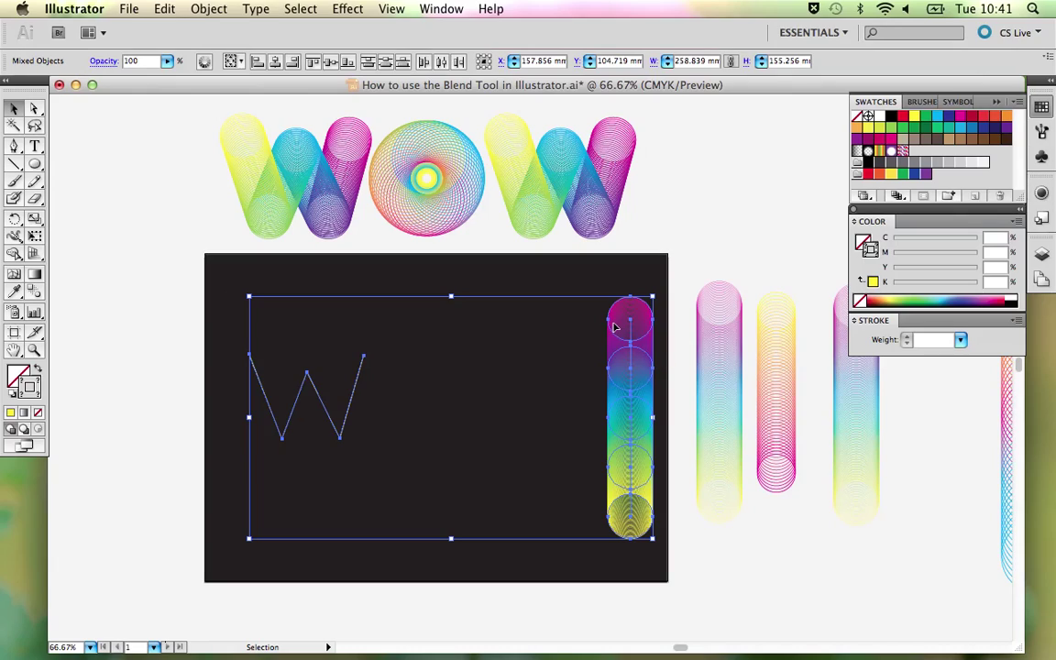
pyautogui.click(209, 9)
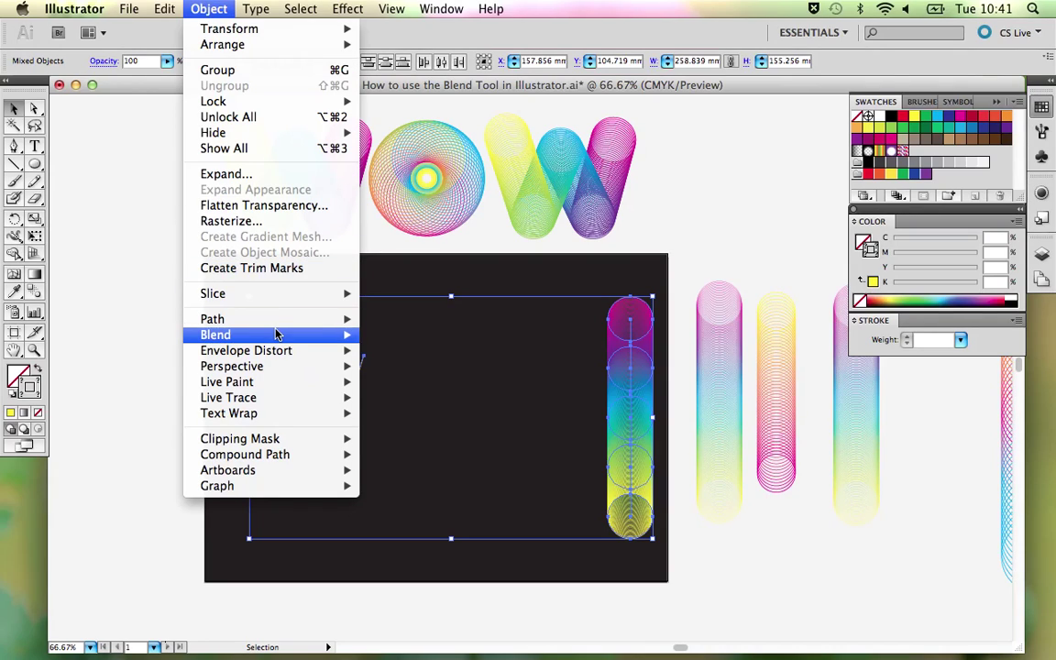
pyautogui.moveTo(278, 333)
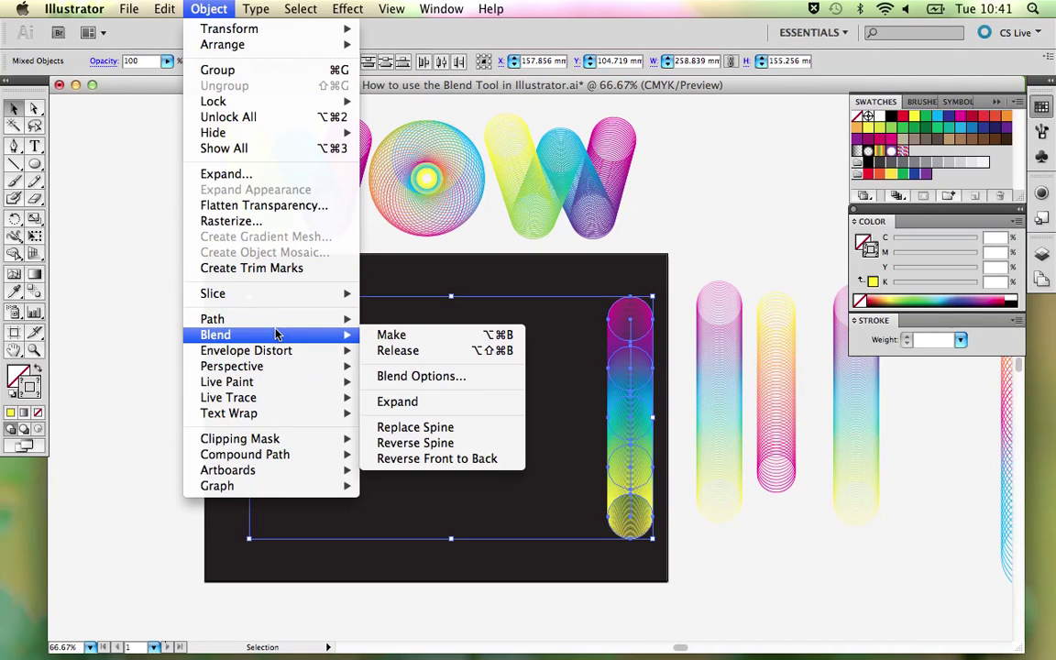
pyautogui.click(435, 429)
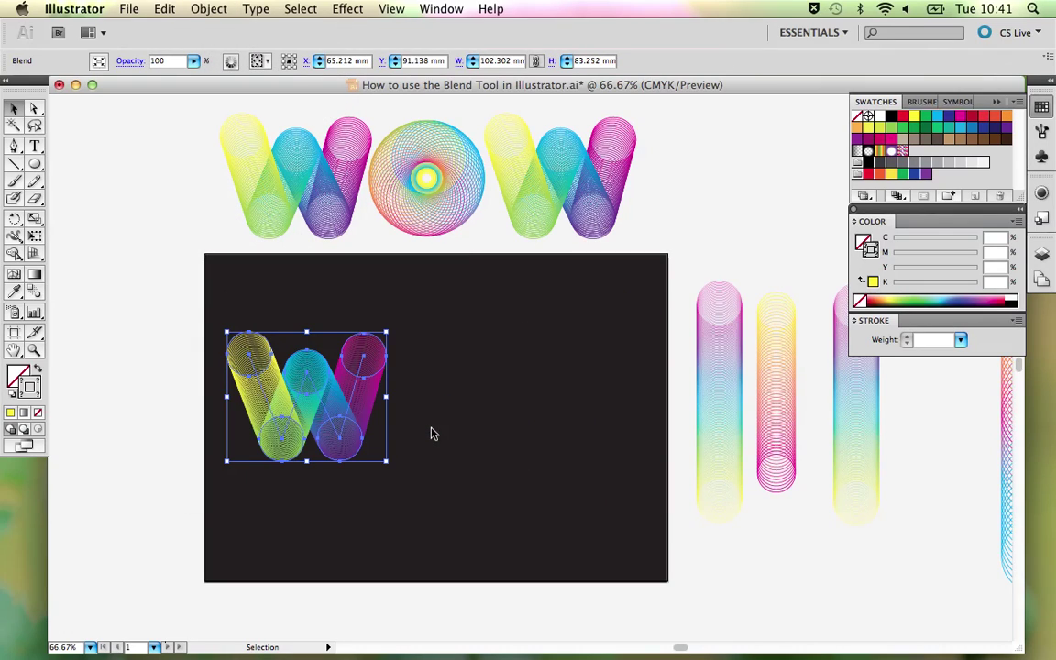
pyautogui.click(489, 431)
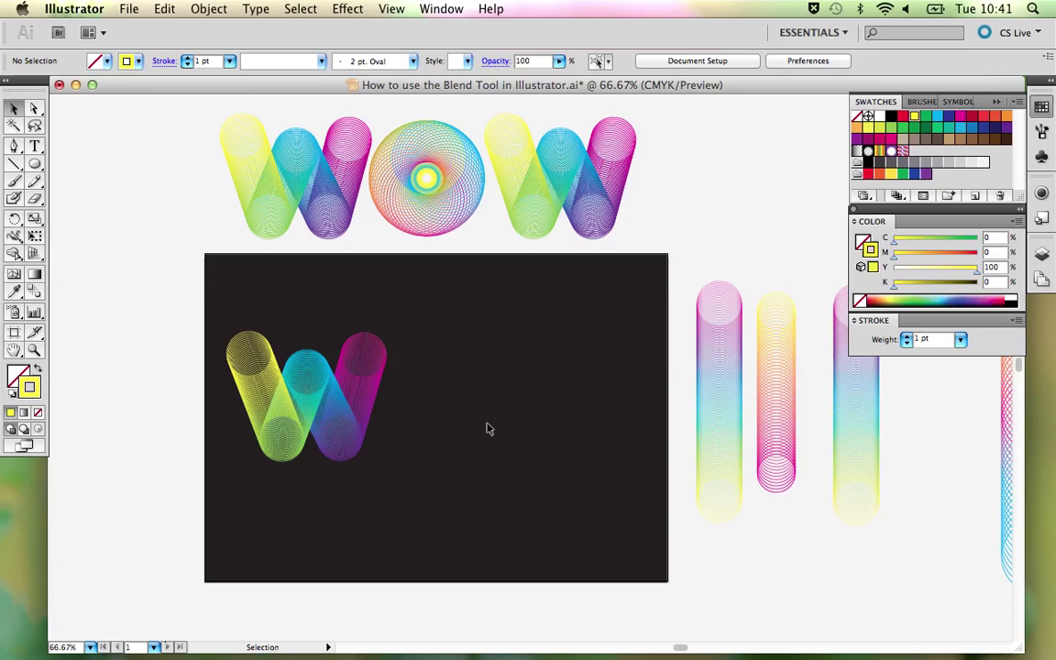
# Try moving the spine's yellow end point slightly inward on the W blend, and undo the move.
pyautogui.press('a')
pyautogui.moveTo(249, 359); pyautogui.dragTo(254, 364)
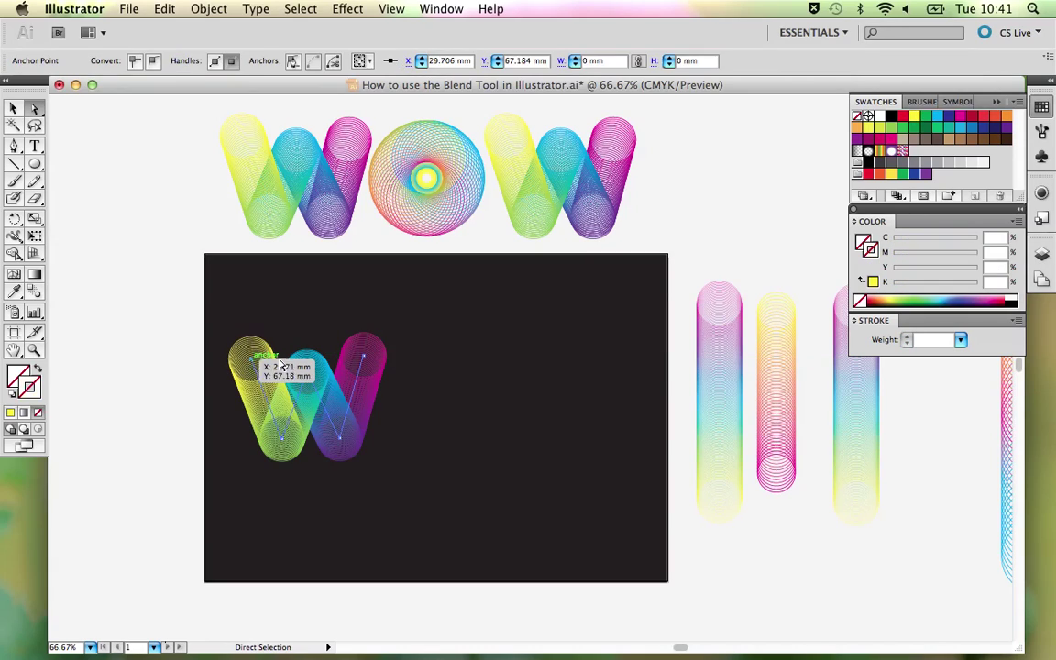
pyautogui.click(443, 335)
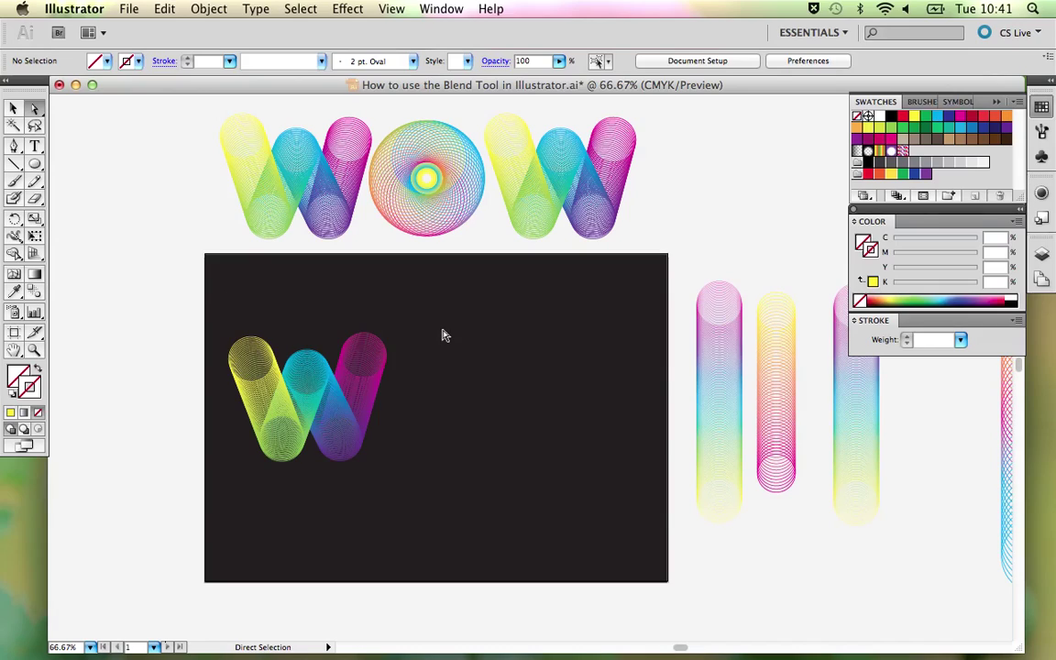
pyautogui.press('v')
pyautogui.click(340, 394)
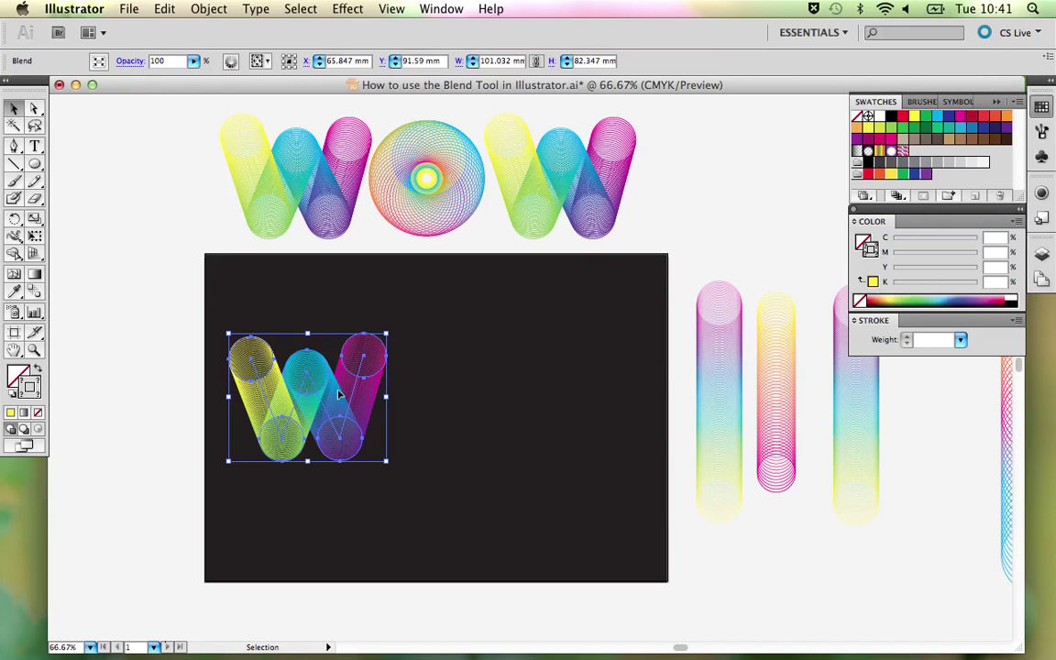
pyautogui.click(431, 408)
pyautogui.press('super+z')
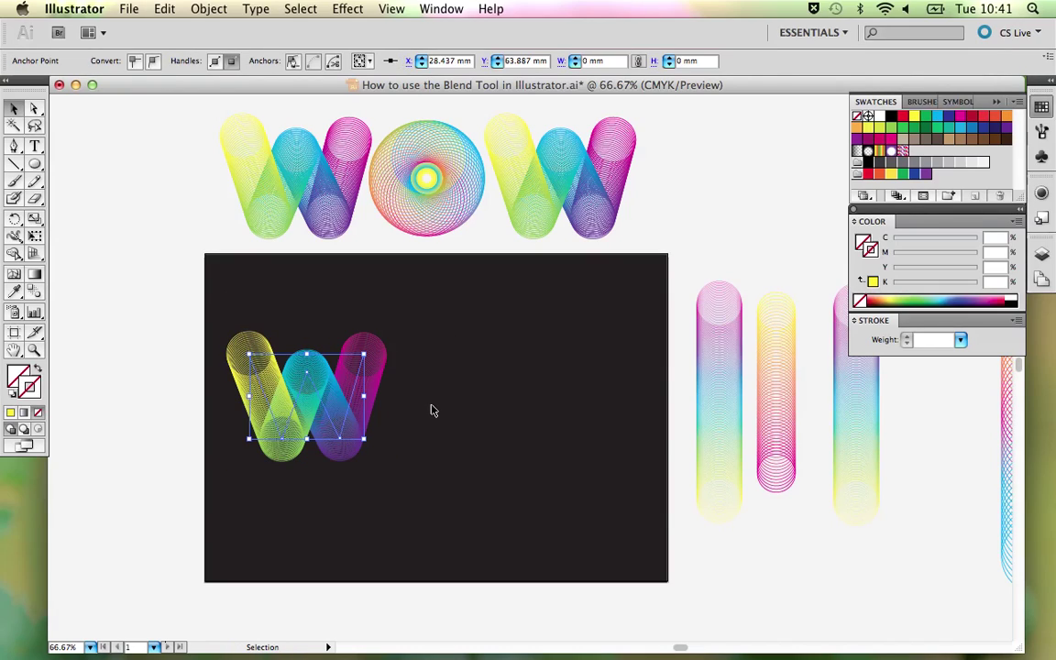
pyautogui.click(432, 410)
# Copy the ring-shaped O blend from the finished WOW artwork onto the dark rectangle, next to the new W.
pyautogui.moveTo(554, 393); pyautogui.dragTo(466, 388)
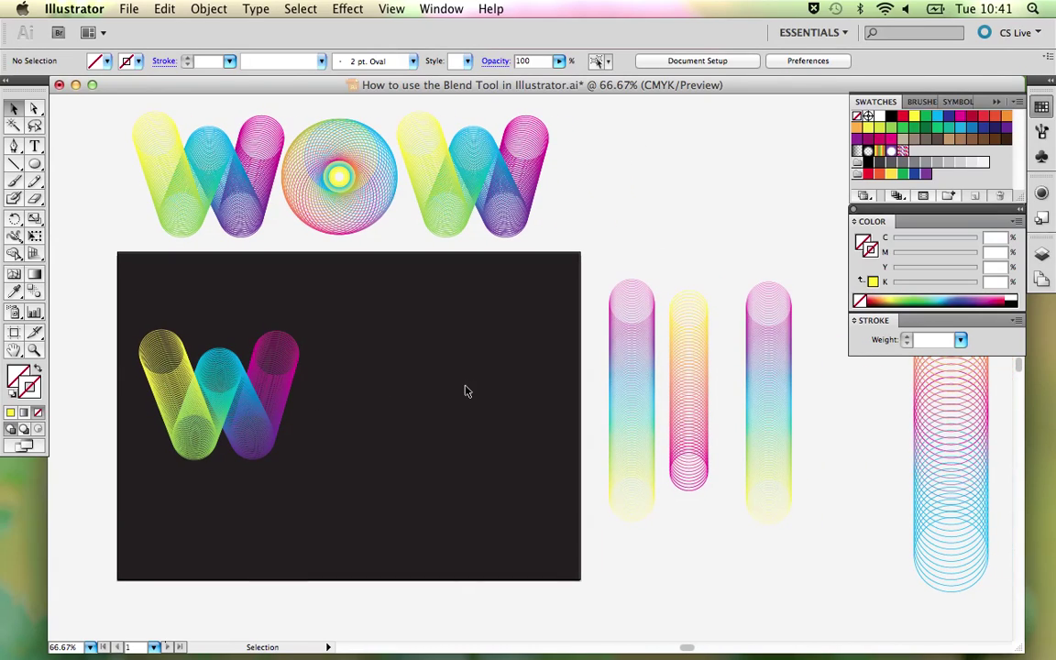
pyautogui.click(358, 205)
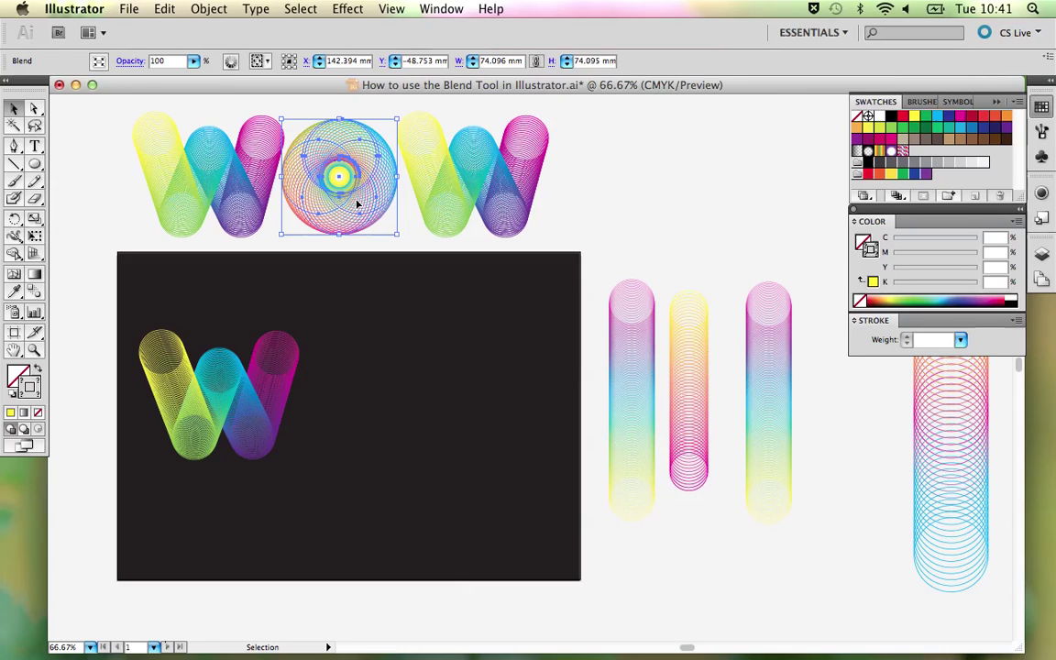
pyautogui.moveTo(358, 205); pyautogui.dragTo(385, 420)
# Examine how the copied O blend is built from overlapping circles in outline view, and return to preview with it selected.
pyautogui.press('super+y')
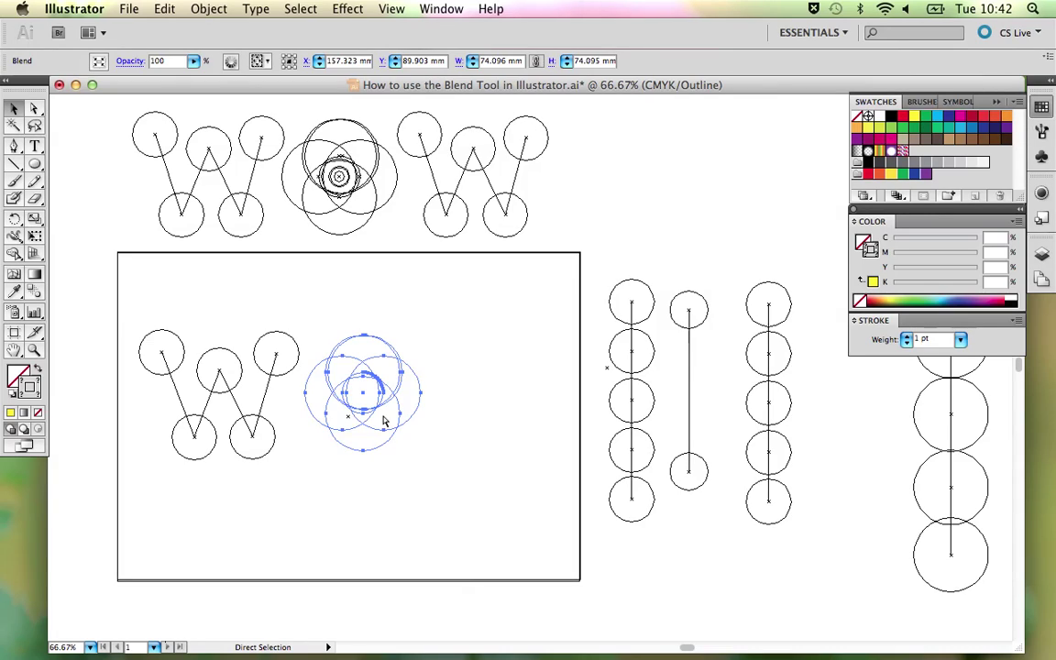
pyautogui.press('v')
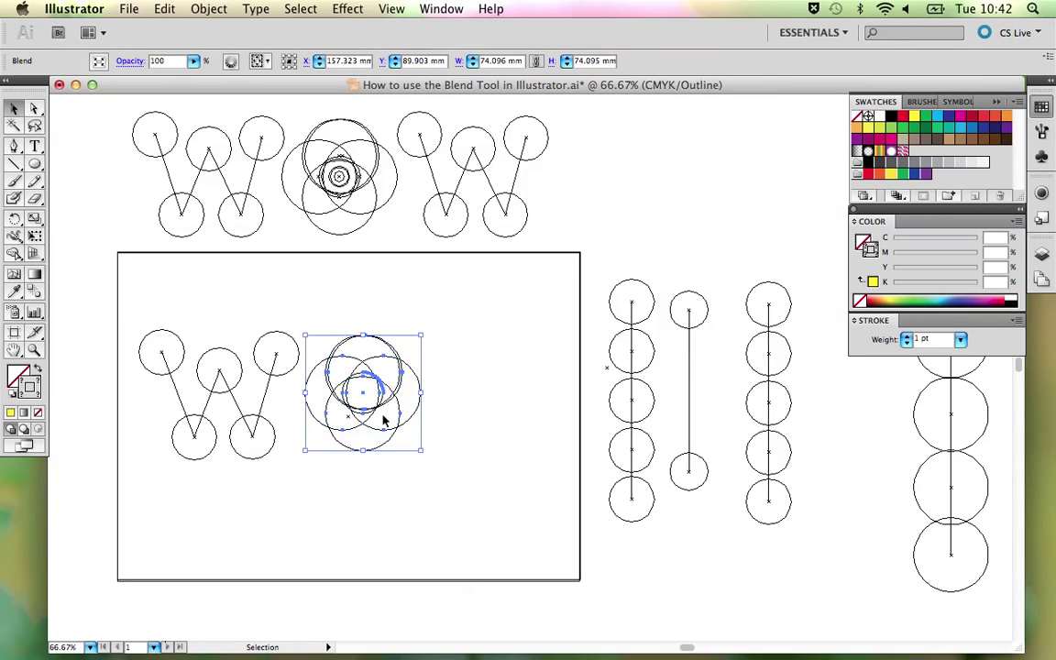
pyautogui.click(516, 450)
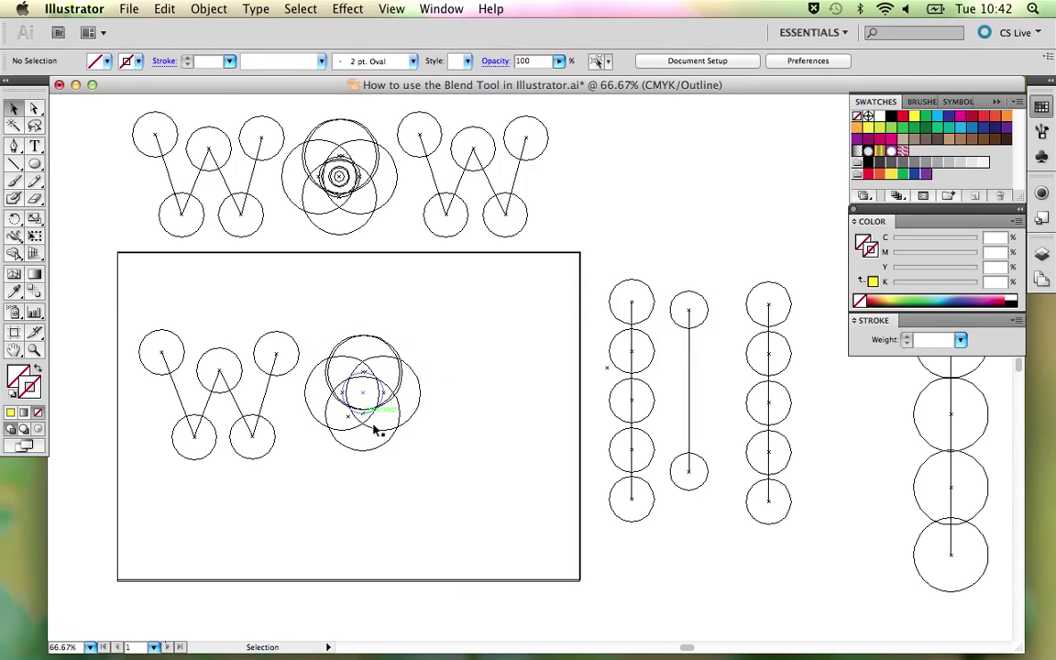
pyautogui.press('super+y')
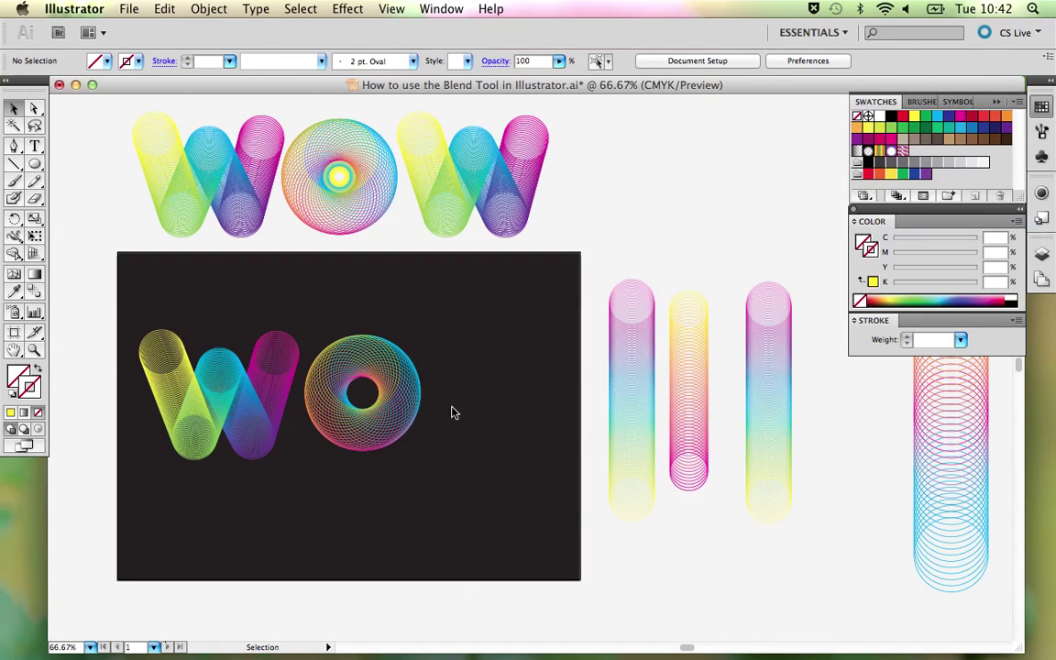
pyautogui.click(403, 392)
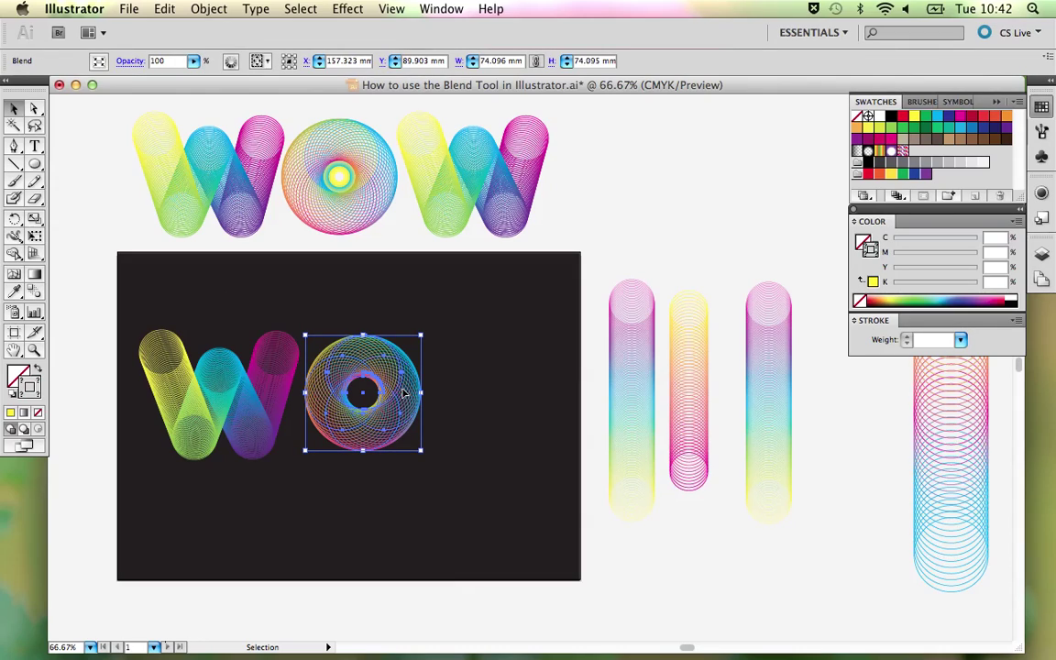
# Release the copied O blend on the dark rectangle into its separate circles and its spine circle.
pyautogui.click(209, 8)
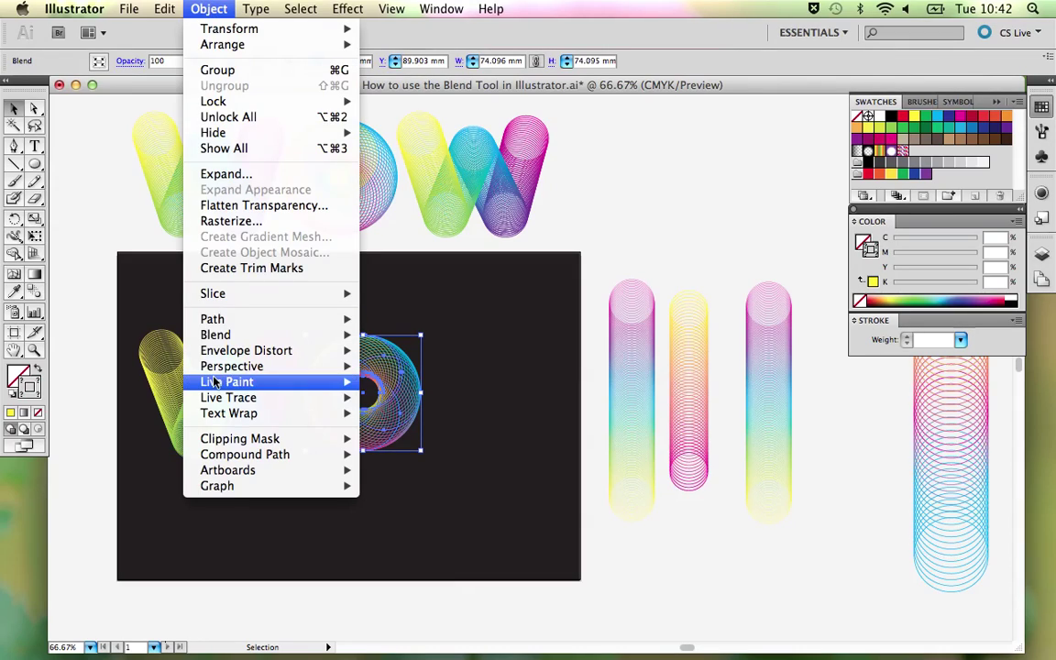
pyautogui.moveTo(225, 367)
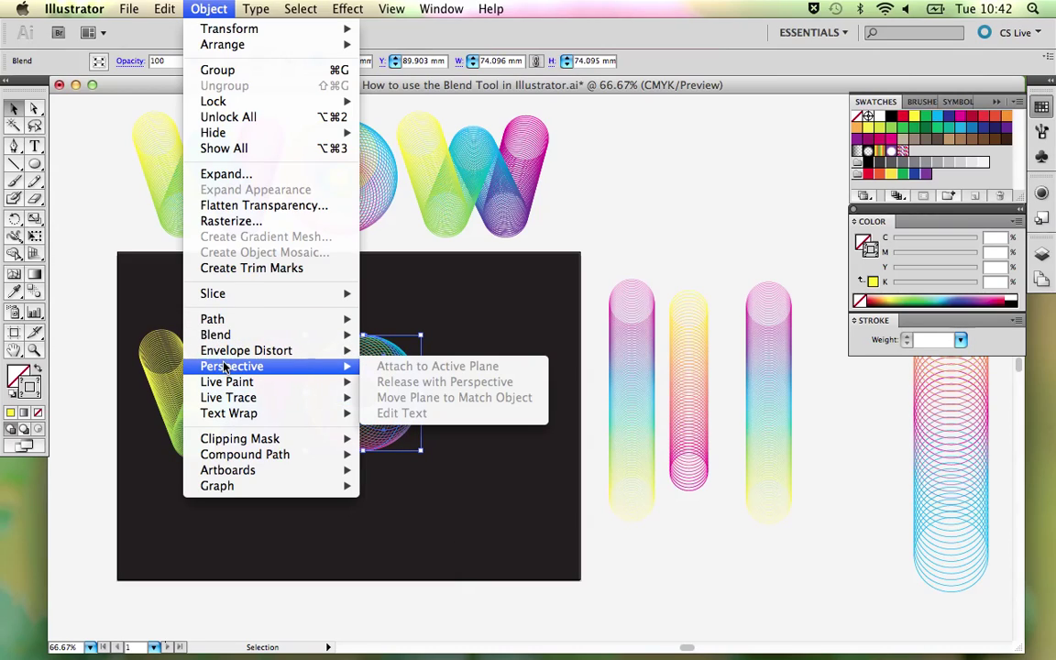
pyautogui.moveTo(224, 334)
pyautogui.click(434, 351)
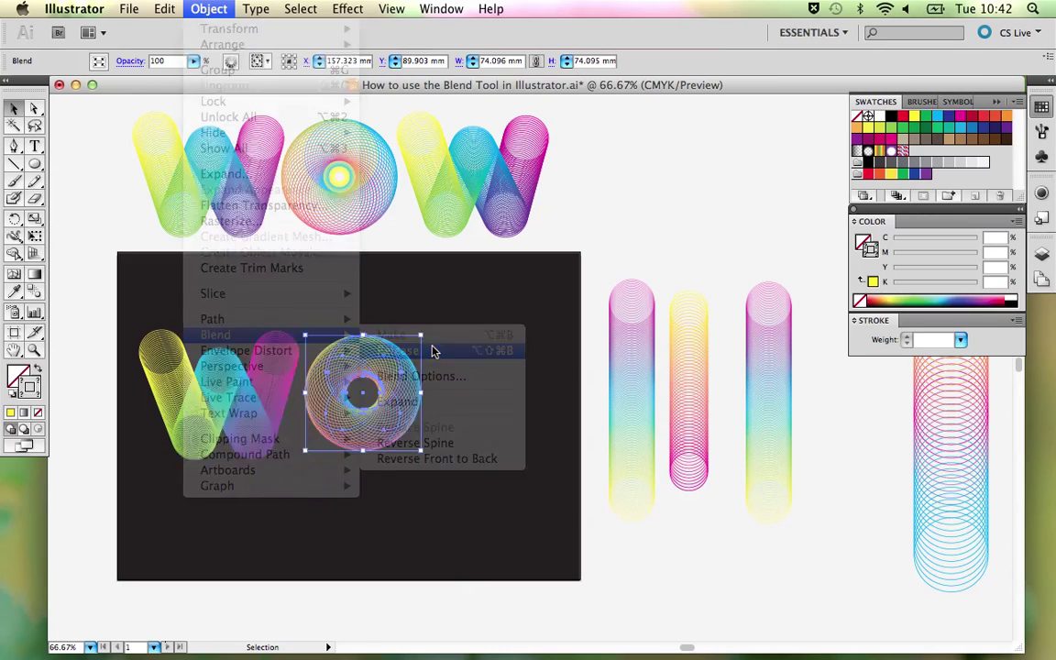
pyautogui.click(434, 352)
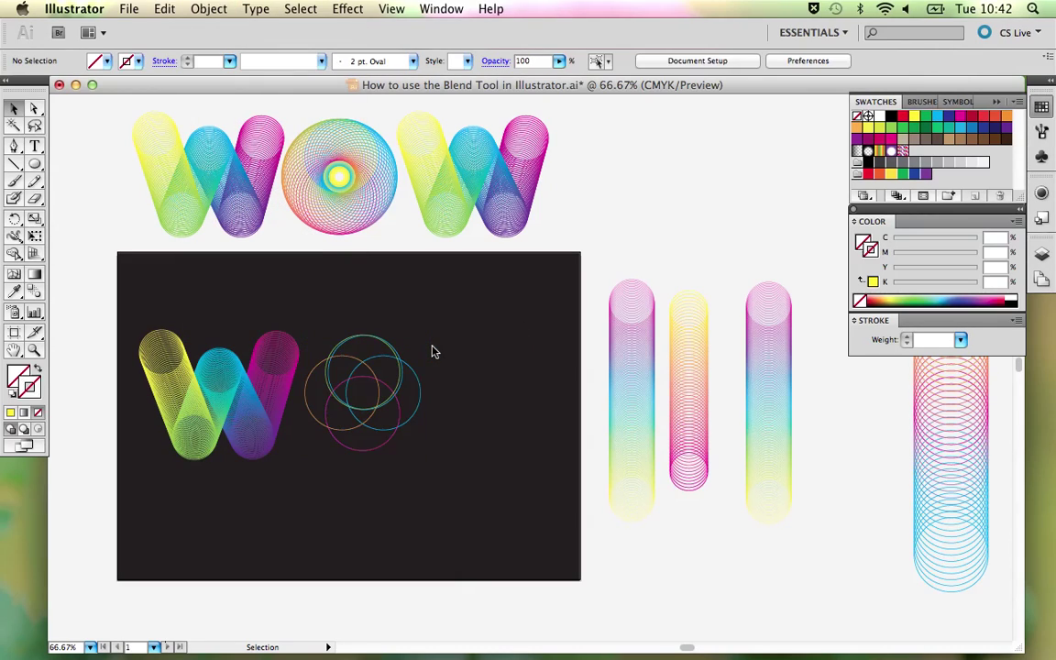
# Move the small unstroked spine circle out to the side of the overlapping circles and give it a yellow stroke.
pyautogui.click(366, 393)
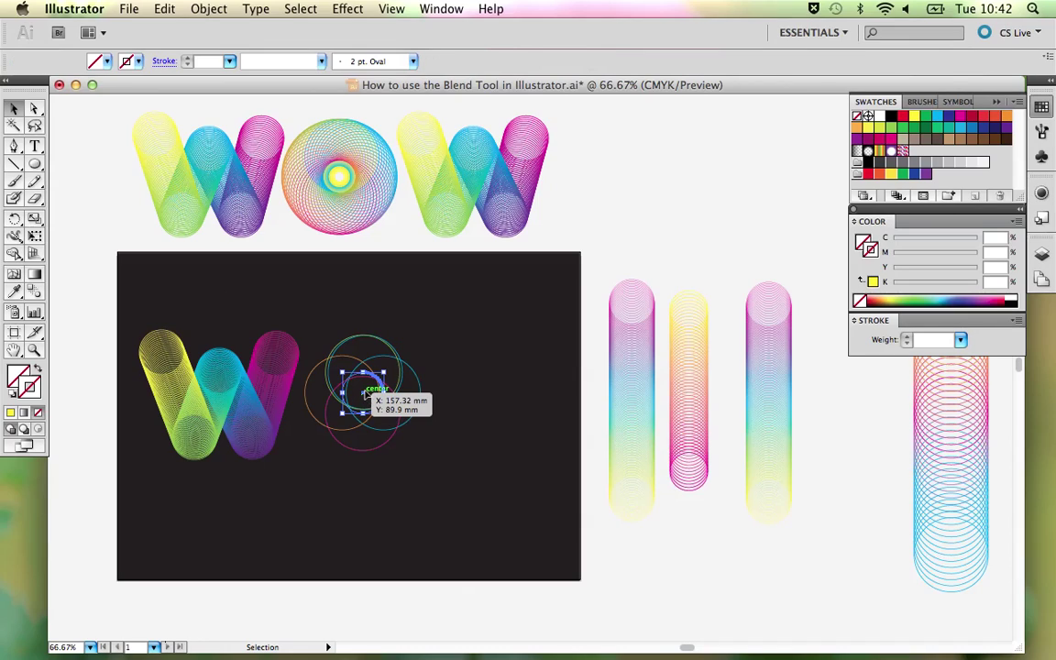
pyautogui.moveTo(366, 396); pyautogui.dragTo(469, 394)
pyautogui.click(9, 413)
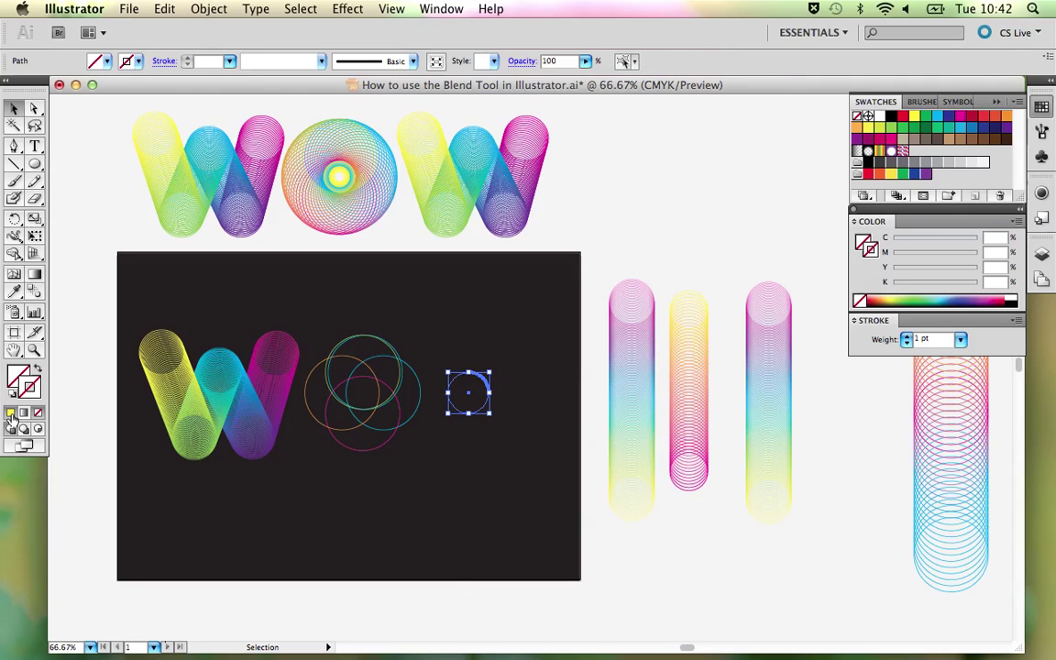
# Select the overlapping coloured circles left over from the released O blend and delete them.
pyautogui.click(417, 472)
pyautogui.moveTo(325, 324); pyautogui.dragTo(420, 471)
pyautogui.press('Return')
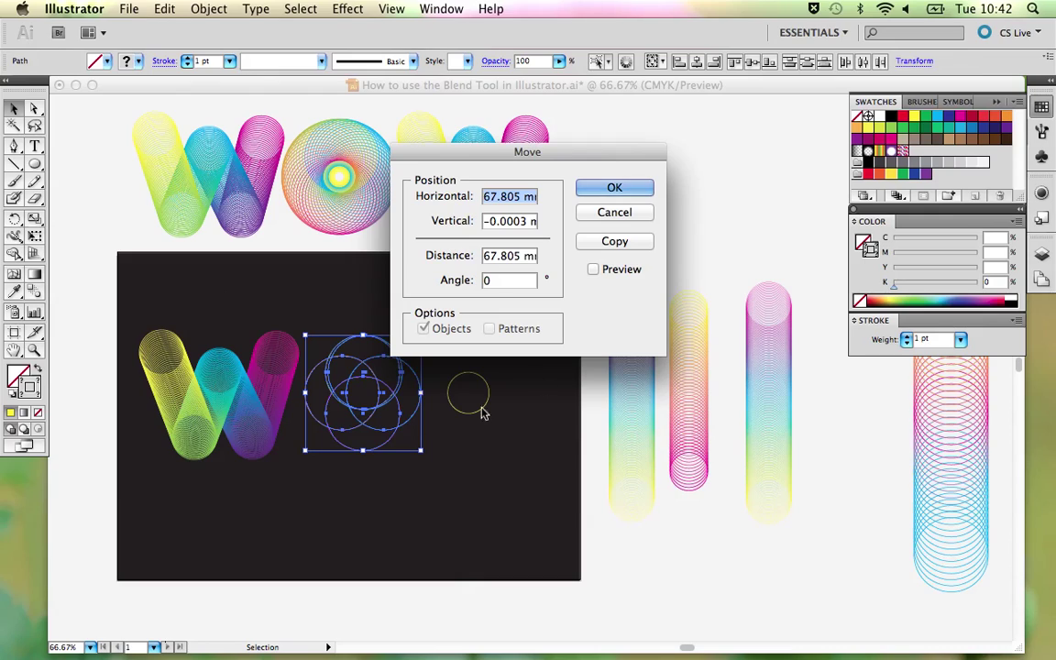
pyautogui.click(624, 198)
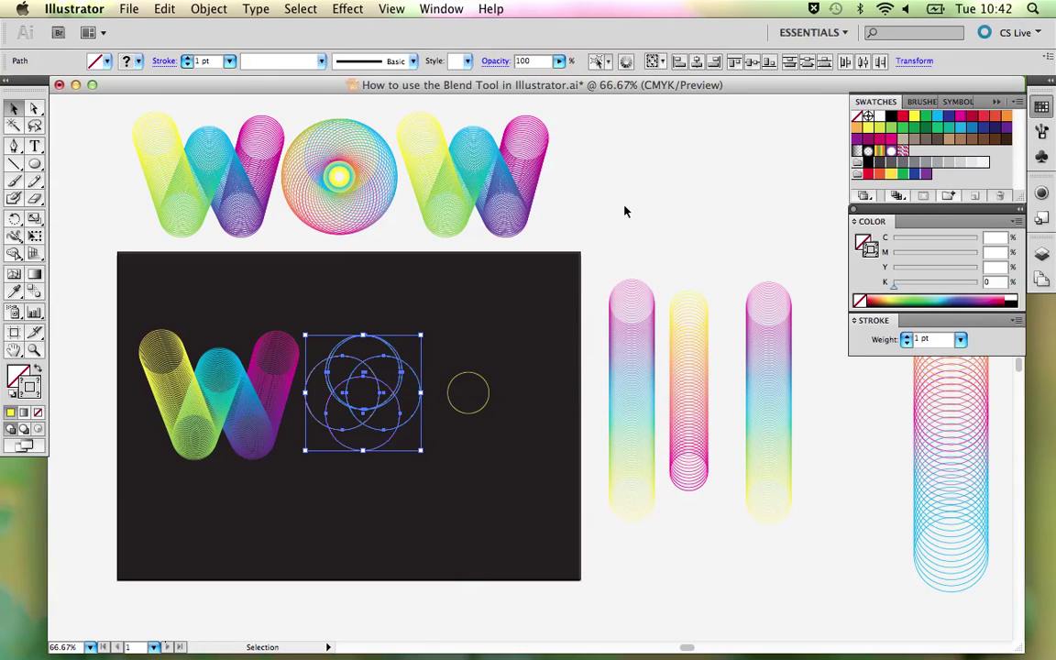
pyautogui.press('Delete')
# Move the small yellow circle closer to the new W on the dark rectangle.
pyautogui.moveTo(521, 272); pyautogui.dragTo(281, 271)
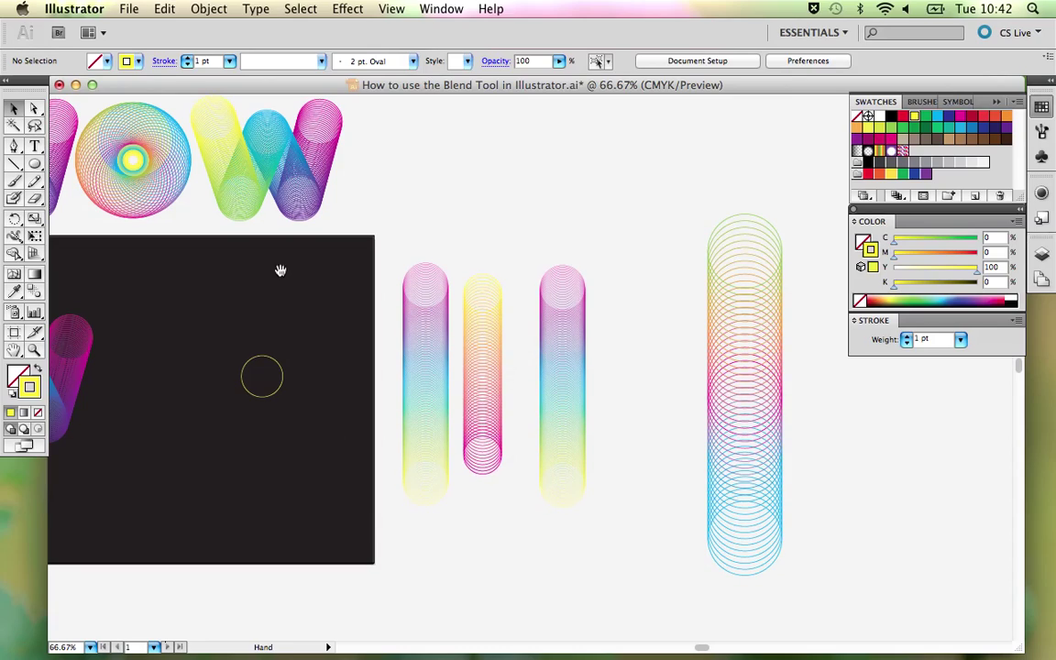
pyautogui.click(265, 358)
pyautogui.moveTo(273, 365); pyautogui.dragTo(160, 355)
# Copy the large green-to-blue vertical circle blend onto the dark rectangle, beside the small yellow circle.
pyautogui.click(770, 348)
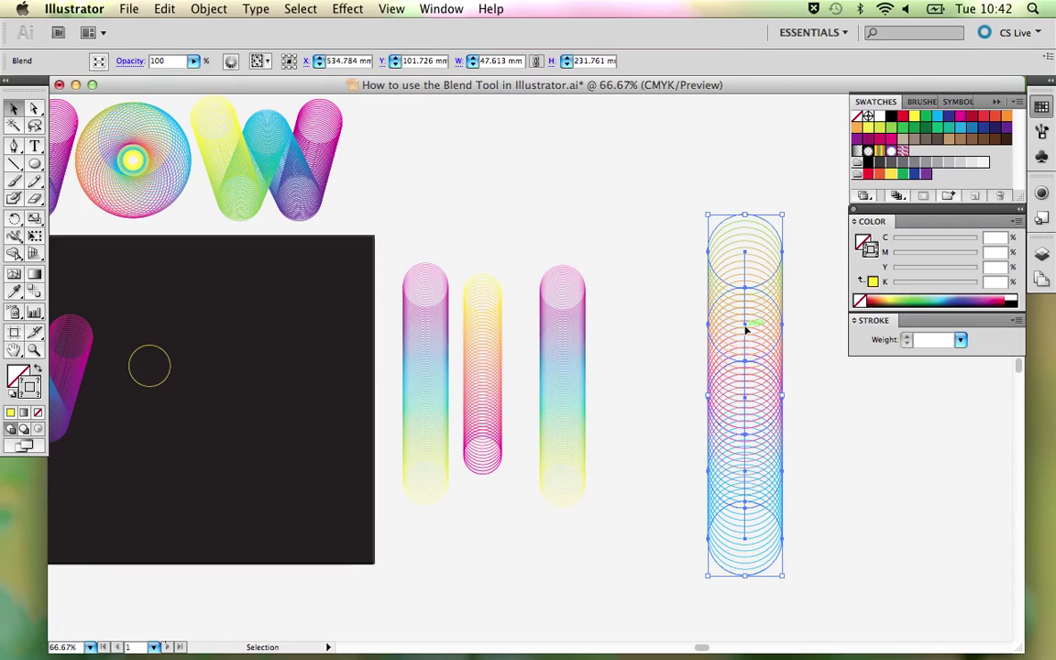
pyautogui.moveTo(746, 333); pyautogui.dragTo(307, 351)
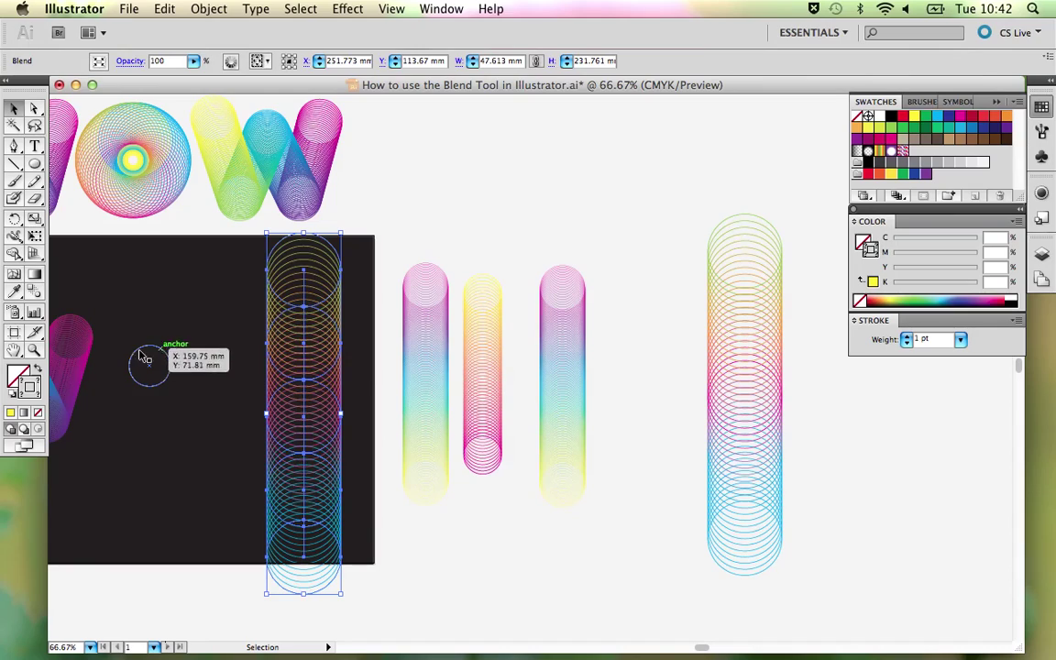
pyautogui.click(229, 383)
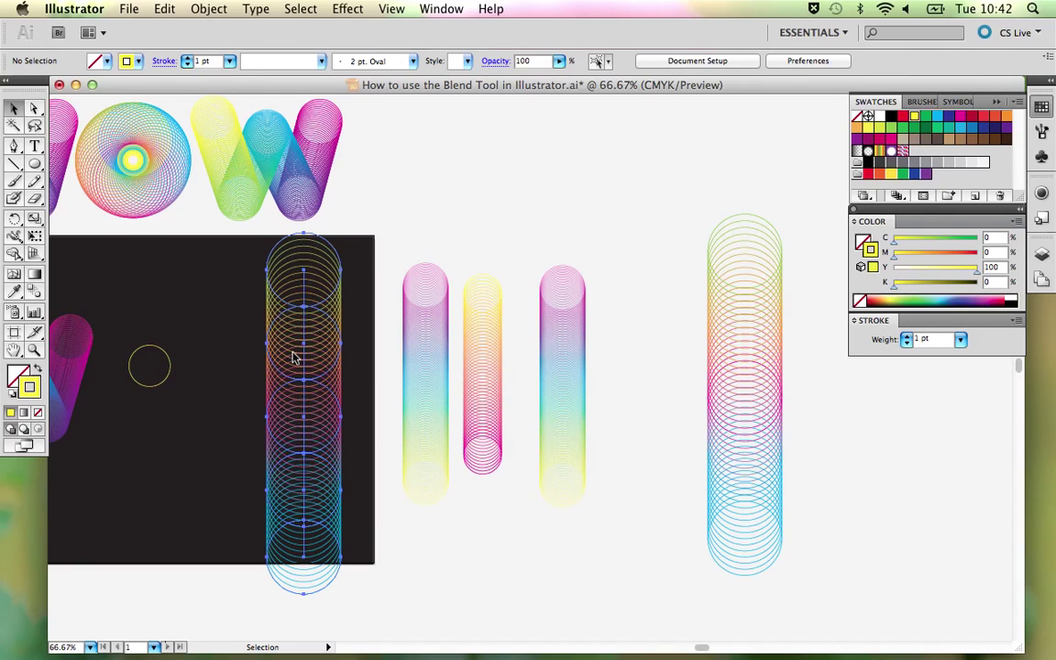
# Release the copied vertical blend on the dark rectangle into its separate coloured circles.
pyautogui.click(295, 357)
pyautogui.click(208, 9)
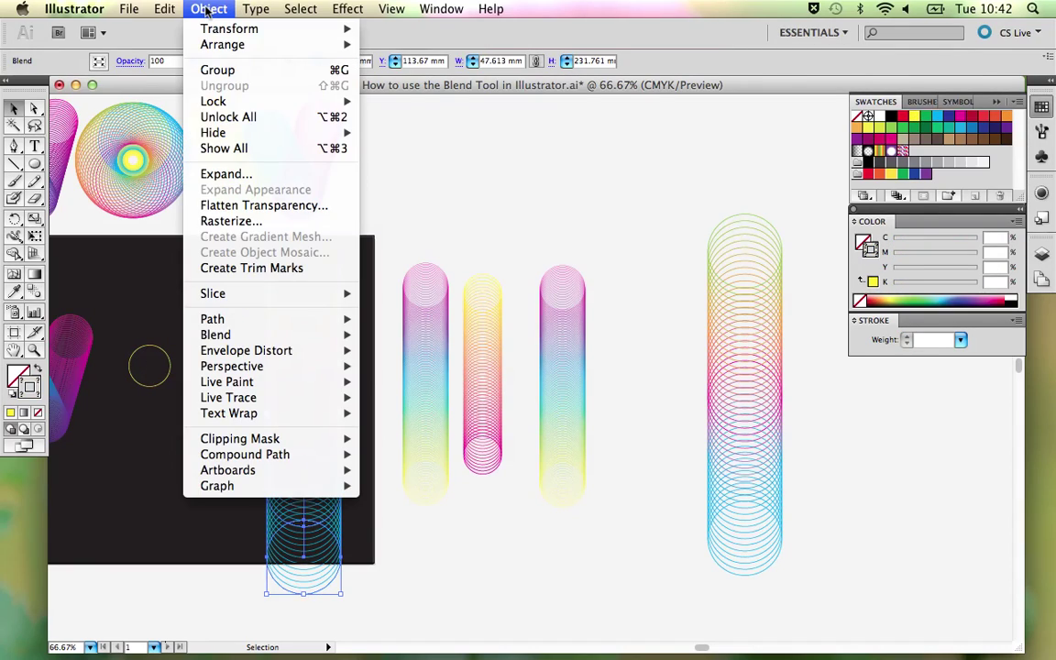
pyautogui.moveTo(302, 334)
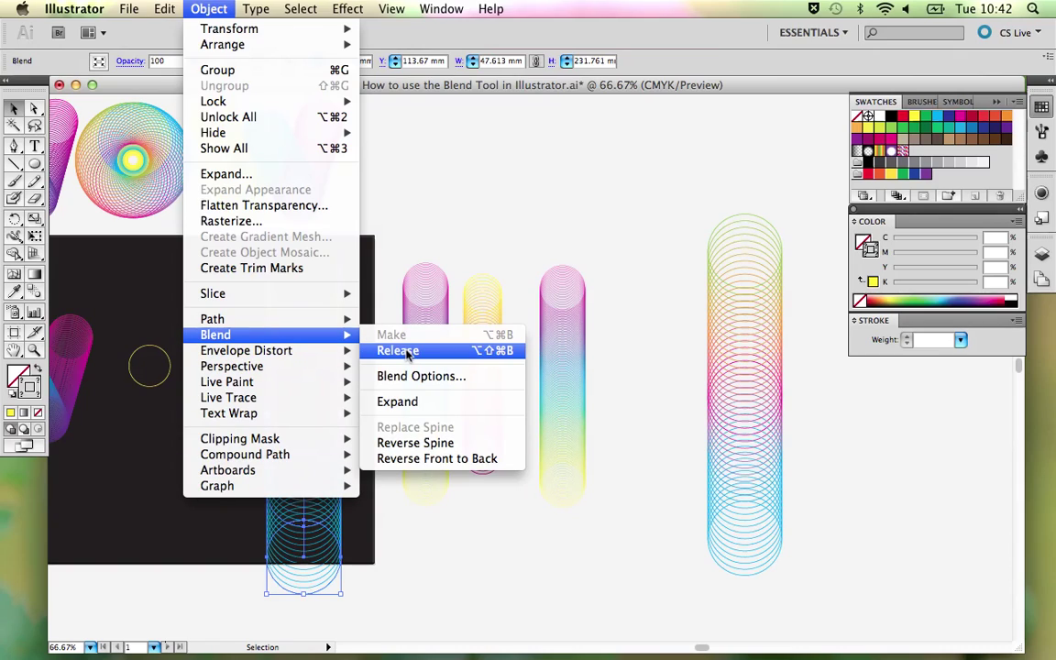
pyautogui.click(398, 351)
pyautogui.click(411, 262)
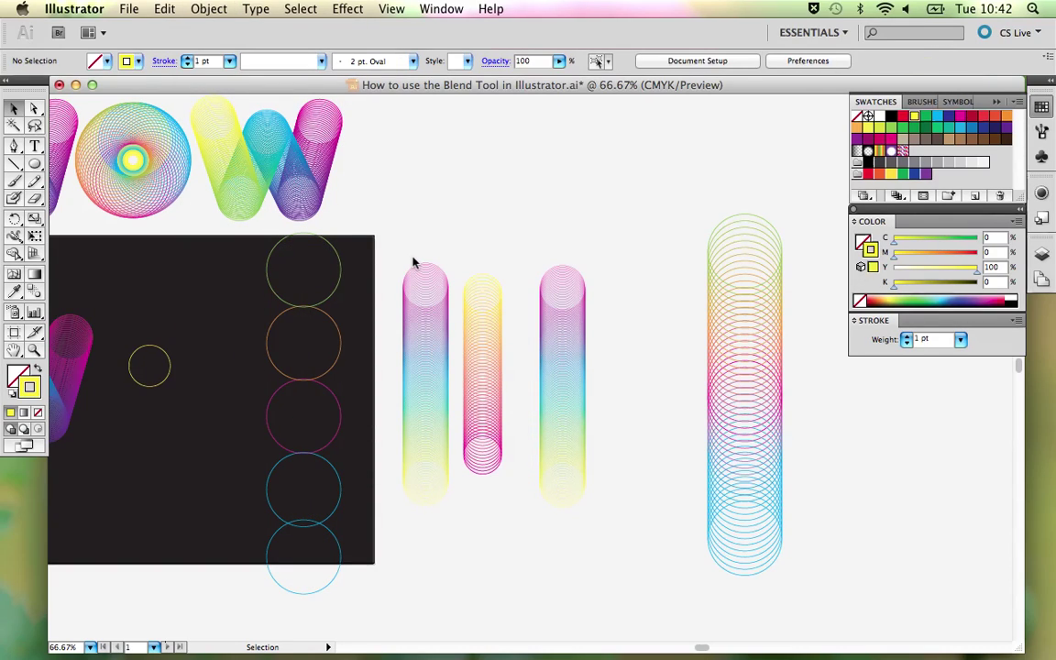
# Display the transform values and check the width and height of the topmost green circle in the column.
pyautogui.click(338, 288)
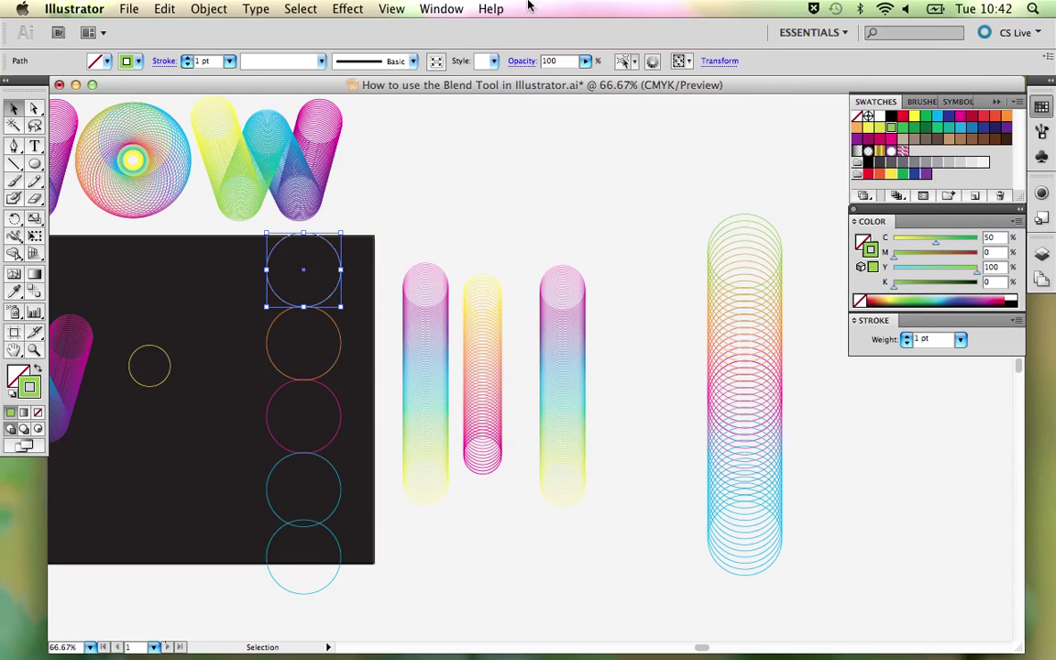
pyautogui.click(423, 9)
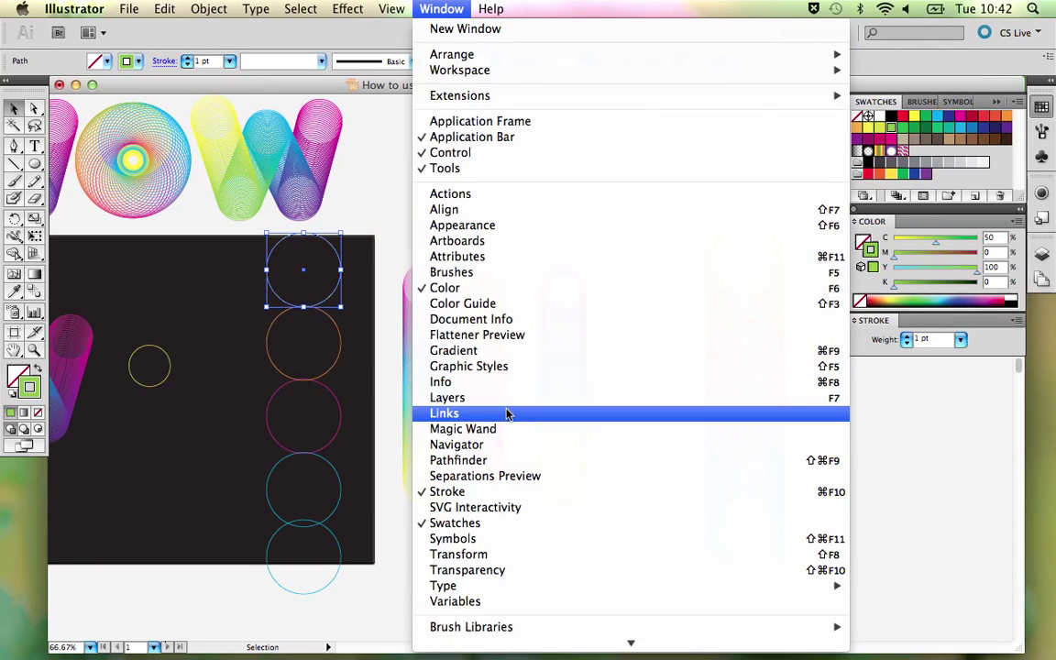
pyautogui.click(513, 555)
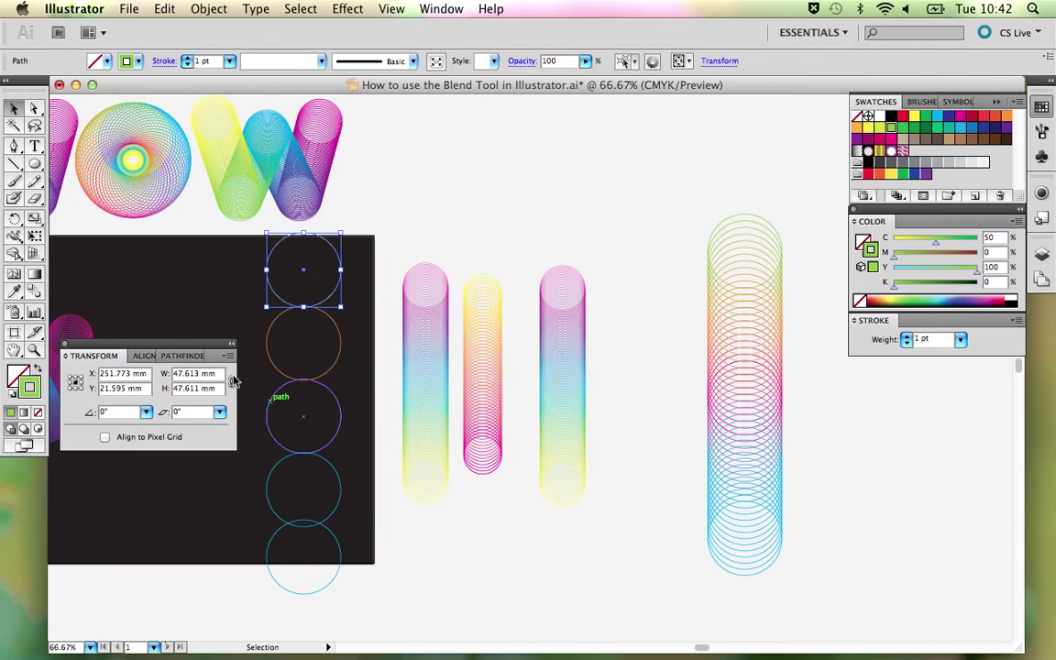
pyautogui.moveTo(133, 348); pyautogui.dragTo(704, 96)
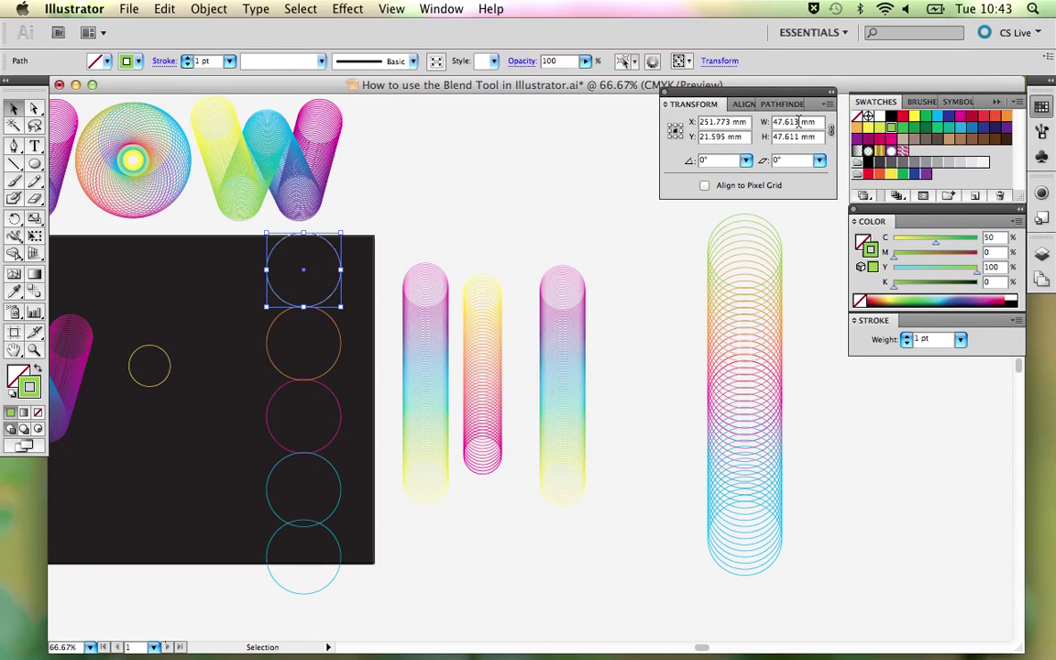
pyautogui.doubleClick(799, 122)
pyautogui.doubleClick(799, 137)
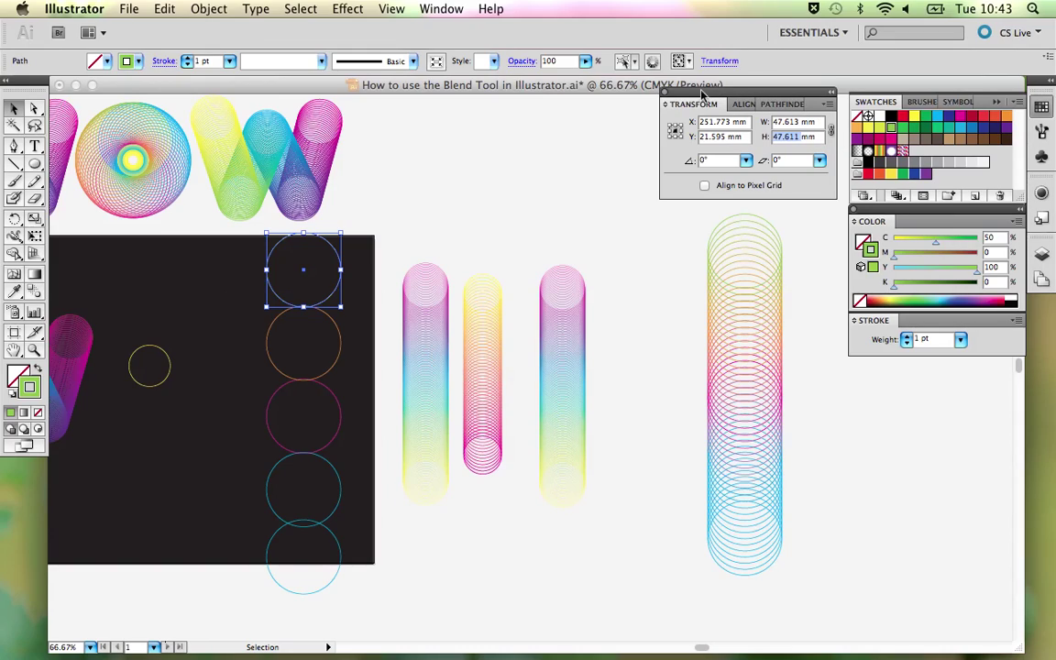
pyautogui.click(348, 259)
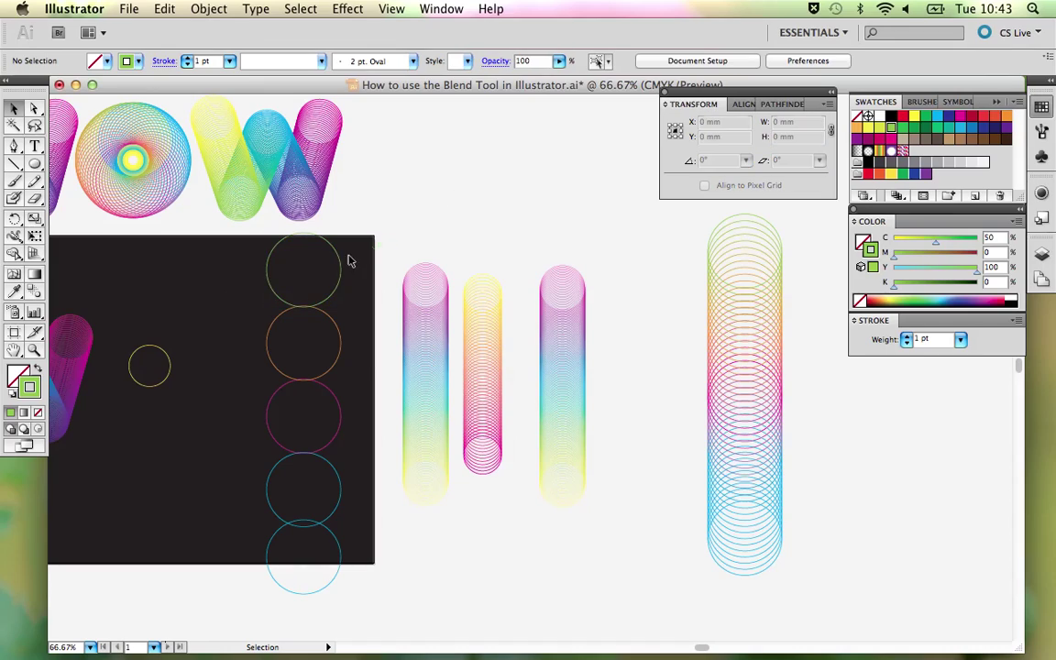
pyautogui.click(342, 268)
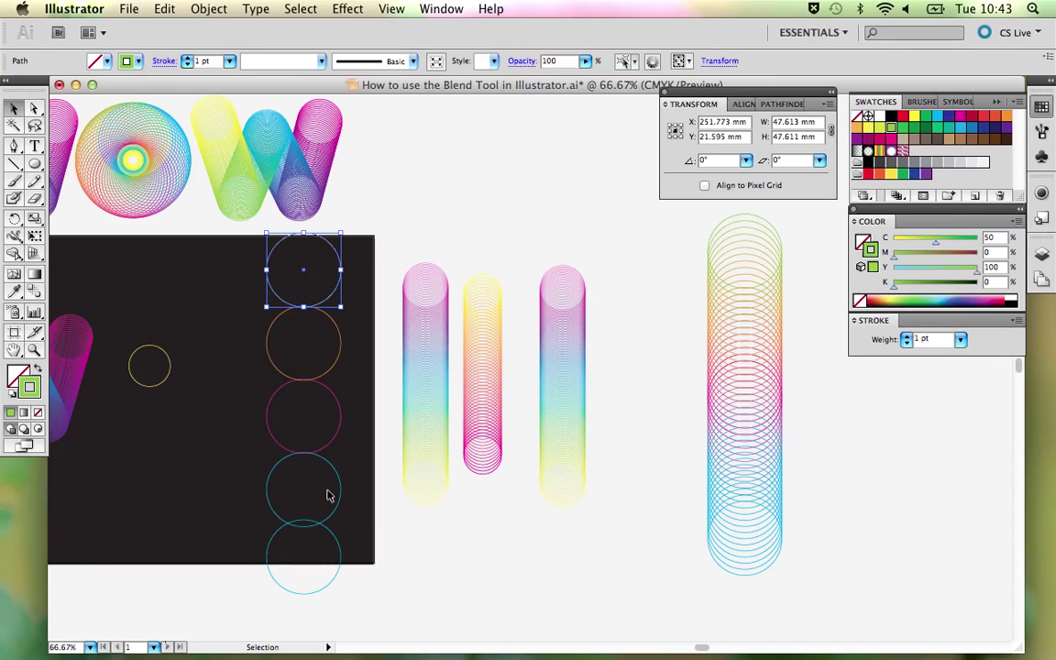
pyautogui.click(298, 486)
pyautogui.press('super+shift+a')
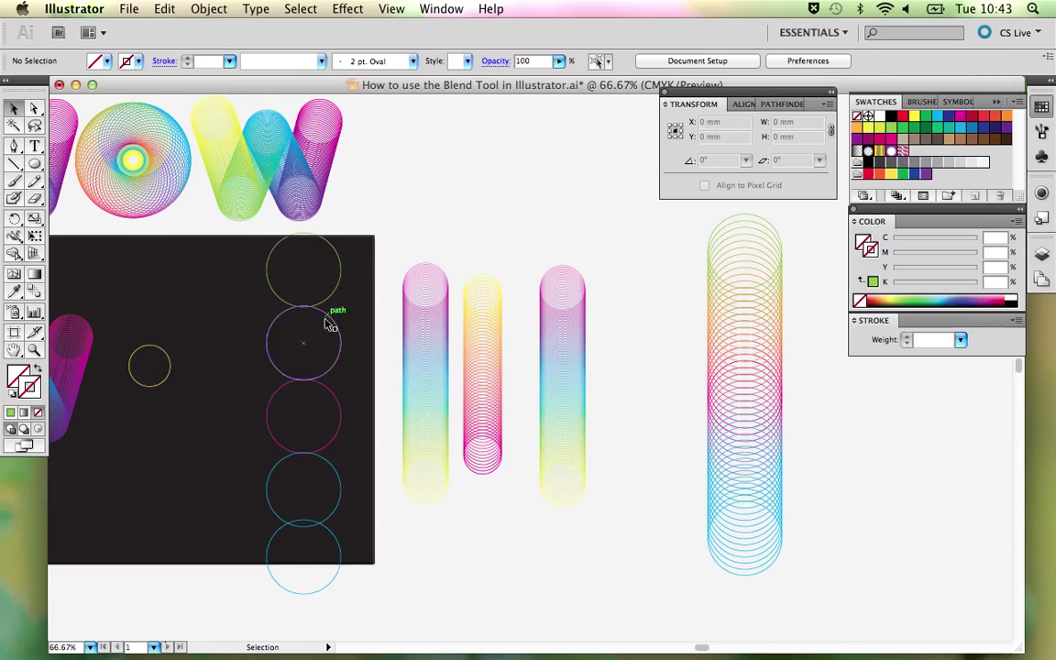
# Nudge the lowest blue circle down and the top green circle slightly up so the column's circles just touch.
pyautogui.click(341, 549)
pyautogui.press('Down')
pyautogui.press('Down')
pyautogui.press('Down')
pyautogui.press('Down')
pyautogui.press('Down')
pyautogui.press('Down')
pyautogui.press('Down')
pyautogui.press('Down')
pyautogui.press('Down')
pyautogui.press('Down')
pyautogui.press('Down')
pyautogui.press('Down')
pyautogui.press('Down')
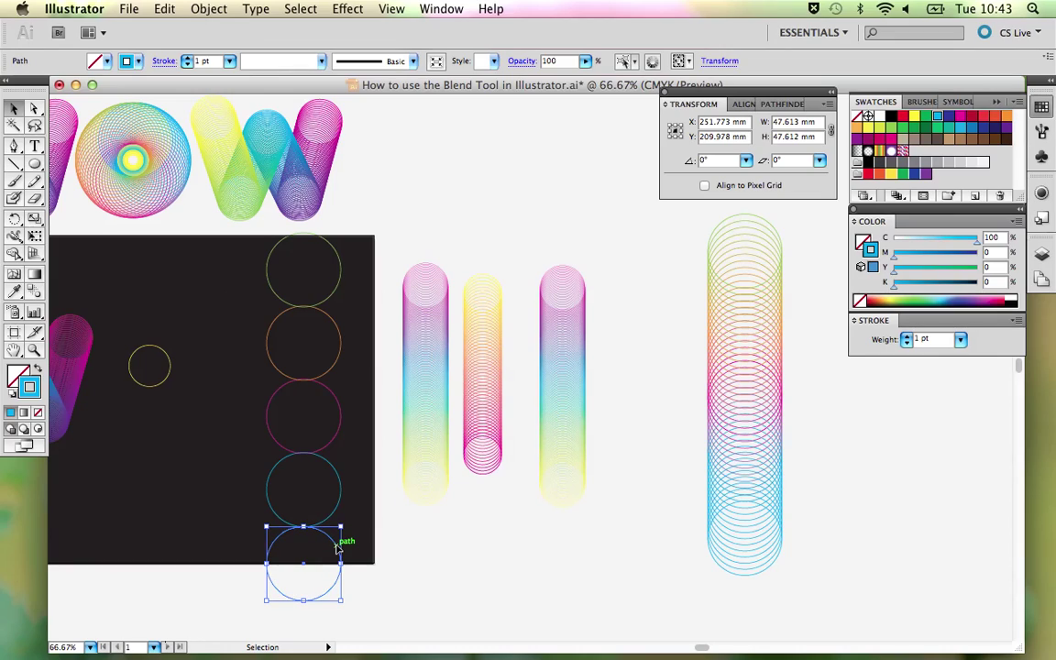
pyautogui.click(455, 557)
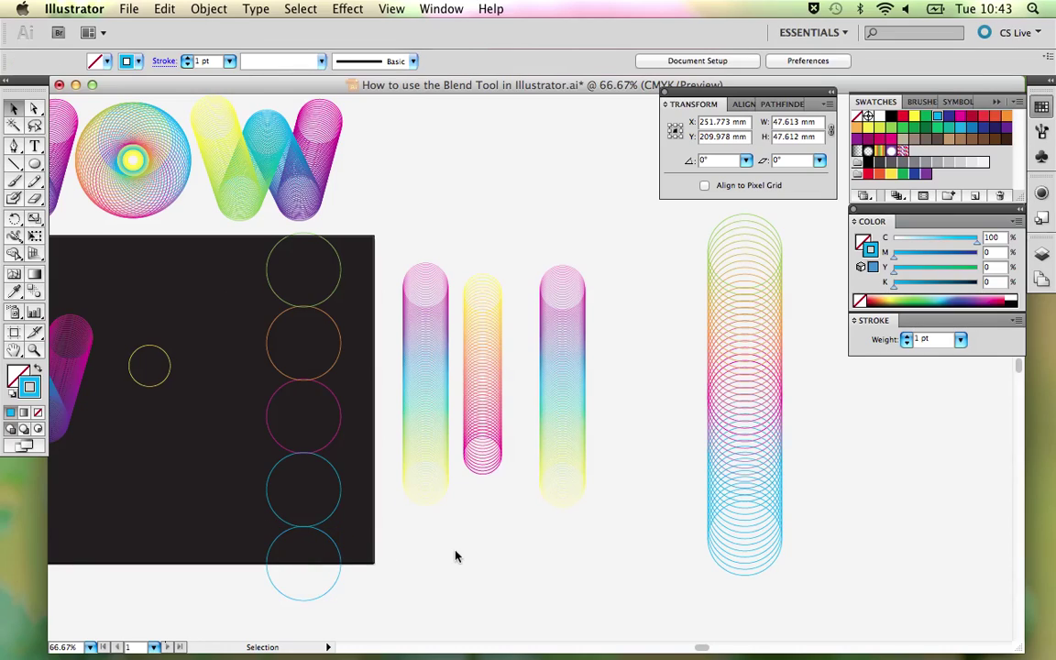
pyautogui.click(341, 277)
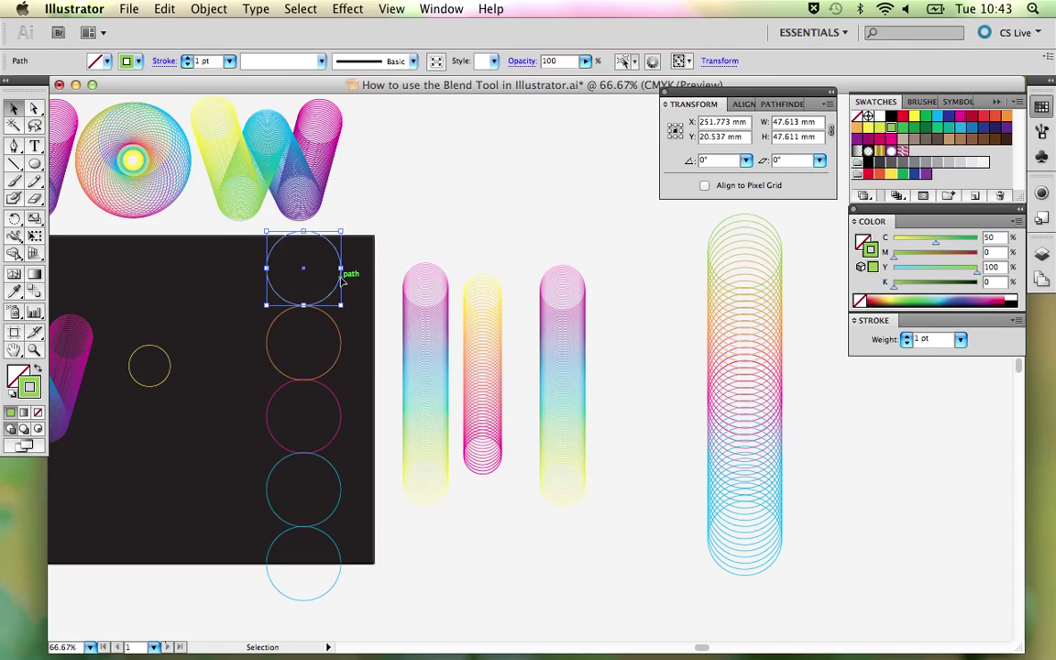
pyautogui.click(406, 276)
# Select all five circles in the column and blend the green, orange, magenta and upper blue circles in sequence with the Blend tool.
pyautogui.moveTo(307, 278); pyautogui.dragTo(446, 279)
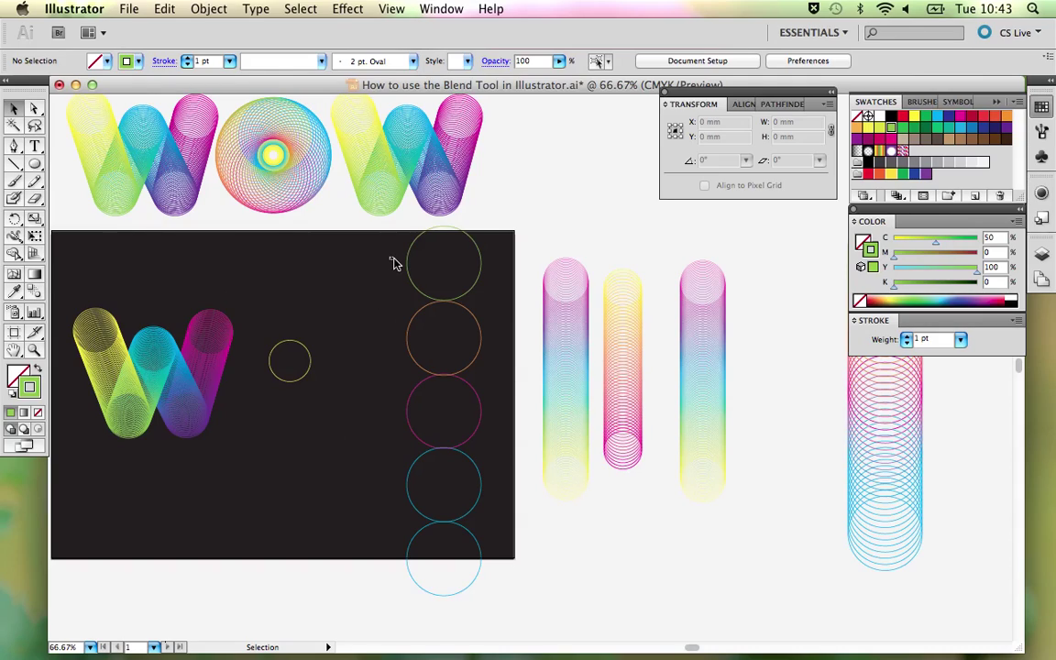
pyautogui.moveTo(402, 269); pyautogui.dragTo(482, 573)
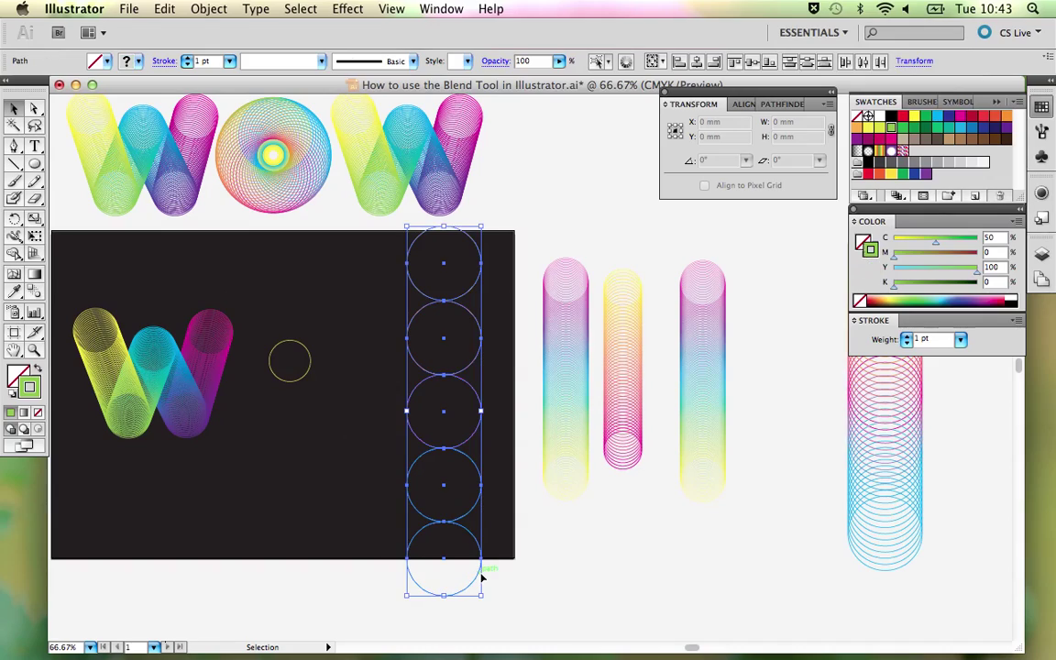
pyautogui.click(34, 292)
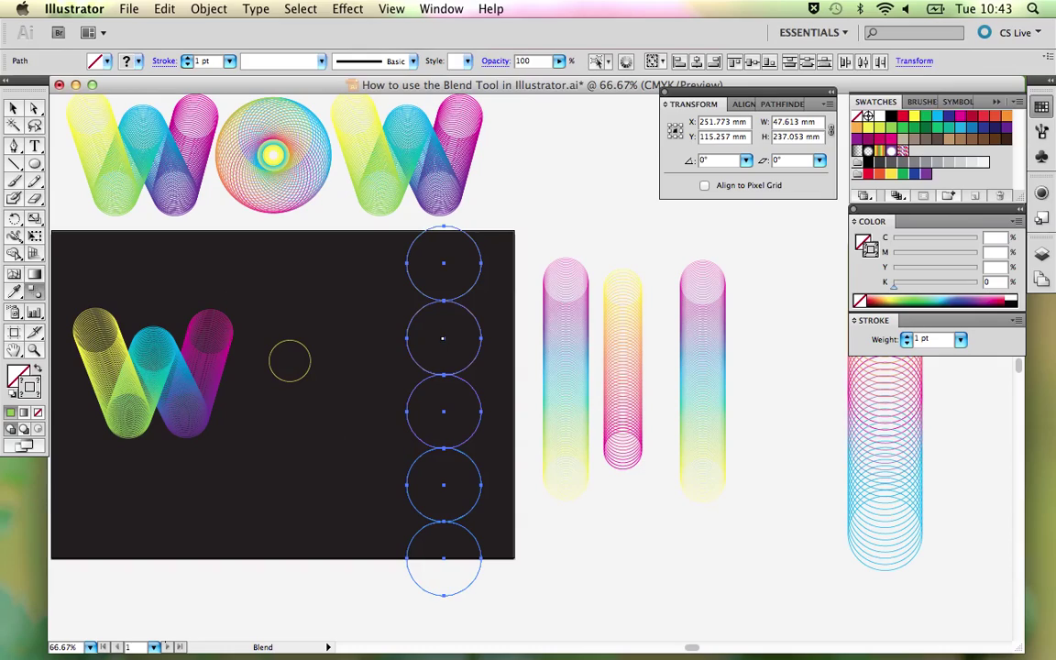
pyautogui.click(443, 338)
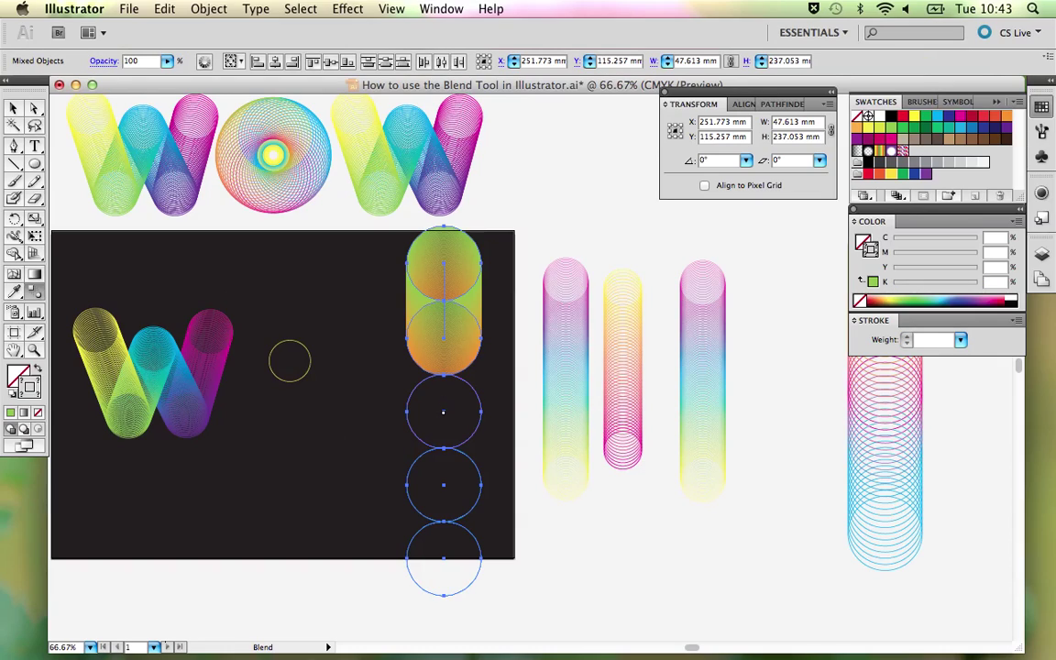
pyautogui.click(443, 412)
pyautogui.click(443, 485)
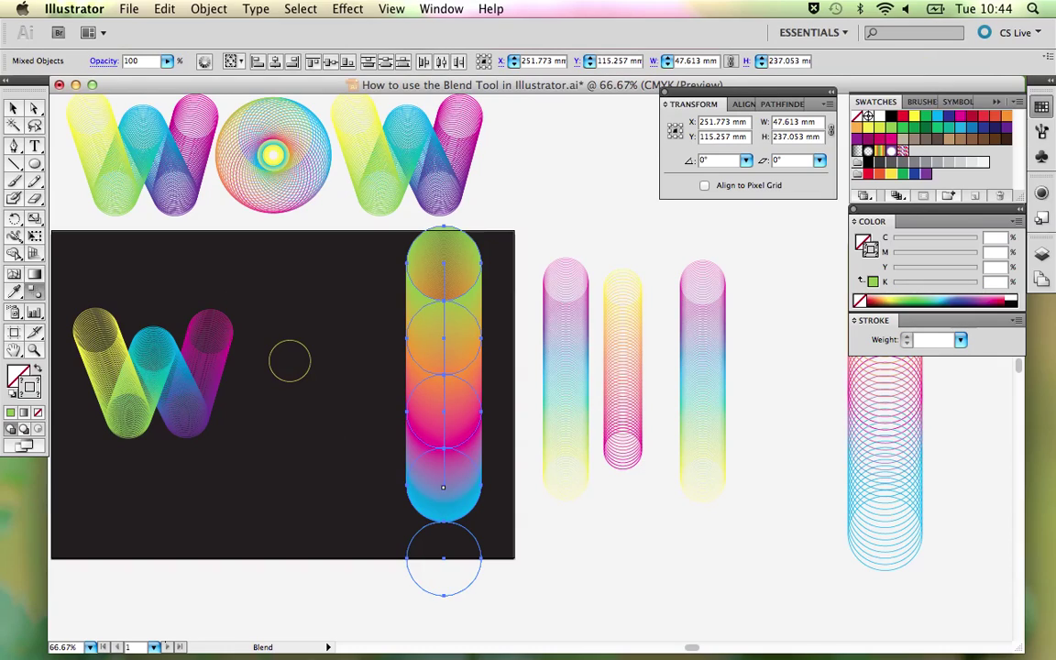
# Try extending the blend to the lowest blue circle, undo that addition and clear the selection.
pyautogui.click(443, 557)
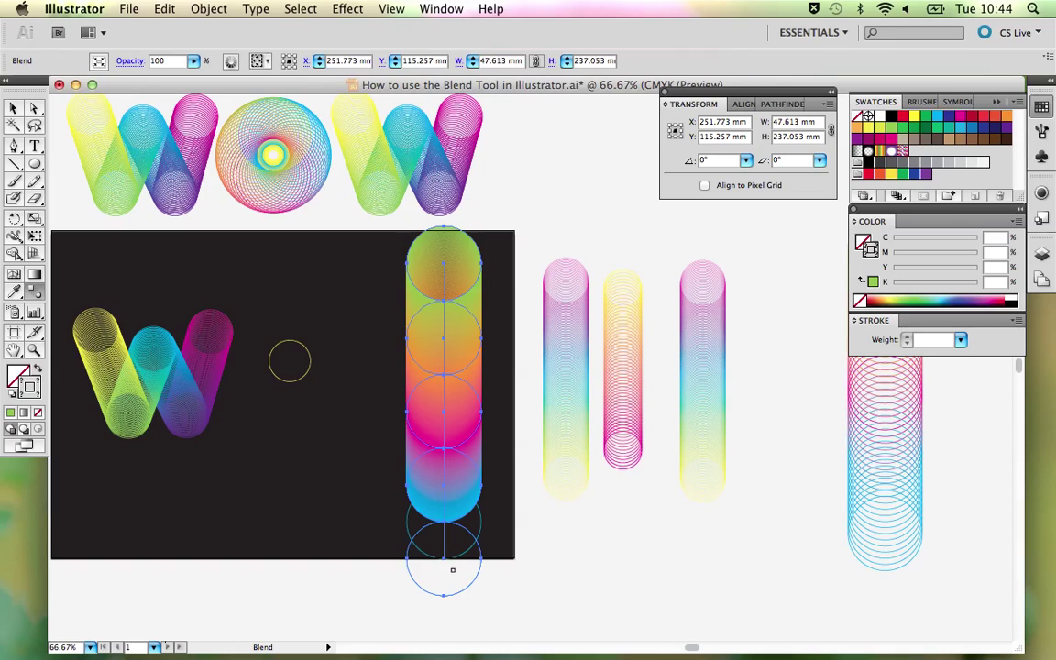
pyautogui.press('super+z')
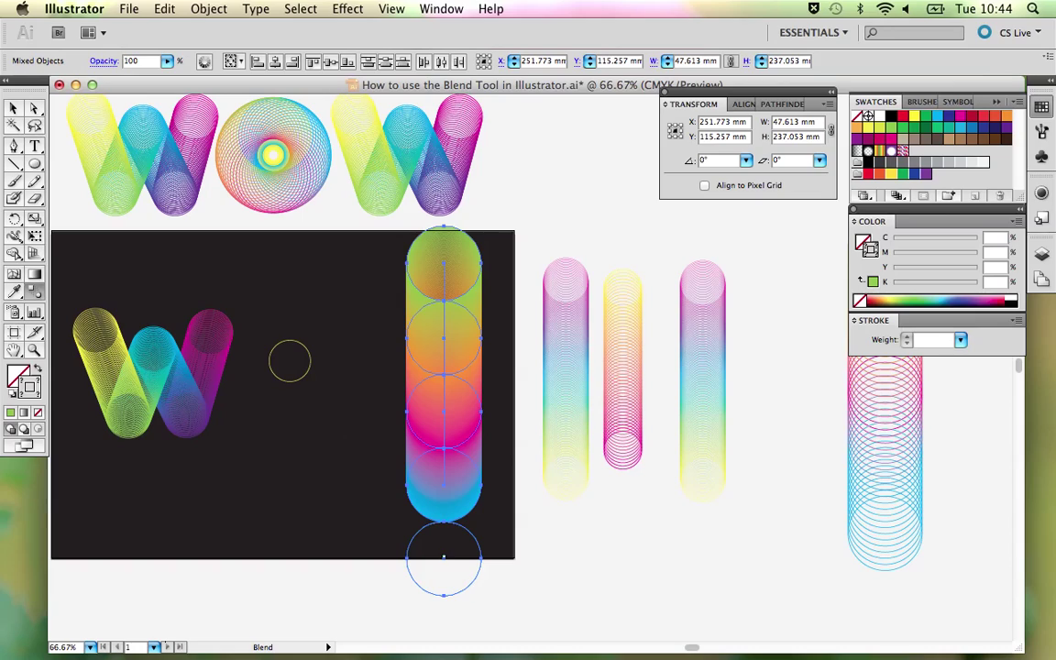
pyautogui.press('v')
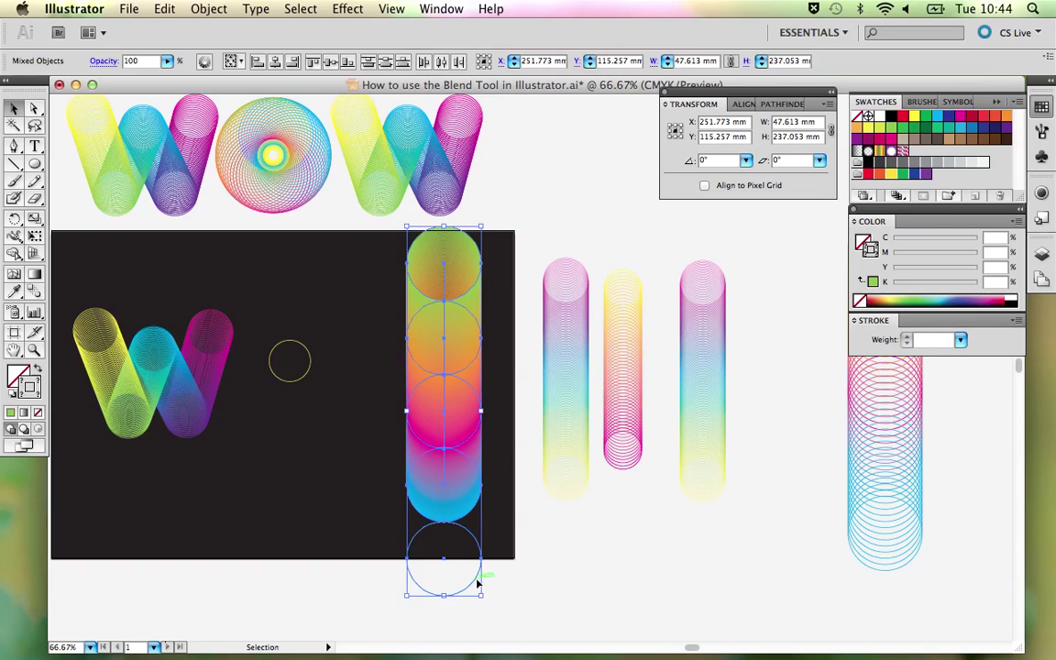
pyautogui.click(516, 598)
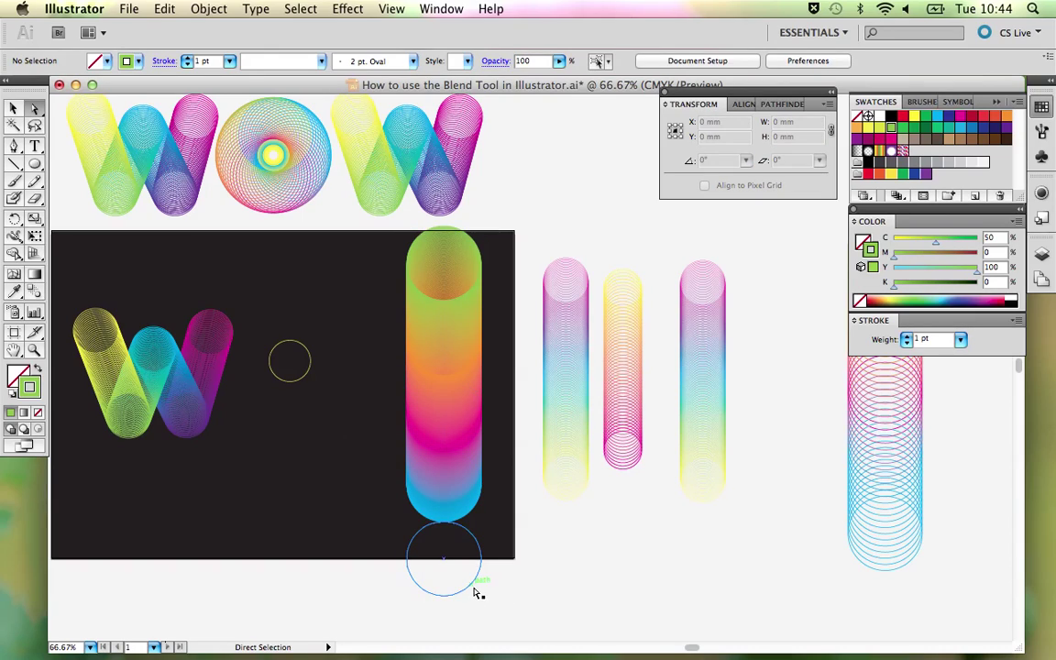
# Delete the leftover blue circle beneath the blended column.
pyautogui.click(471, 582)
pyautogui.press('Delete')
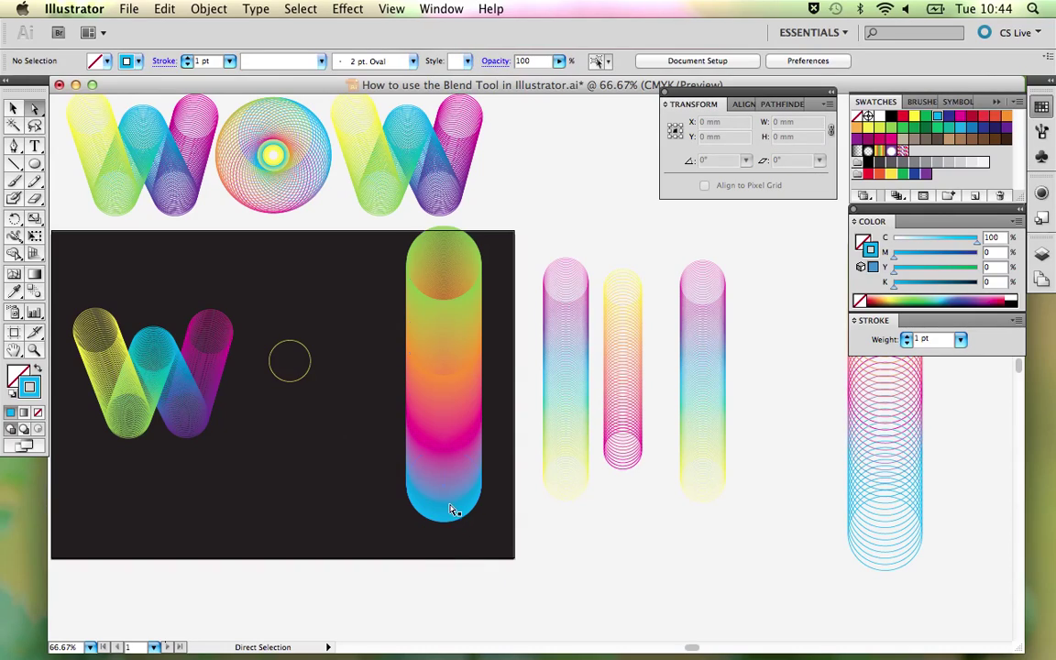
# Change the column blend's spacing from smooth color to 30 specified steps, with the preview on.
pyautogui.click(441, 438)
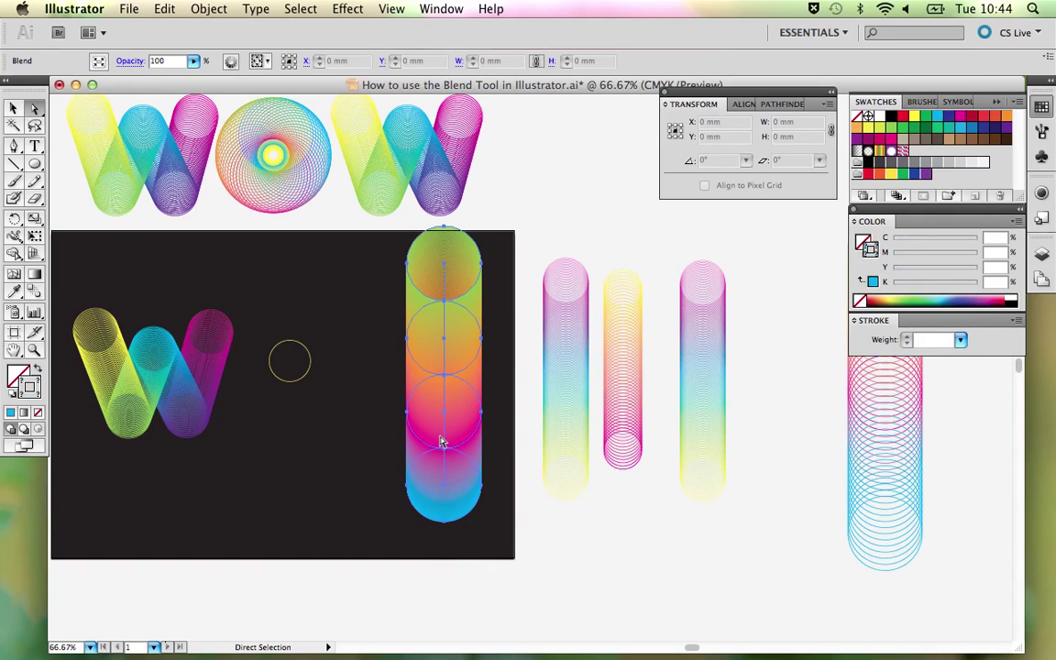
pyautogui.doubleClick(34, 290)
pyautogui.moveTo(492, 195); pyautogui.dragTo(504, 133)
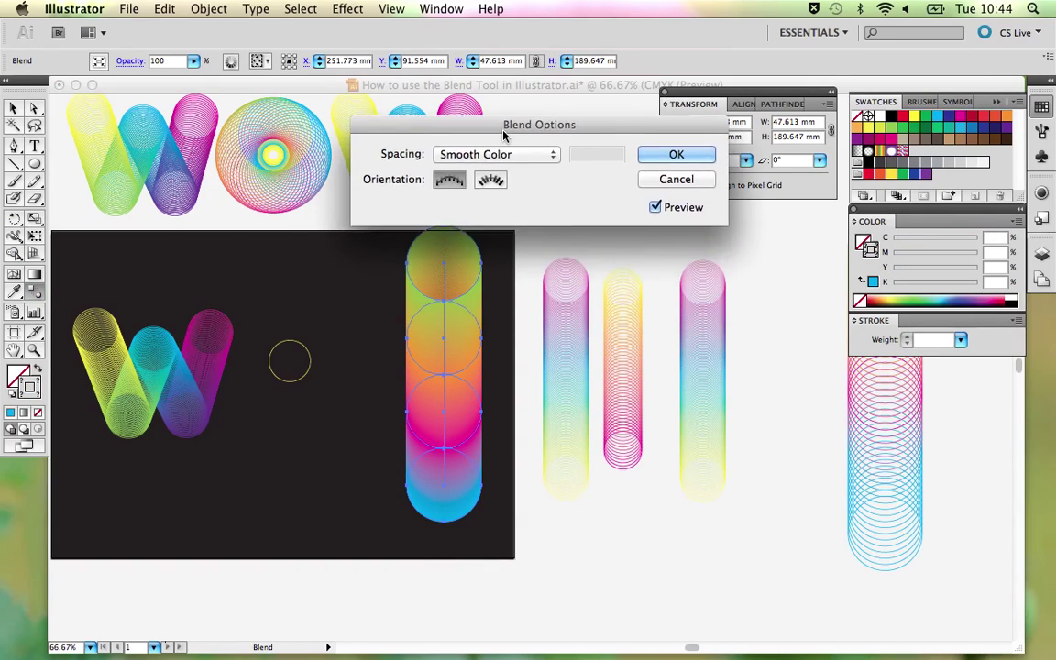
pyautogui.click(546, 154)
pyautogui.click(515, 170)
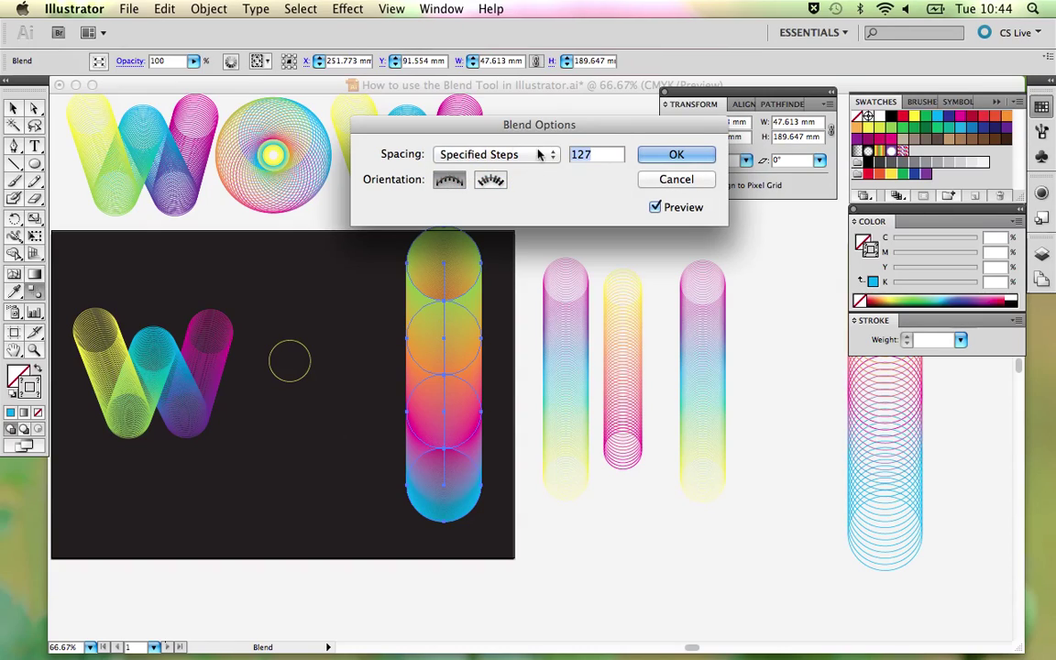
pyautogui.click(478, 156)
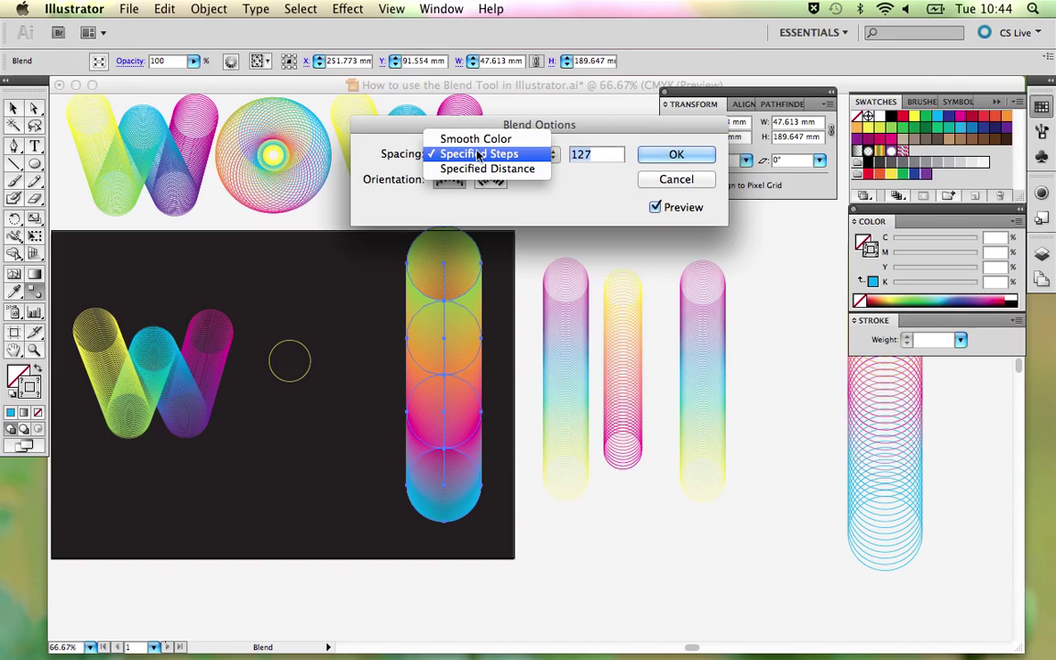
pyautogui.click(478, 154)
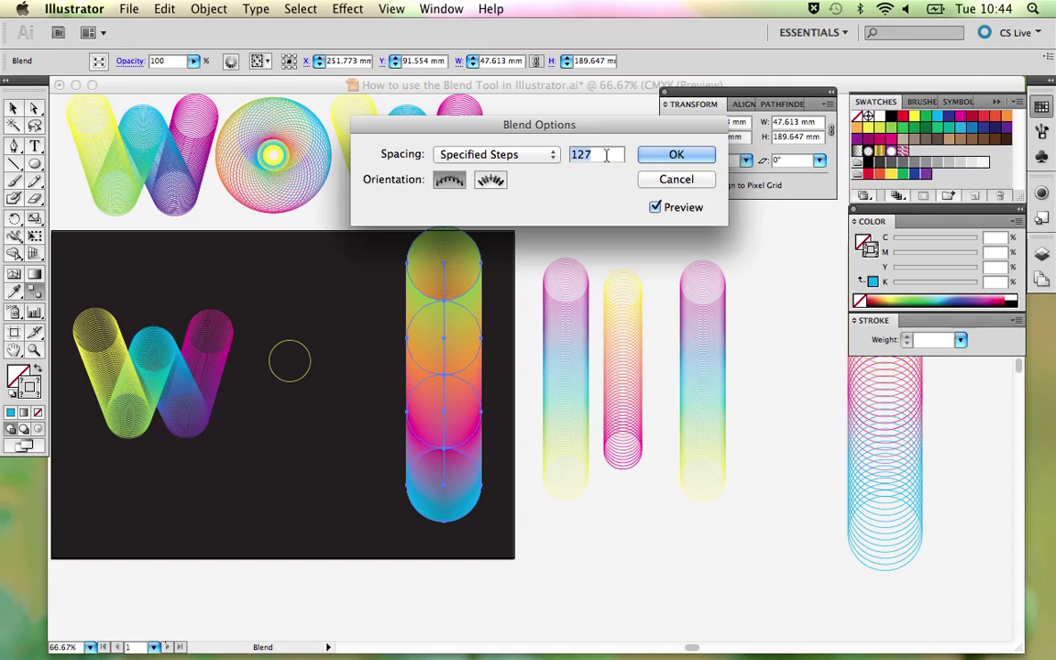
pyautogui.write('50')
pyautogui.press('Tab')
pyautogui.write('30')
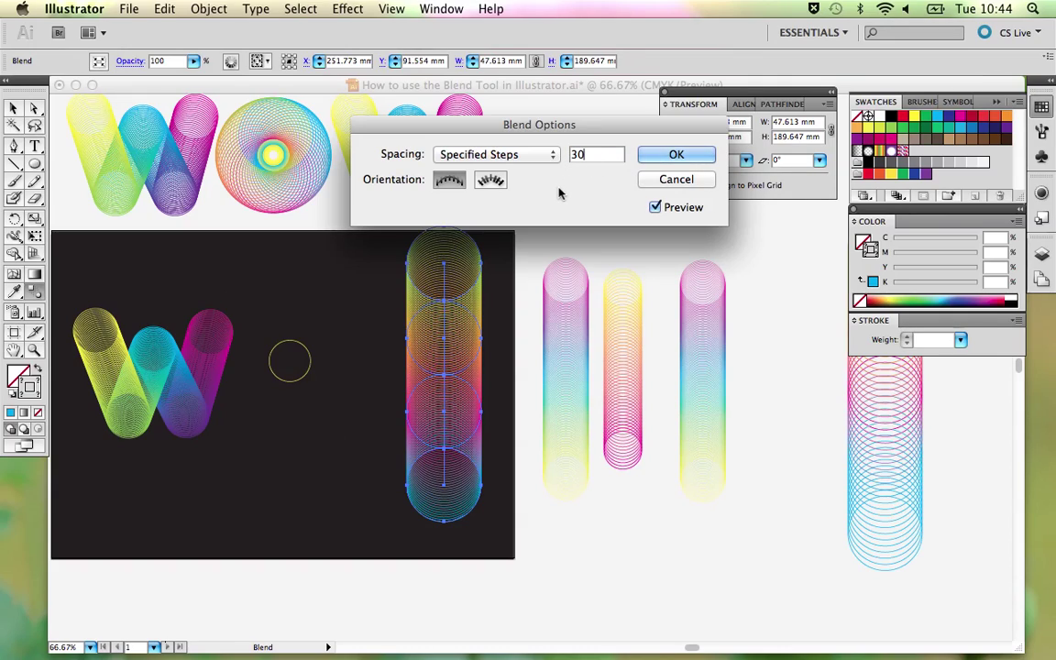
pyautogui.click(677, 158)
pyautogui.press('v')
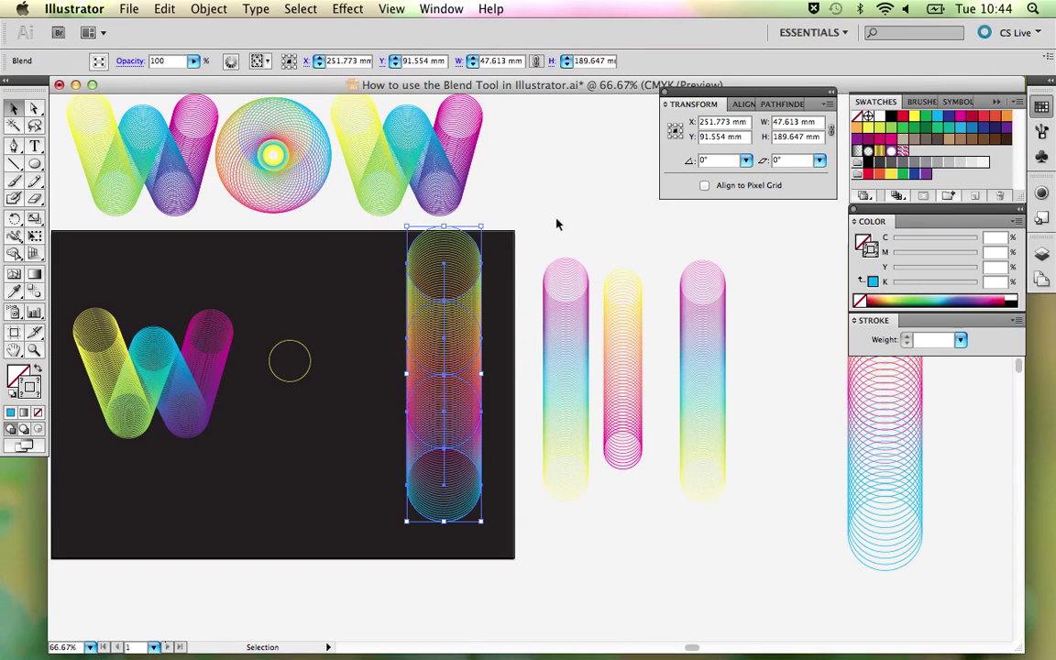
# Select the small yellow circle beside the W and check its width and height.
pyautogui.click(559, 224)
pyautogui.click(425, 406)
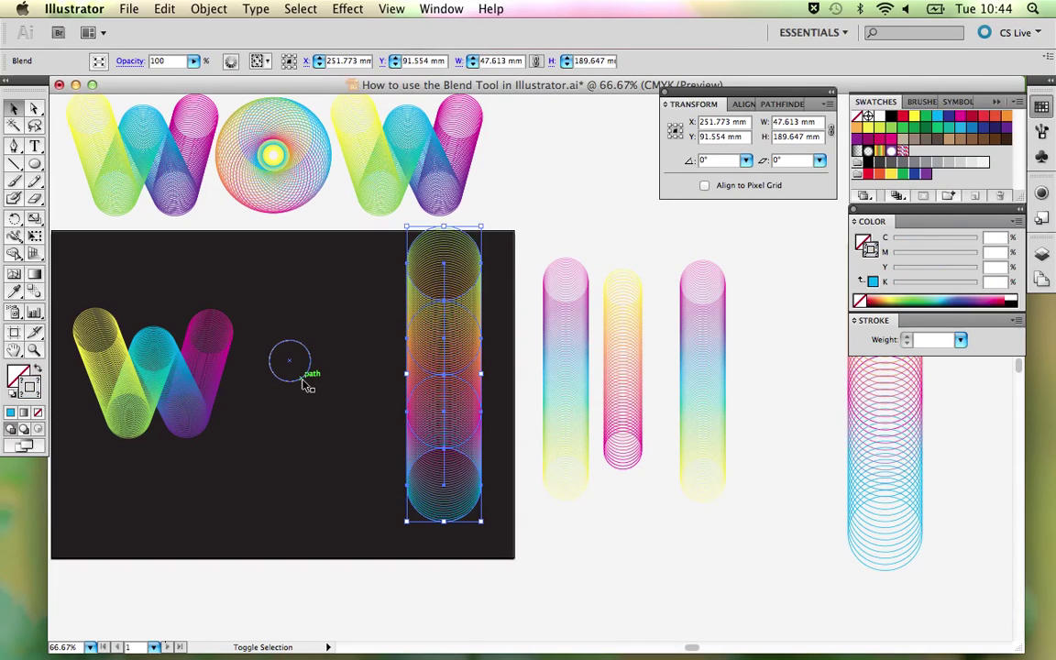
pyautogui.click(327, 370)
pyautogui.click(313, 359)
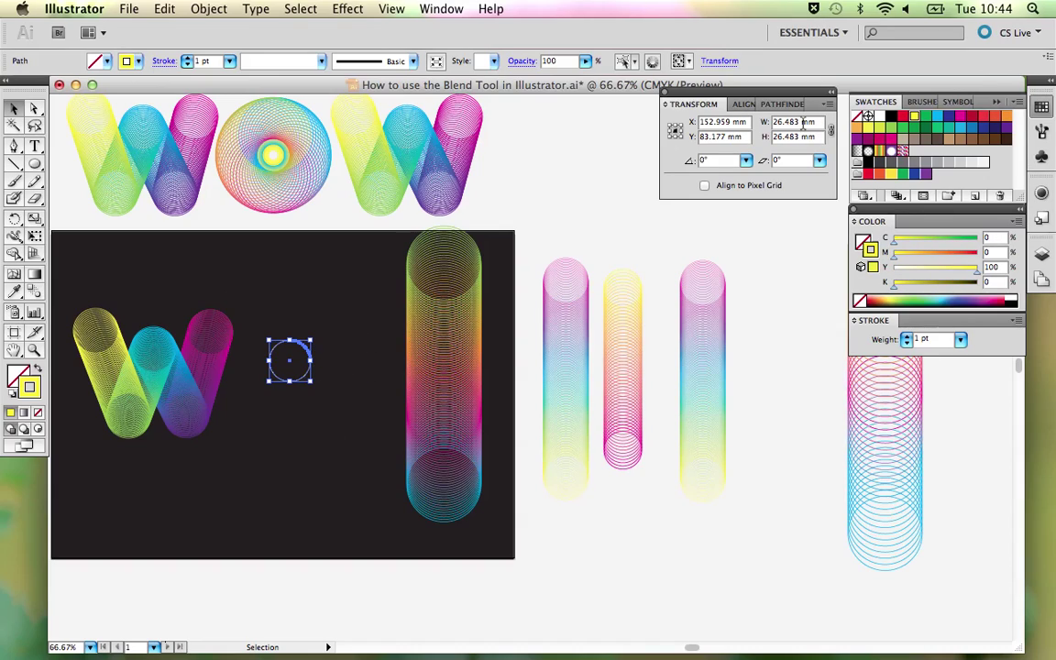
# Draw a new small circle above the existing yellow one and set its width and height to 26 mm.
pyautogui.click(35, 166)
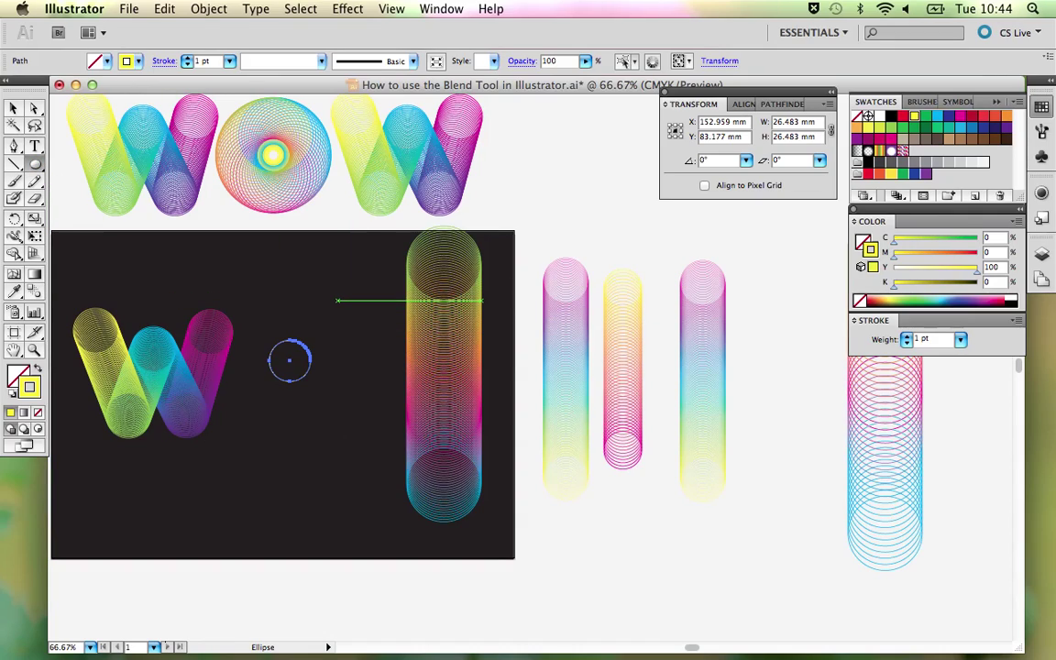
pyautogui.moveTo(335, 289)
pyautogui.mouseDown()
pyautogui.moveTo(366, 333)
pyautogui.moveTo(354, 302)
pyautogui.mouseUp()
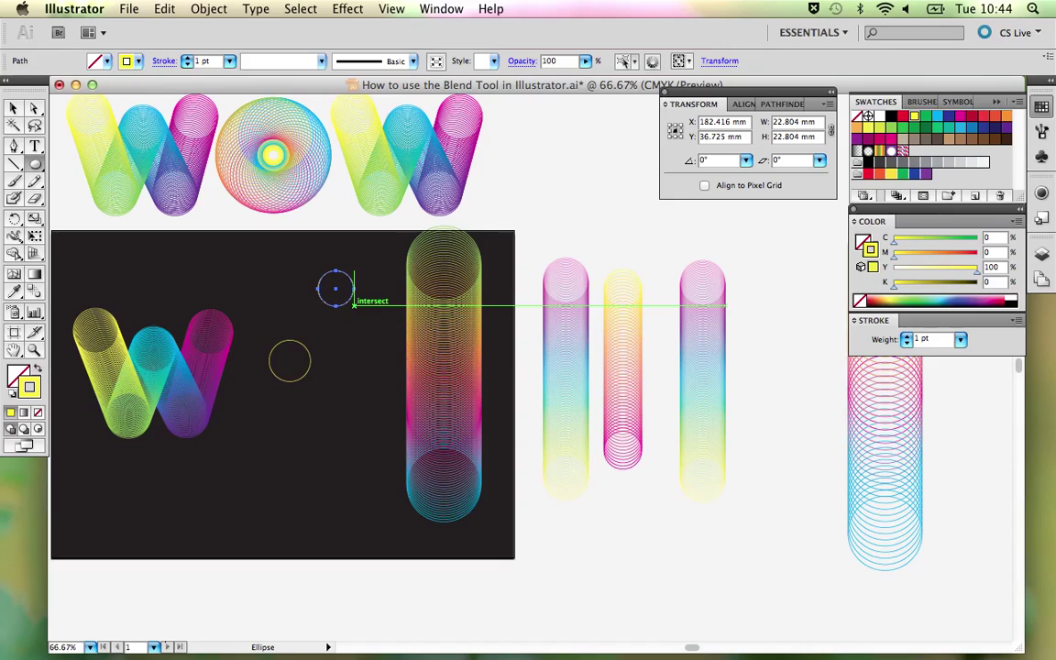
pyautogui.doubleClick(795, 123)
pyautogui.write('26')
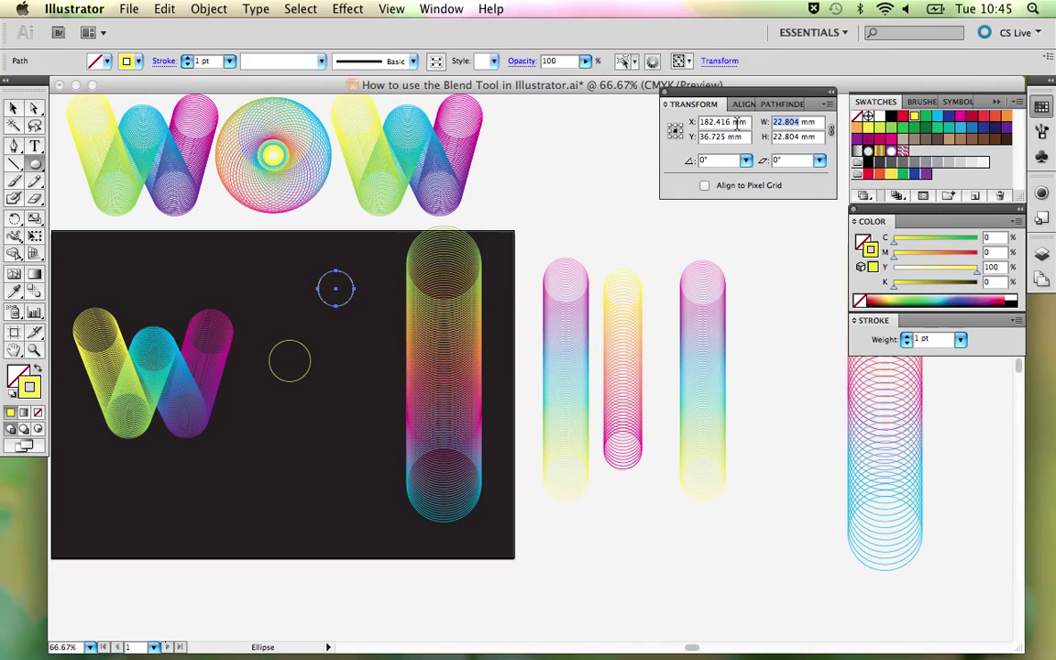
pyautogui.click(802, 135)
pyautogui.doubleClick(800, 136)
pyautogui.write('26')
pyautogui.press('Return')
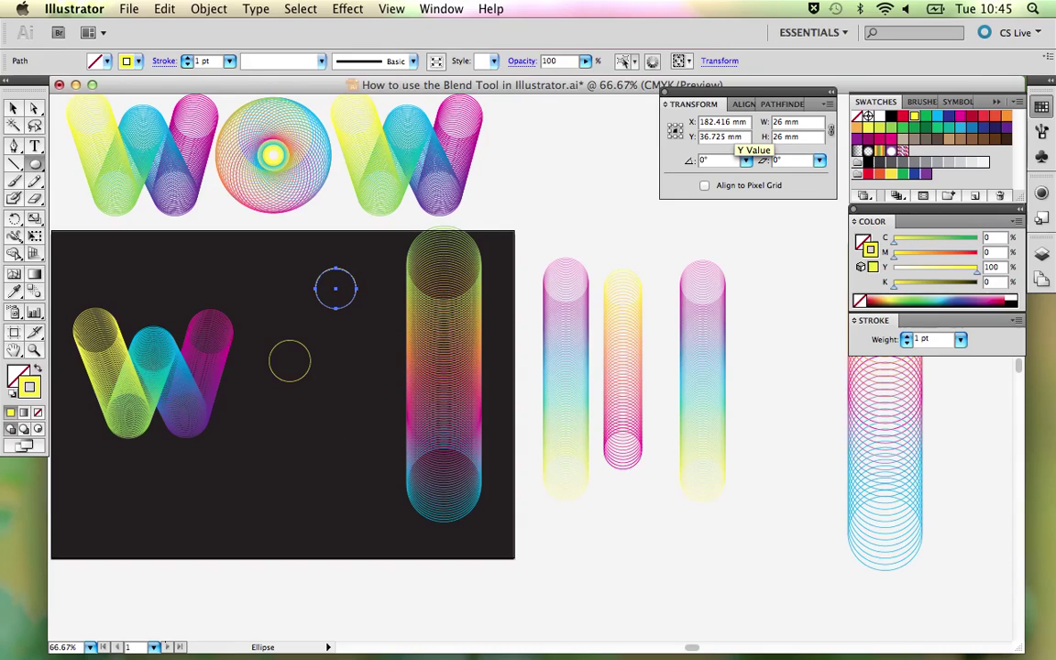
# Delete the old yellow circle and move the 26 mm circle down into its place beside the W.
pyautogui.click(14, 108)
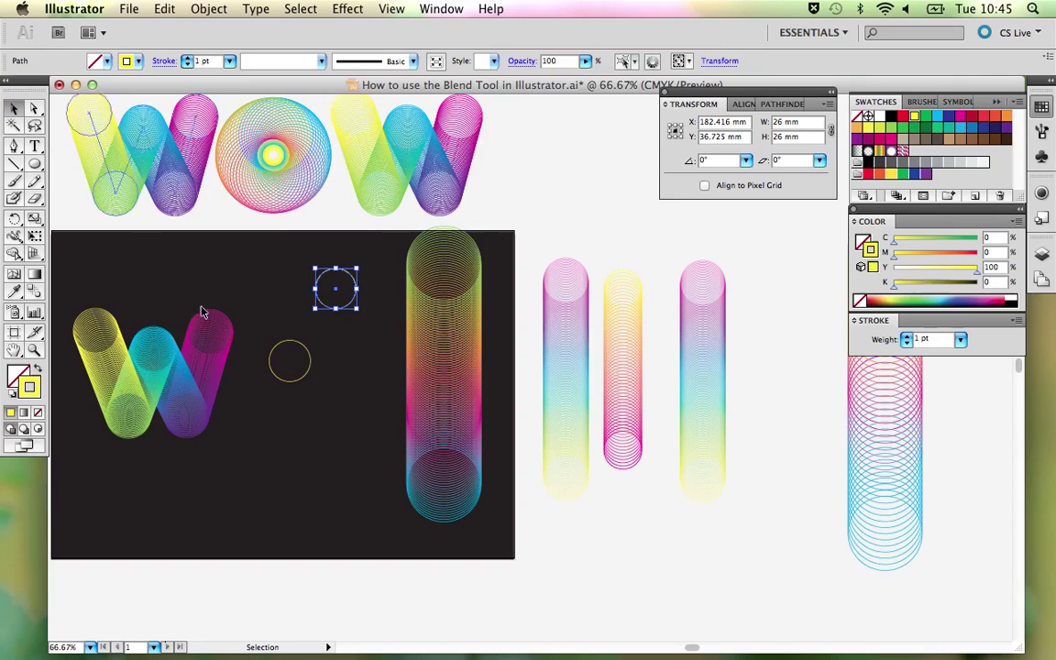
pyautogui.moveTo(273, 332); pyautogui.dragTo(301, 386)
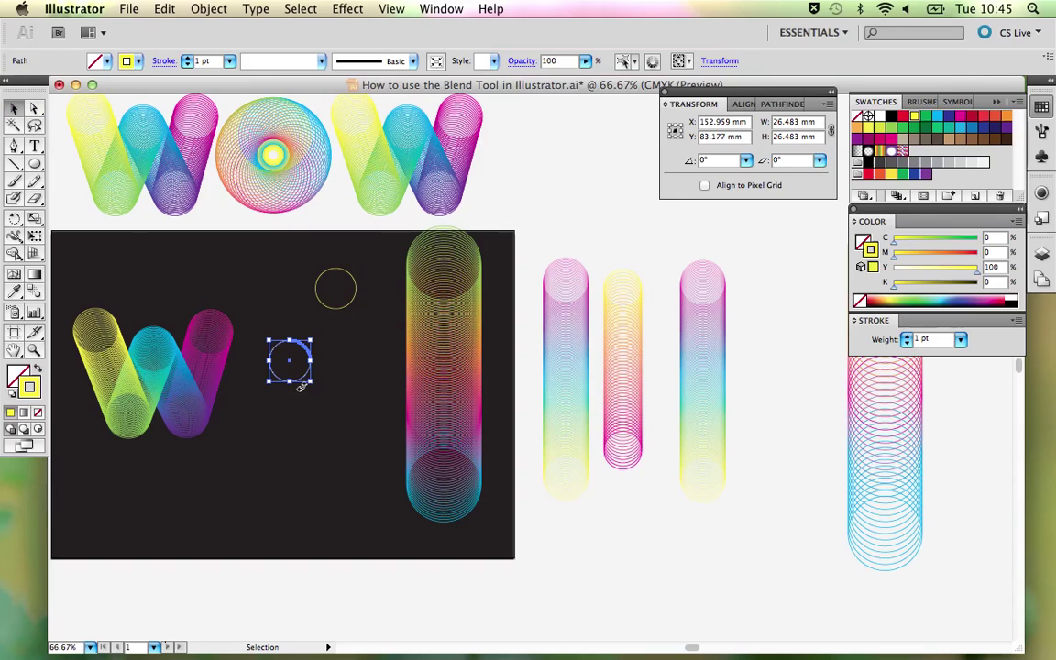
pyautogui.click(301, 386)
pyautogui.moveTo(349, 273); pyautogui.dragTo(315, 322)
# Replace the column blend's spine with the 26 mm circle and shift the resulting O slightly down, level with the W.
pyautogui.keyDown('shift'); pyautogui.click(439, 367); pyautogui.keyUp('shift')
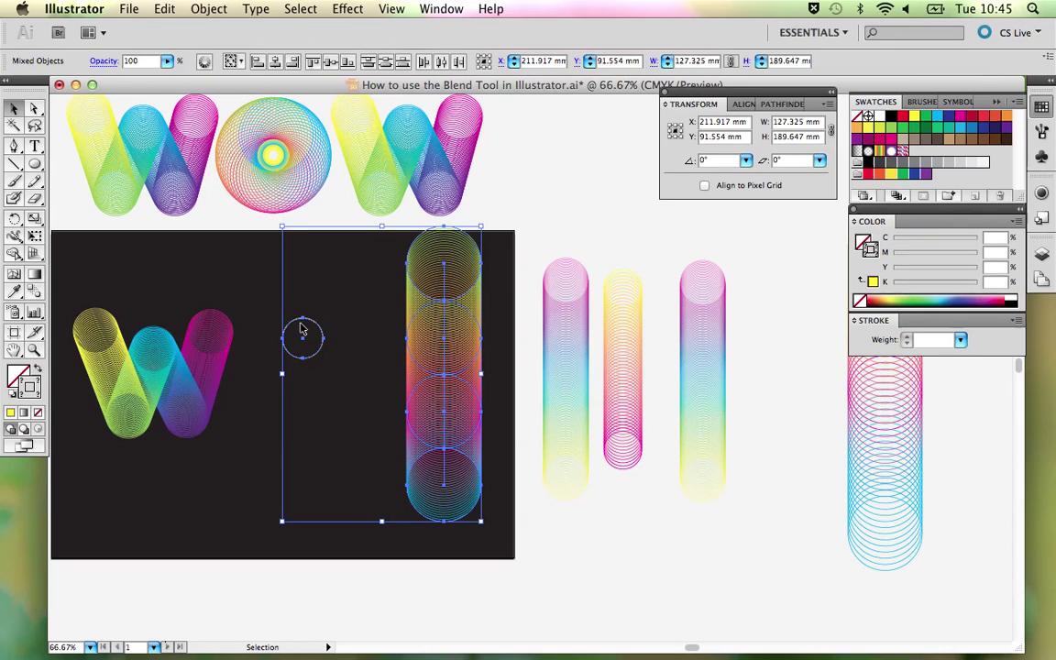
pyautogui.click(209, 9)
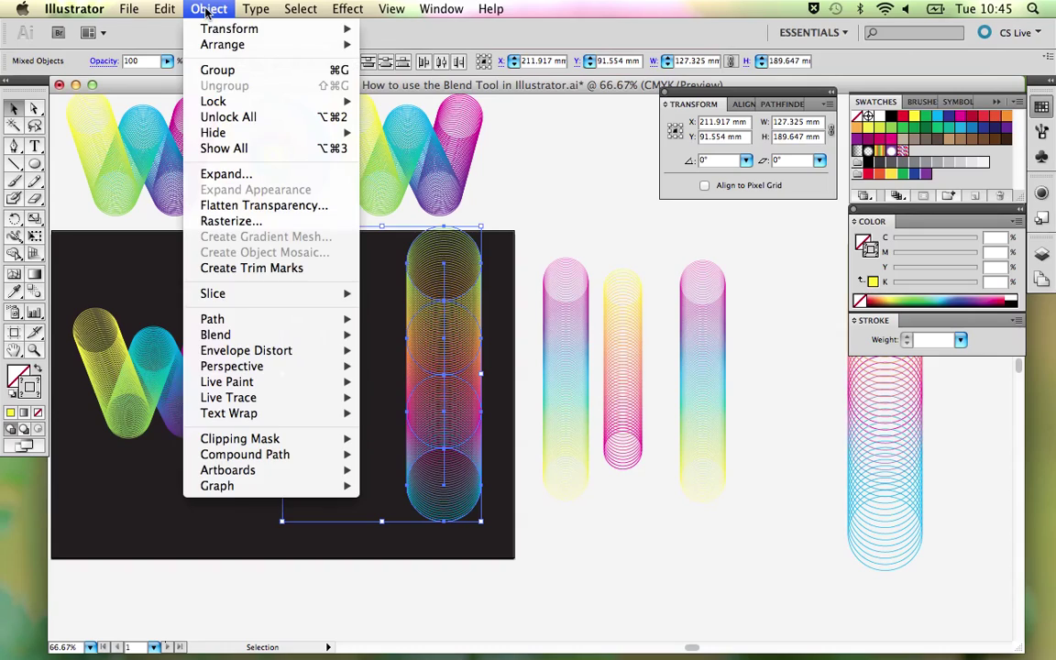
pyautogui.moveTo(220, 335)
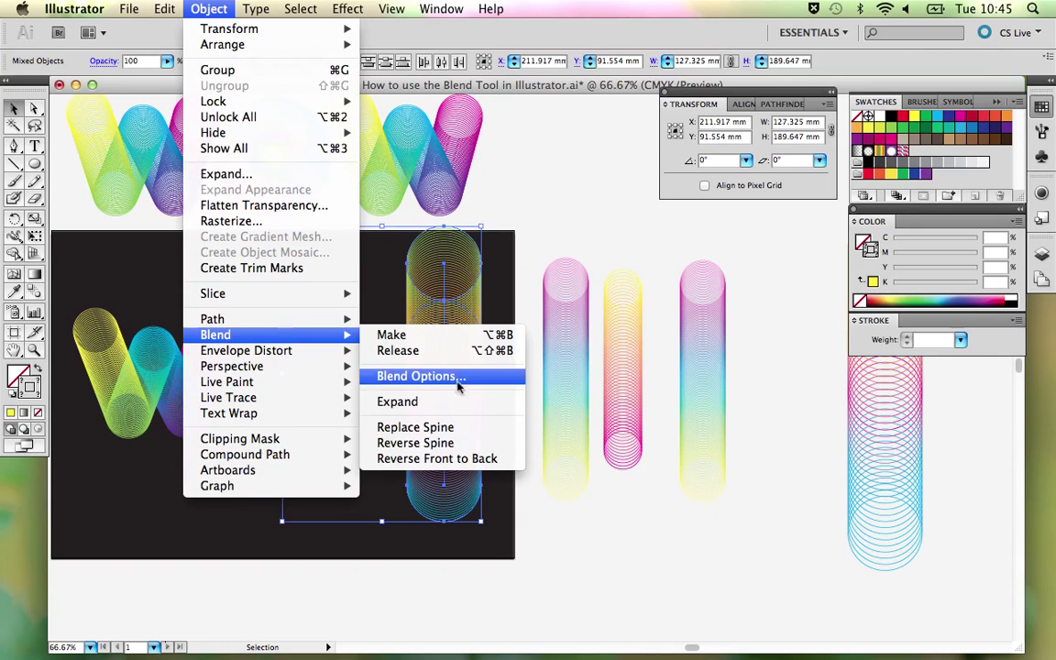
pyautogui.click(453, 427)
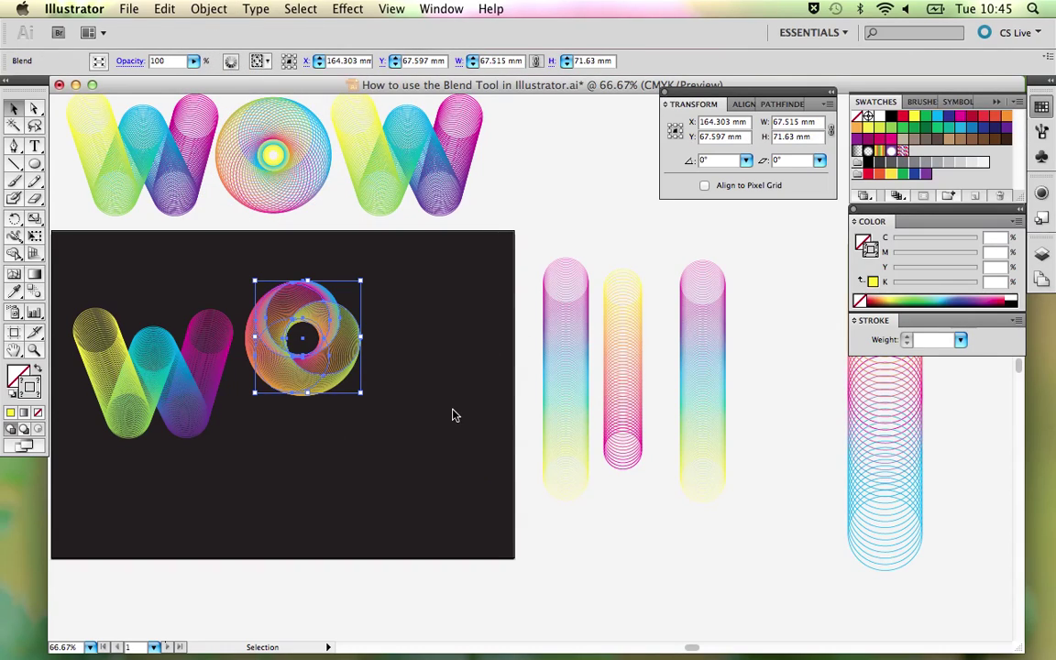
pyautogui.moveTo(339, 384)
pyautogui.mouseDown()
pyautogui.moveTo(355, 404)
pyautogui.moveTo(330, 356)
pyautogui.moveTo(332, 307)
pyautogui.moveTo(361, 396)
pyautogui.moveTo(349, 389)
pyautogui.moveTo(381, 384)
pyautogui.moveTo(283, 300)
pyautogui.moveTo(349, 368)
pyautogui.mouseUp()
pyautogui.click(418, 388)
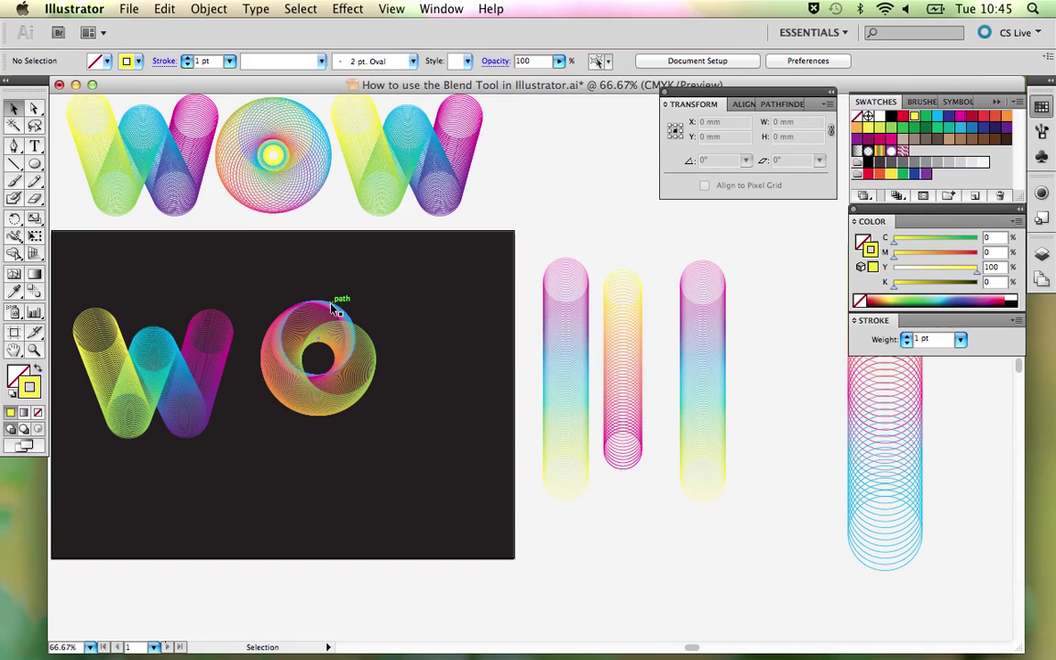
# Switch to outline view, dismiss the server connection message and directly select the O's circular spine.
pyautogui.moveTo(376, 369); pyautogui.dragTo(323, 315)
pyautogui.press('a')
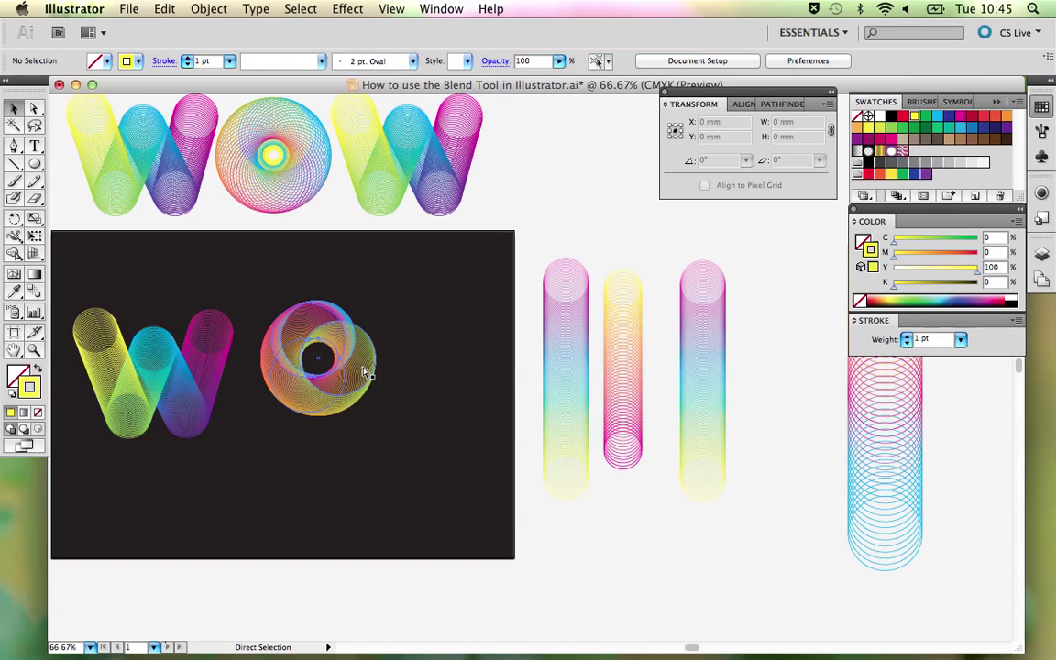
pyautogui.press('super+y')
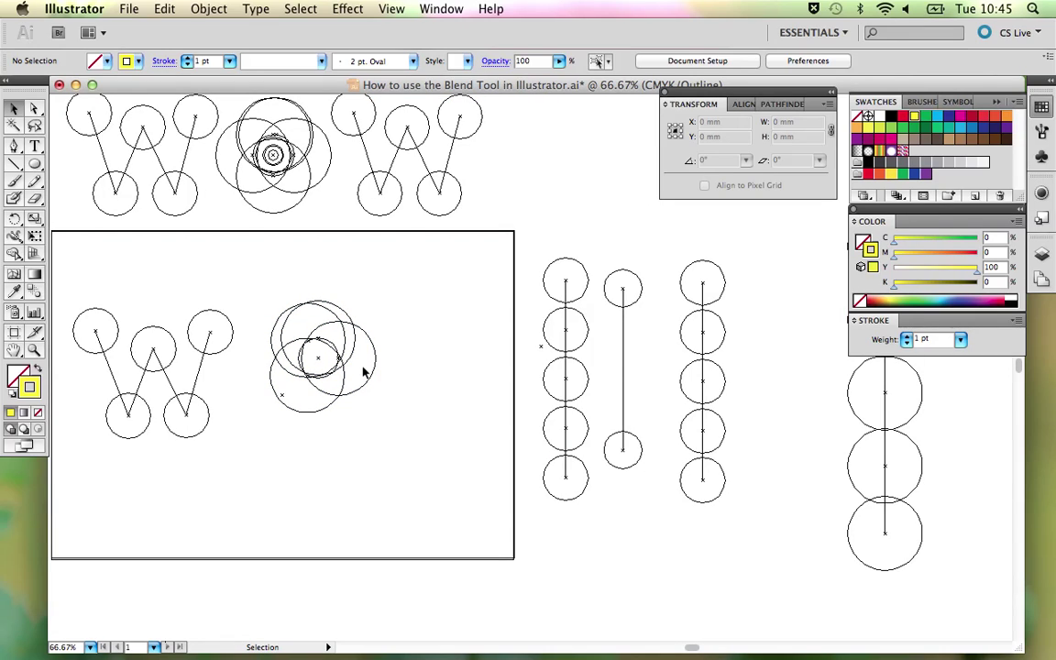
pyautogui.press('z')
pyautogui.moveTo(262, 303); pyautogui.dragTo(384, 413)
pyautogui.press('space')
pyautogui.moveTo(441, 370); pyautogui.dragTo(285, 347)
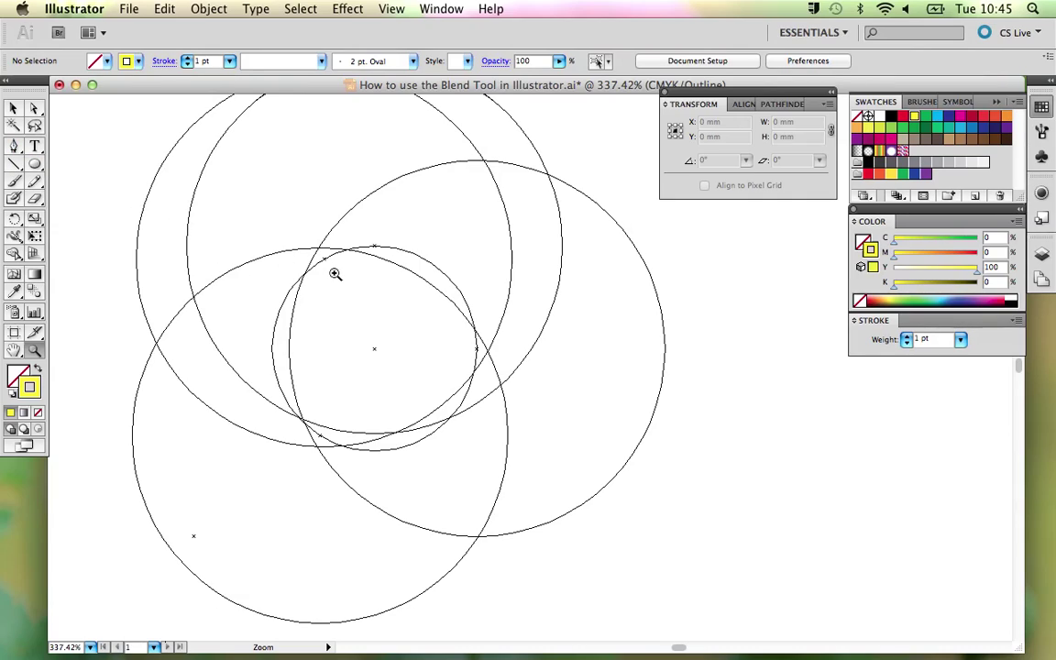
pyautogui.press('a')
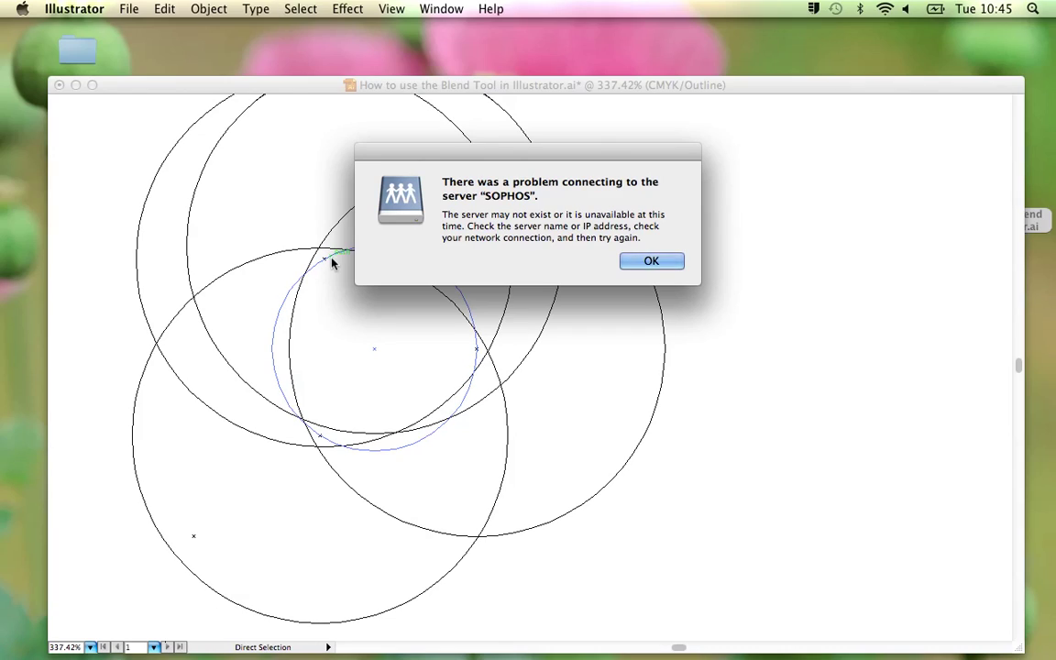
pyautogui.click(669, 263)
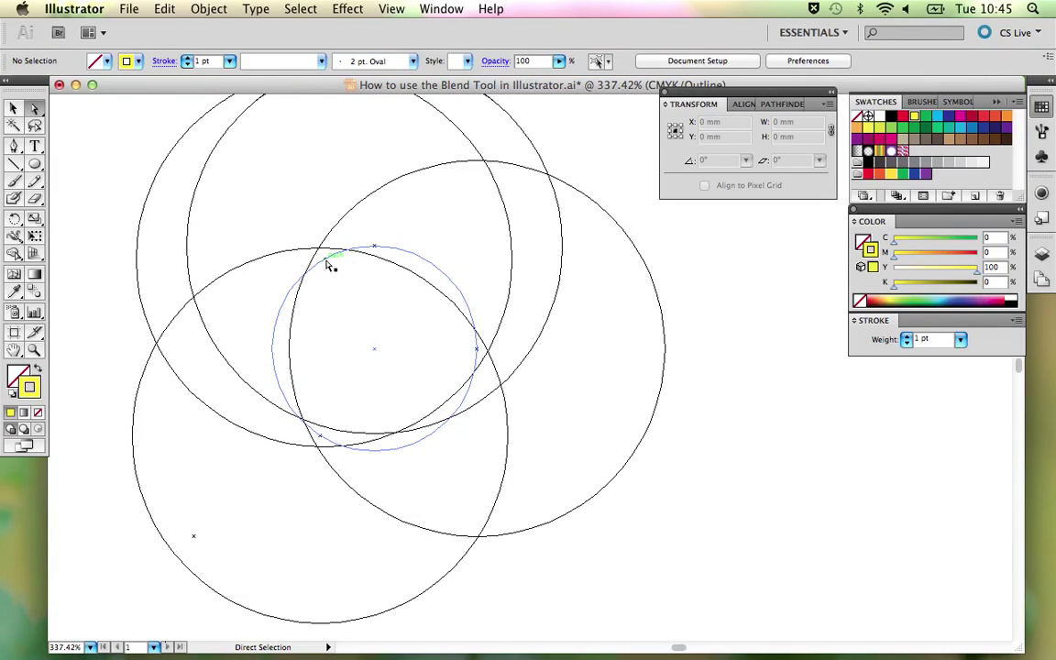
pyautogui.click(328, 263)
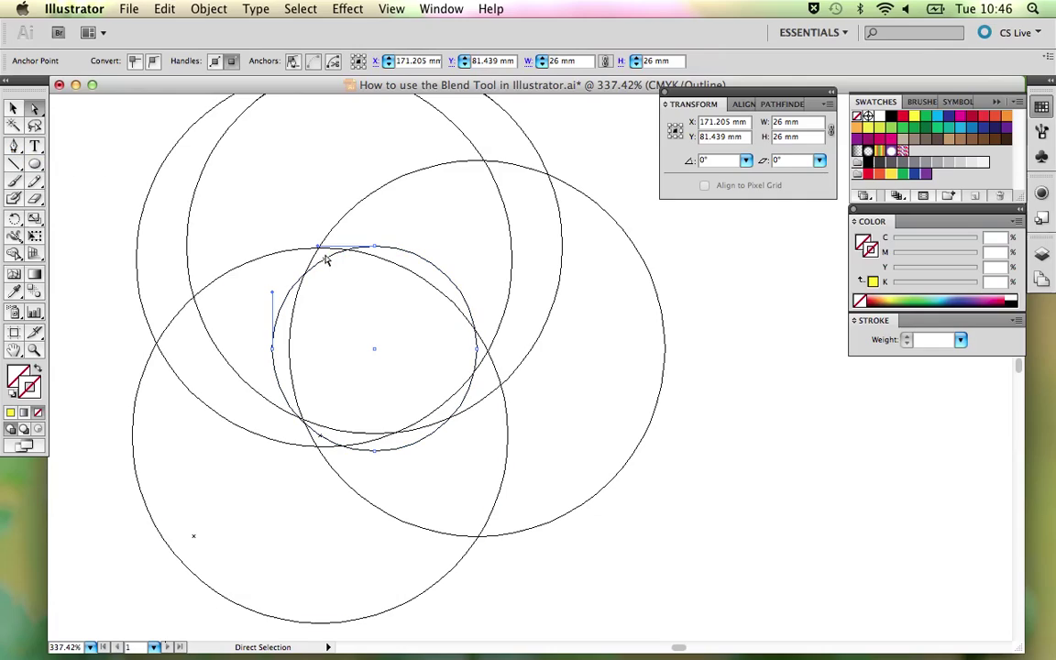
# Add a run of closely spaced anchor points along the spine's upper-right arc with the Pen tool.
pyautogui.click(13, 146)
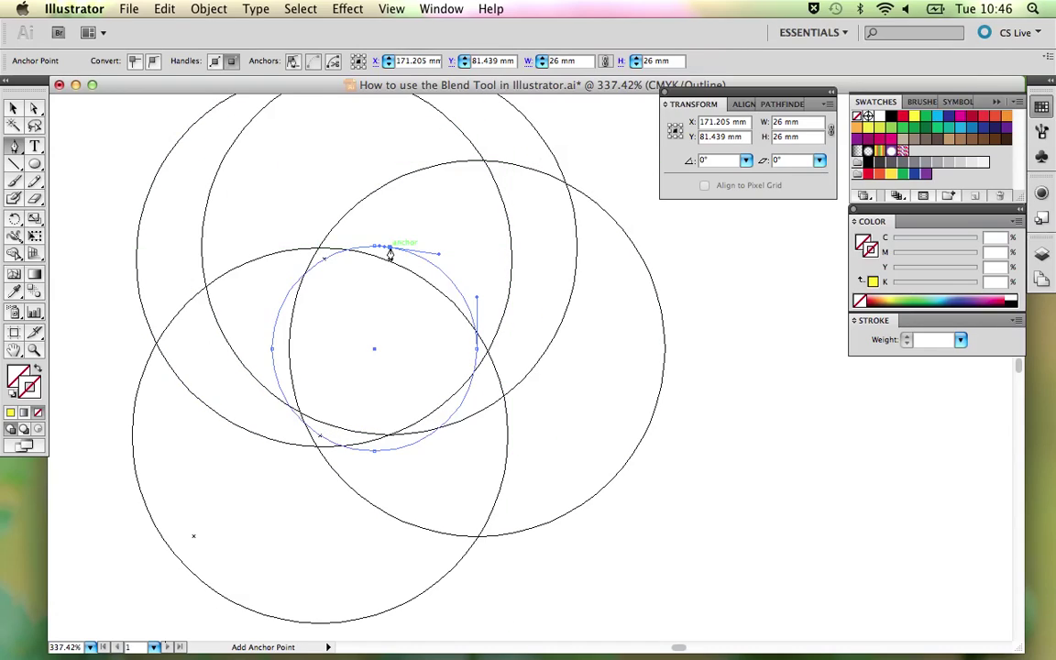
pyautogui.click(397, 253)
pyautogui.moveTo(399, 256); pyautogui.dragTo(460, 300)
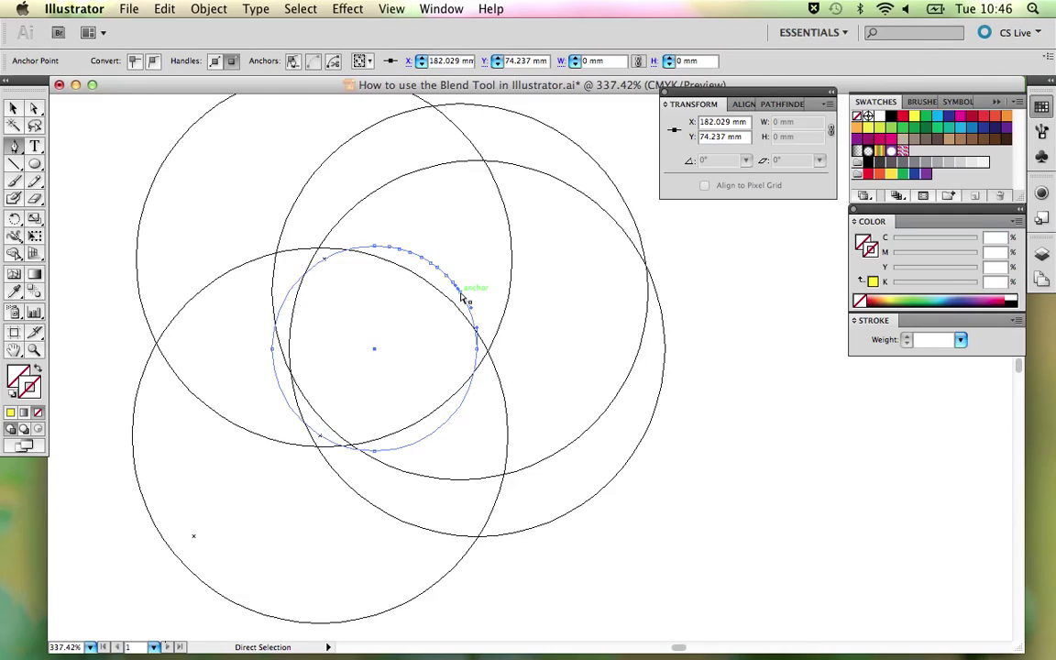
# Continue the anchor points toward the spine's rightmost point, undo the last change and check the O in preview.
pyautogui.press('super+y')
pyautogui.moveTo(466, 309); pyautogui.dragTo(483, 341)
pyautogui.press('super+z')
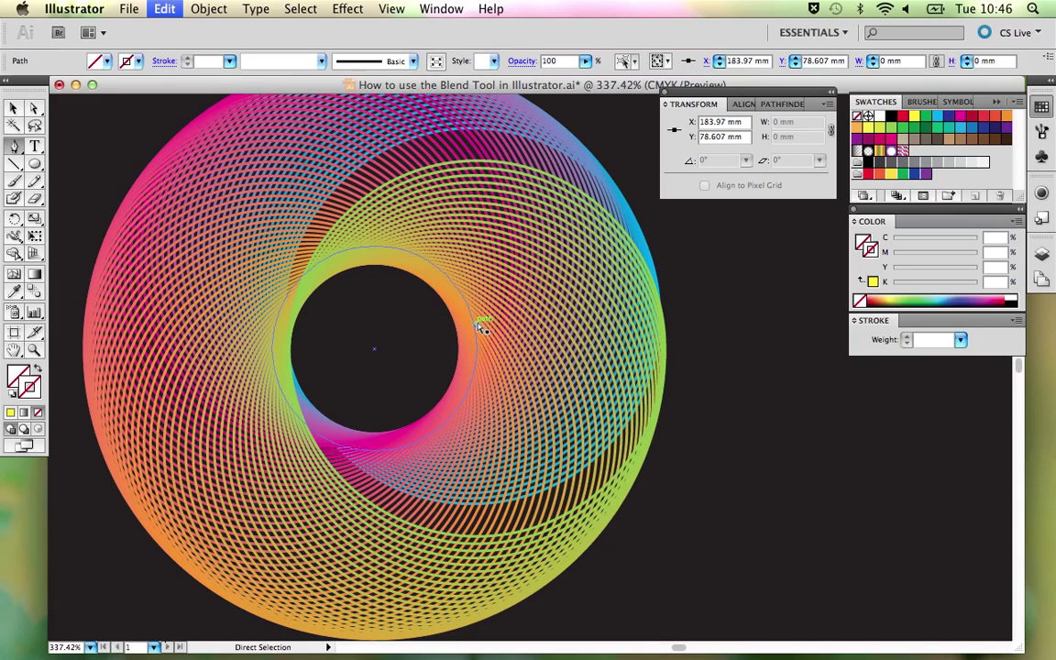
pyautogui.moveTo(474, 329); pyautogui.dragTo(477, 344)
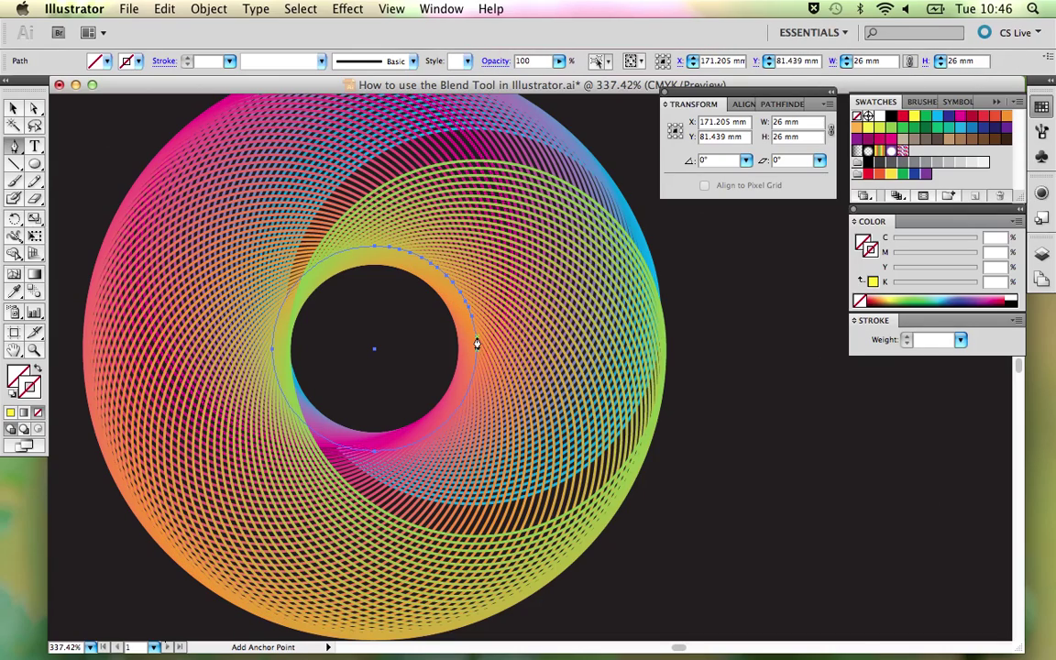
# In outline view, add another anchor point just above the spine's rightmost point, and return to the colour preview.
pyautogui.press('super+y')
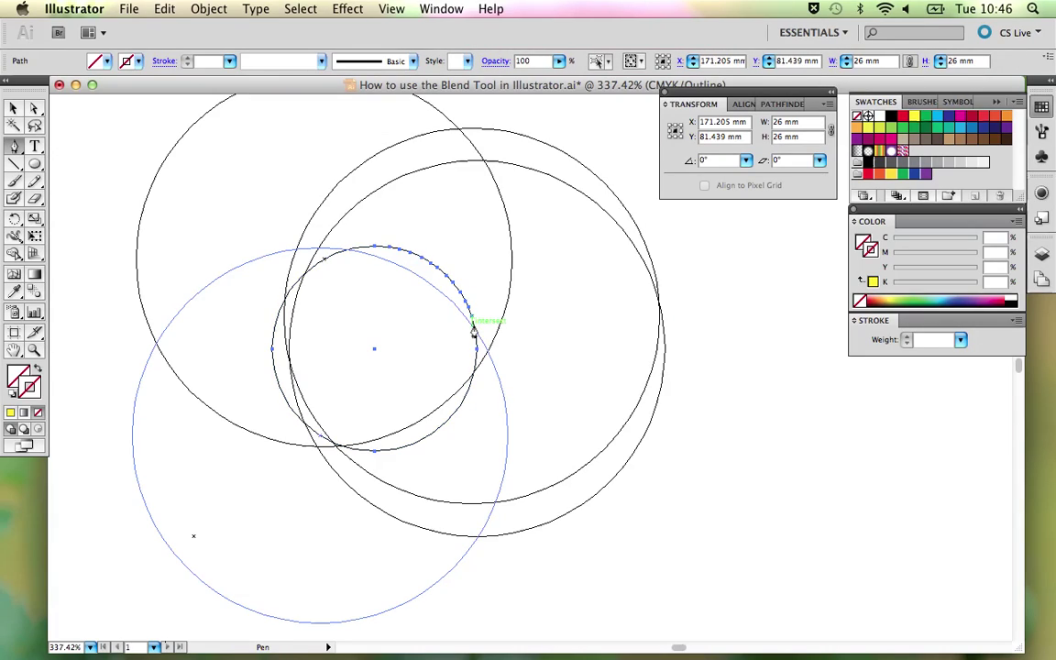
pyautogui.keyDown('super'); pyautogui.click(474, 343); pyautogui.keyUp('super')
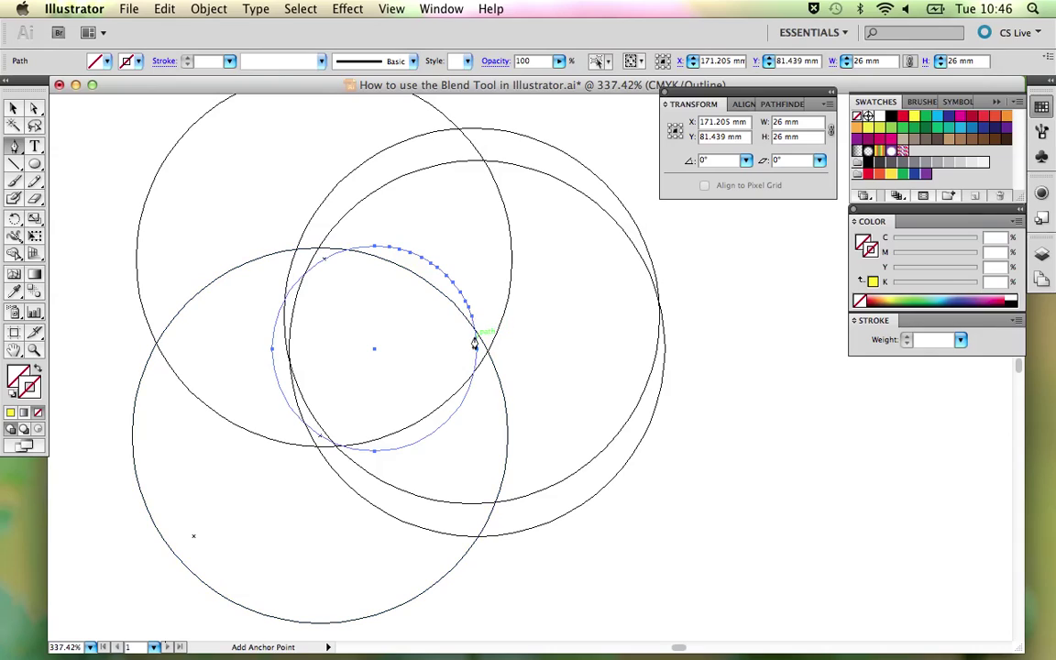
pyautogui.click(474, 343)
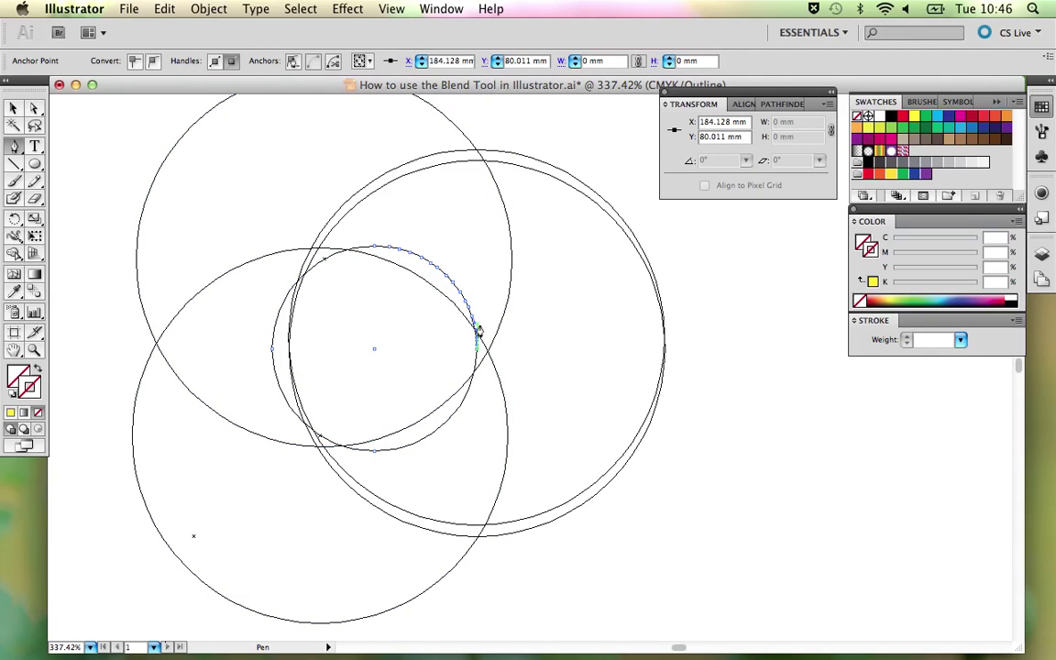
pyautogui.press('super+y')
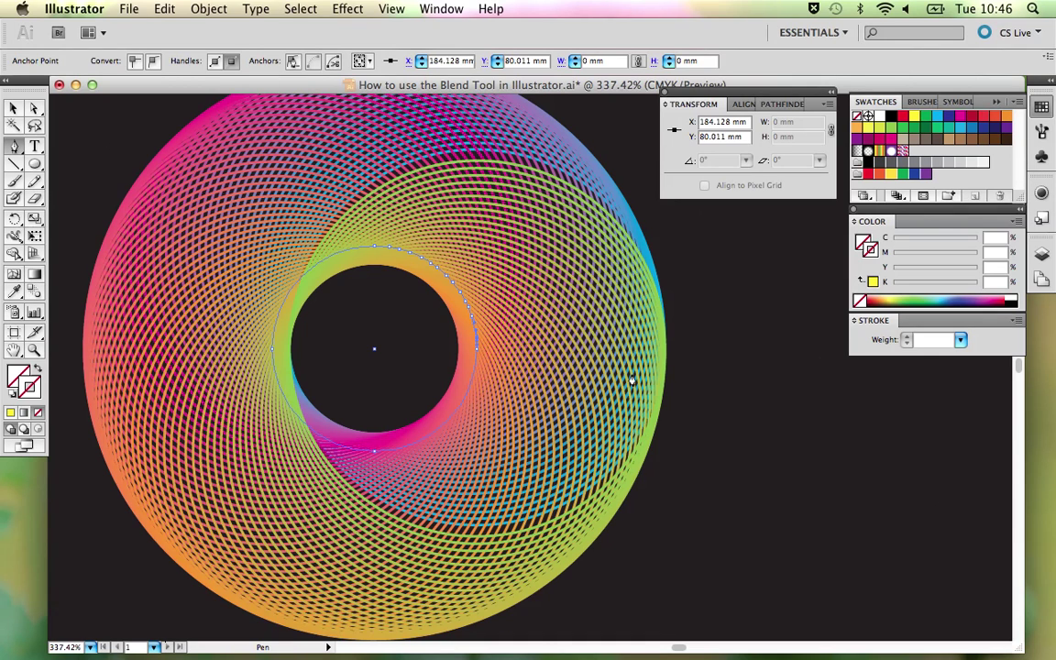
# Deselect the O's spine and move the new O lower on the dark artboard, closer to the W.
pyautogui.press('super+minus')
pyautogui.press('super+minus')
pyautogui.press('super+minus')
pyautogui.press('super+minus')
pyautogui.press('super+minus')
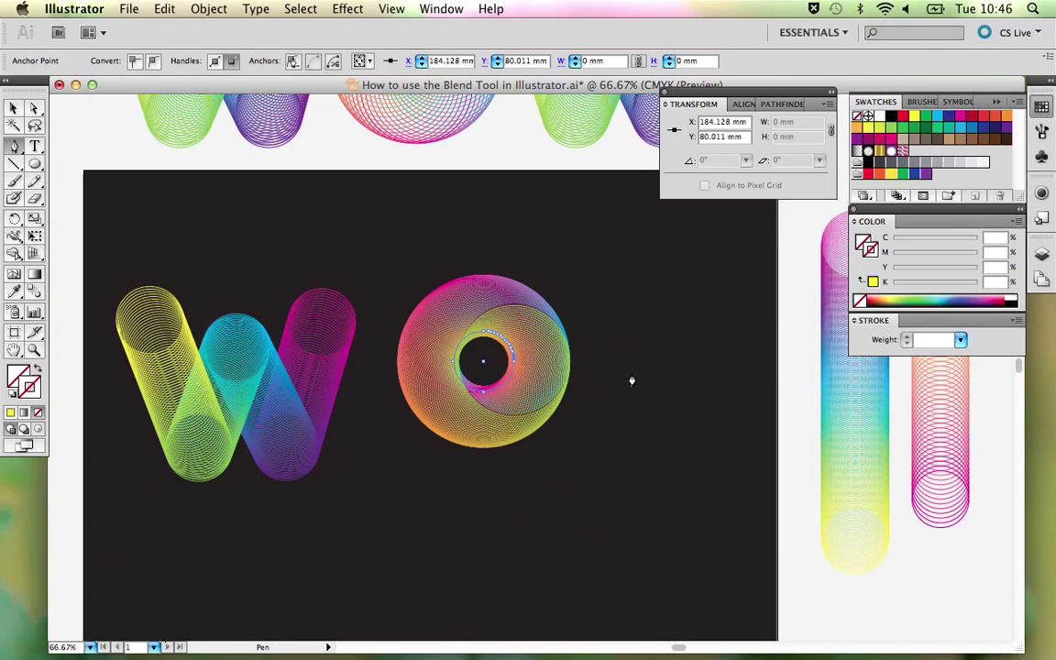
pyautogui.press('a')
pyautogui.click(631, 379)
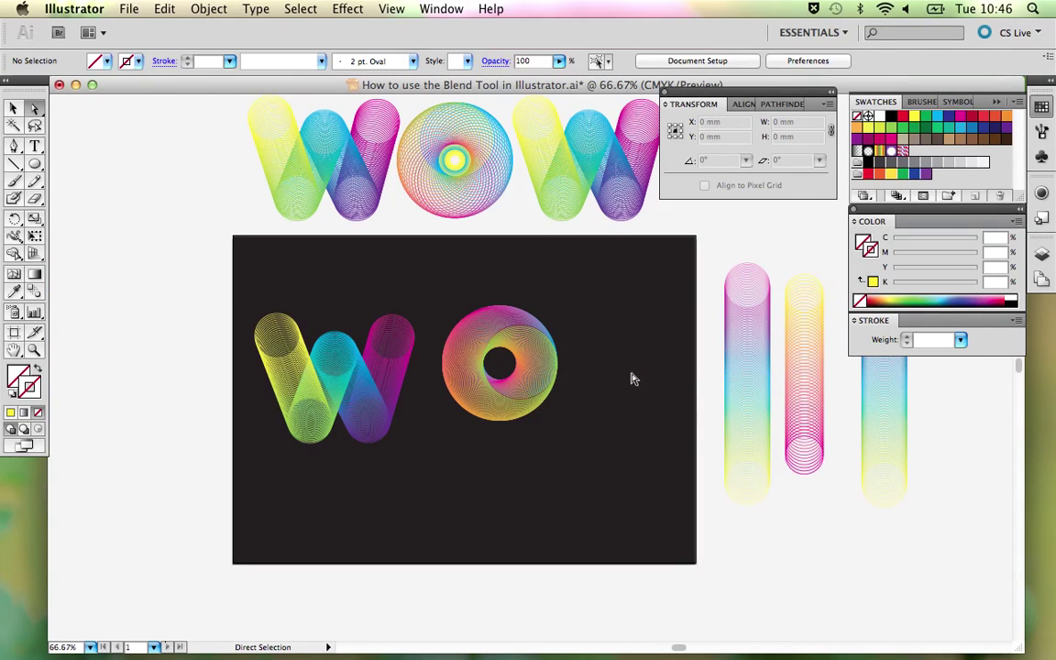
pyautogui.press('v')
pyautogui.moveTo(549, 377); pyautogui.dragTo(590, 457)
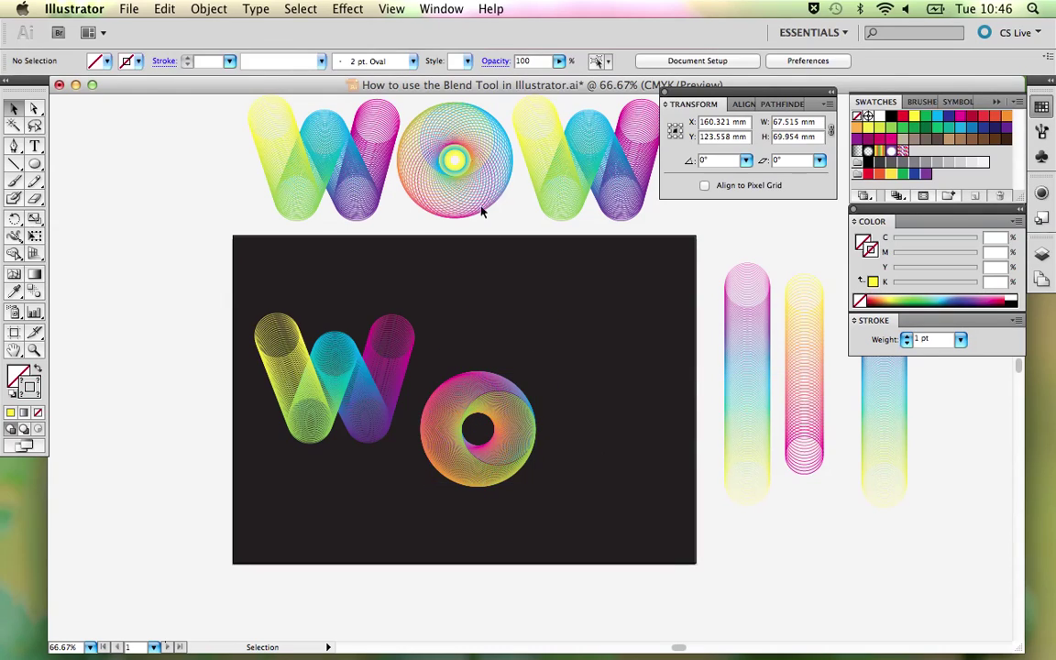
# Place a copy of the reference O's outer multicoloured ring on the dark artboard, up and to the right of the new O.
pyautogui.click(481, 151)
pyautogui.moveTo(488, 151); pyautogui.dragTo(603, 319)
pyautogui.click(662, 419)
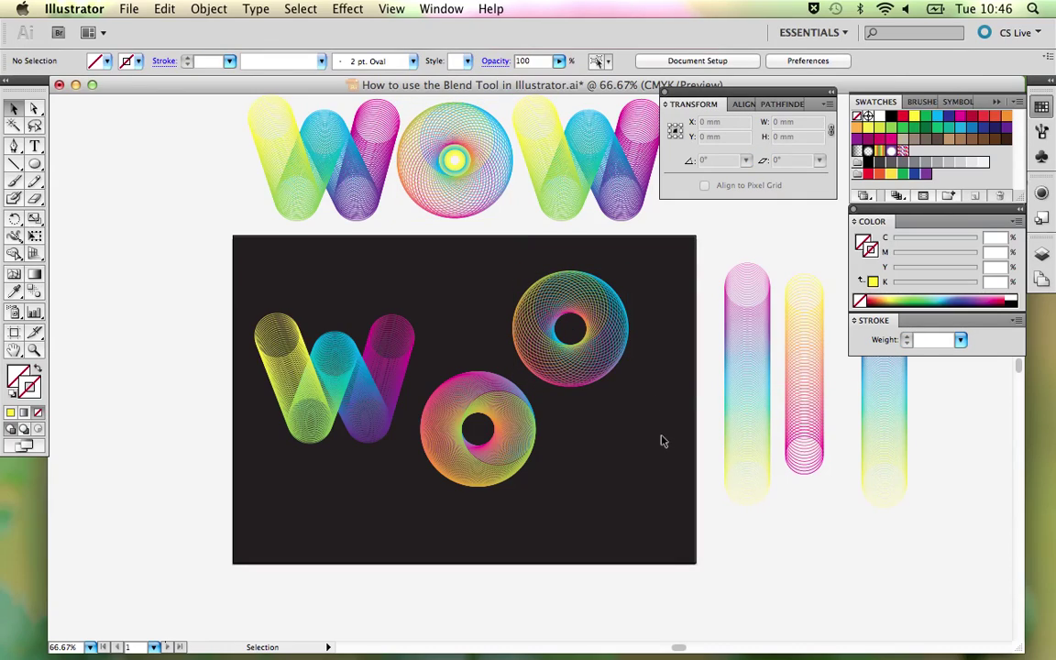
# Try 20 specified steps in the new O's blend options, and apply 18 instead.
pyautogui.click(536, 438)
pyautogui.click(577, 453)
pyautogui.press('a')
pyautogui.press('v')
pyautogui.click(507, 420)
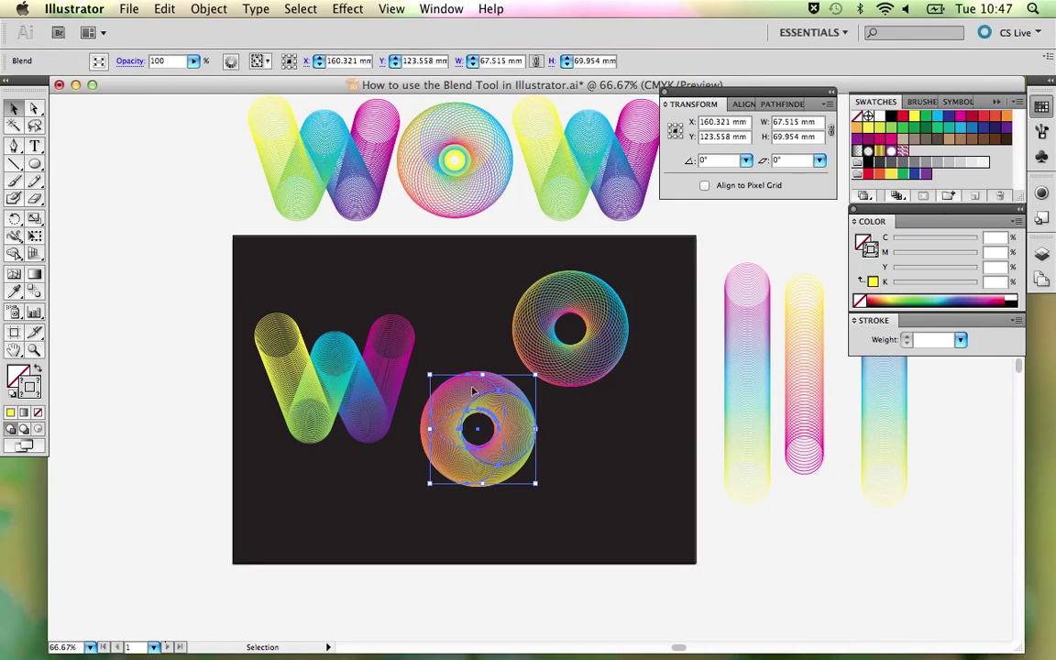
pyautogui.doubleClick(33, 293)
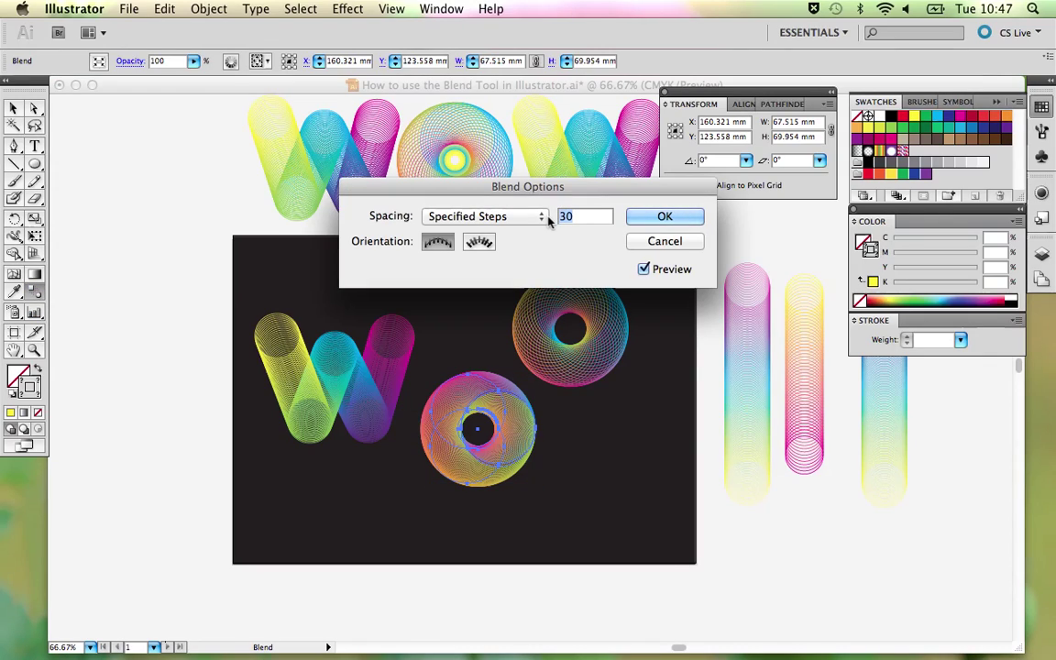
pyautogui.write('20')
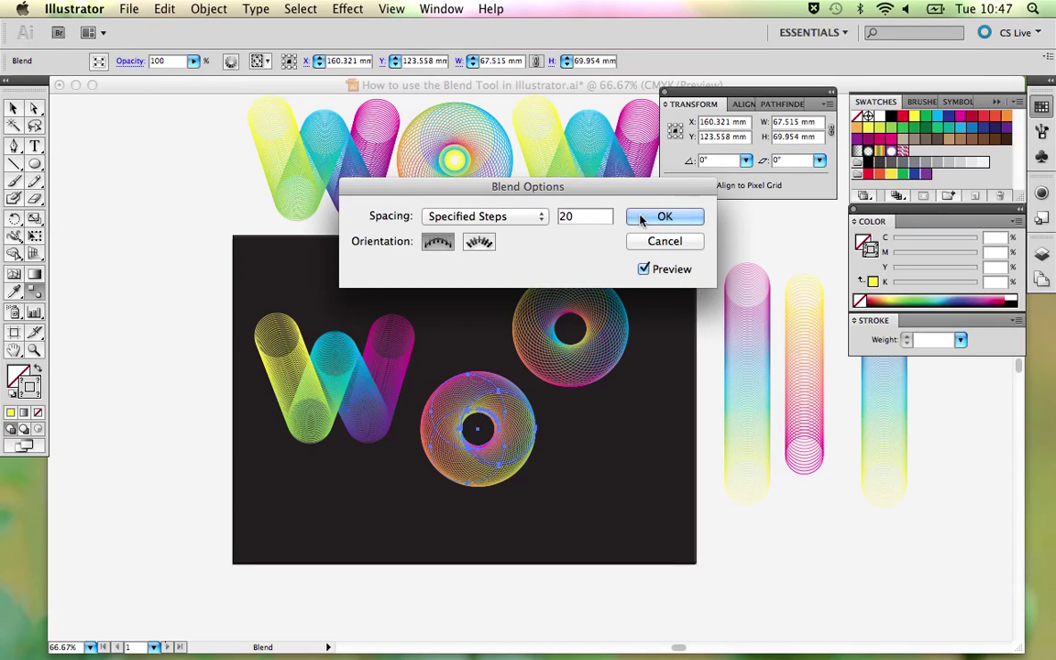
pyautogui.doubleClick(566, 217)
pyautogui.write('18')
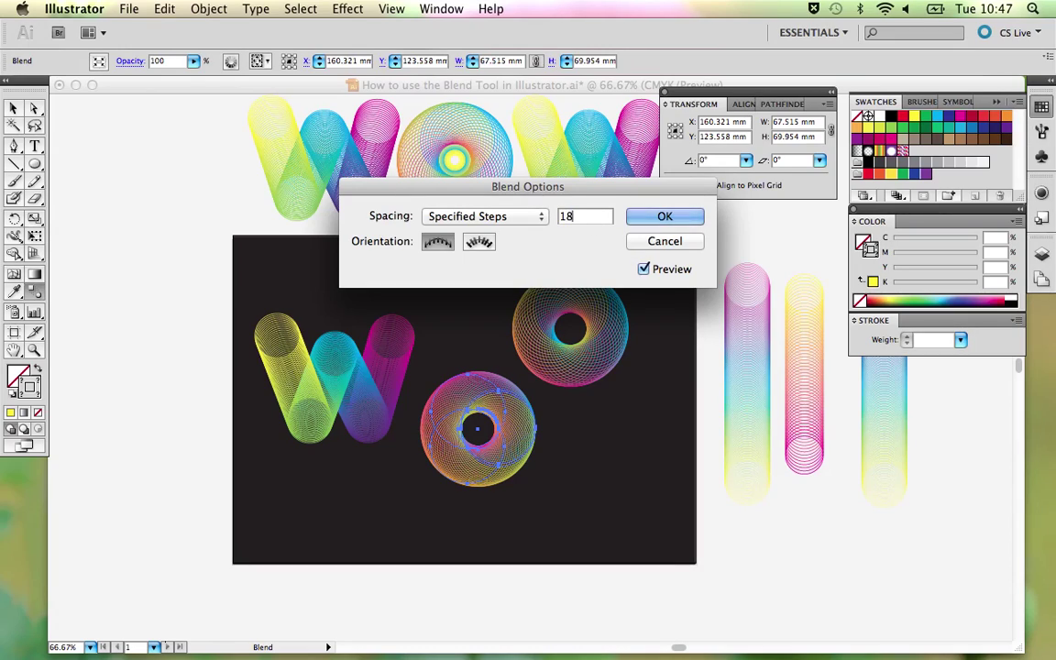
pyautogui.click(647, 221)
# Apply a 1 pt stroke weight to the new O's blend and deselect it.
pyautogui.click(960, 340)
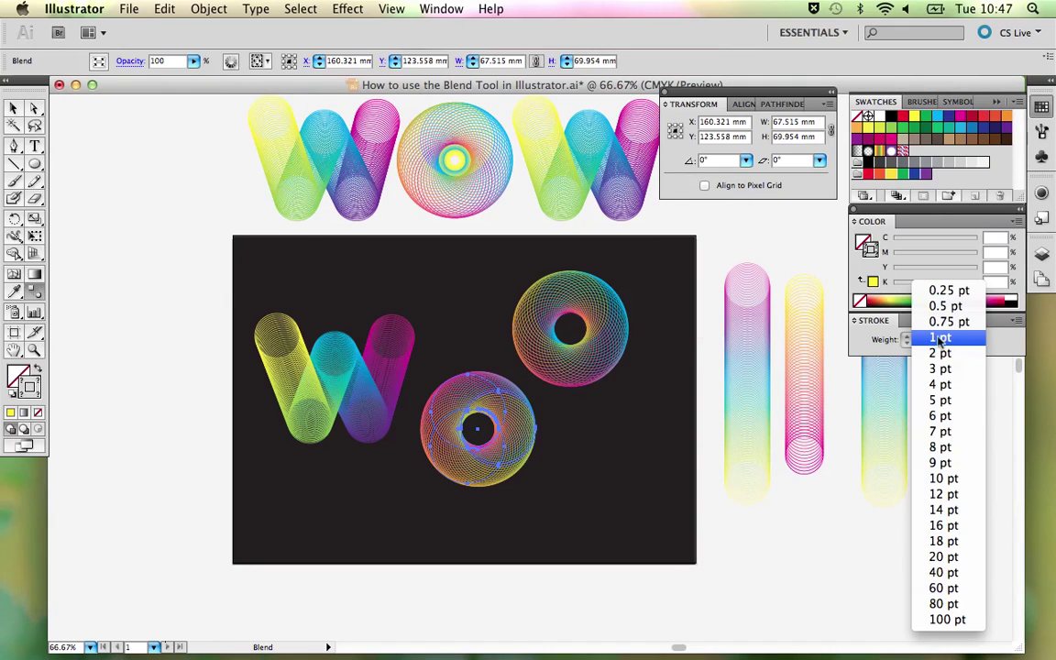
pyautogui.click(945, 339)
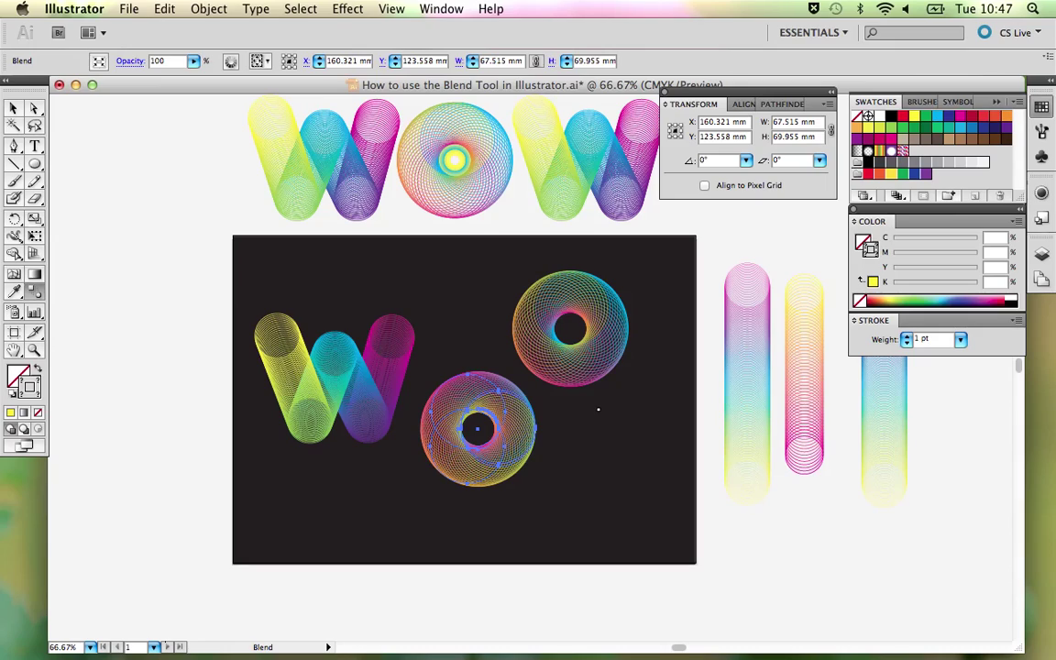
pyautogui.press('v')
pyautogui.click(600, 418)
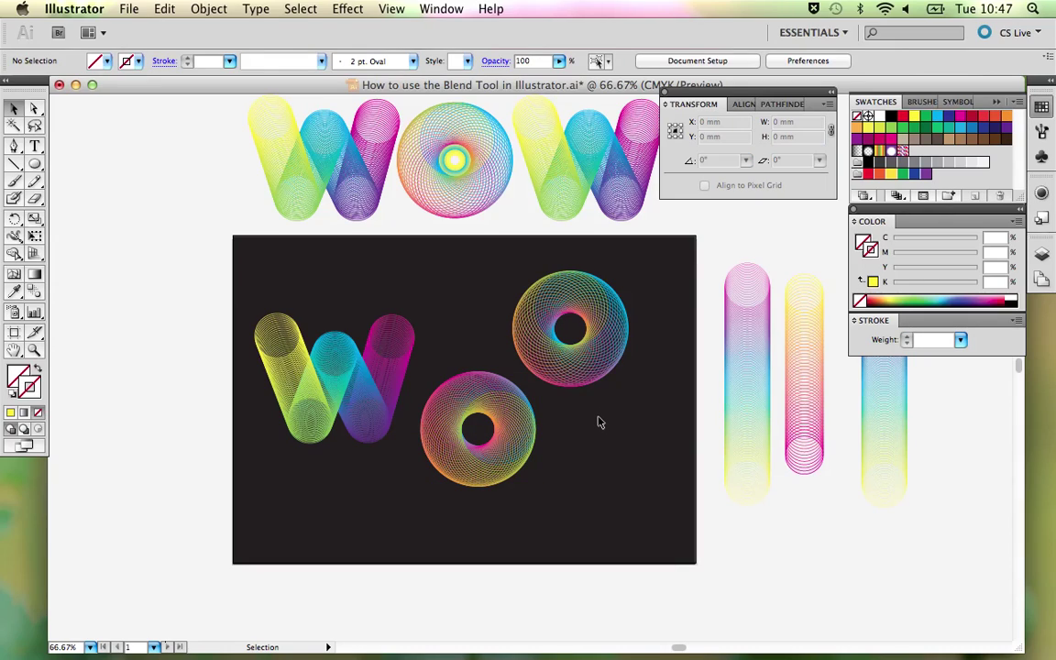
# Set the new O's blend spacing to 15 specified steps and deselect it.
pyautogui.click(447, 384)
pyautogui.doubleClick(34, 290)
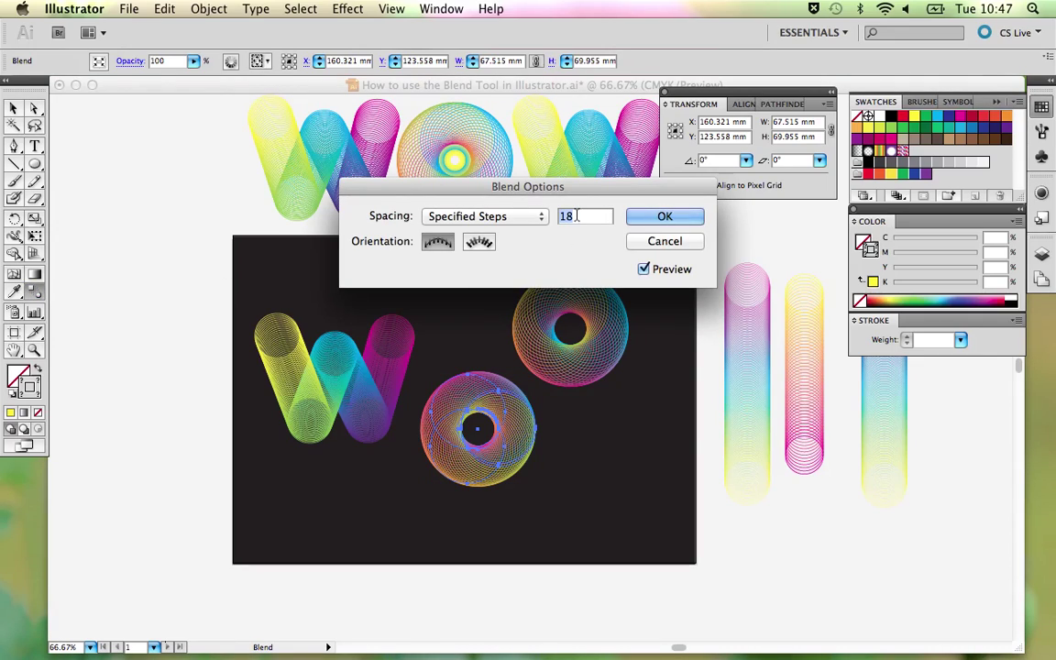
pyautogui.write('15')
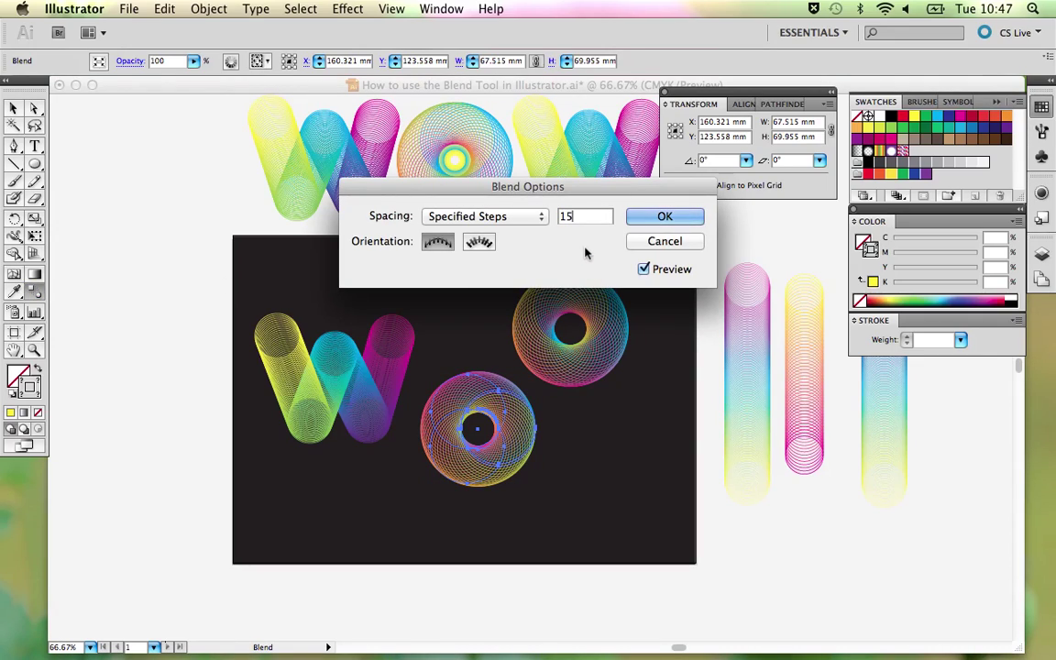
pyautogui.click(665, 217)
pyautogui.press('v')
pyautogui.click(638, 308)
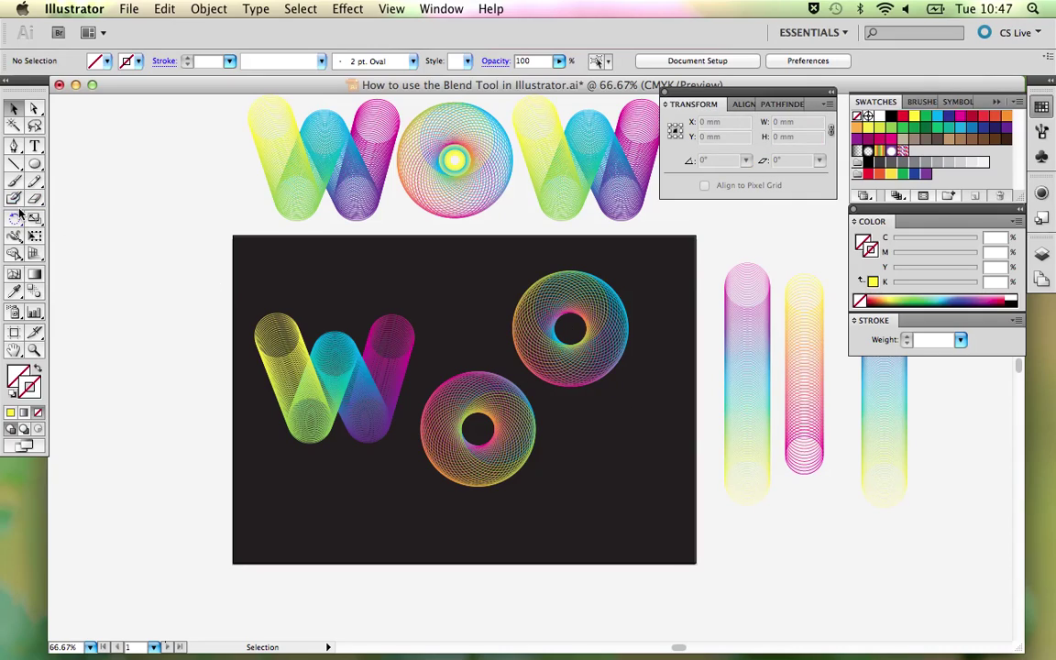
# Directly select the new O's magenta upper-left circle, try a CMYK Cyan stroke, and settle on lime green (C 50, Y 100).
pyautogui.click(34, 110)
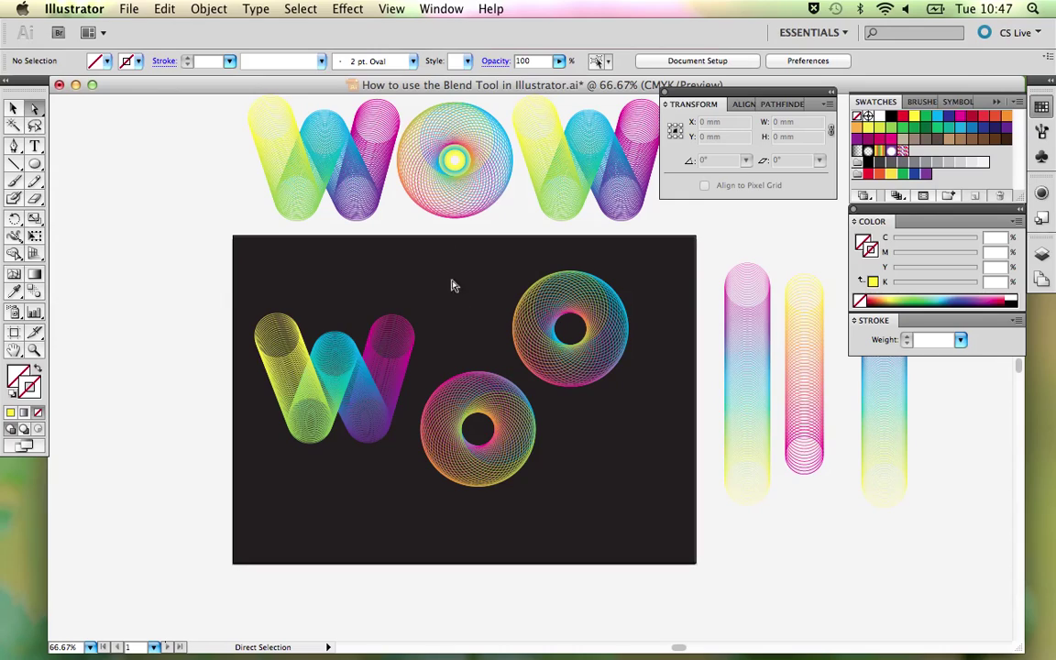
pyautogui.click(391, 8)
pyautogui.click(627, 448)
pyautogui.click(478, 381)
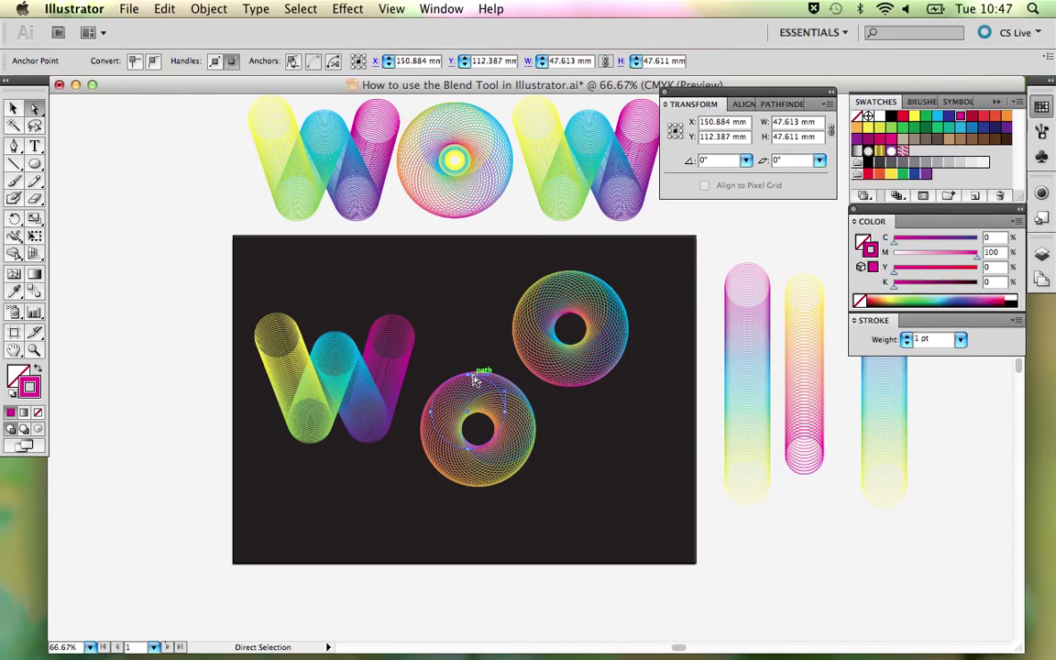
pyautogui.click(938, 120)
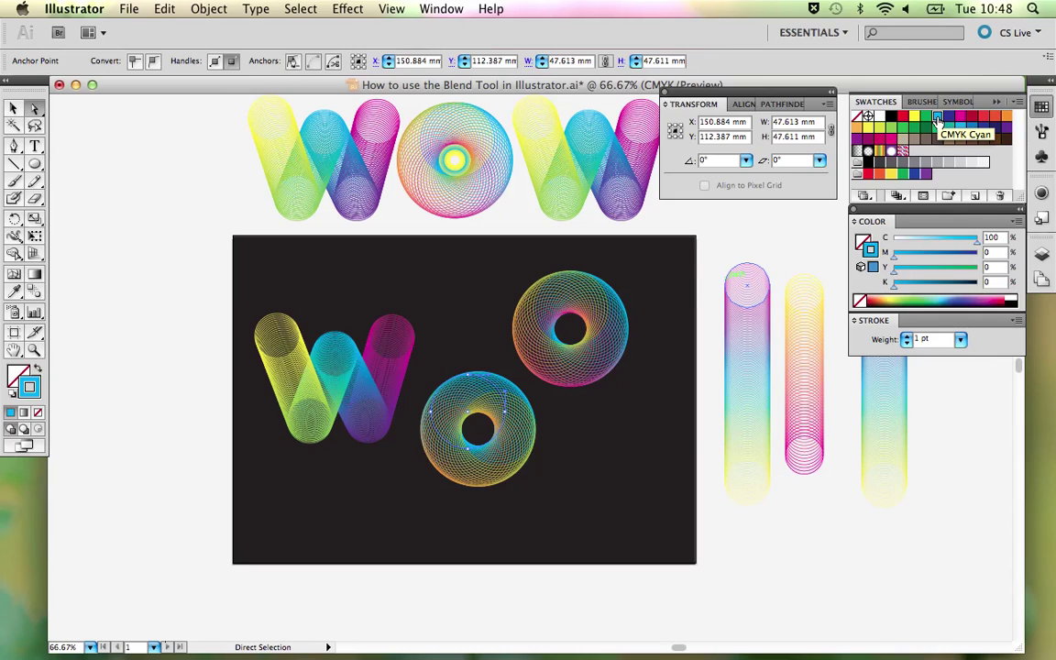
pyautogui.click(891, 128)
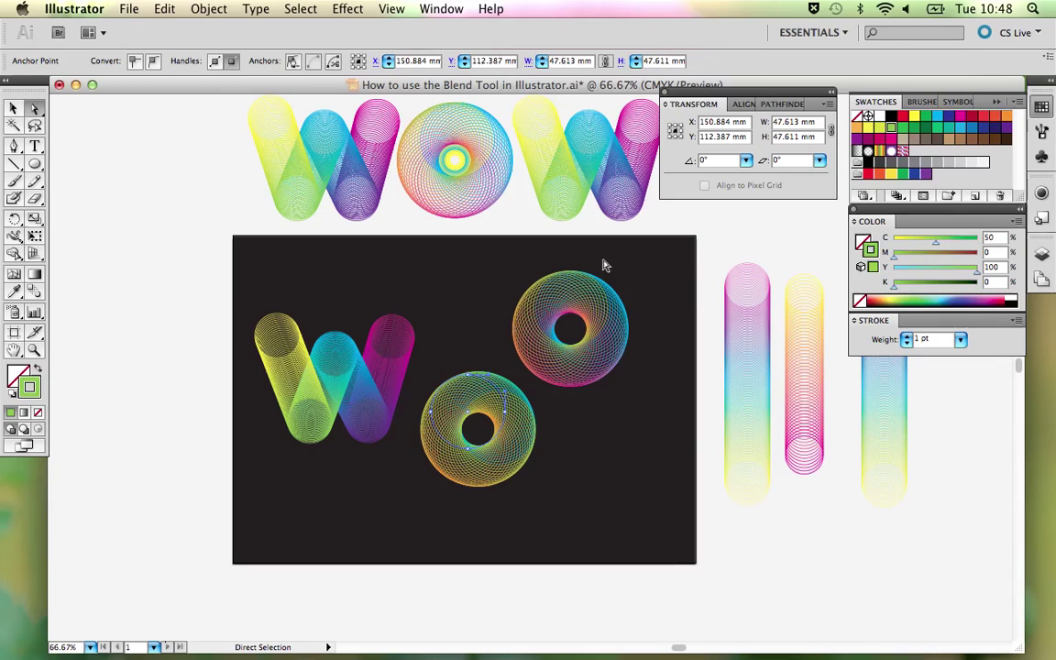
# Recolour the new O's right-hand circle stroke CMYK Cyan and its orange lower-left circle stroke magenta (M 100).
pyautogui.click(515, 396)
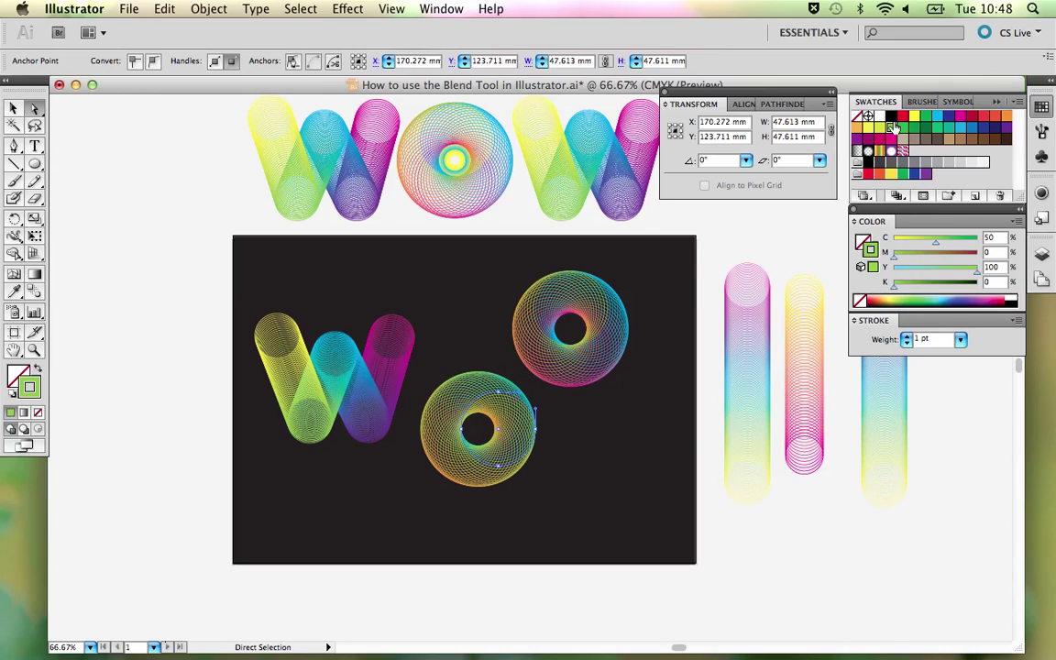
pyautogui.click(937, 117)
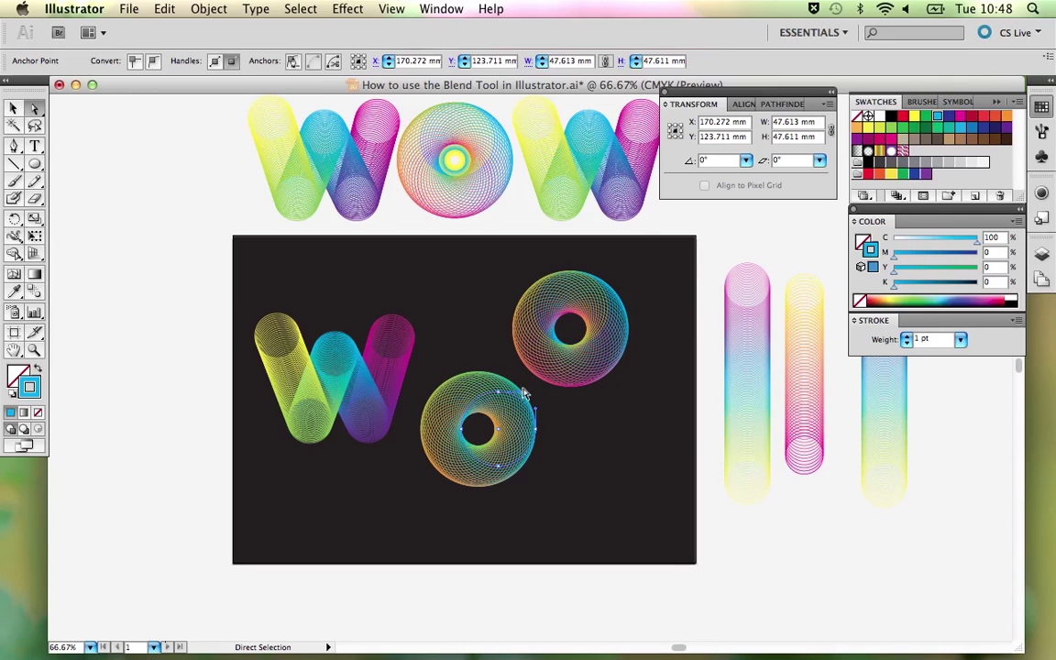
pyautogui.click(460, 487)
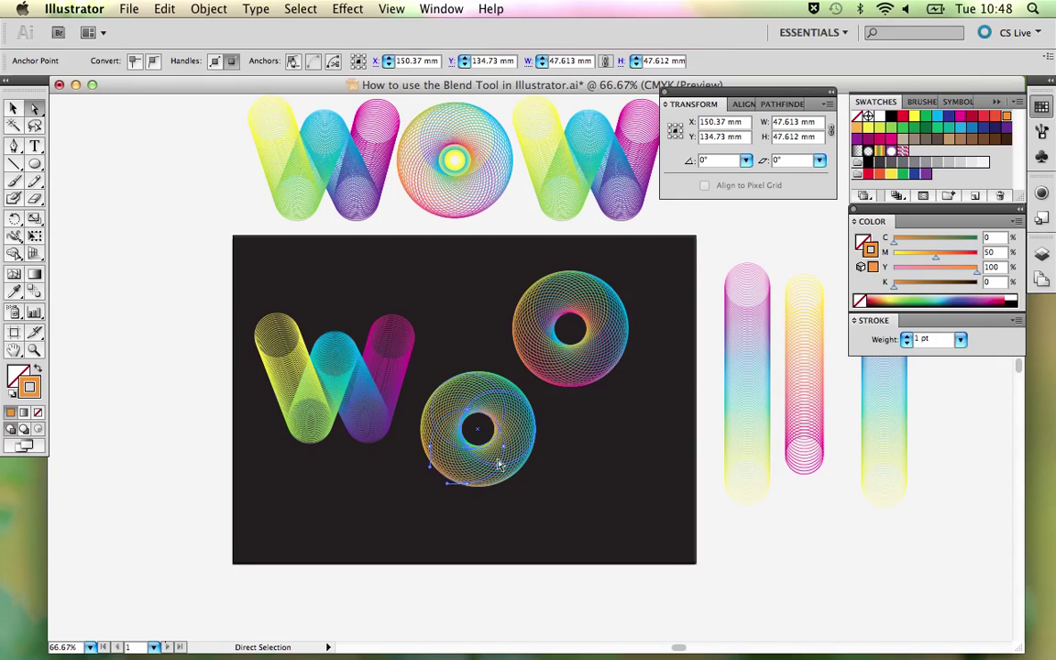
pyautogui.click(961, 122)
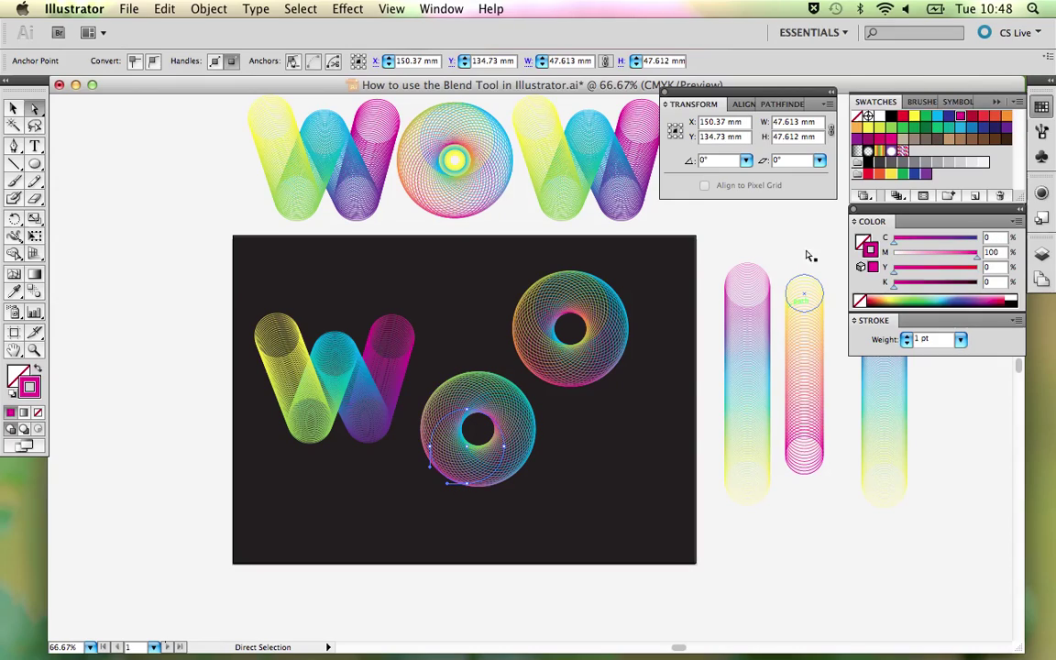
pyautogui.click(590, 479)
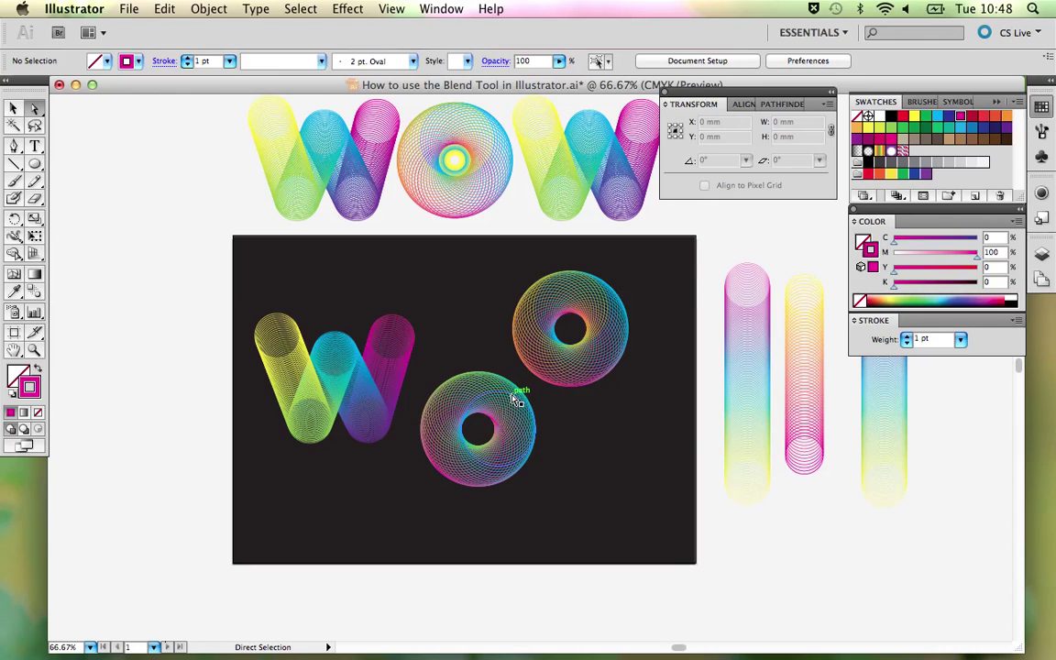
# Locate the overlapping right-hand circles of the new O in outline view and try a yellow stroke (Y 100) on one.
pyautogui.moveTo(515, 402); pyautogui.dragTo(515, 403)
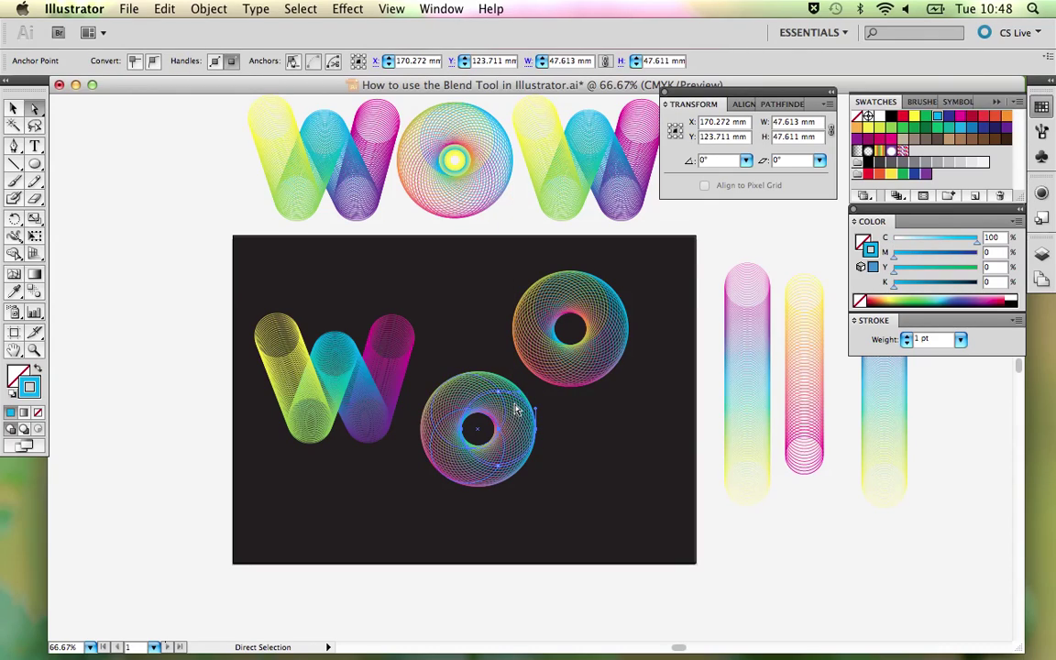
pyautogui.press('super+y')
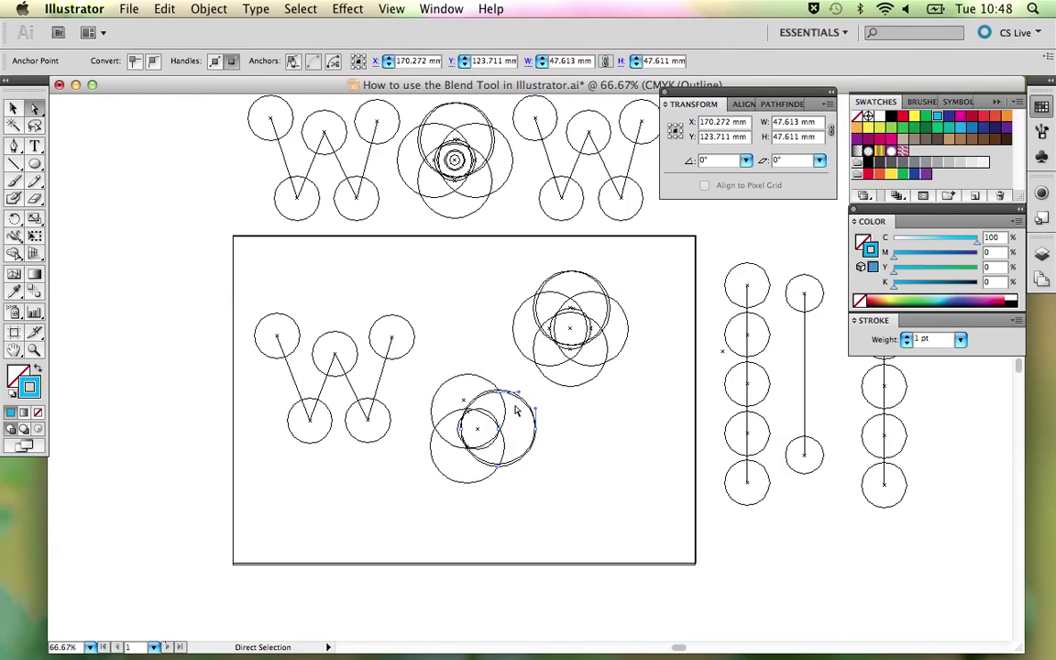
pyautogui.moveTo(492, 396); pyautogui.dragTo(490, 402)
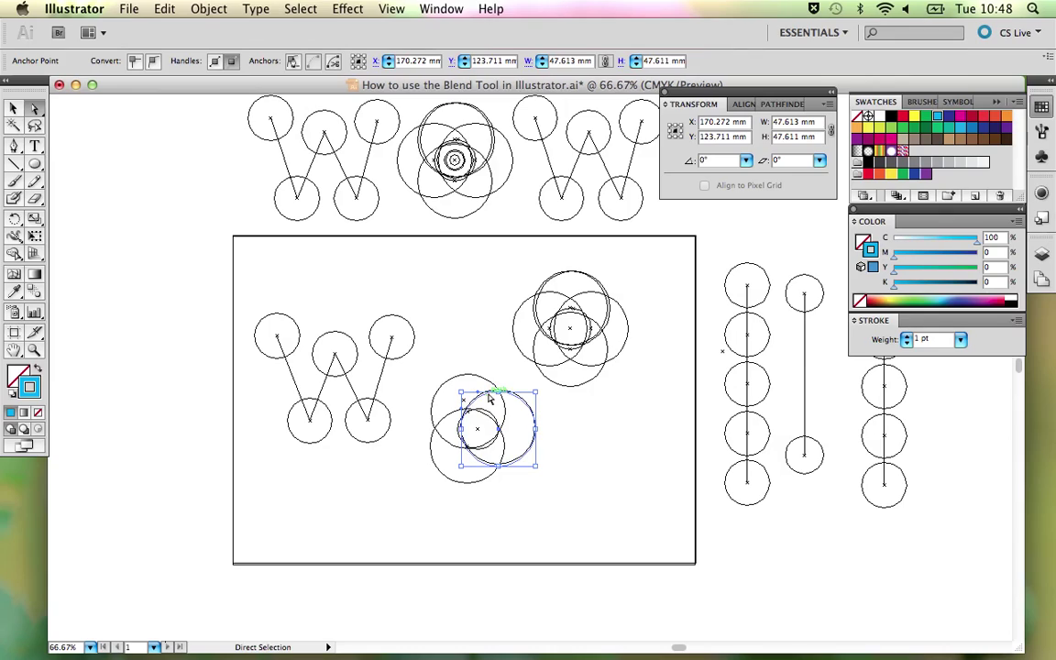
pyautogui.press('super+y')
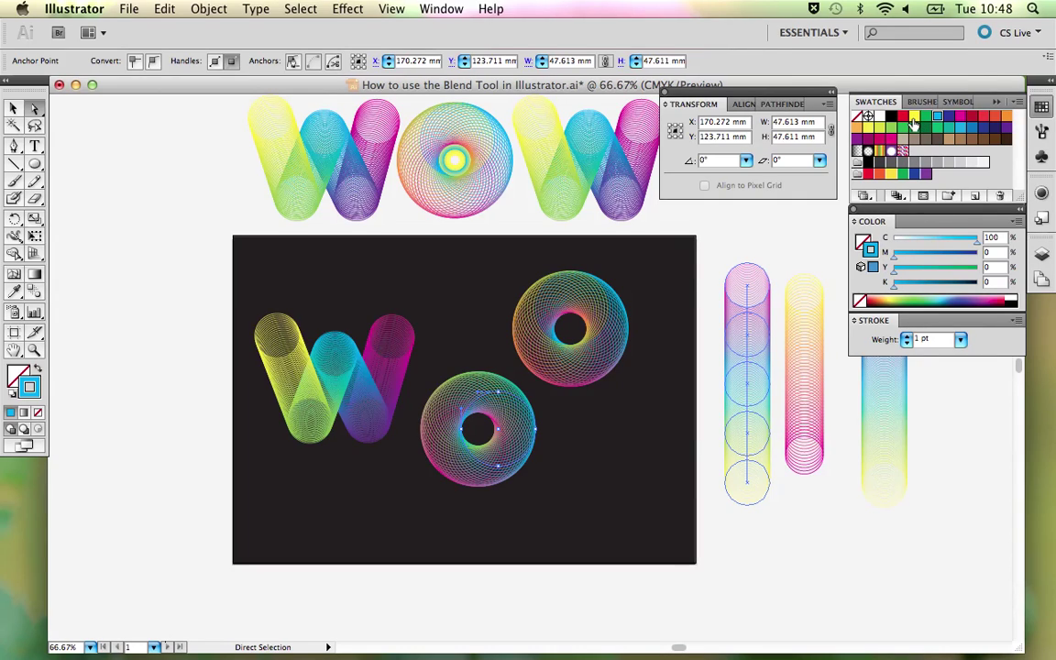
pyautogui.click(915, 119)
pyautogui.click(574, 461)
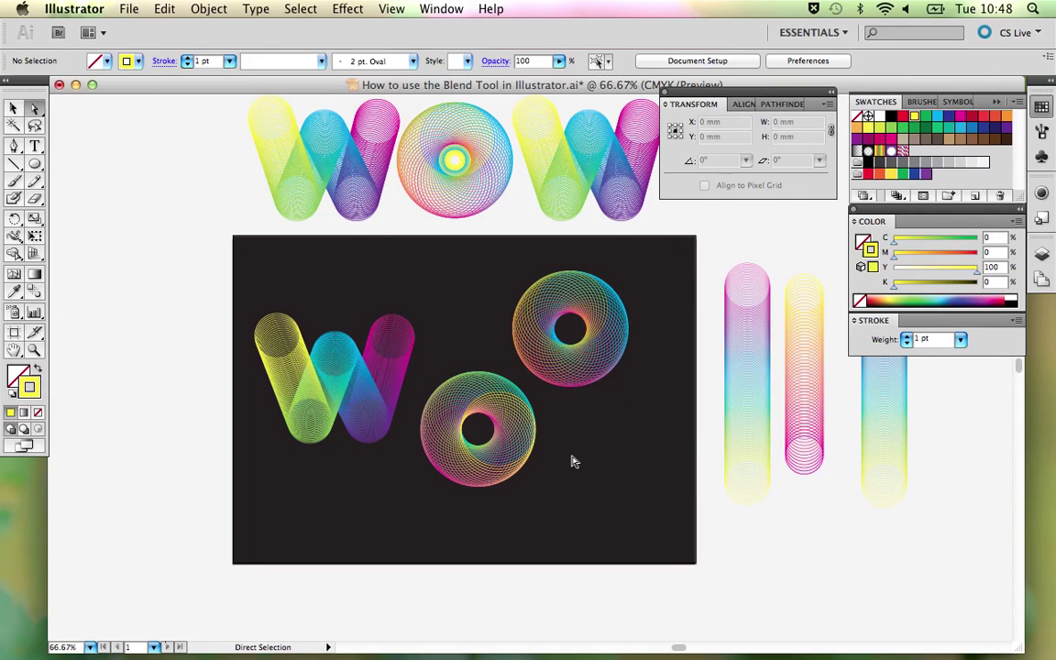
# Try the yellow stroke on the slightly higher of the overlapping right-hand circles, undo it and deselect.
pyautogui.moveTo(496, 395); pyautogui.dragTo(500, 393)
pyautogui.click(917, 120)
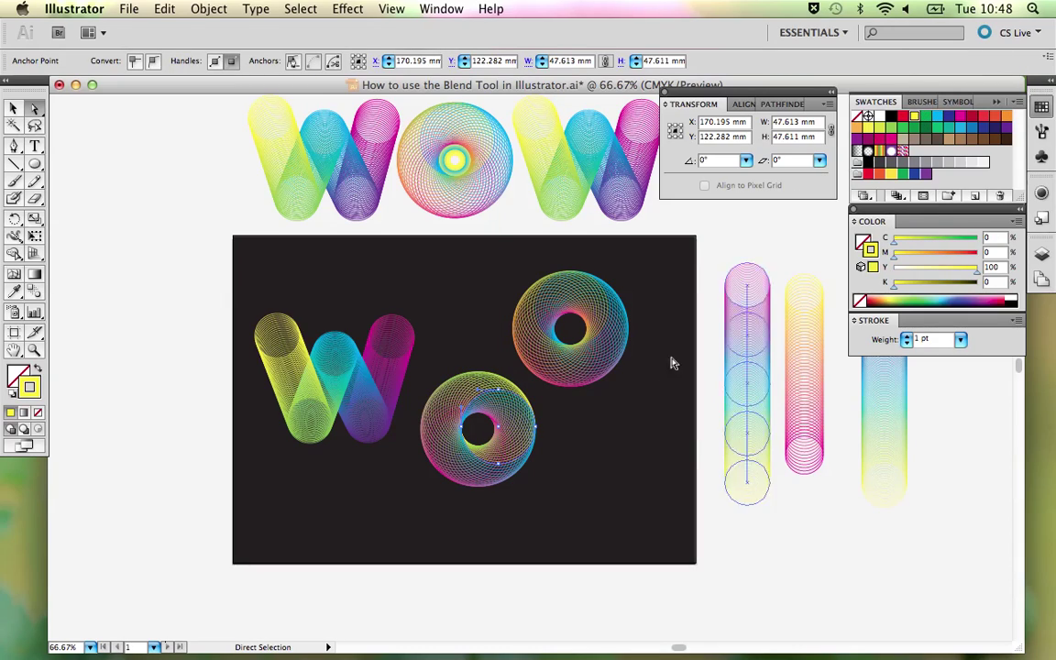
pyautogui.click(637, 444)
pyautogui.press('super+z')
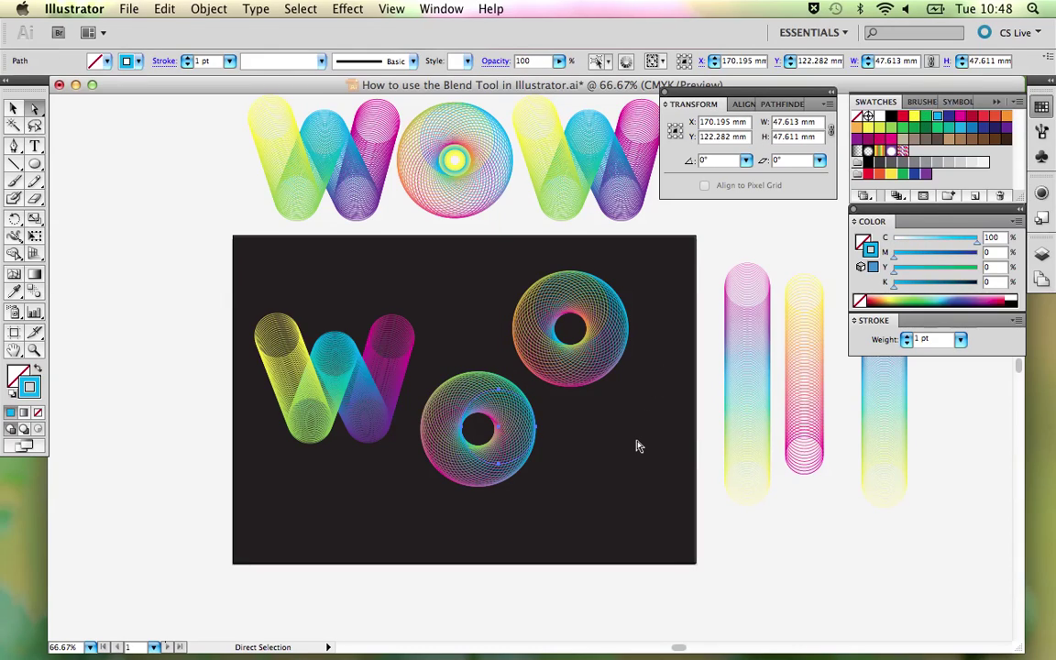
pyautogui.click(591, 471)
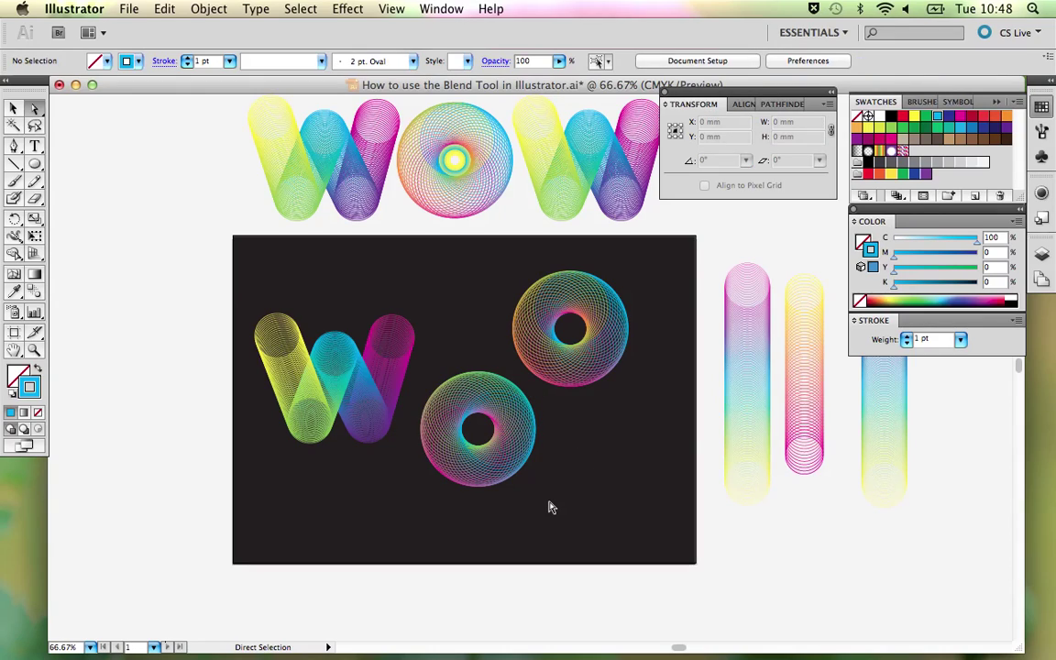
# Try the yellow stroke again on the slightly lower right-hand circle, and undo the recolouring.
pyautogui.click(515, 400)
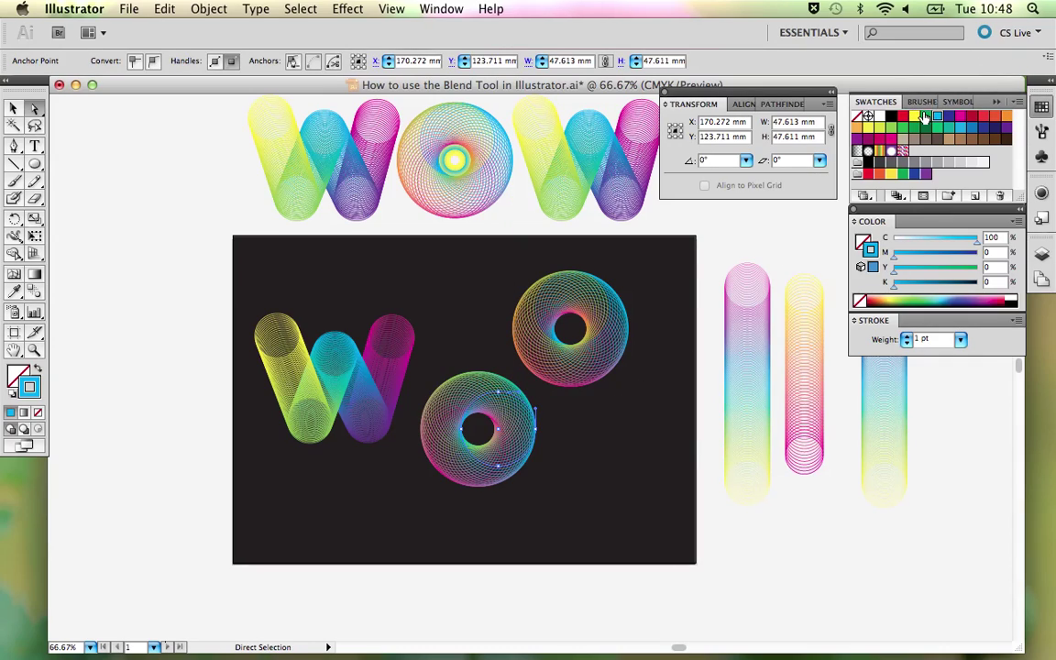
pyautogui.click(915, 118)
pyautogui.click(595, 431)
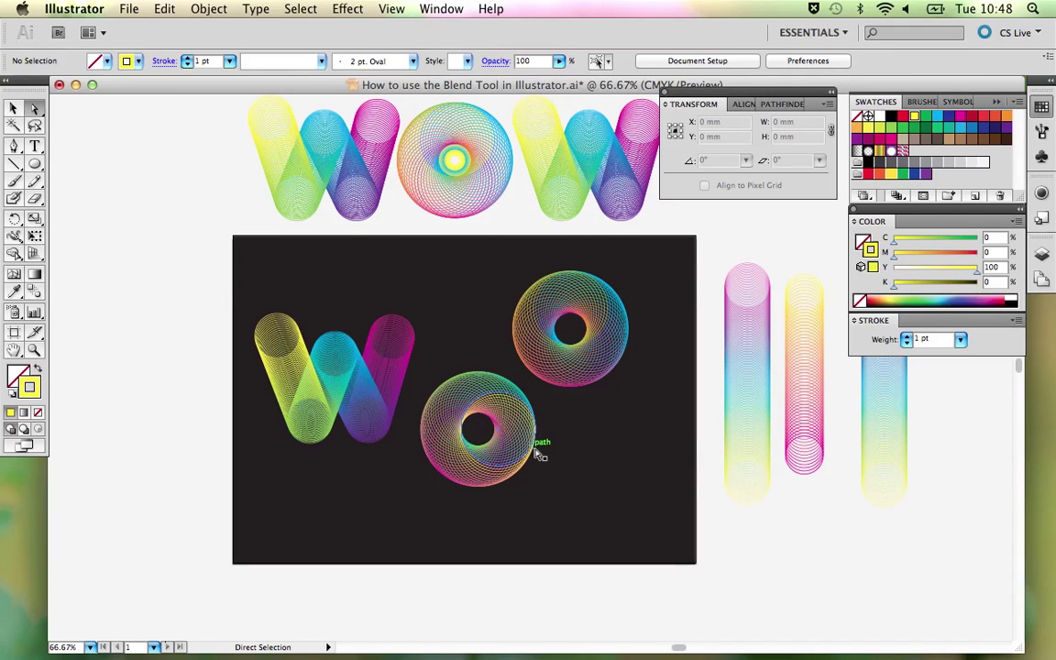
pyautogui.press('super+z')
pyautogui.press('super+z')
pyautogui.click(630, 422)
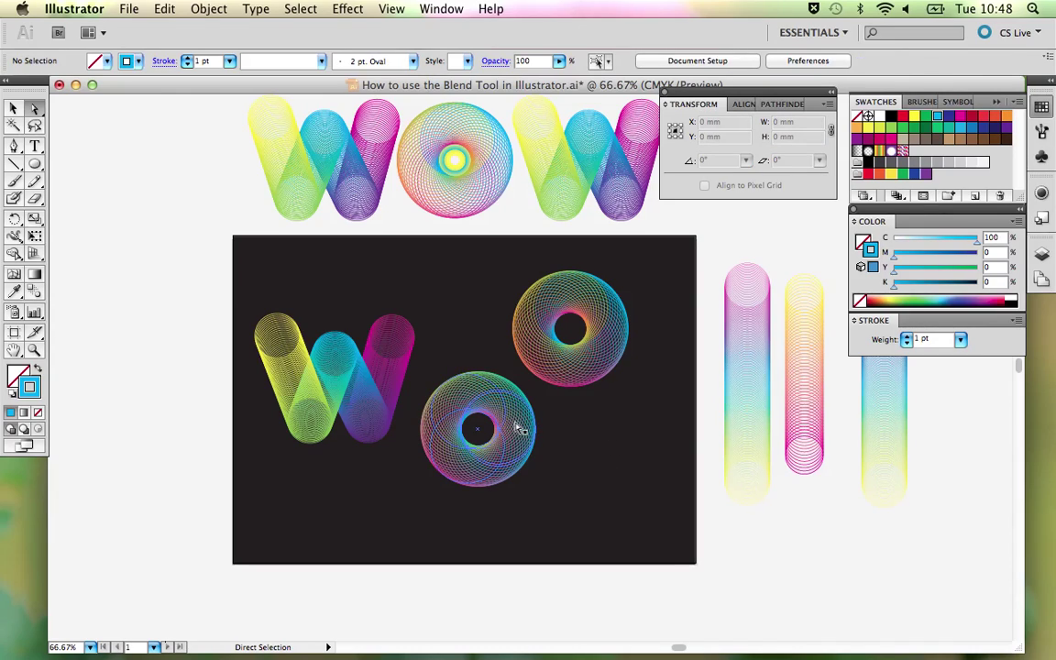
# Move the recoloured O up beside the W, level with its letterform, and deselect it.
pyautogui.press('v')
pyautogui.moveTo(519, 449); pyautogui.dragTo(519, 399)
pyautogui.click(608, 404)
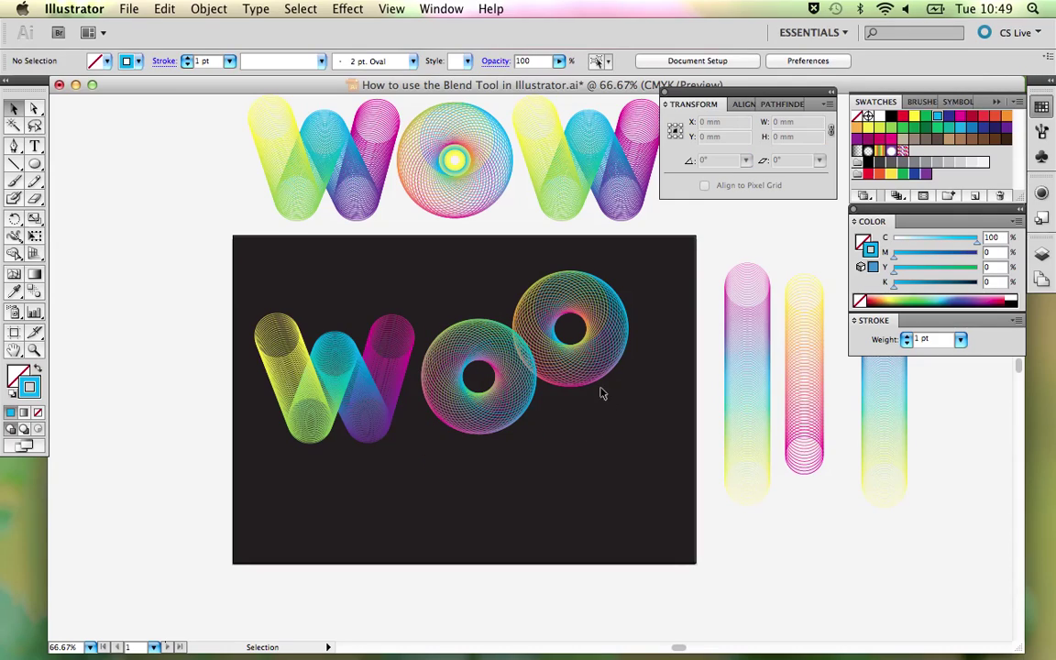
# Move the spare O clear of the one beside the W, and set the latter's blend to 13 specified steps.
pyautogui.moveTo(577, 363); pyautogui.dragTo(630, 353)
pyautogui.click(635, 443)
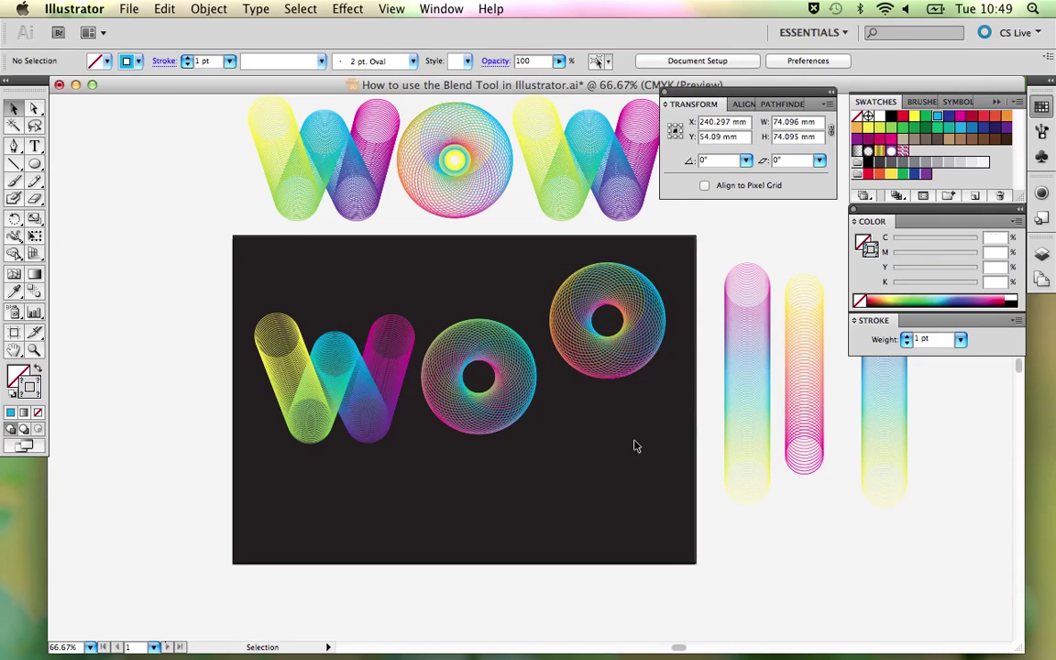
pyautogui.click(476, 413)
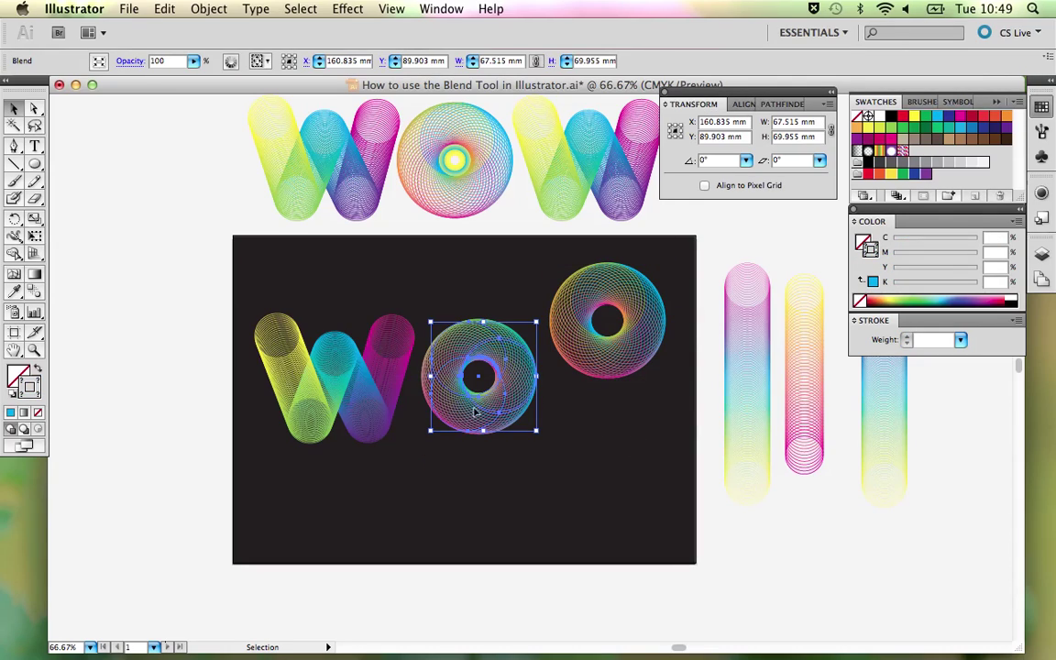
pyautogui.doubleClick(34, 293)
pyautogui.click(576, 215)
pyautogui.press('BackSpace')
pyautogui.write('3')
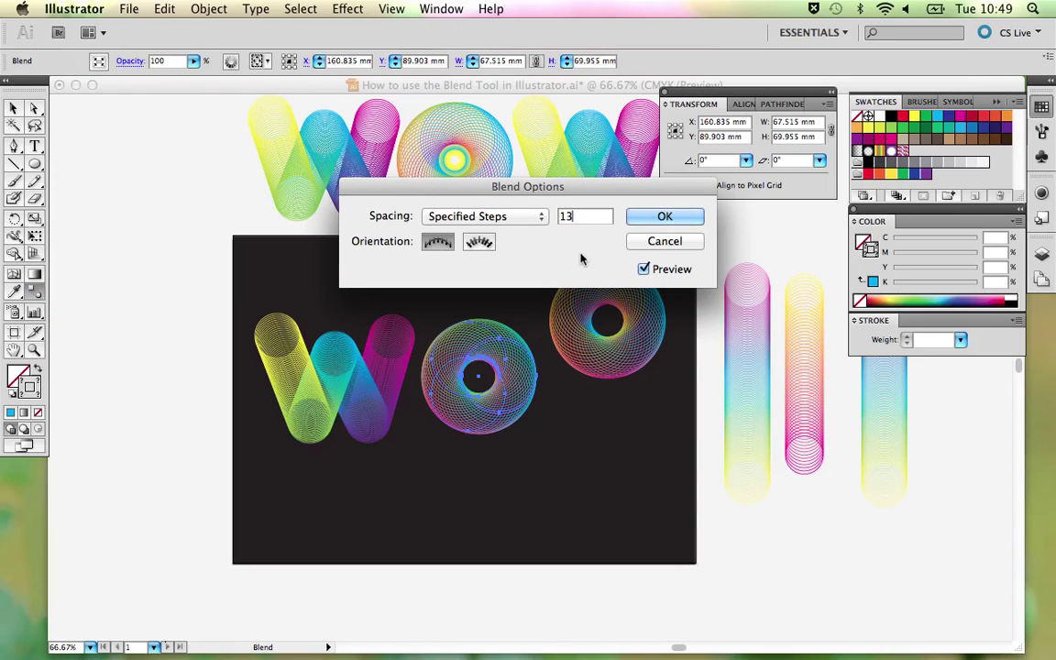
pyautogui.click(665, 217)
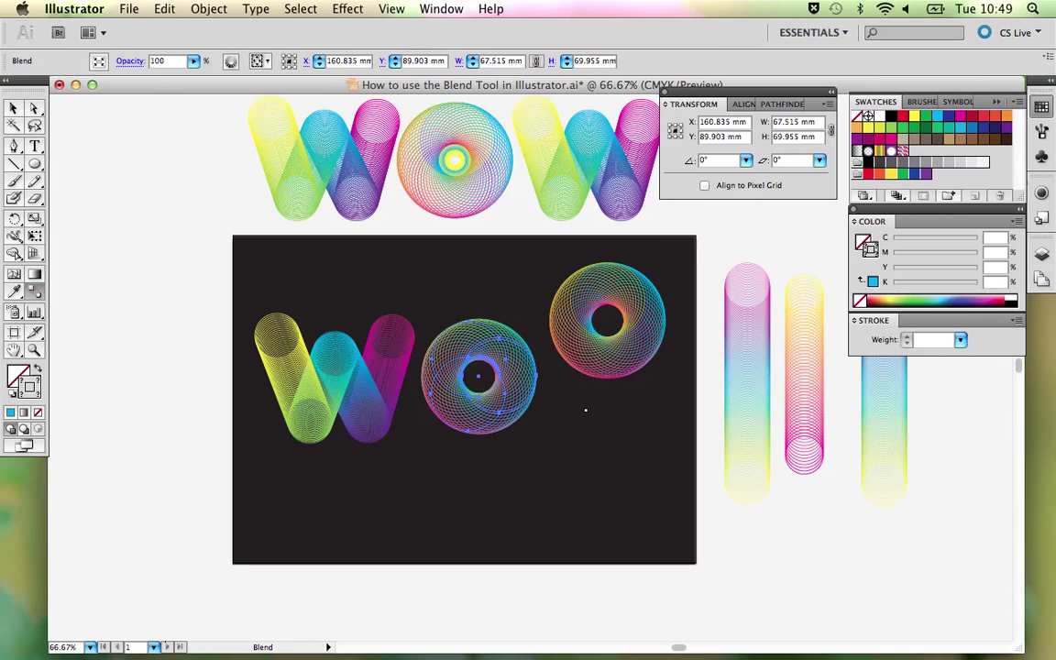
pyautogui.press('v')
pyautogui.click(585, 413)
# Set the blend of the W on the dark artboard to 40 specified steps and deselect it.
pyautogui.moveTo(595, 427); pyautogui.dragTo(544, 462)
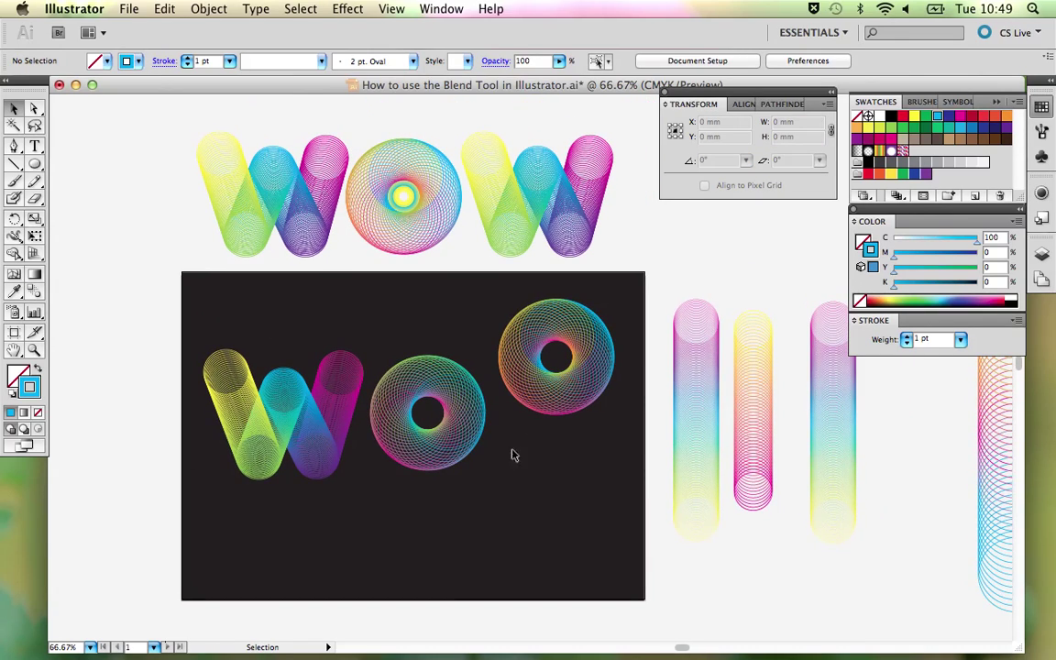
pyautogui.click(328, 403)
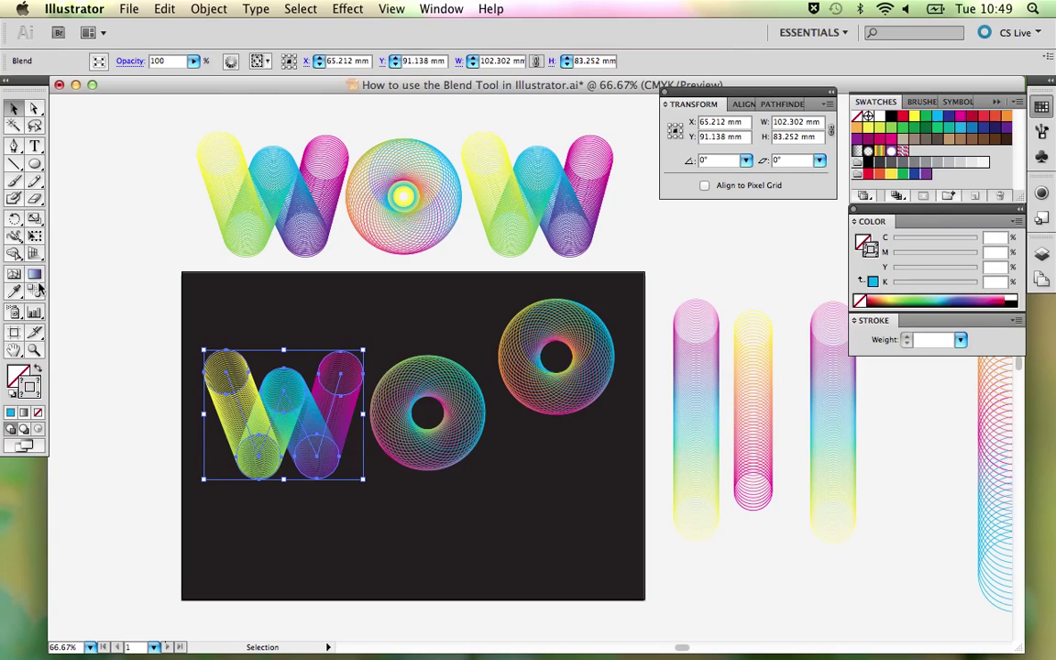
pyautogui.doubleClick(35, 291)
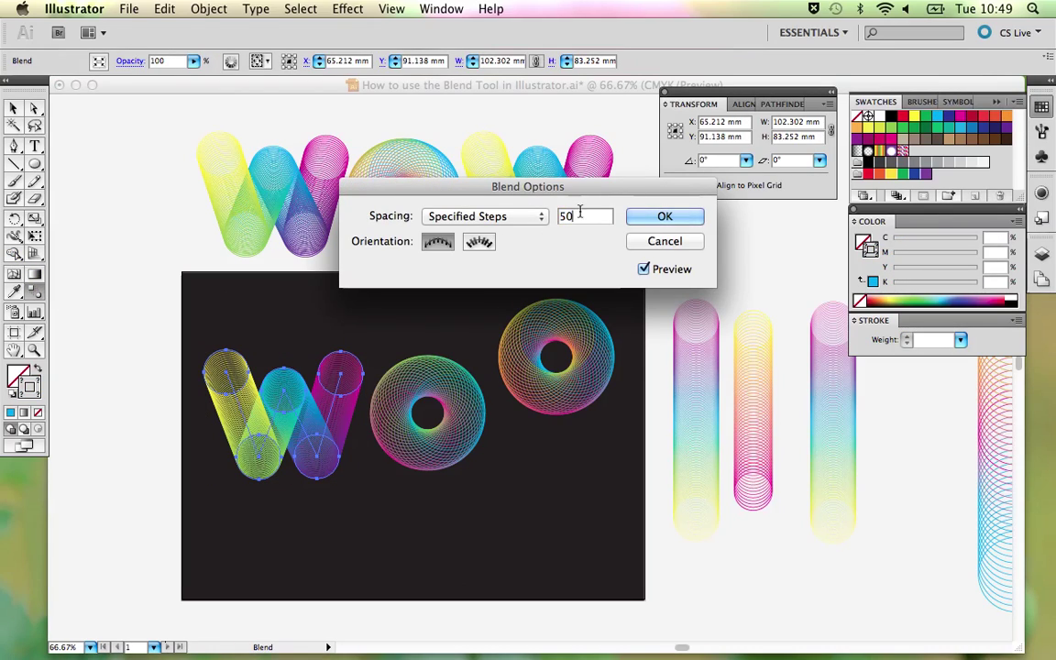
pyautogui.write('40')
pyautogui.press('Return')
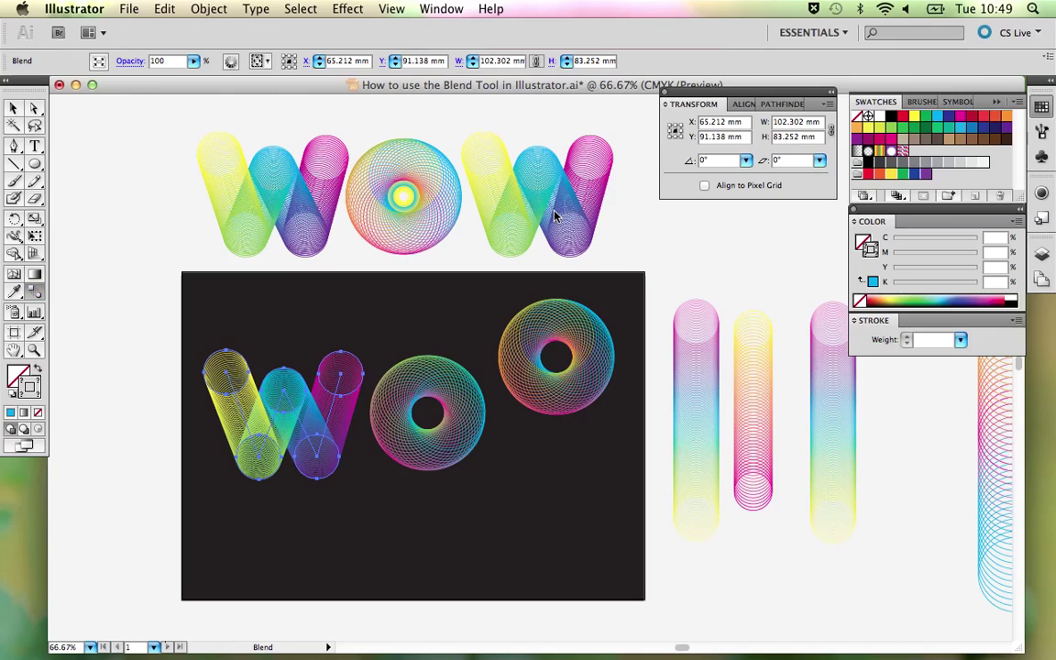
pyautogui.press('v')
pyautogui.click(477, 335)
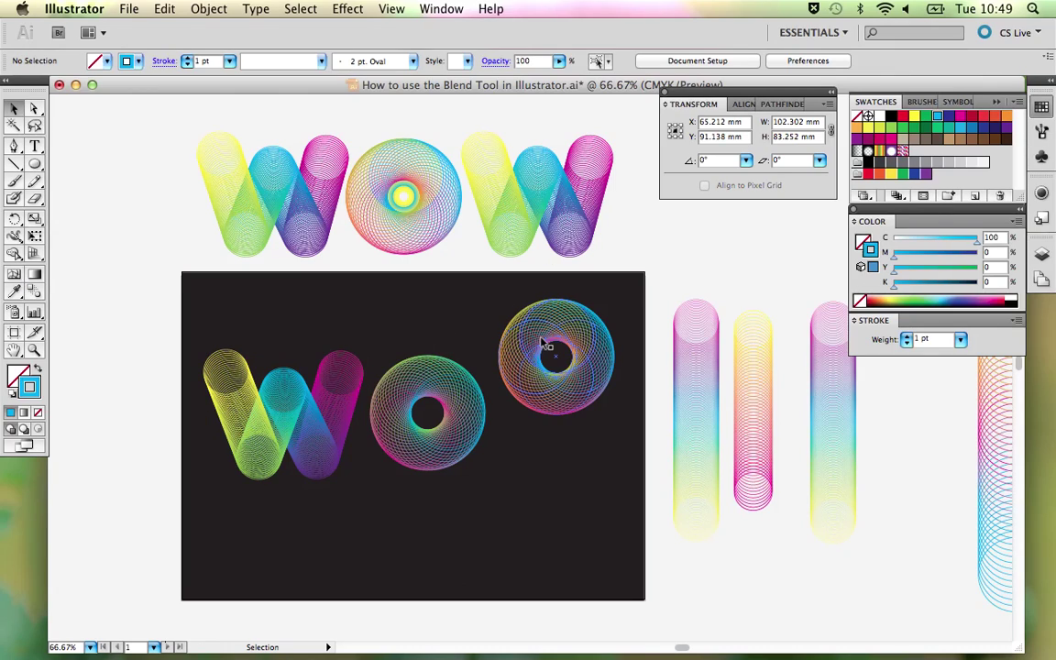
# Delete the spare O on the dark artboard and move the remaining O slightly lower beside the W.
pyautogui.click(548, 341)
pyautogui.press('Delete')
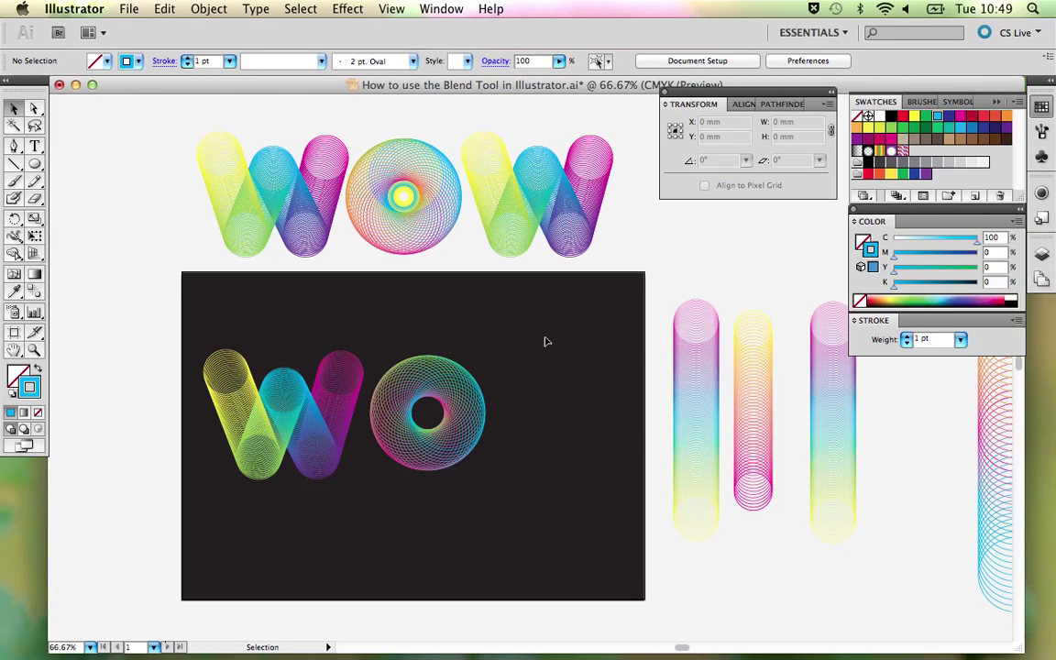
pyautogui.click(441, 393)
pyautogui.moveTo(441, 392); pyautogui.dragTo(442, 400)
pyautogui.click(536, 349)
# Try the finished example O with its inner rings on the dark artboard, and return it between the two example Ws.
pyautogui.click(405, 194)
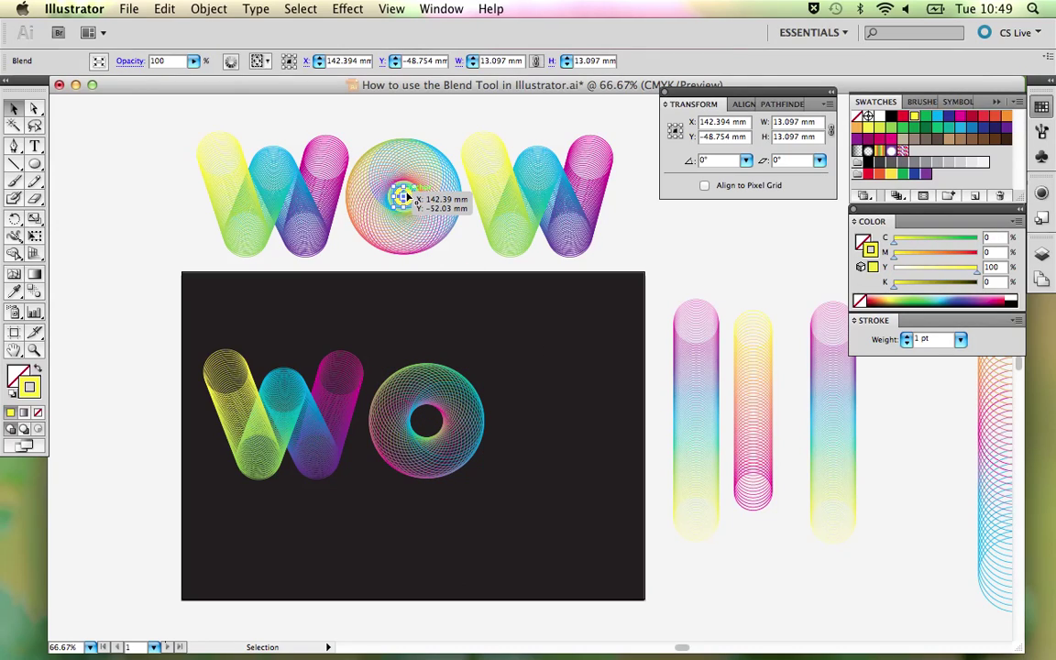
pyautogui.press('a')
pyautogui.moveTo(396, 158); pyautogui.dragTo(566, 372)
pyautogui.press('super+alt+b')
pyautogui.press('v')
pyautogui.click(707, 259)
pyautogui.click(566, 501)
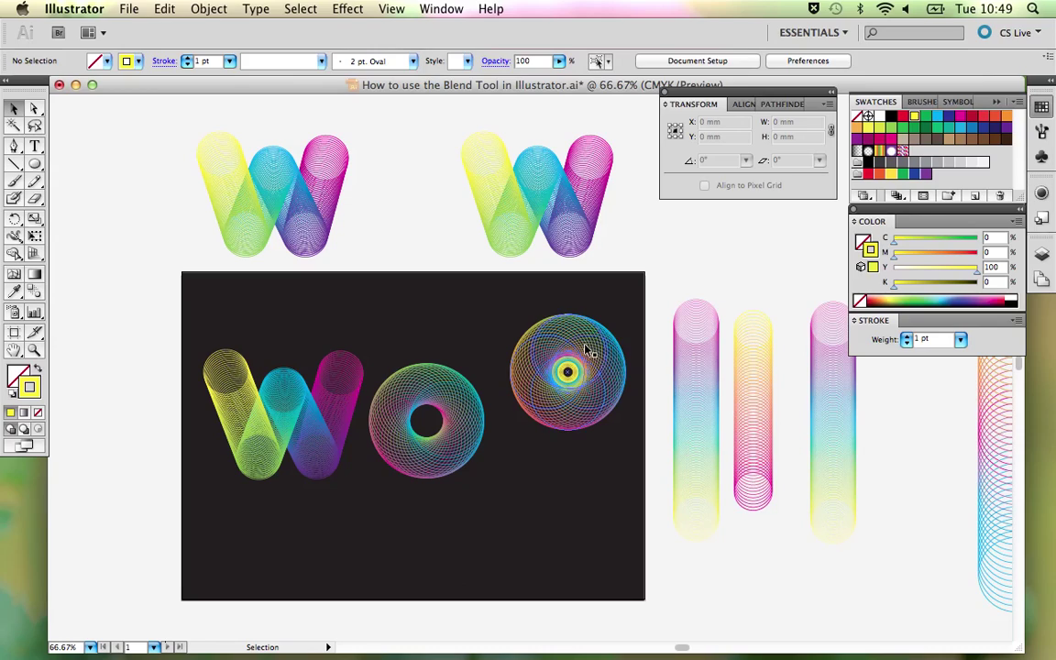
pyautogui.click(576, 377)
pyautogui.moveTo(583, 405); pyautogui.dragTo(419, 229)
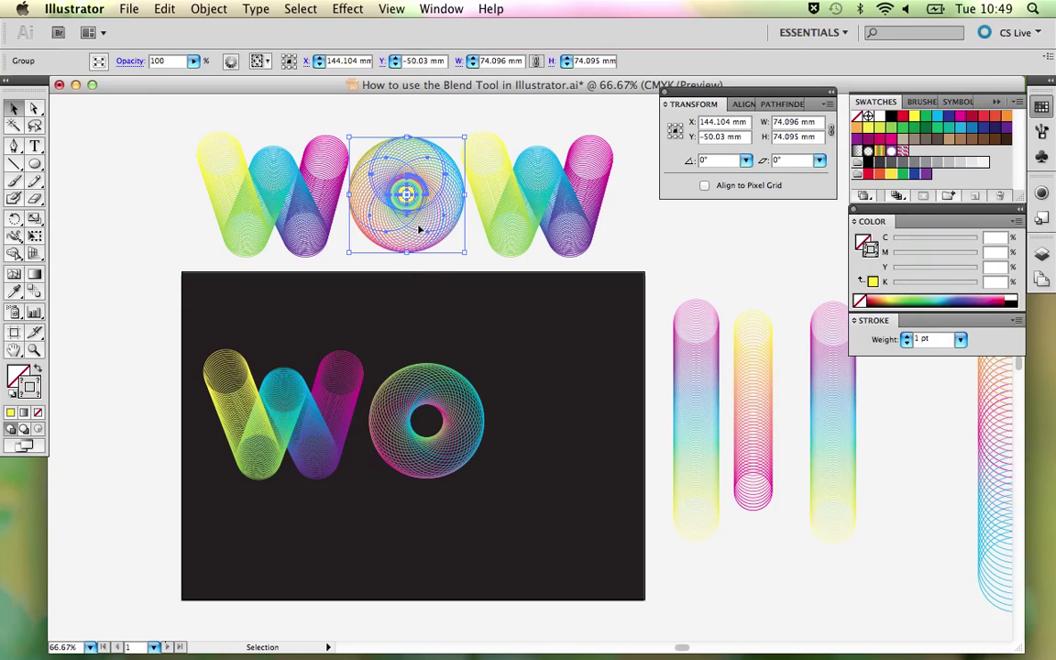
# Move the two inner ring blends of the example O separately onto the dark artboard, above and beside the new O.
pyautogui.click(405, 189)
pyautogui.click(472, 147)
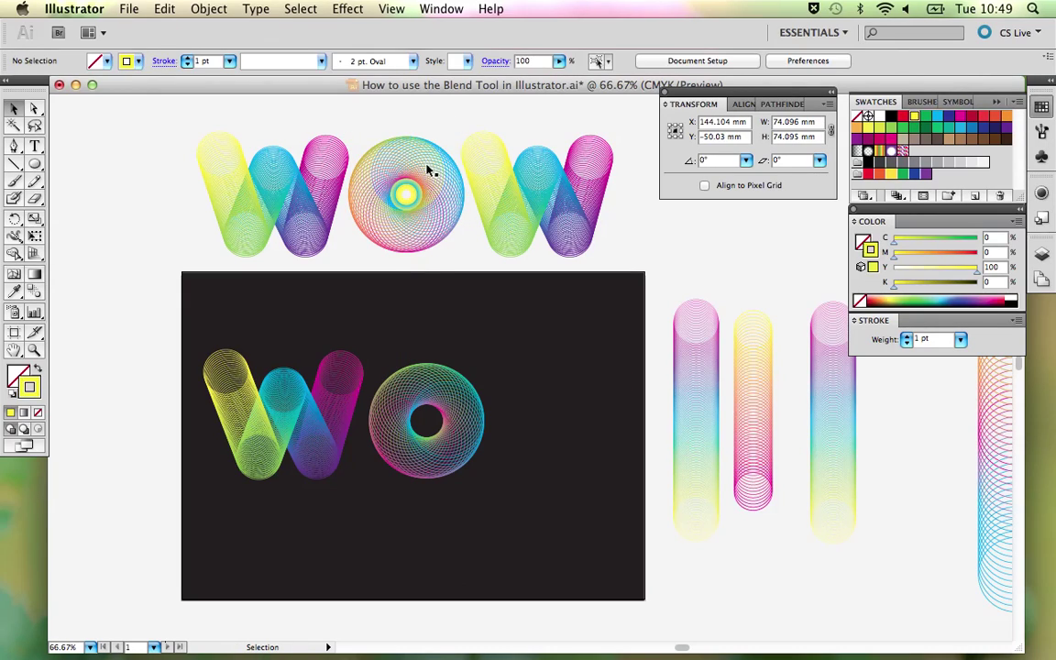
pyautogui.click(406, 187)
pyautogui.moveTo(424, 169); pyautogui.dragTo(514, 382)
pyautogui.click(574, 350)
pyautogui.click(577, 375)
# Lock the O beside the W on the dark artboard.
pyautogui.press('z')
pyautogui.moveTo(388, 267); pyautogui.dragTo(595, 521)
pyautogui.scroll(5, 532, 415)
pyautogui.scroll(-1, 528, 401)
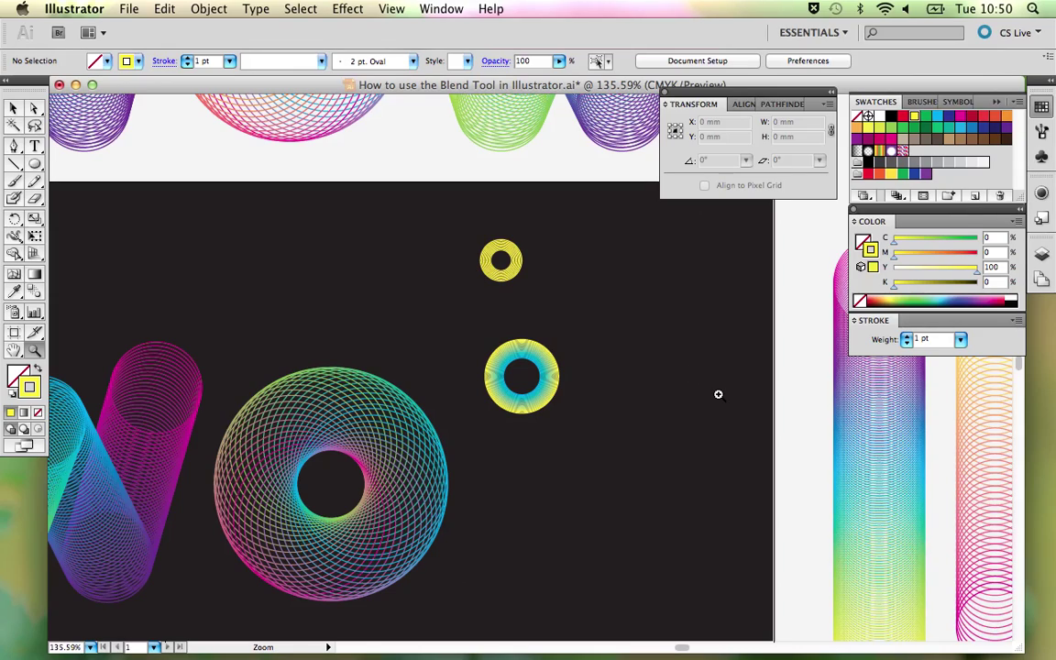
pyautogui.press('l')
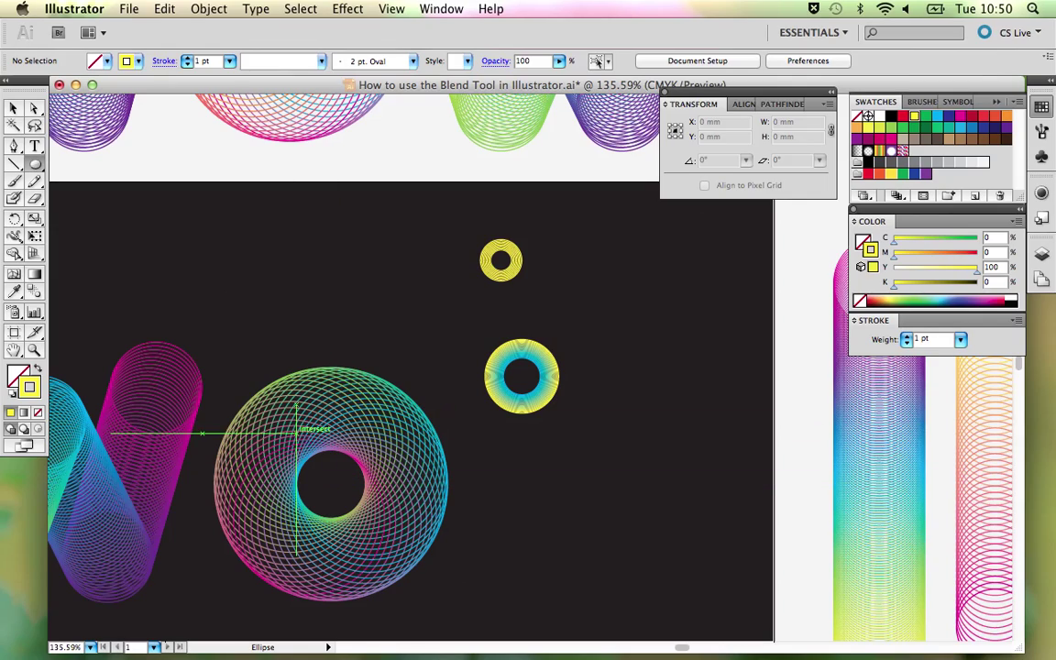
pyautogui.press('v')
pyautogui.click(303, 425)
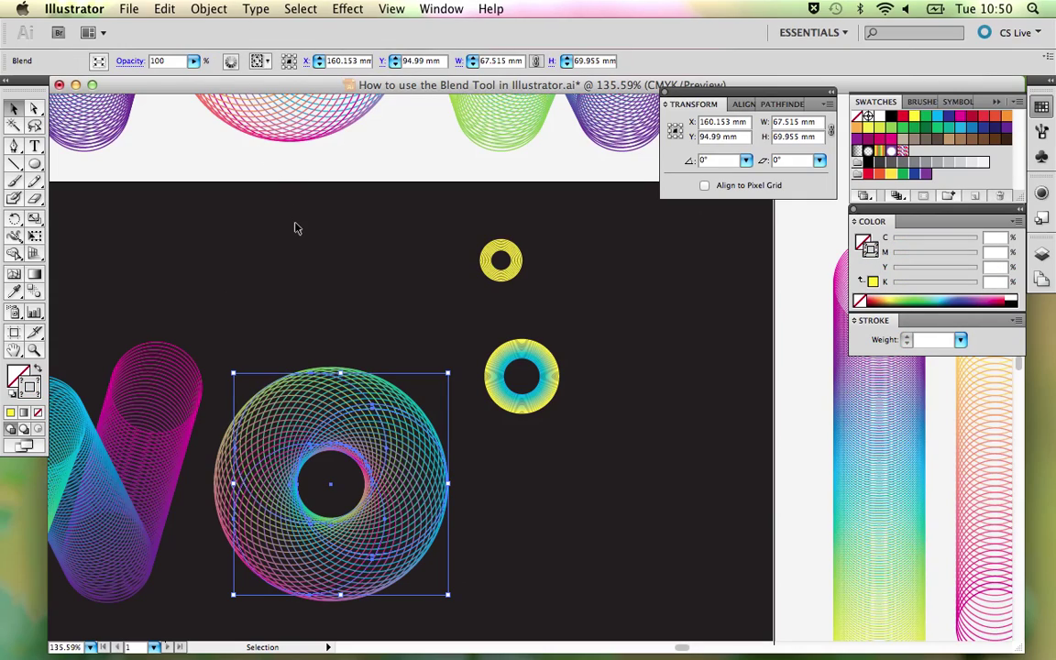
pyautogui.click(210, 9)
pyautogui.moveTo(275, 101)
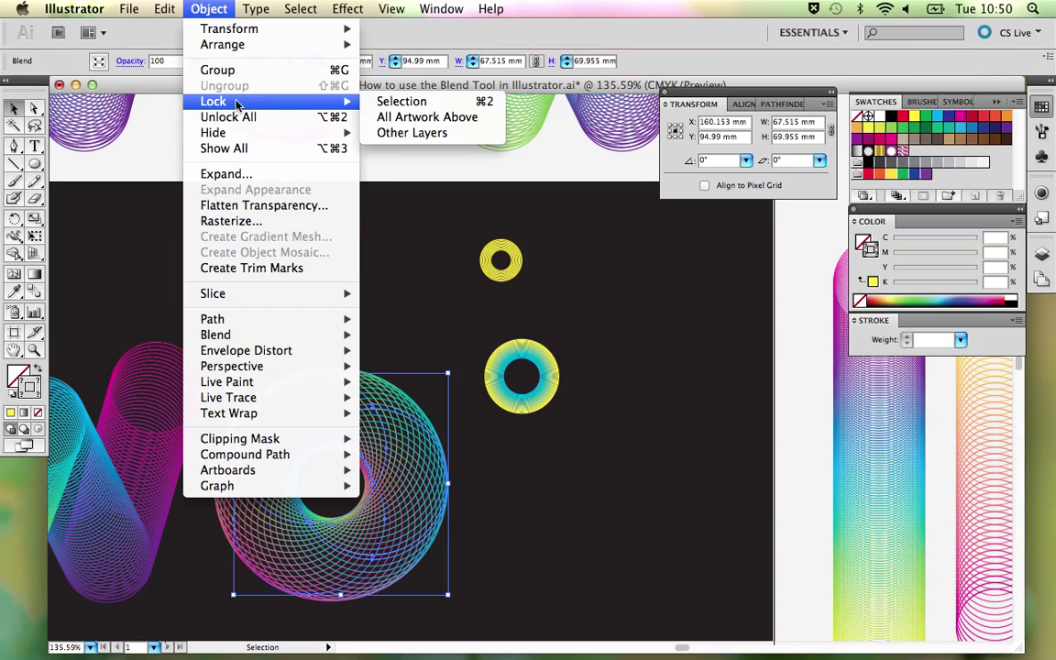
pyautogui.click(412, 102)
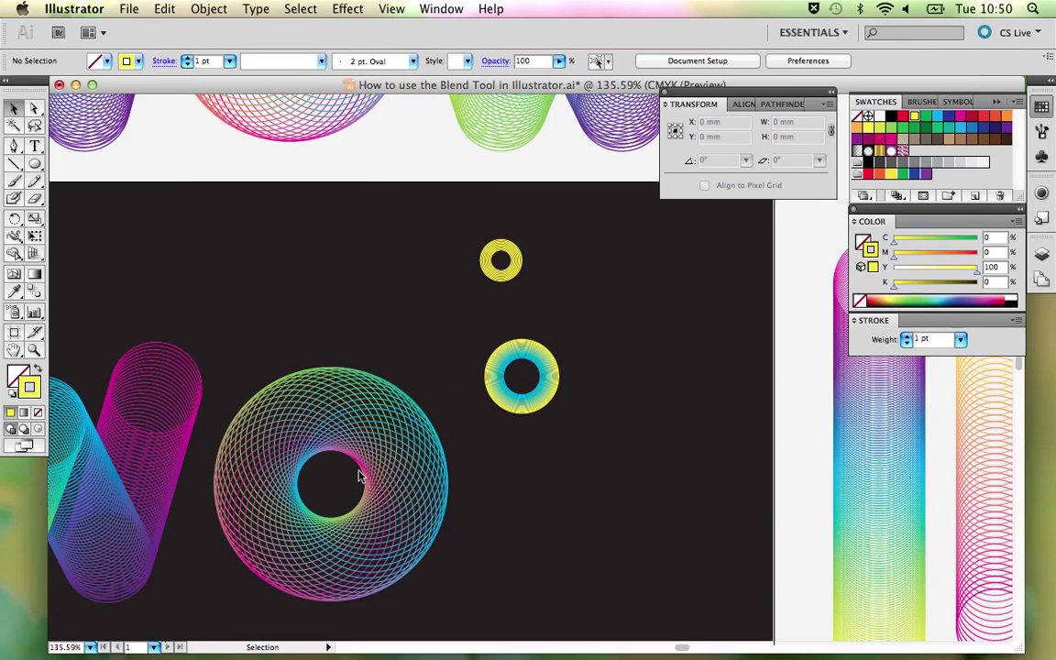
# Draw a yellow-stroked circle about 21.6 mm across from the locked O's centre, fitting the edge of its hole.
pyautogui.press('l')
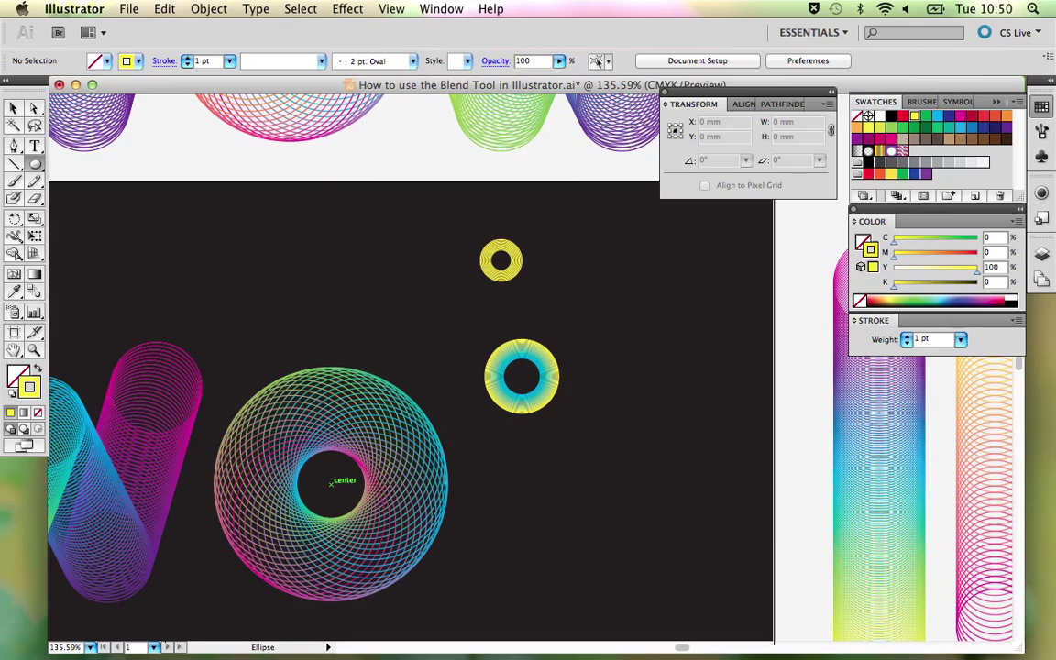
pyautogui.moveTo(331, 483); pyautogui.dragTo(367, 497)
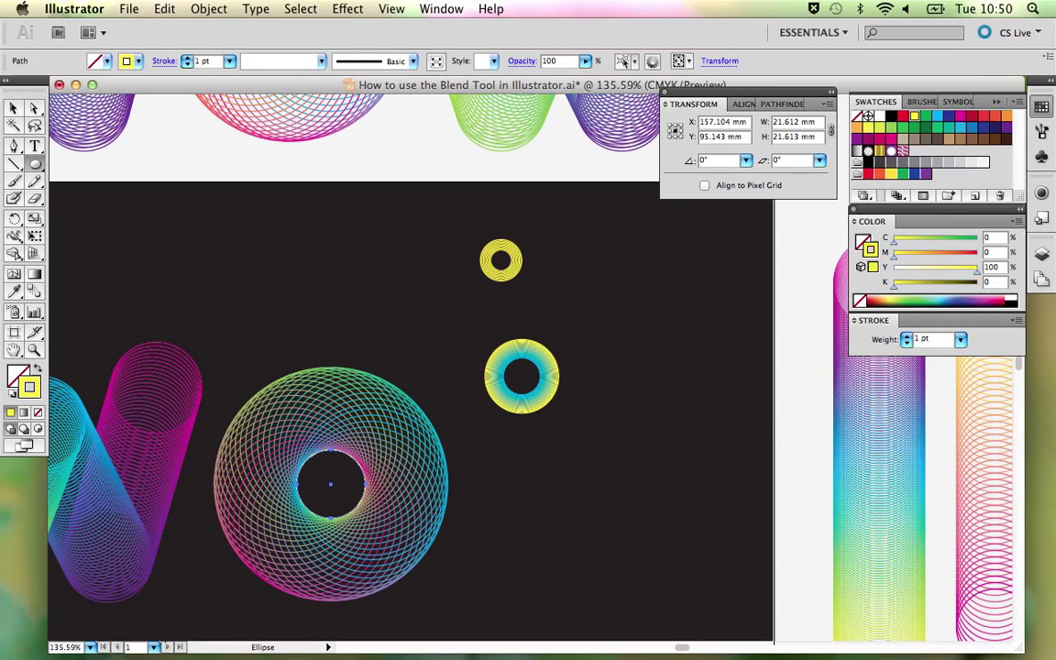
pyautogui.press('v')
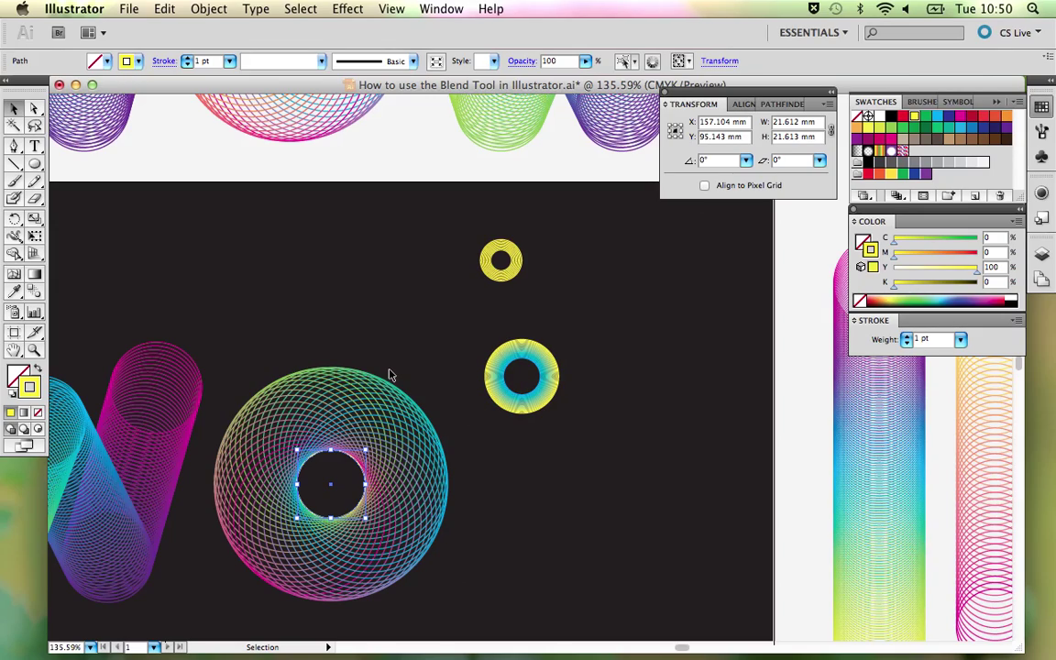
# Copy the yellow circle in place, scale one circle uniformly to 60% about the shared centre, and deselect.
pyautogui.press('a')
pyautogui.press('super+c')
pyautogui.press('s')
pyautogui.keyDown('alt'); pyautogui.click(330, 483); pyautogui.keyUp('alt')
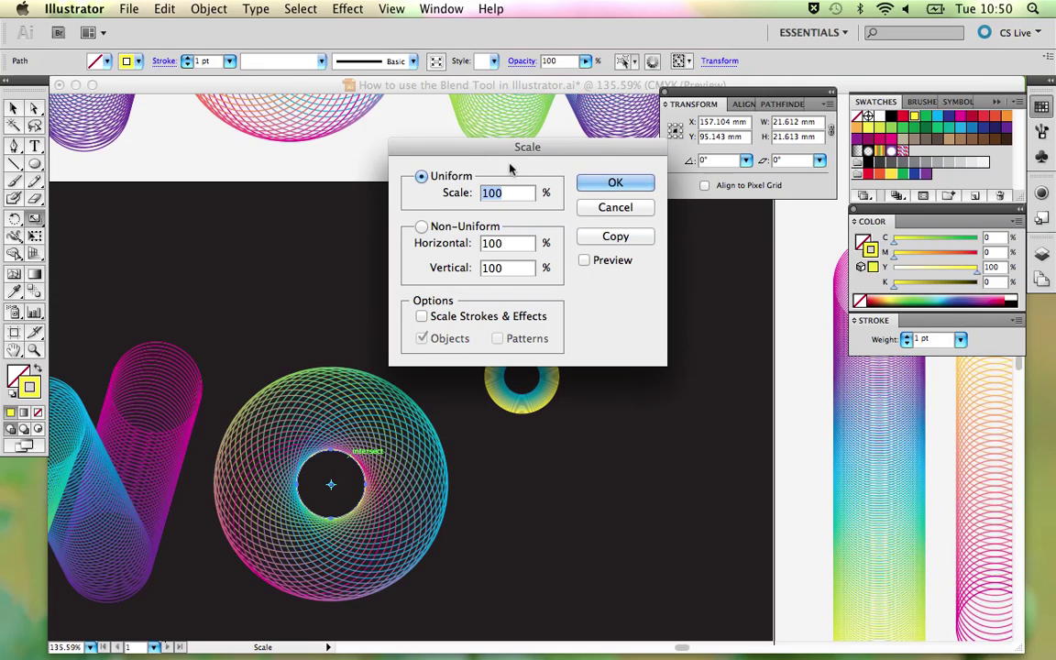
pyautogui.moveTo(514, 147); pyautogui.dragTo(283, 107)
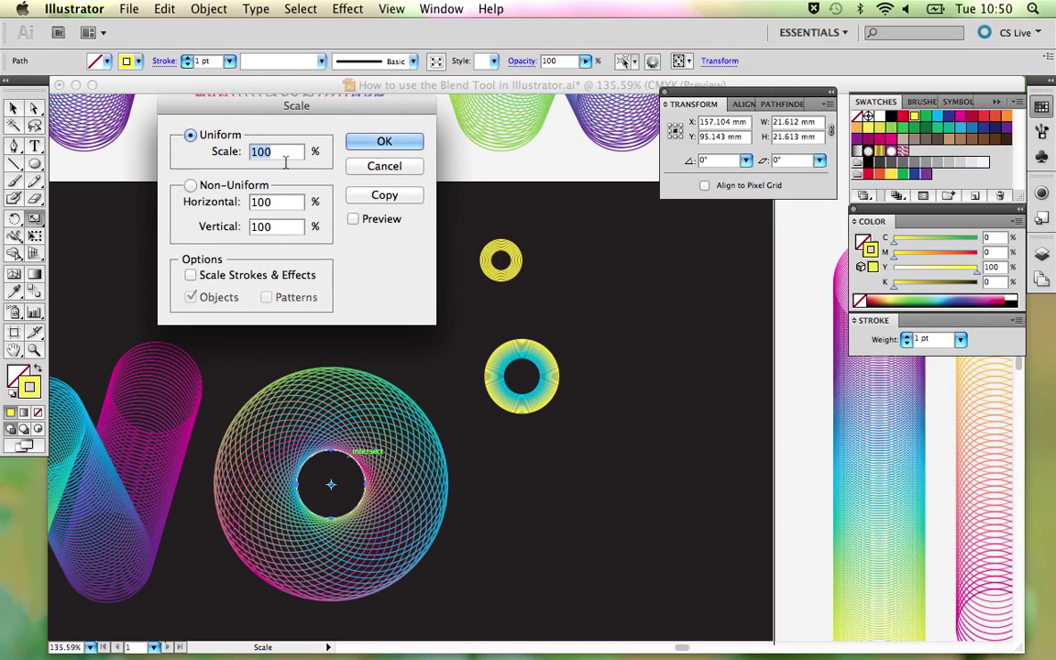
pyautogui.write('75')
pyautogui.click(354, 221)
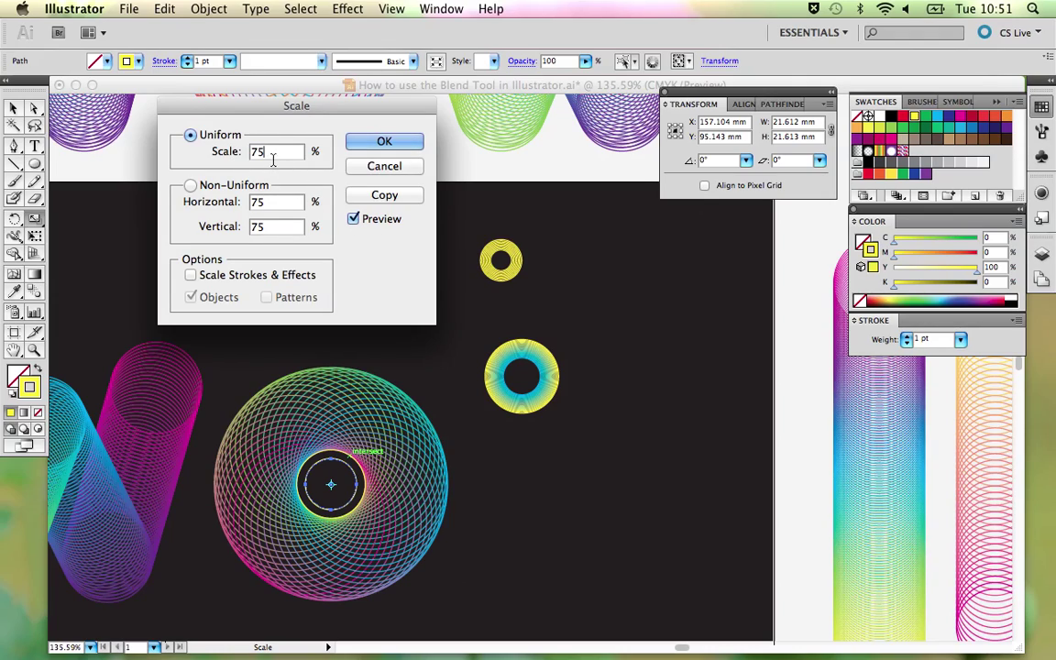
pyautogui.write('60')
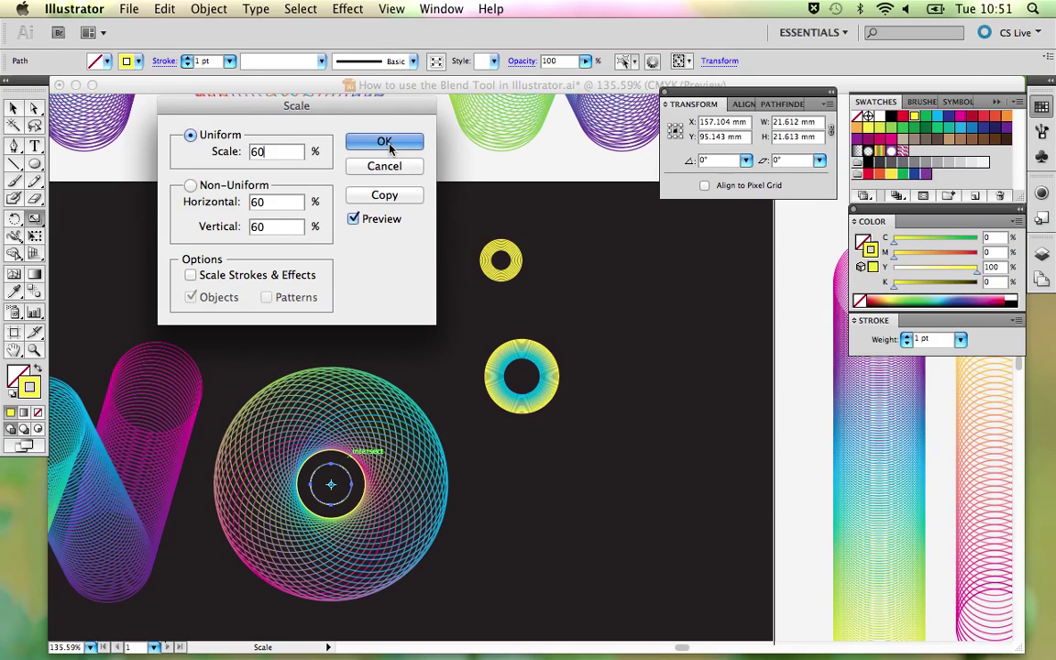
pyautogui.click(352, 136)
pyautogui.press('v')
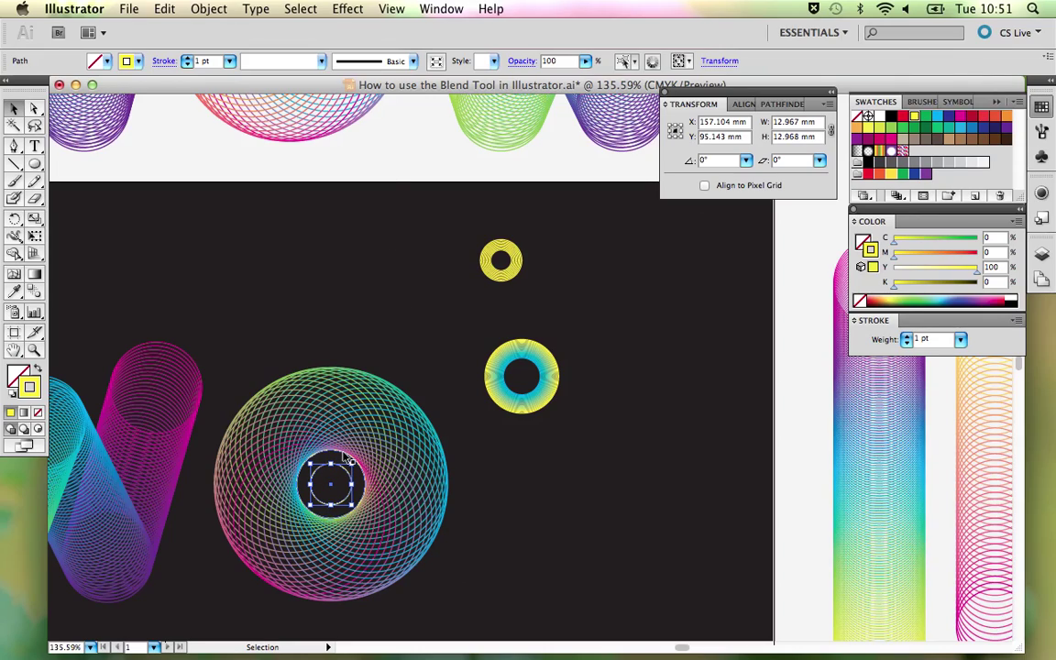
pyautogui.press('super+z')
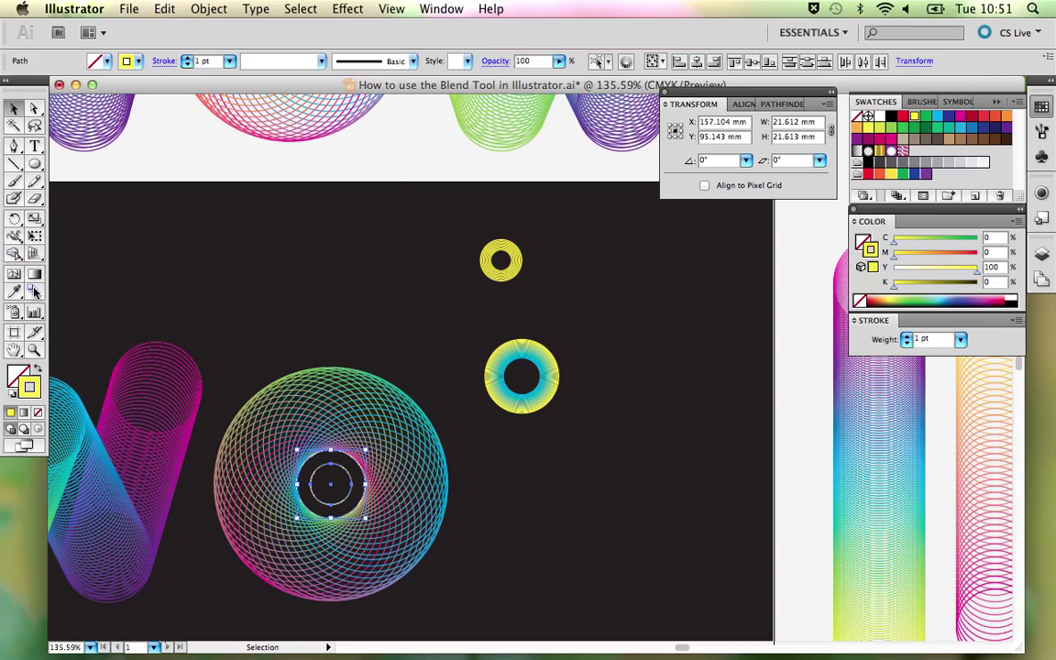
pyautogui.click(434, 349)
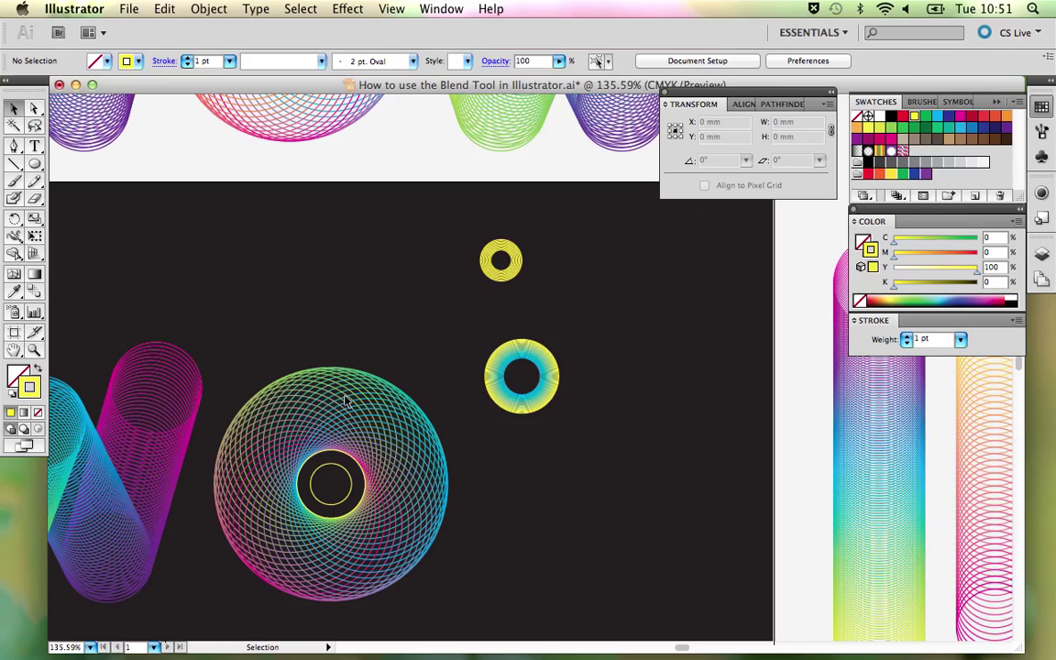
# Give the smaller inner circle a cyan stroke (C 100) and blend it with the outer yellow circle.
pyautogui.click(345, 463)
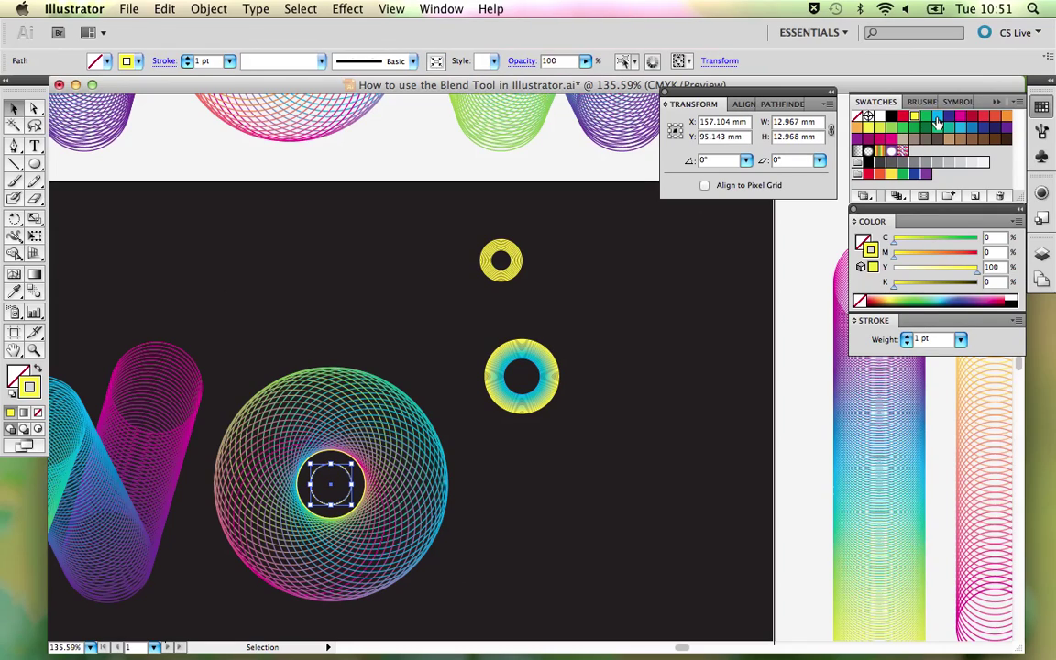
pyautogui.click(937, 118)
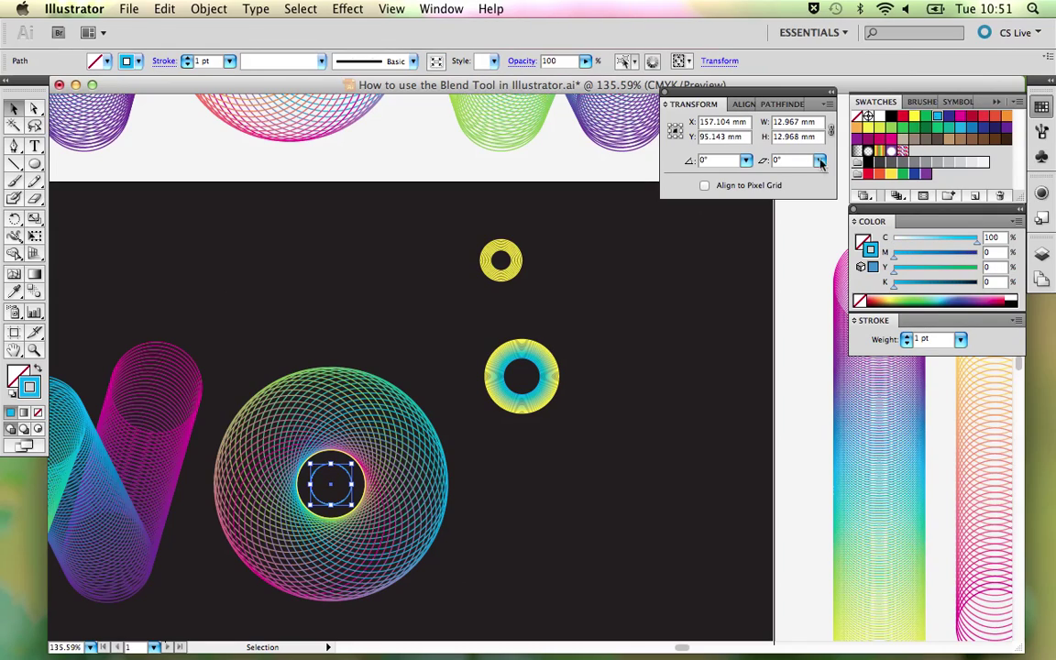
pyautogui.keyDown('shift'); pyautogui.click(337, 454); pyautogui.keyUp('shift')
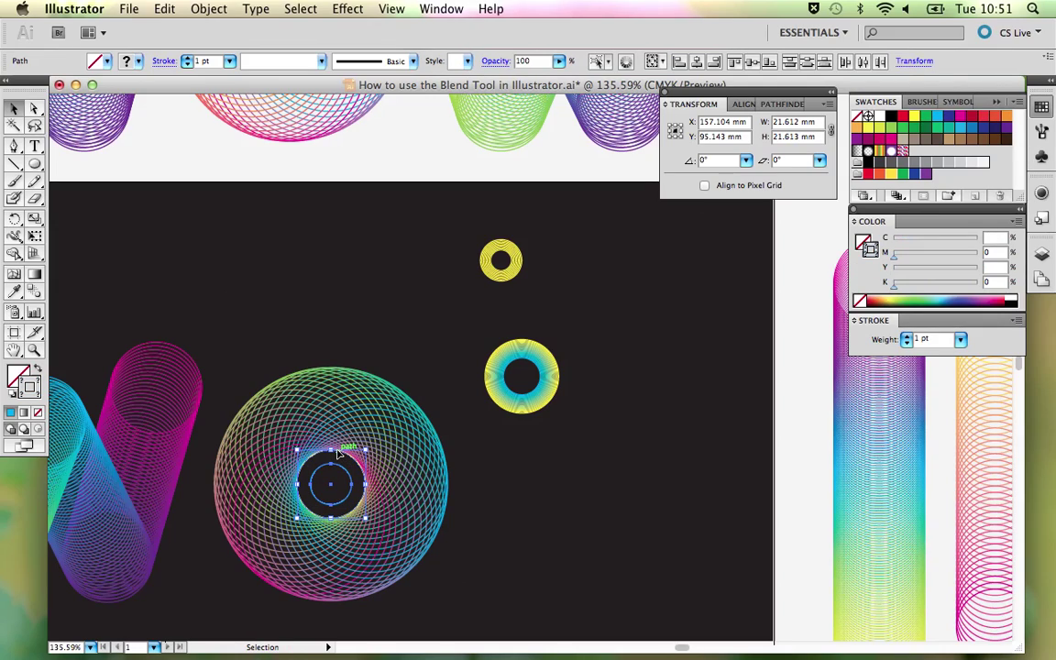
pyautogui.click(36, 291)
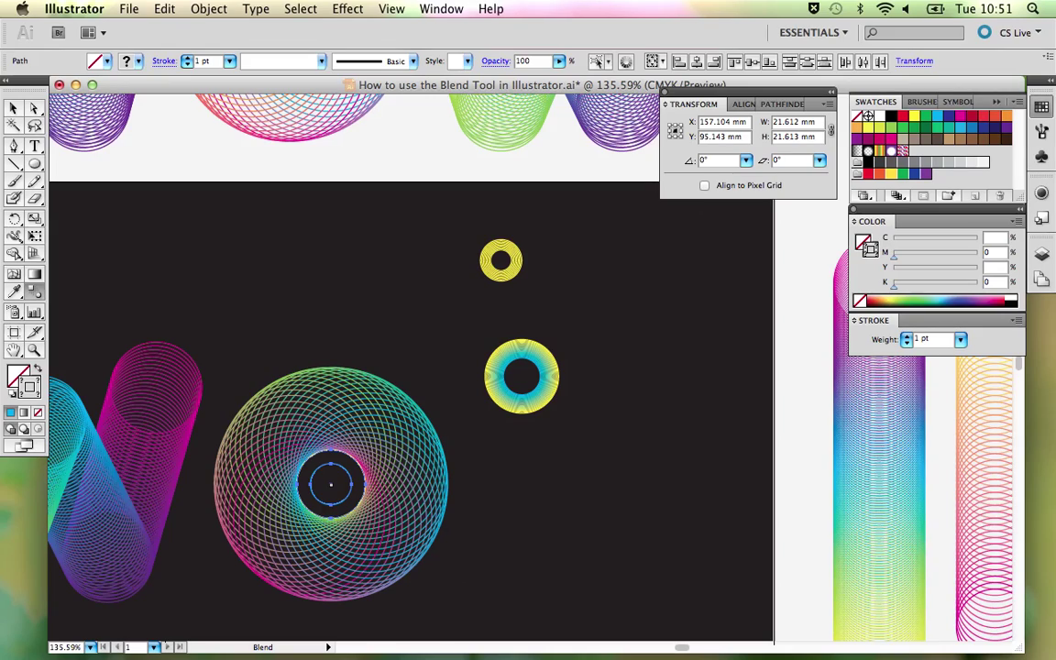
pyautogui.click(331, 452)
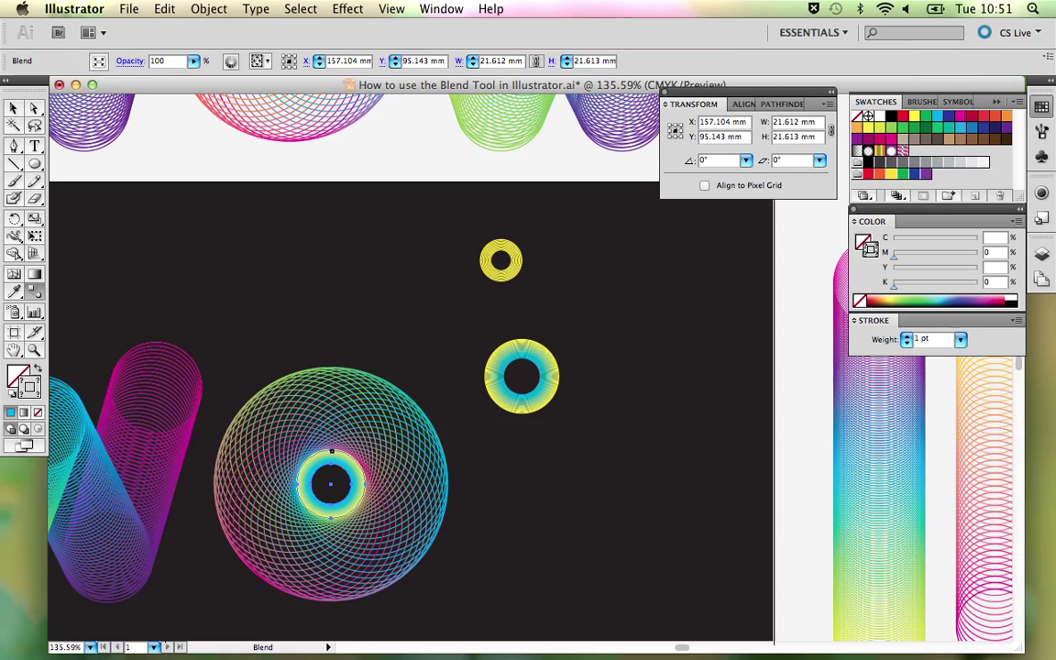
# Set the spacing of the yellow-to-cyan ring blend inside the O to Specified Steps with 15 steps.
pyautogui.doubleClick(34, 292)
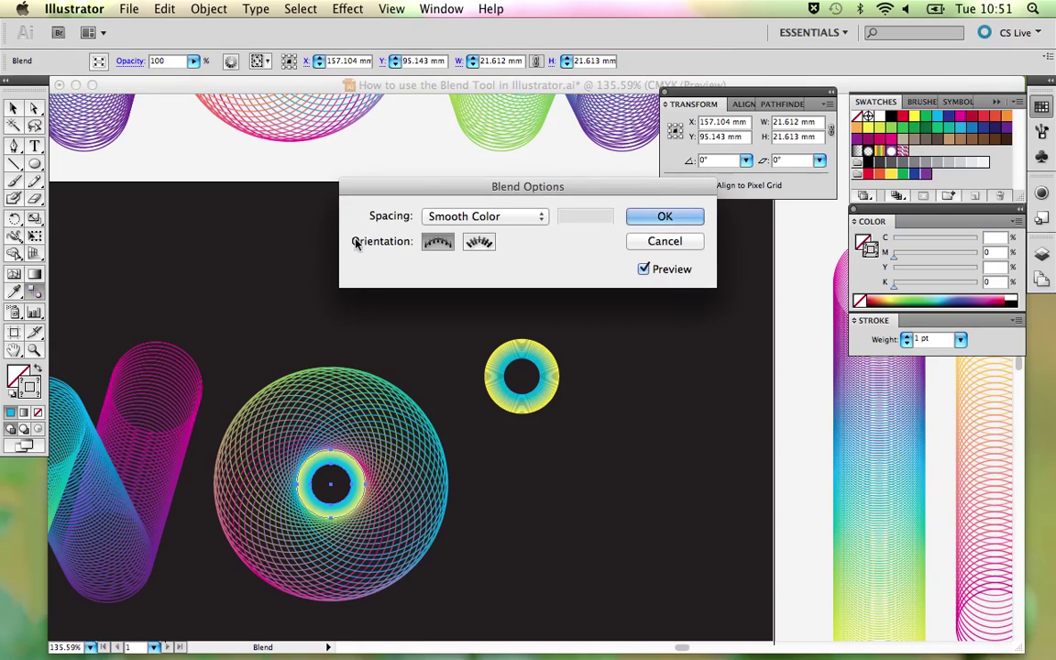
pyautogui.click(537, 217)
pyautogui.click(517, 231)
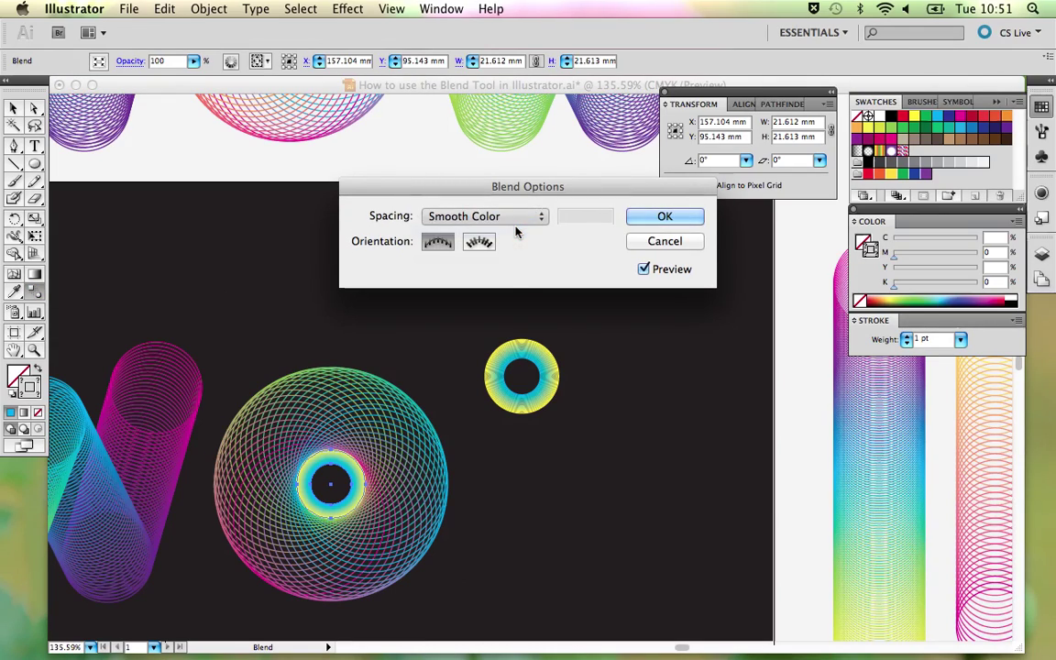
pyautogui.moveTo(493, 197); pyautogui.dragTo(352, 186)
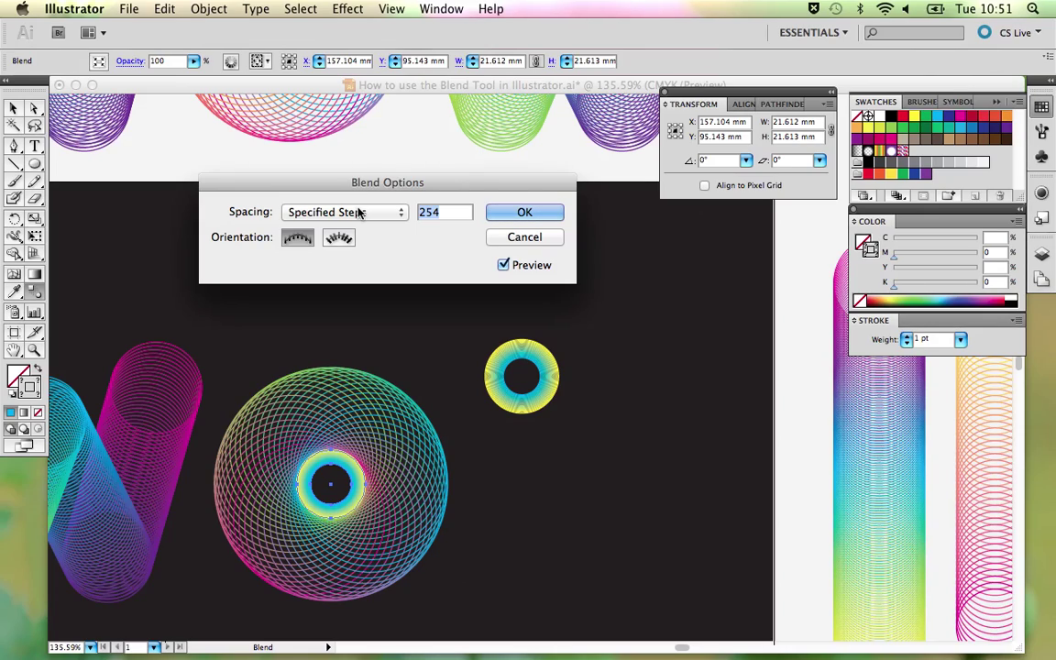
pyautogui.click(360, 212)
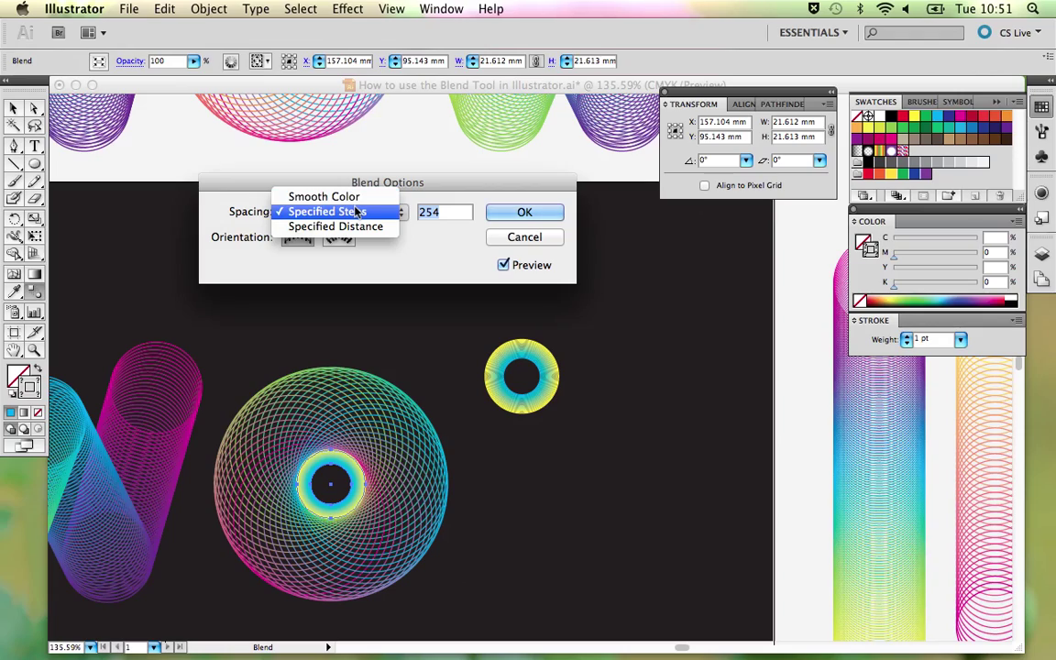
pyautogui.click(356, 211)
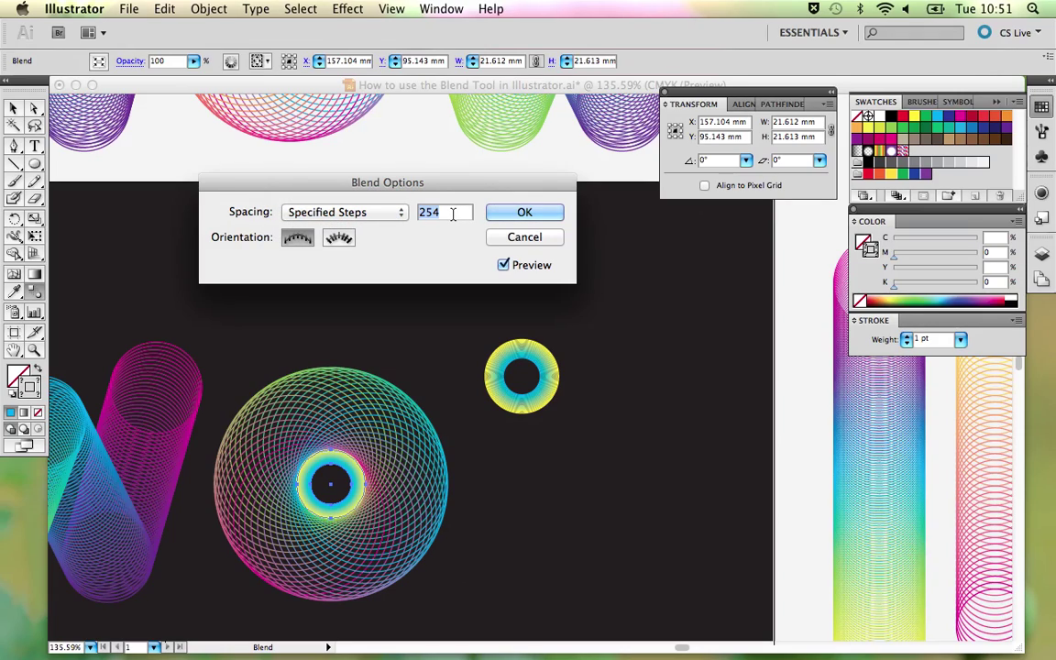
pyautogui.write('15')
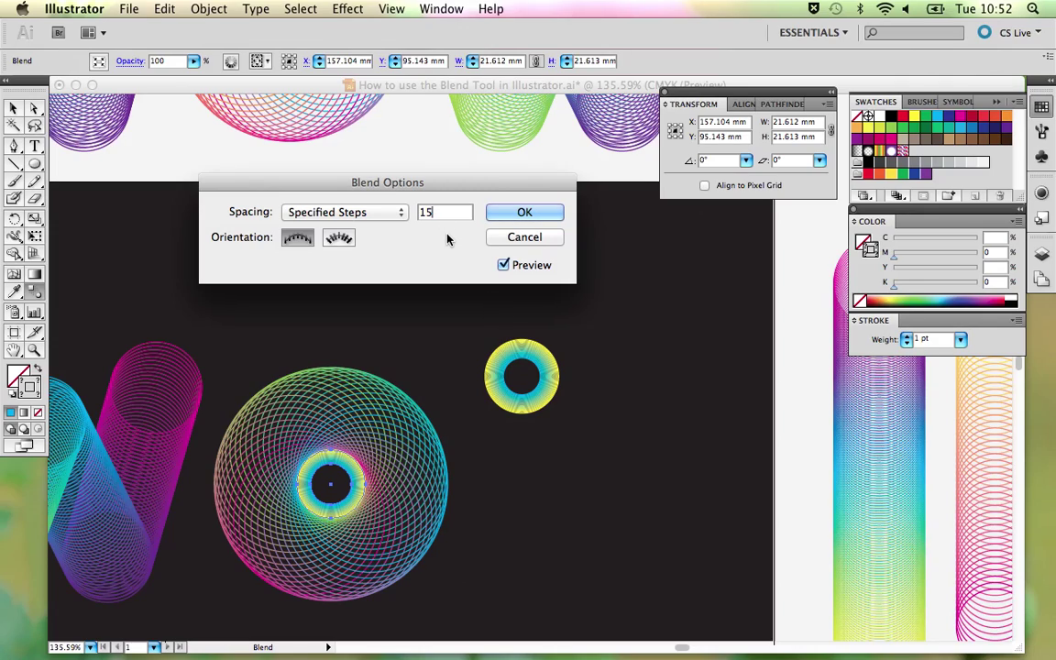
# Preview the ring blend with 10 and 13 steps, apply it with 15 steps, and deselect.
pyautogui.doubleClick(423, 212)
pyautogui.press('BackSpace')
pyautogui.press('BackSpace')
pyautogui.press('BackSpace')
pyautogui.write('10')
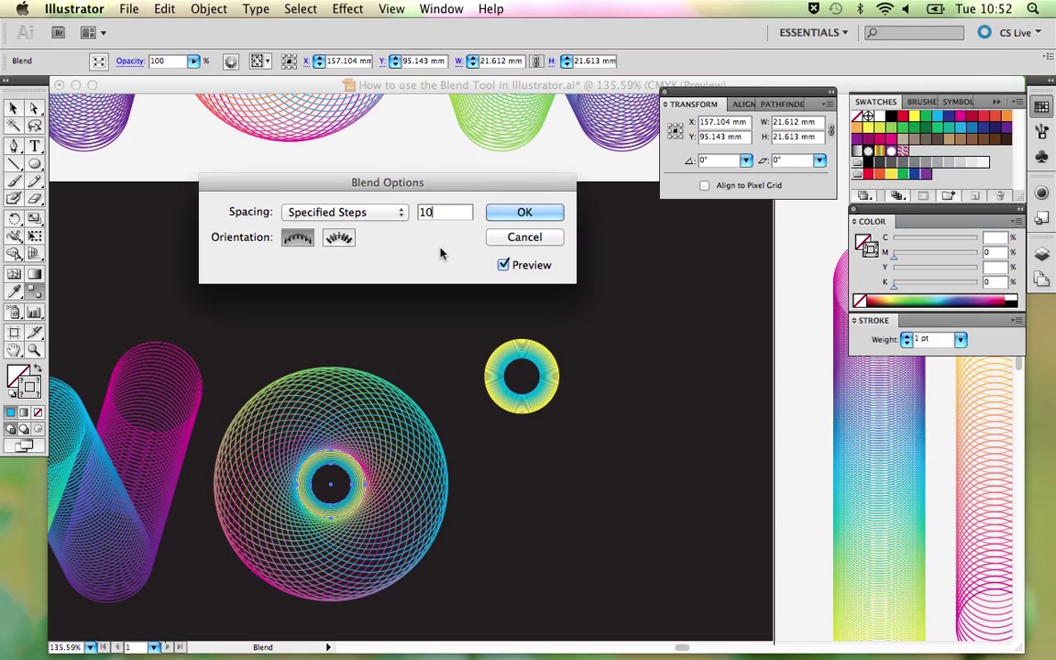
pyautogui.press('BackSpace')
pyautogui.write('3')
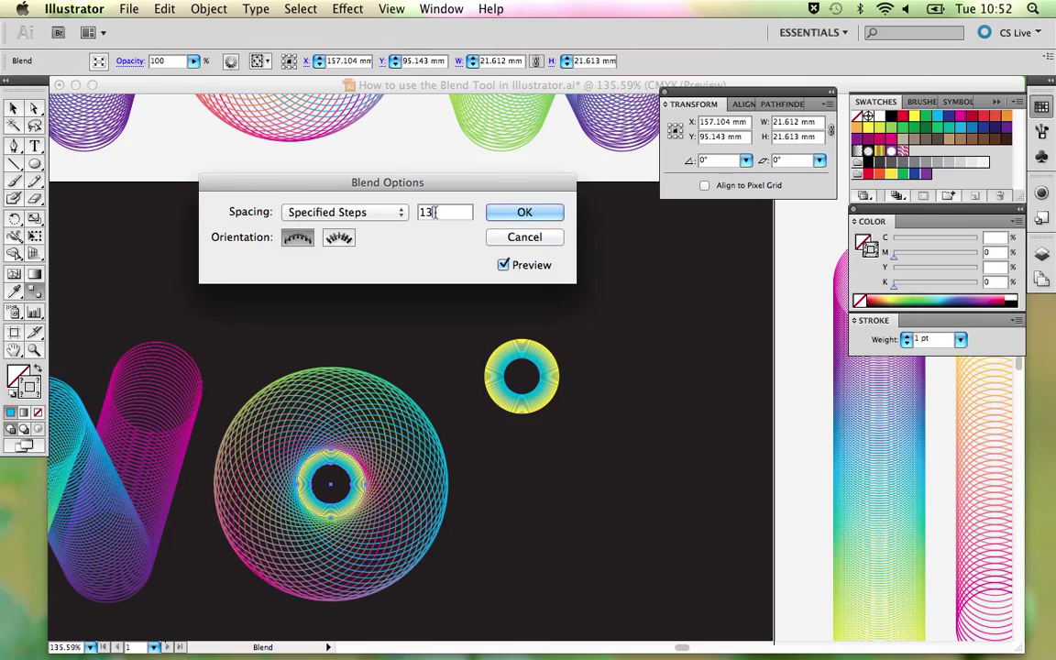
pyautogui.click(526, 214)
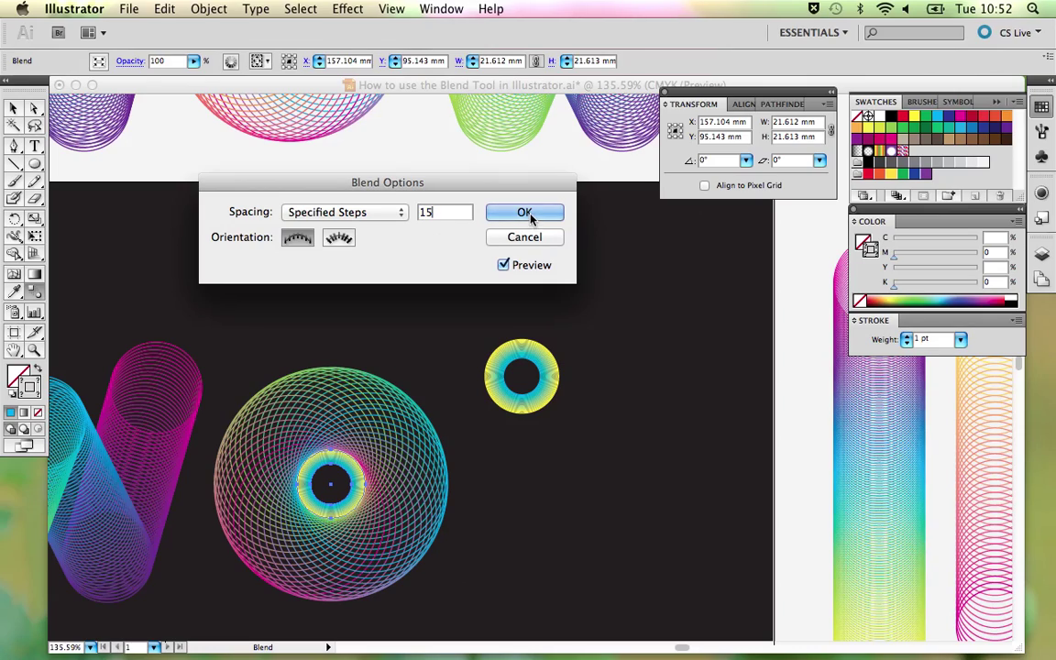
pyautogui.press('v')
pyautogui.click(399, 299)
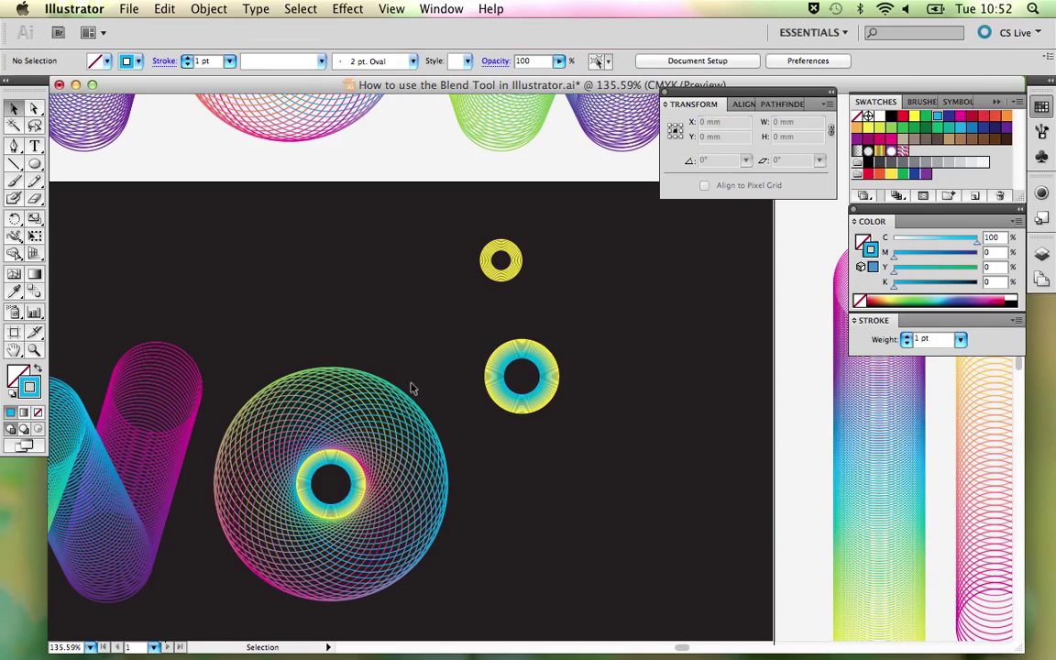
# Centre the small yellow ring blend inside the O's cyan ring and delete the spare yellow-and-cyan ring beside the O.
pyautogui.click(500, 275)
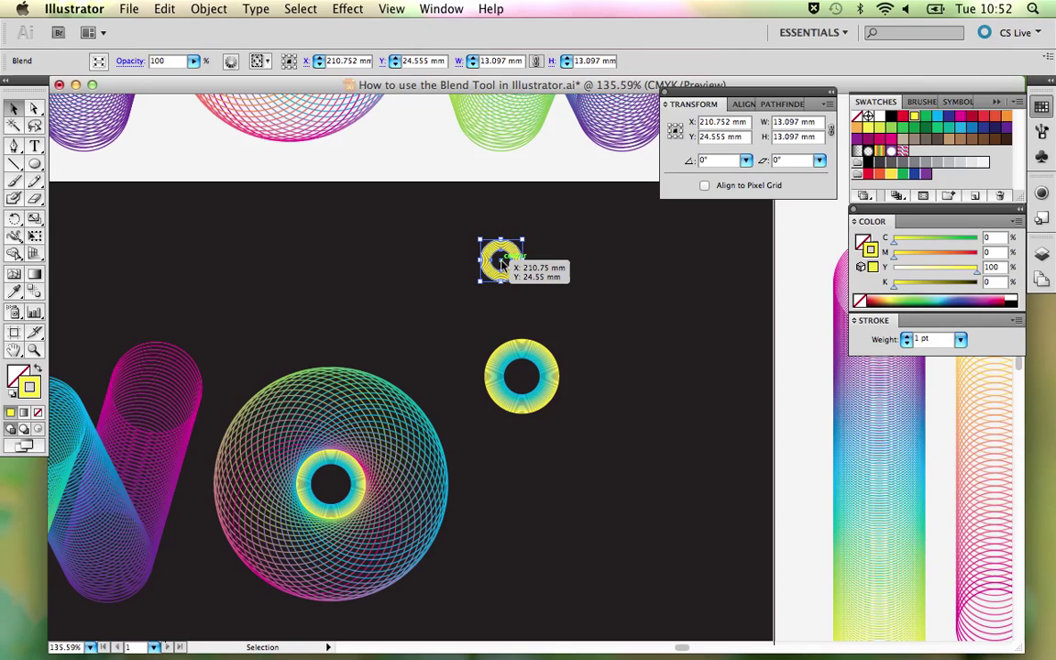
pyautogui.moveTo(482, 286); pyautogui.dragTo(330, 486)
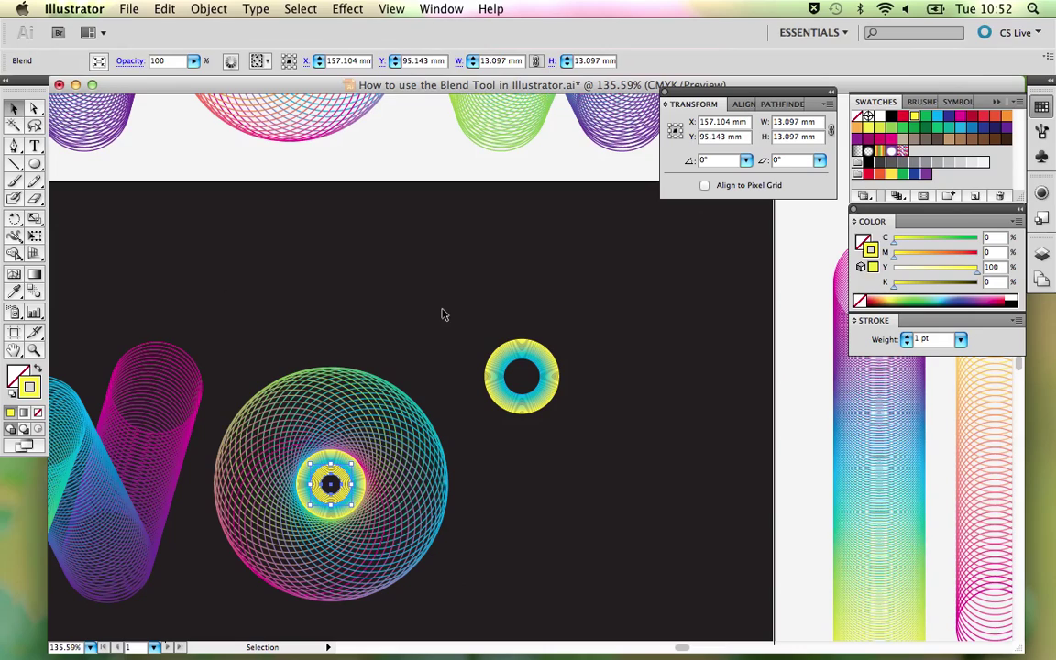
pyautogui.click(441, 309)
pyautogui.moveTo(472, 283); pyautogui.dragTo(556, 400)
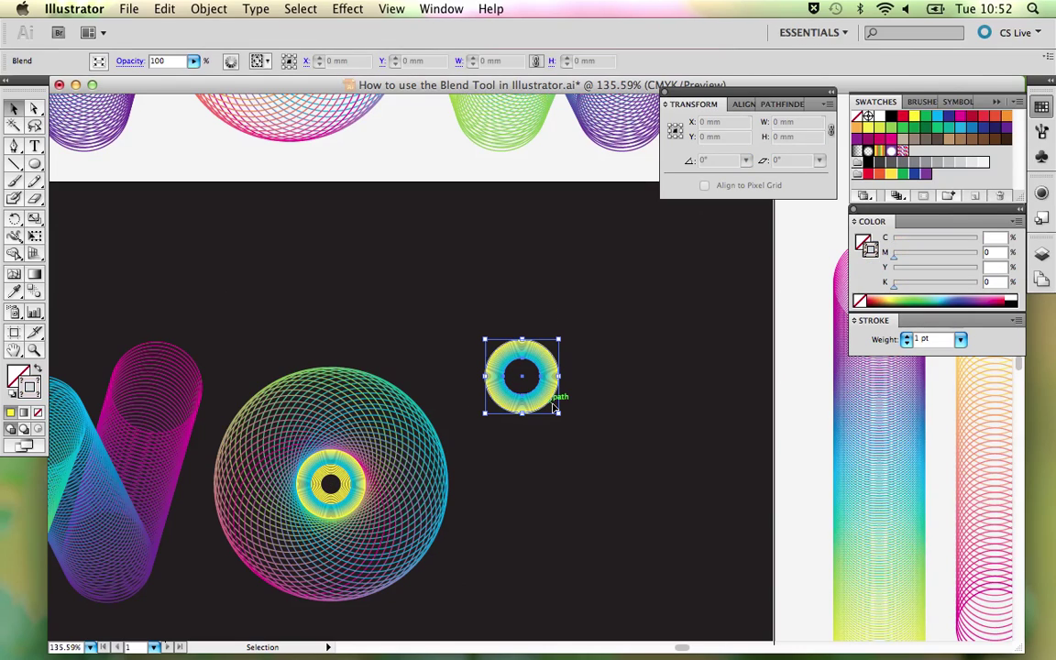
pyautogui.press('Delete')
# Duplicate the W to the other side of the O to complete the word WOW, and deselect.
pyautogui.press('super+minus')
pyautogui.press('super+minus')
pyautogui.press('super+minus')
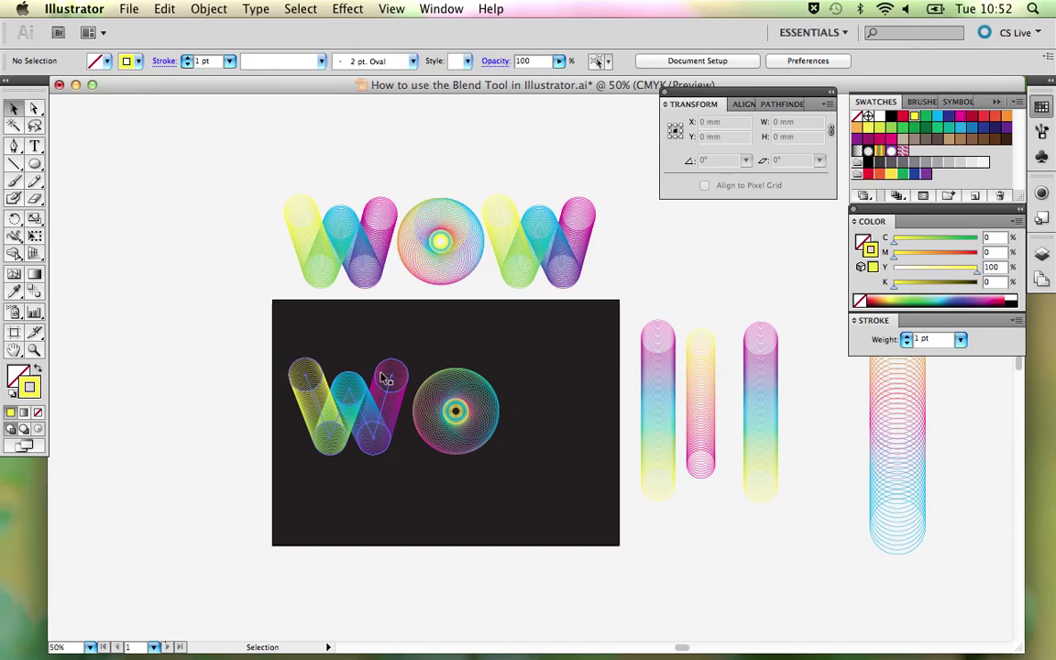
pyautogui.click(386, 394)
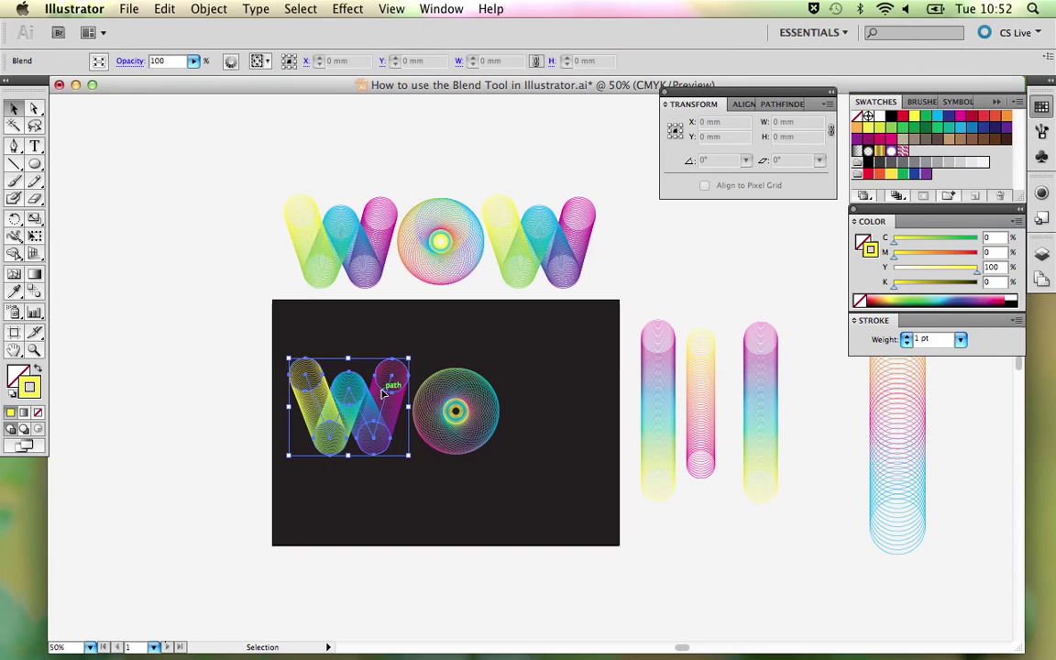
pyautogui.moveTo(386, 394); pyautogui.dragTo(587, 393)
pyautogui.click(527, 326)
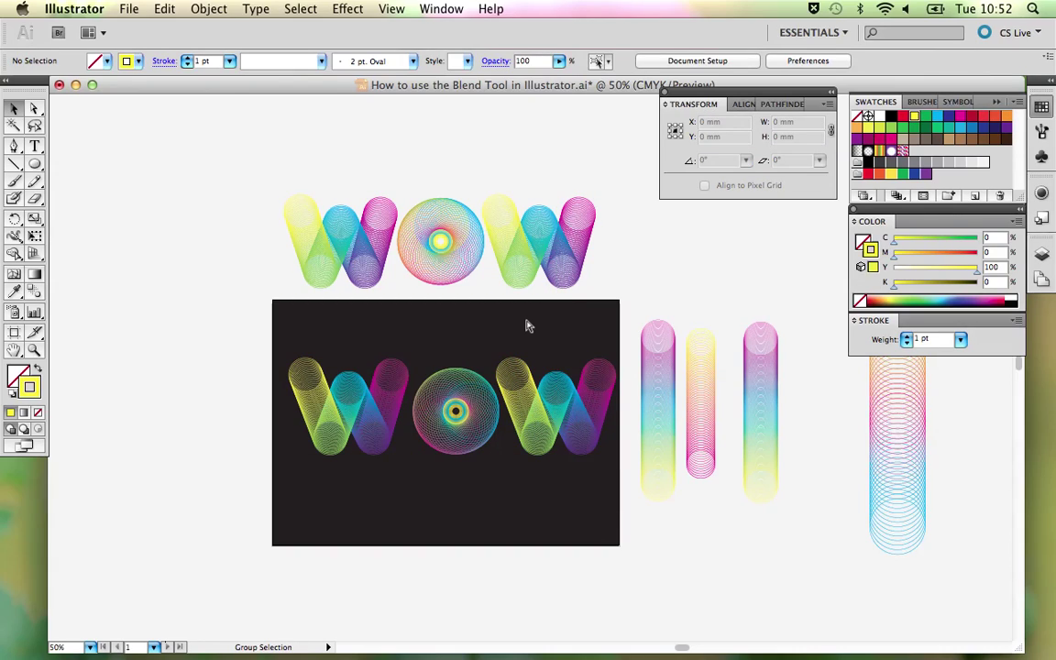
# Unlock all artwork and lock only the dark background rectangle.
pyautogui.press('super+a')
pyautogui.press('super+shift+a')
pyautogui.click(284, 323)
pyautogui.press('super+2')
# Nudge all three WOW letters on the dark background left together by about 4 mm, and deselect.
pyautogui.moveTo(309, 341); pyautogui.dragTo(575, 474)
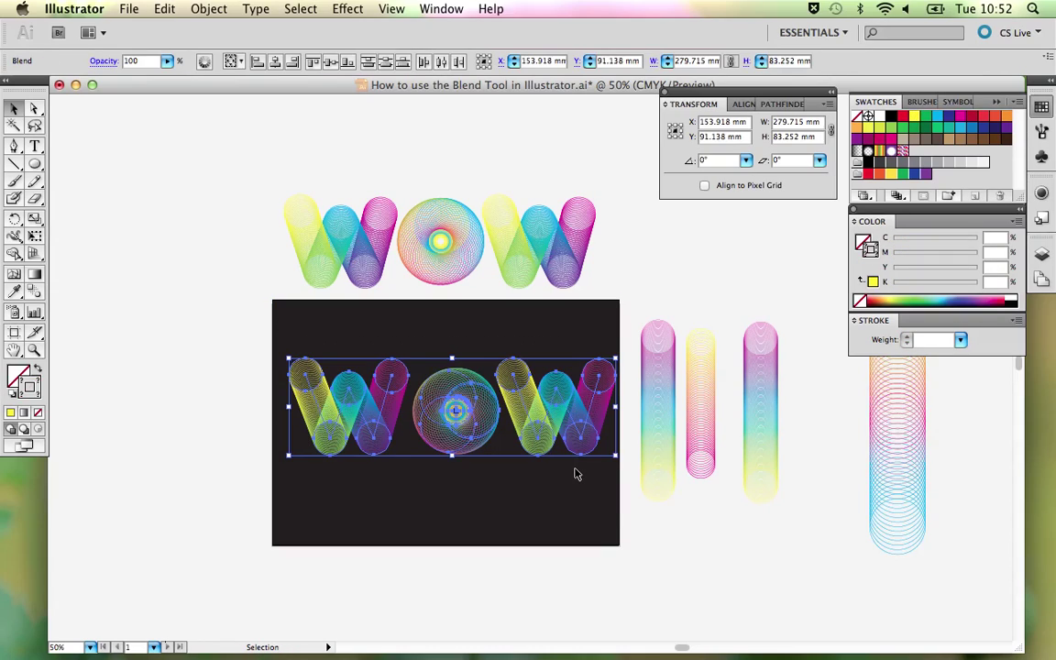
pyautogui.press('Left')
pyautogui.press('Left')
pyautogui.press('Left')
pyautogui.press('Left')
pyautogui.press('Left')
pyautogui.press('Left')
pyautogui.press('Left')
pyautogui.press('Left')
pyautogui.press('Left')
pyautogui.press('Left')
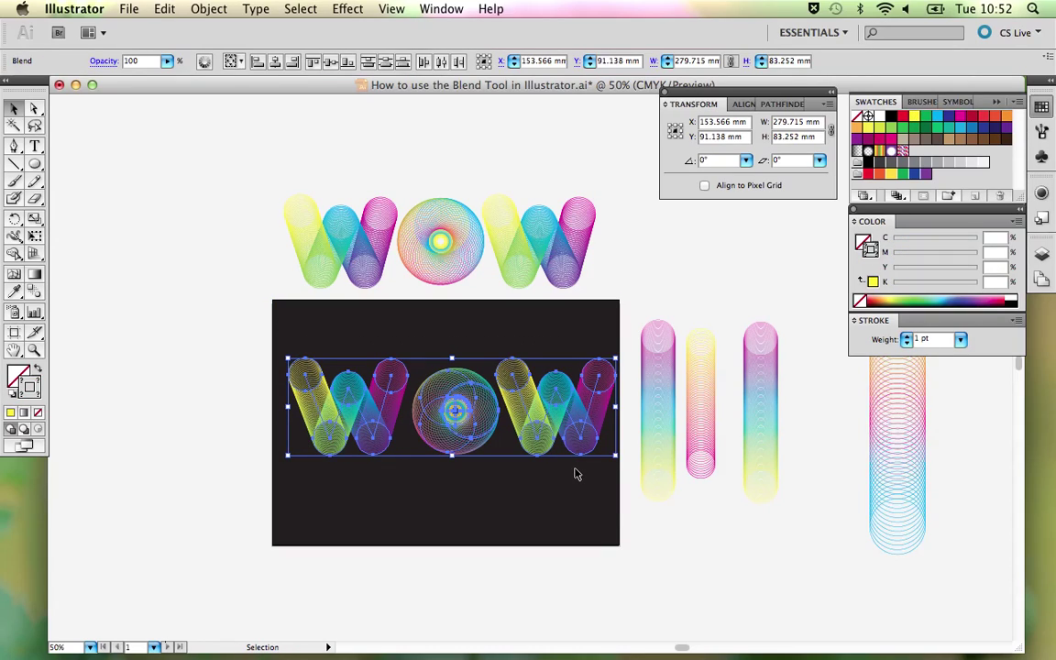
pyautogui.press('Left')
pyautogui.press('Left')
pyautogui.press('Left')
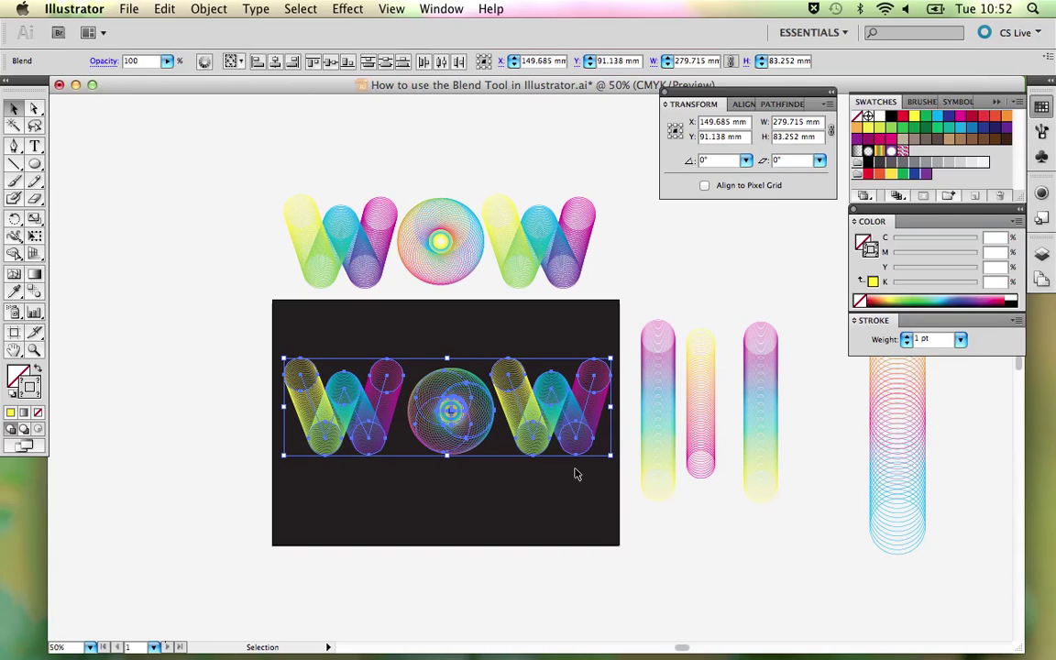
pyautogui.press('shift+super+a')
# Nudge the first W right to X 66.27 mm, close beside the O, and deselect.
pyautogui.click(348, 409)
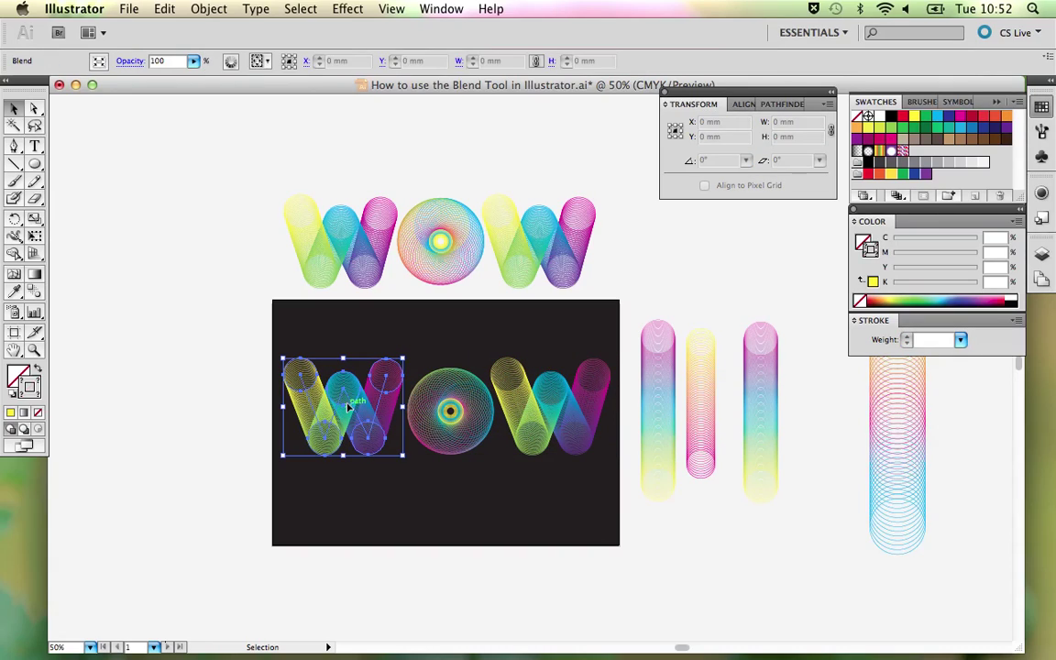
pyautogui.press('Right')
pyautogui.press('Right')
pyautogui.press('Right')
pyautogui.press('Right')
pyautogui.press('Right')
pyautogui.press('Right')
pyautogui.press('Right')
pyautogui.press('Right')
pyautogui.press('Right')
pyautogui.press('Right')
pyautogui.press('Right')
pyautogui.press('Right')
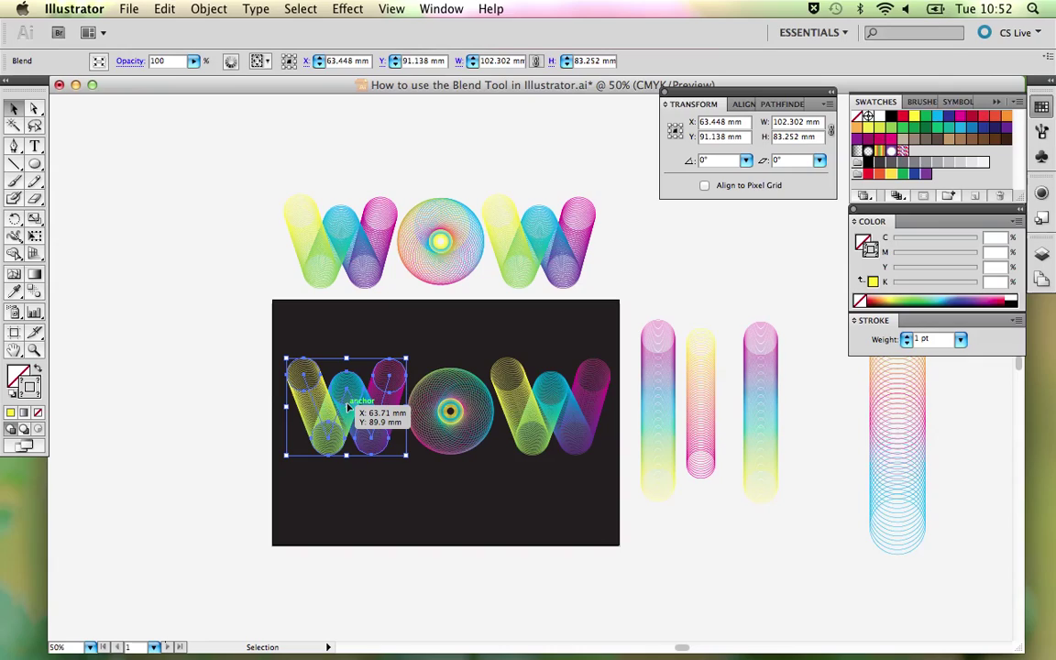
pyautogui.press('Right')
pyautogui.press('Right')
pyautogui.press('Right')
pyautogui.press('Right')
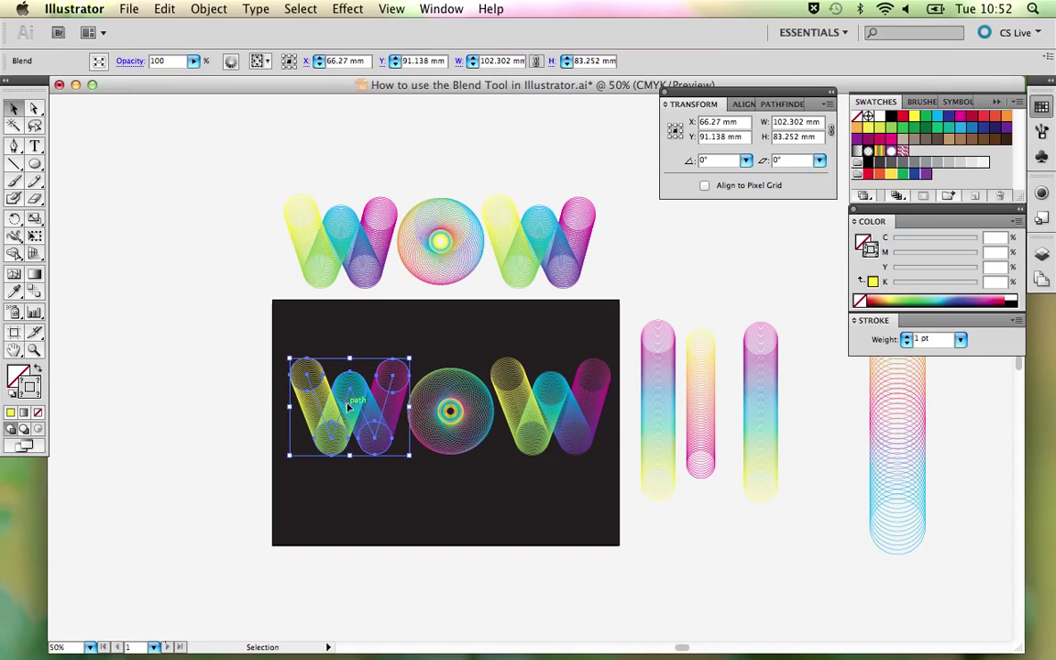
pyautogui.click(631, 272)
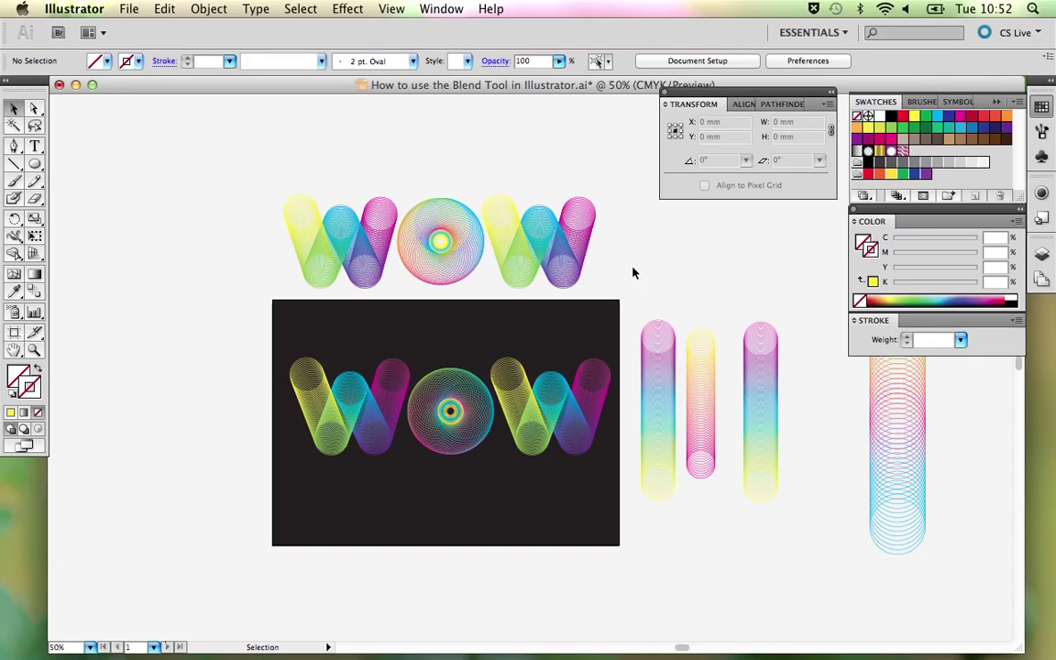
# Examine the second W and its magenta end circle by selecting each in turn, and deselect.
pyautogui.click(535, 415)
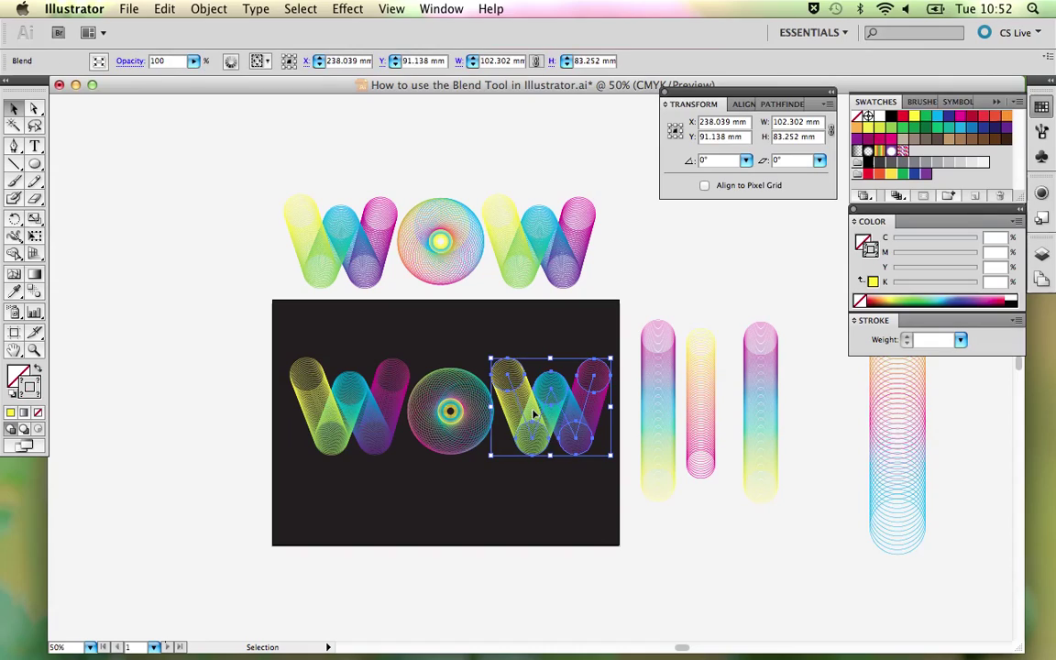
pyautogui.click(618, 377)
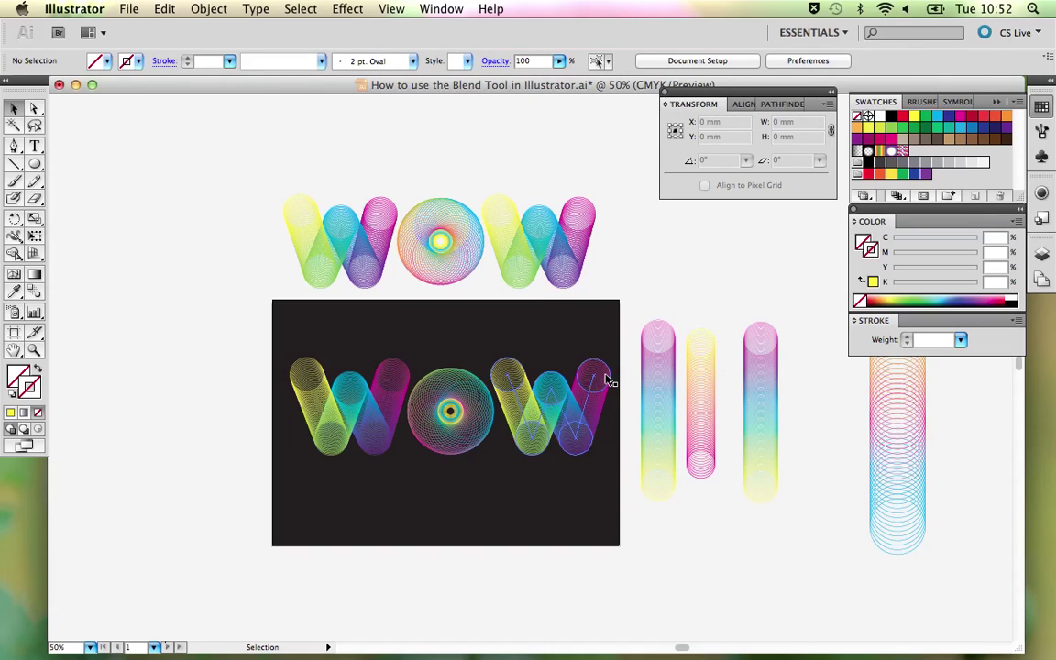
pyautogui.press('a')
pyautogui.click(603, 368)
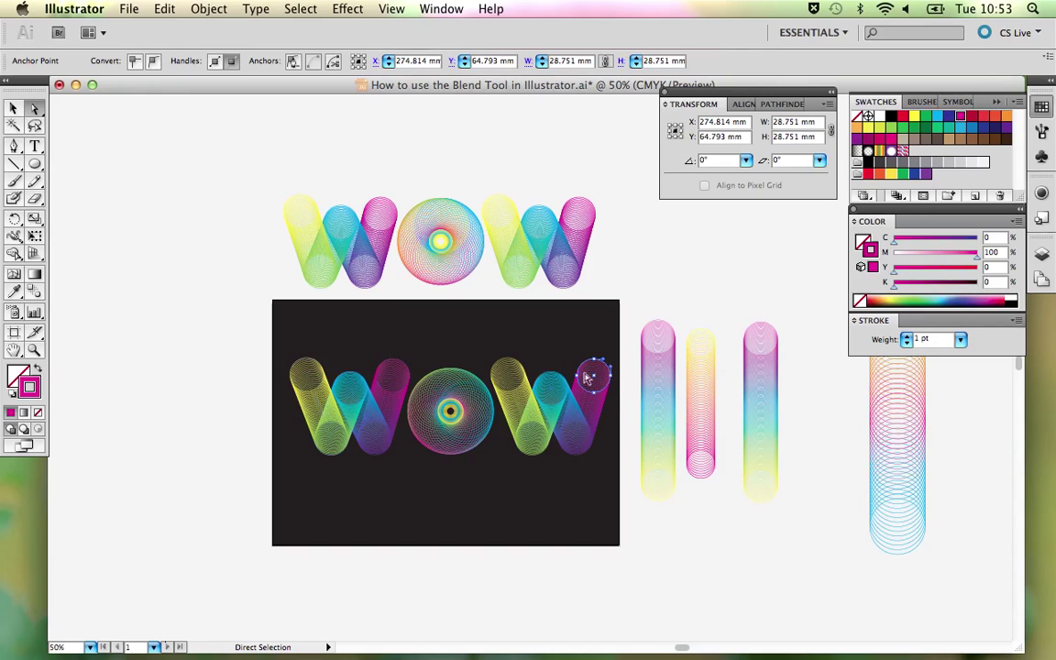
pyautogui.click(637, 287)
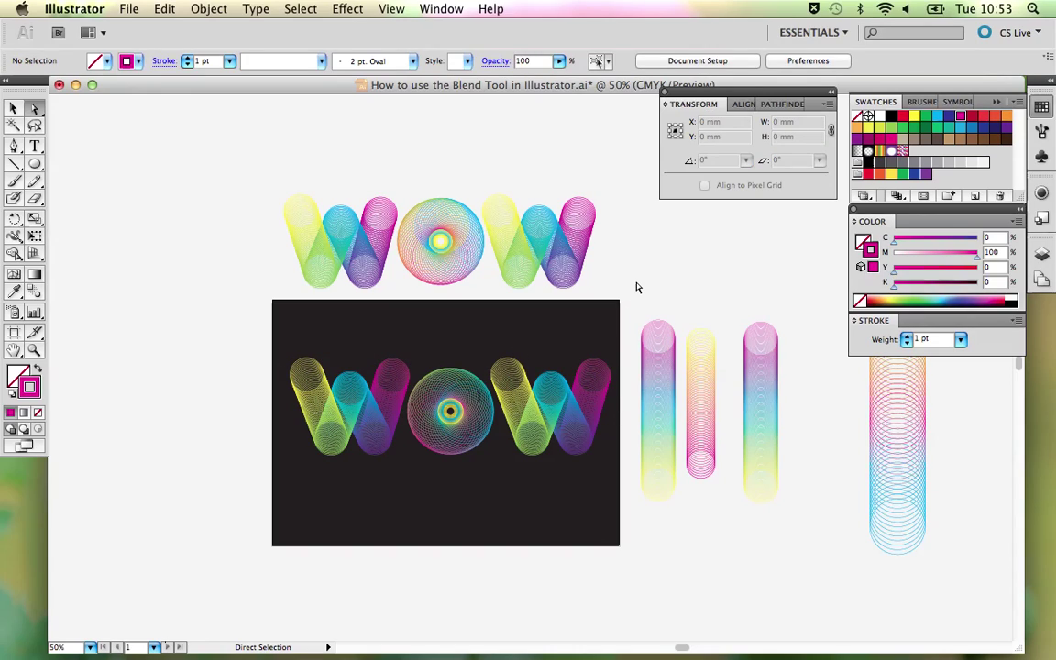
# Set the O's large circle blend to 15 specified steps and deselect.
pyautogui.click(456, 376)
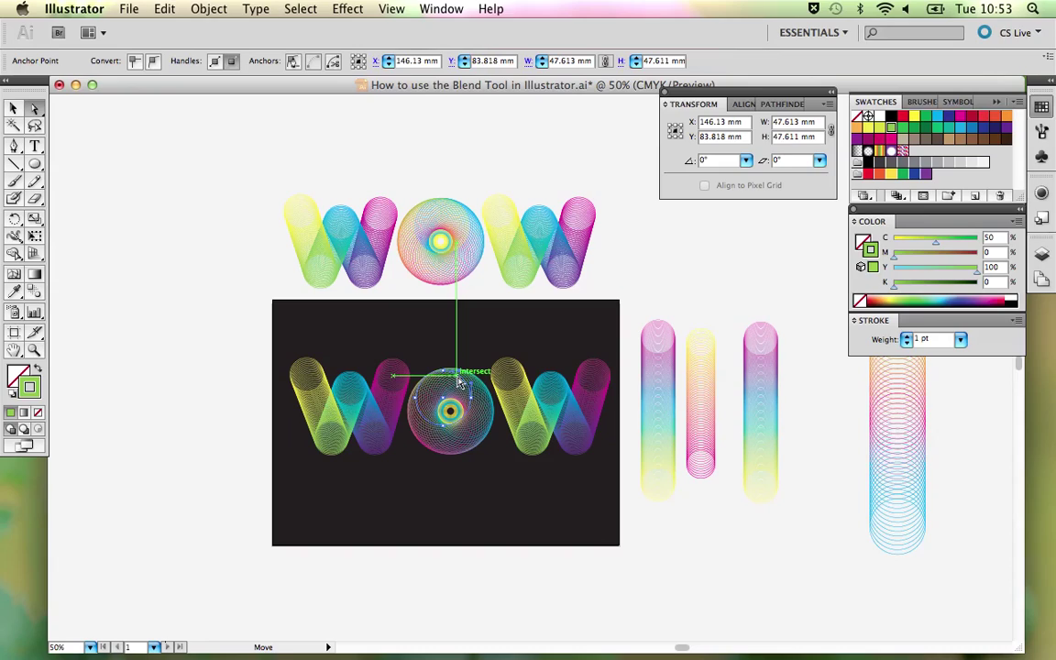
pyautogui.press('v')
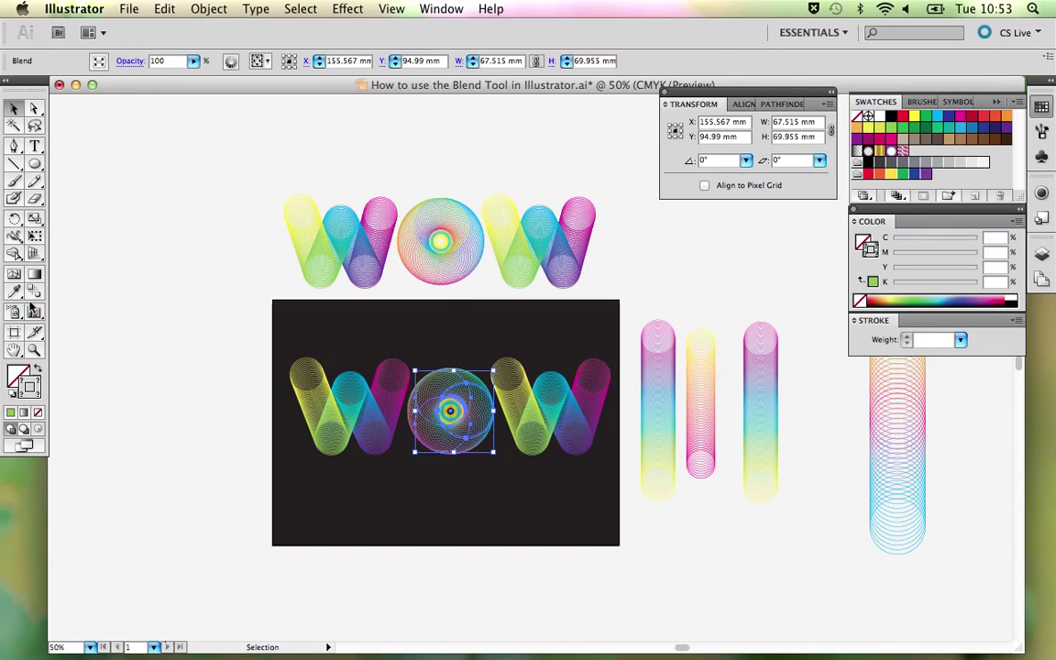
pyautogui.click(34, 292)
pyautogui.doubleClick(34, 292)
pyautogui.click(566, 216)
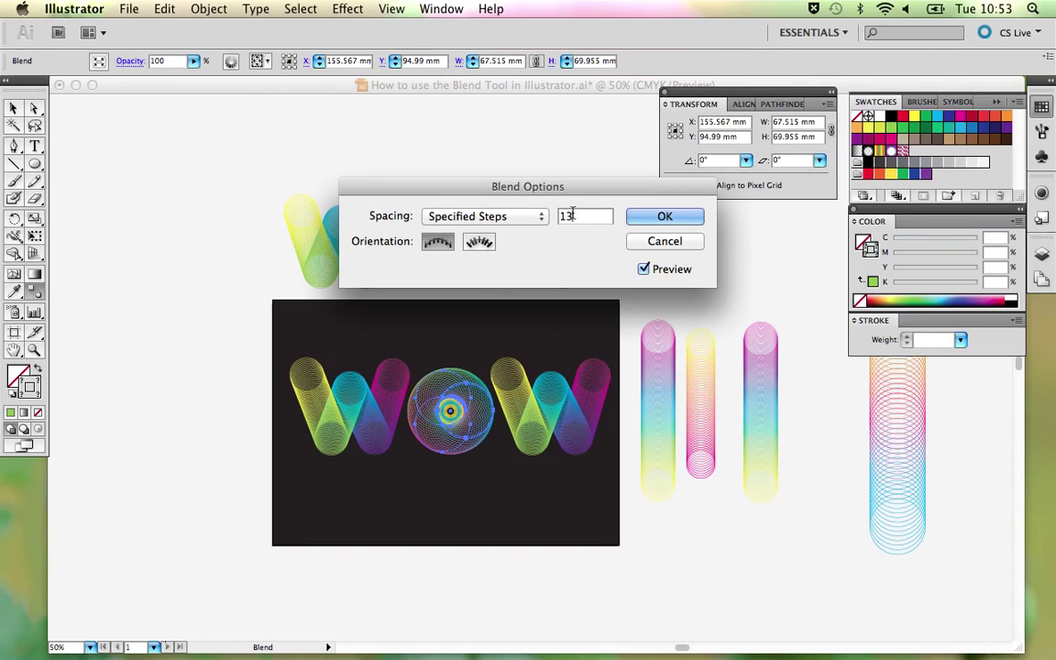
pyautogui.doubleClick(566, 217)
pyautogui.write('15')
pyautogui.press('Return')
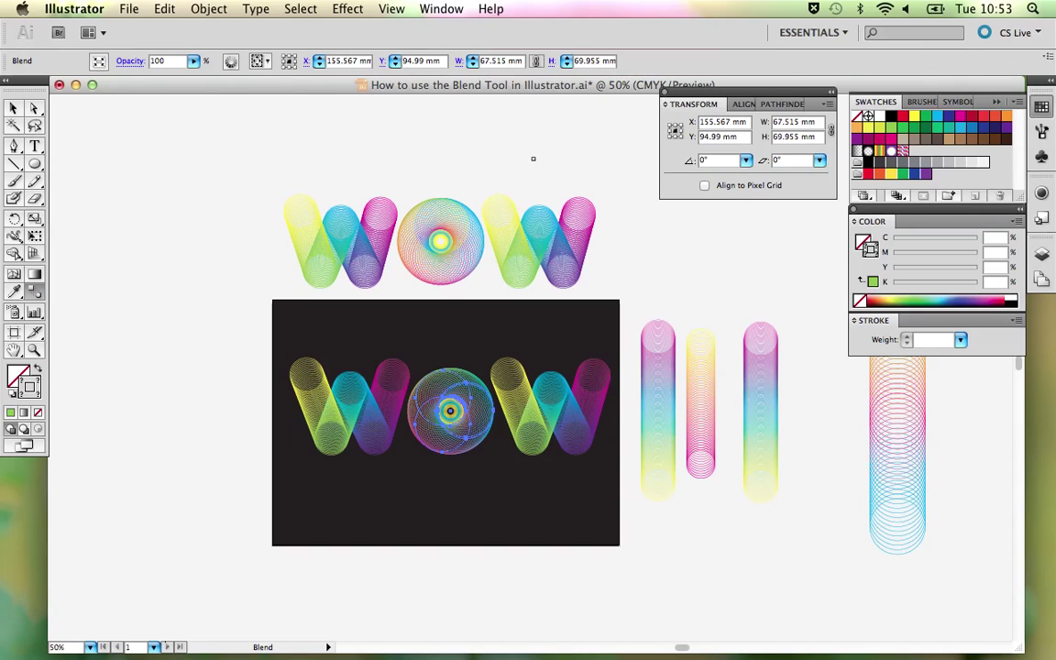
pyautogui.press('v')
pyautogui.click(519, 179)
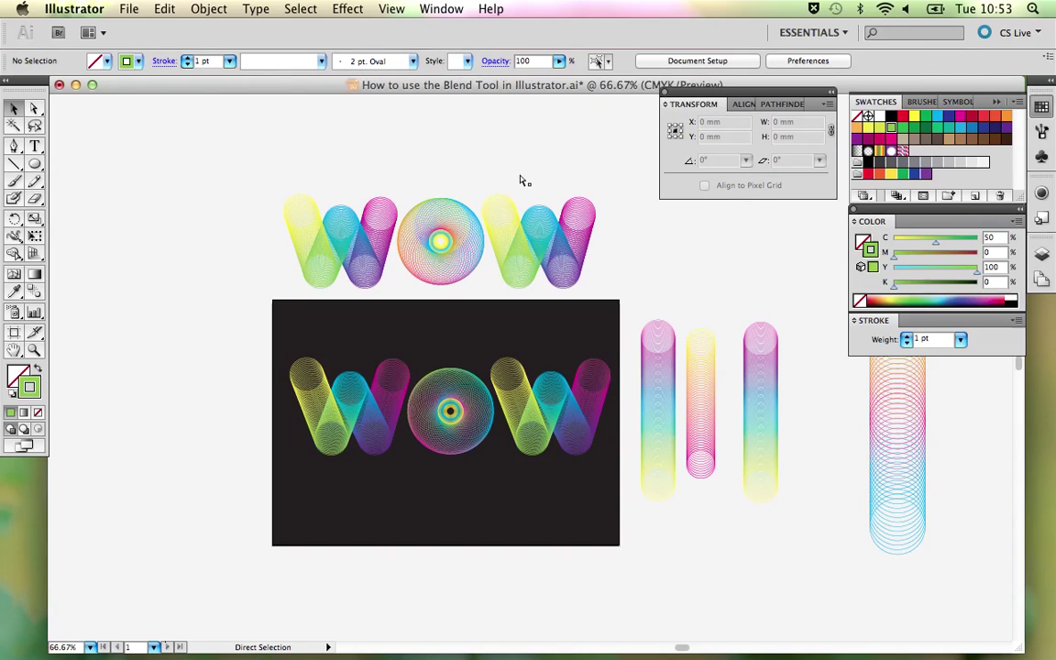
# View the finished WOW lettering on the dark artboard at 100% zoom.
pyautogui.press('super+1')
pyautogui.scroll(-2, 523, 177)
pyautogui.hscroll(3, 523, 176)
pyautogui.press('space')
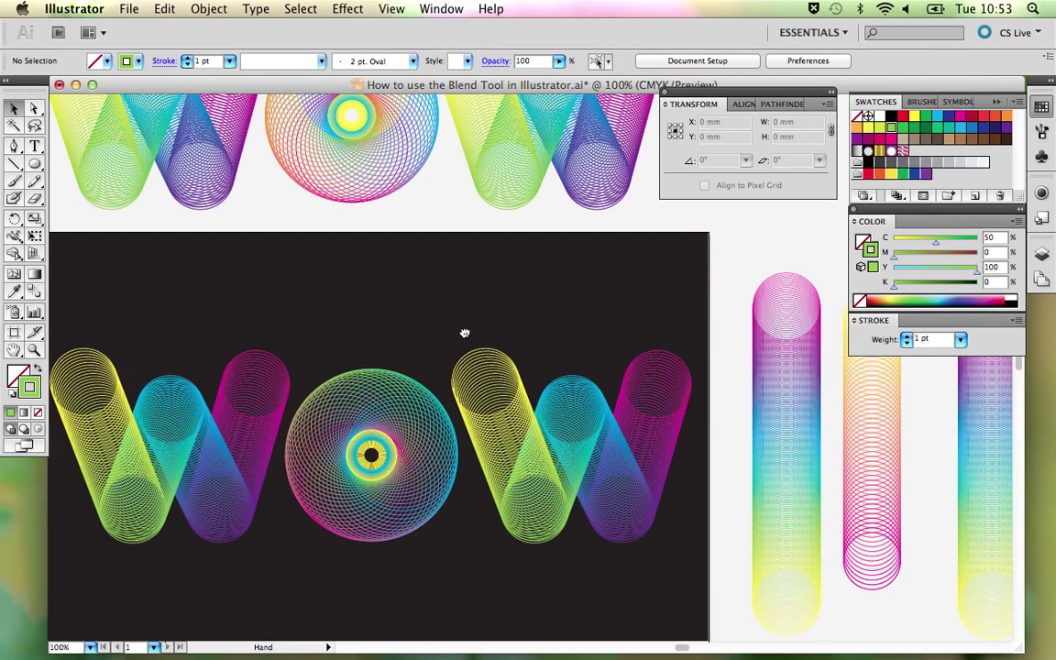
pyautogui.moveTo(465, 333); pyautogui.dragTo(537, 212)
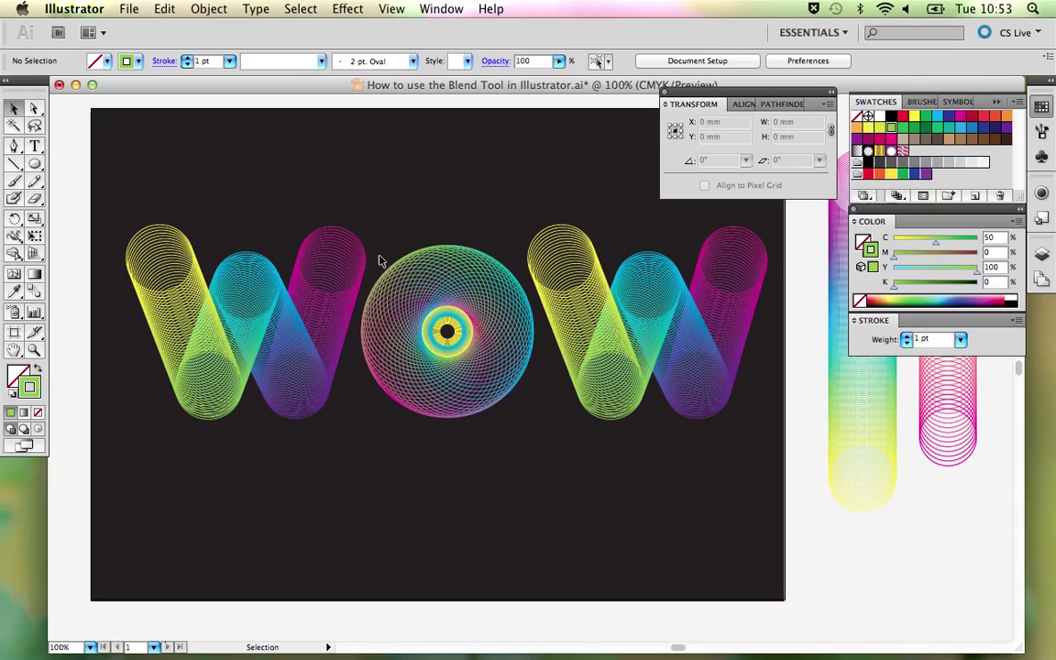
pyautogui.click(77, 86)
pyautogui.click(383, 454)
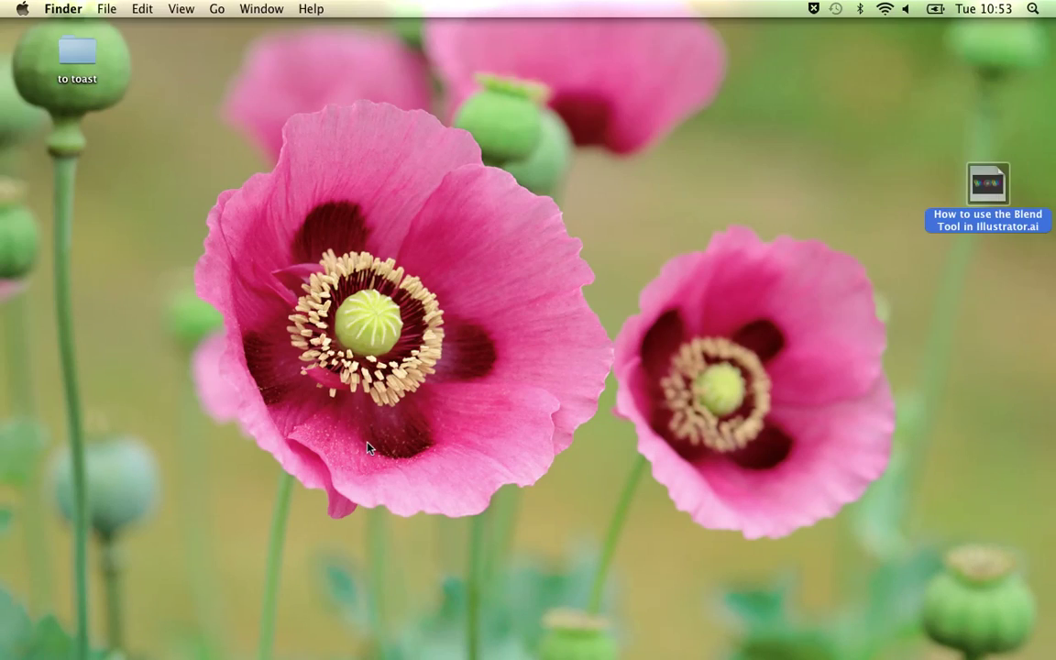
pyautogui.moveTo(731, 642)
pyautogui.click(766, 642)
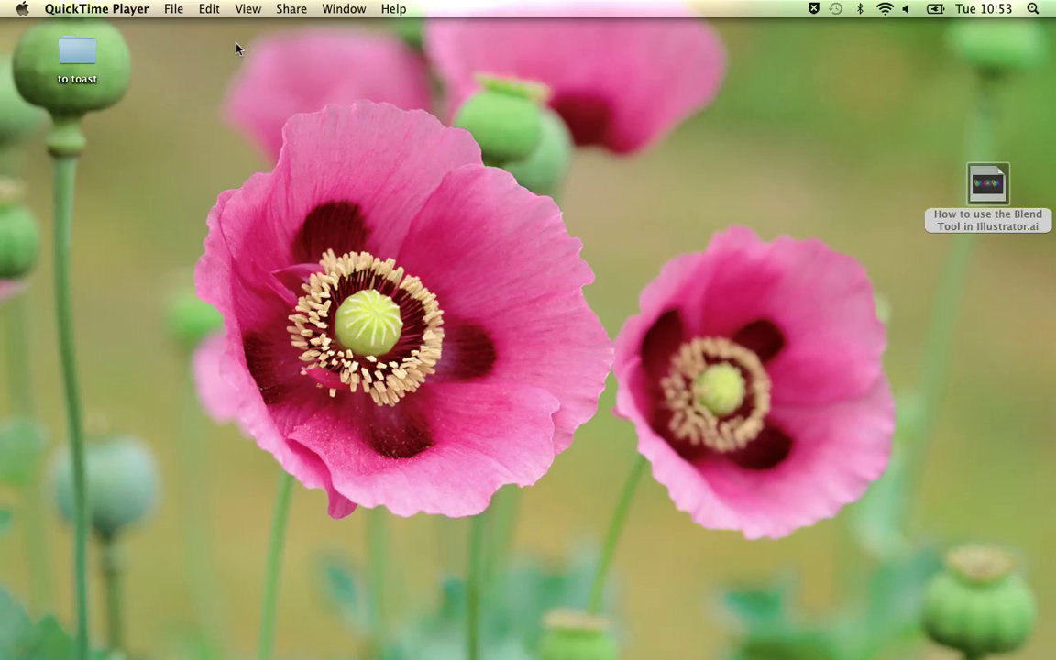
pyautogui.moveTo(700, 642)
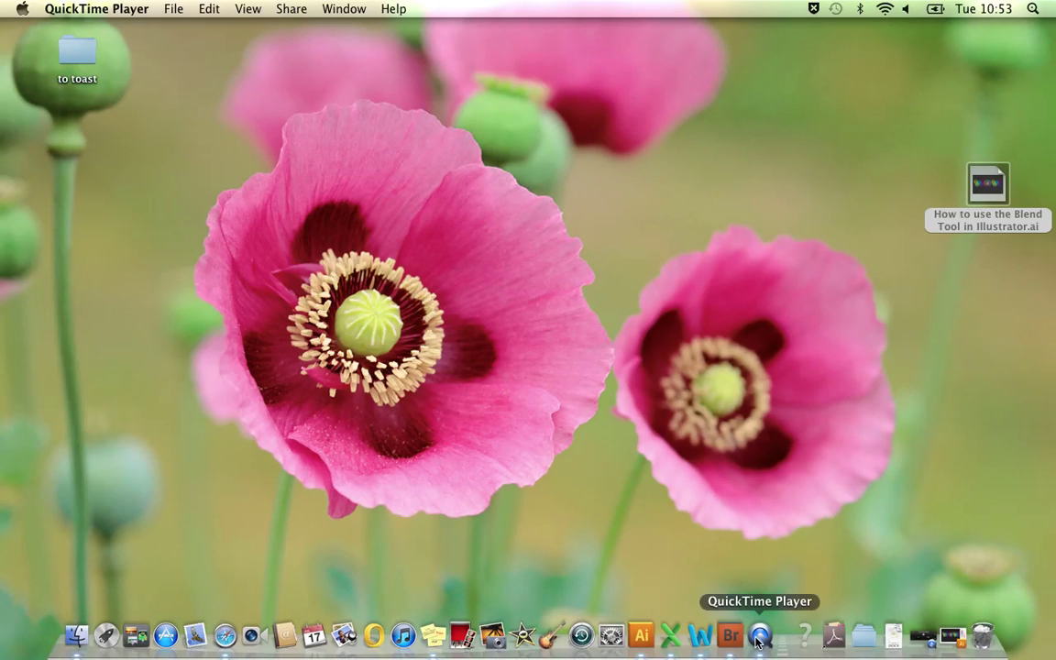